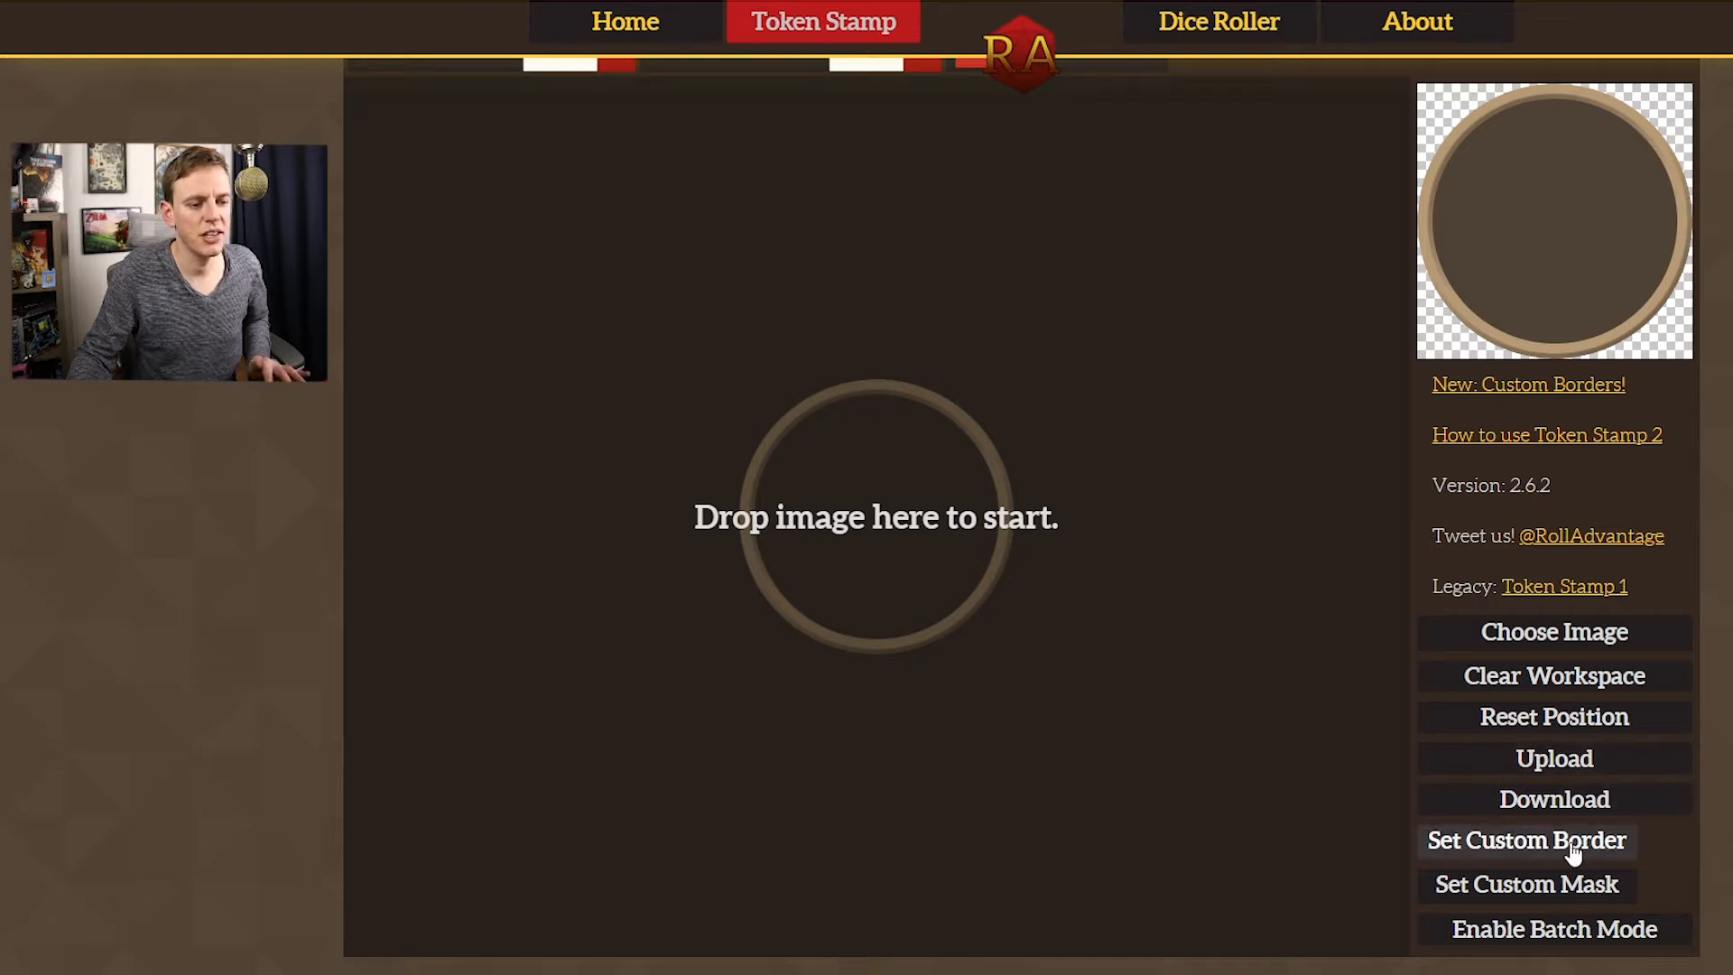
Step: Load the thug_1 image from the Demo folder into the token workspace
{"action": "scroll", "coordinate": [1180, 808], "scroll_direction": "up", "scroll_amount": 3}
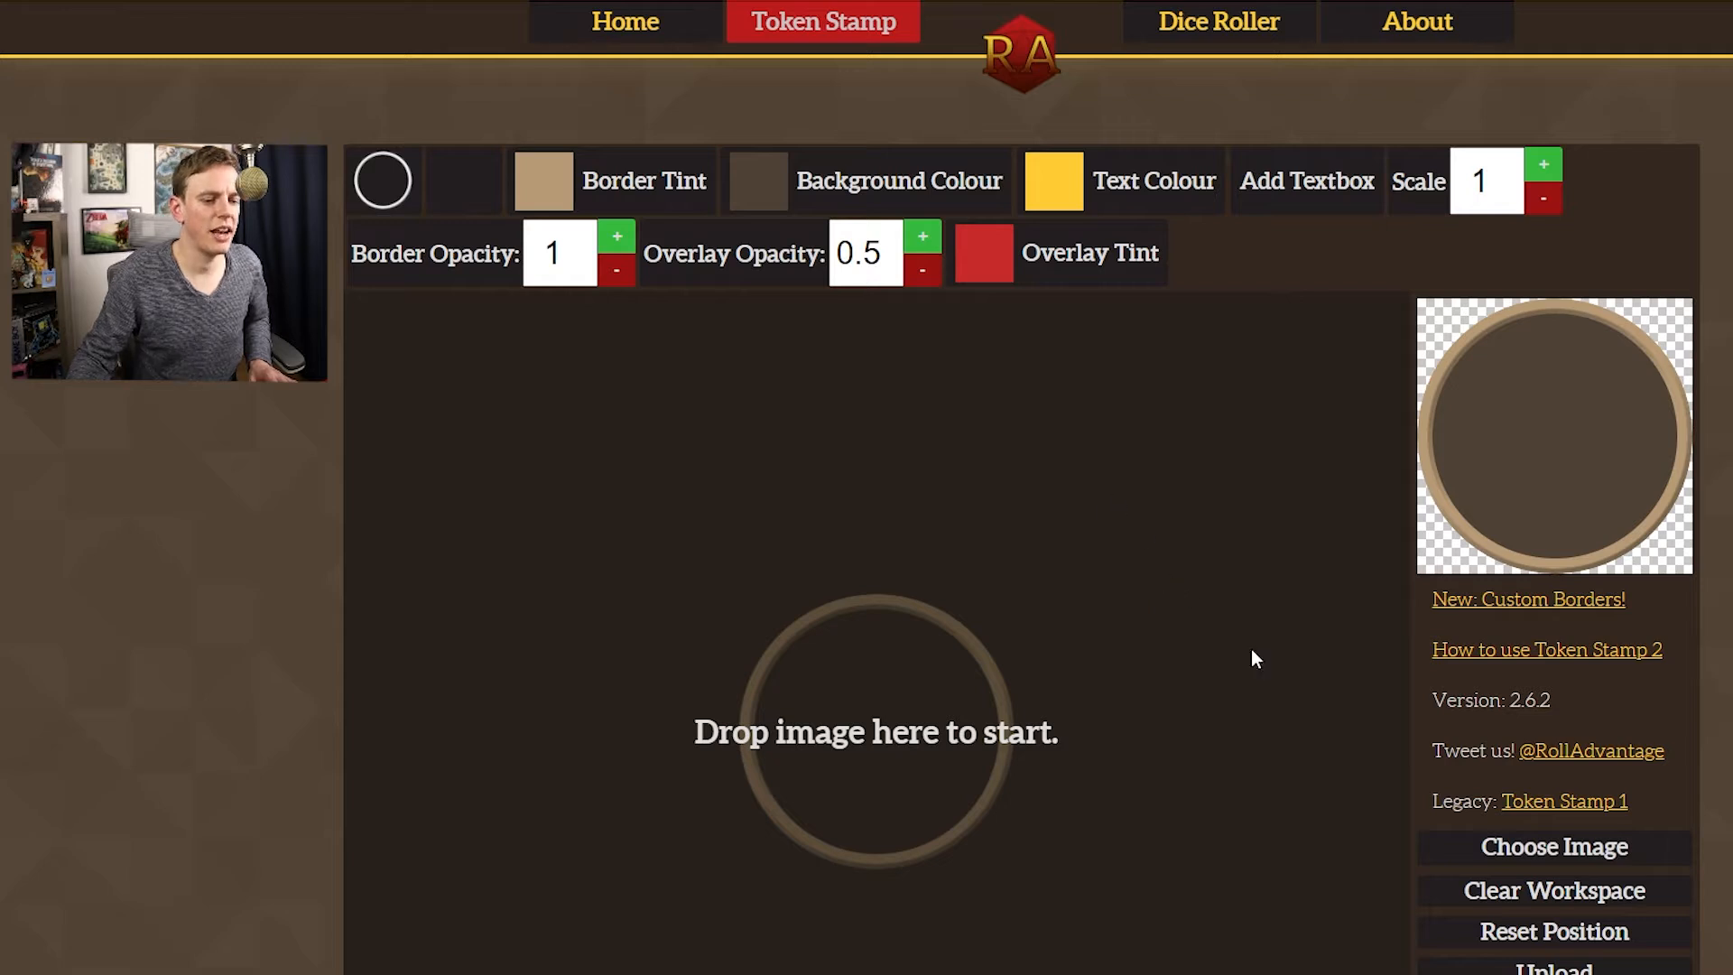
{"action": "left_click", "coordinate": [1547, 862]}
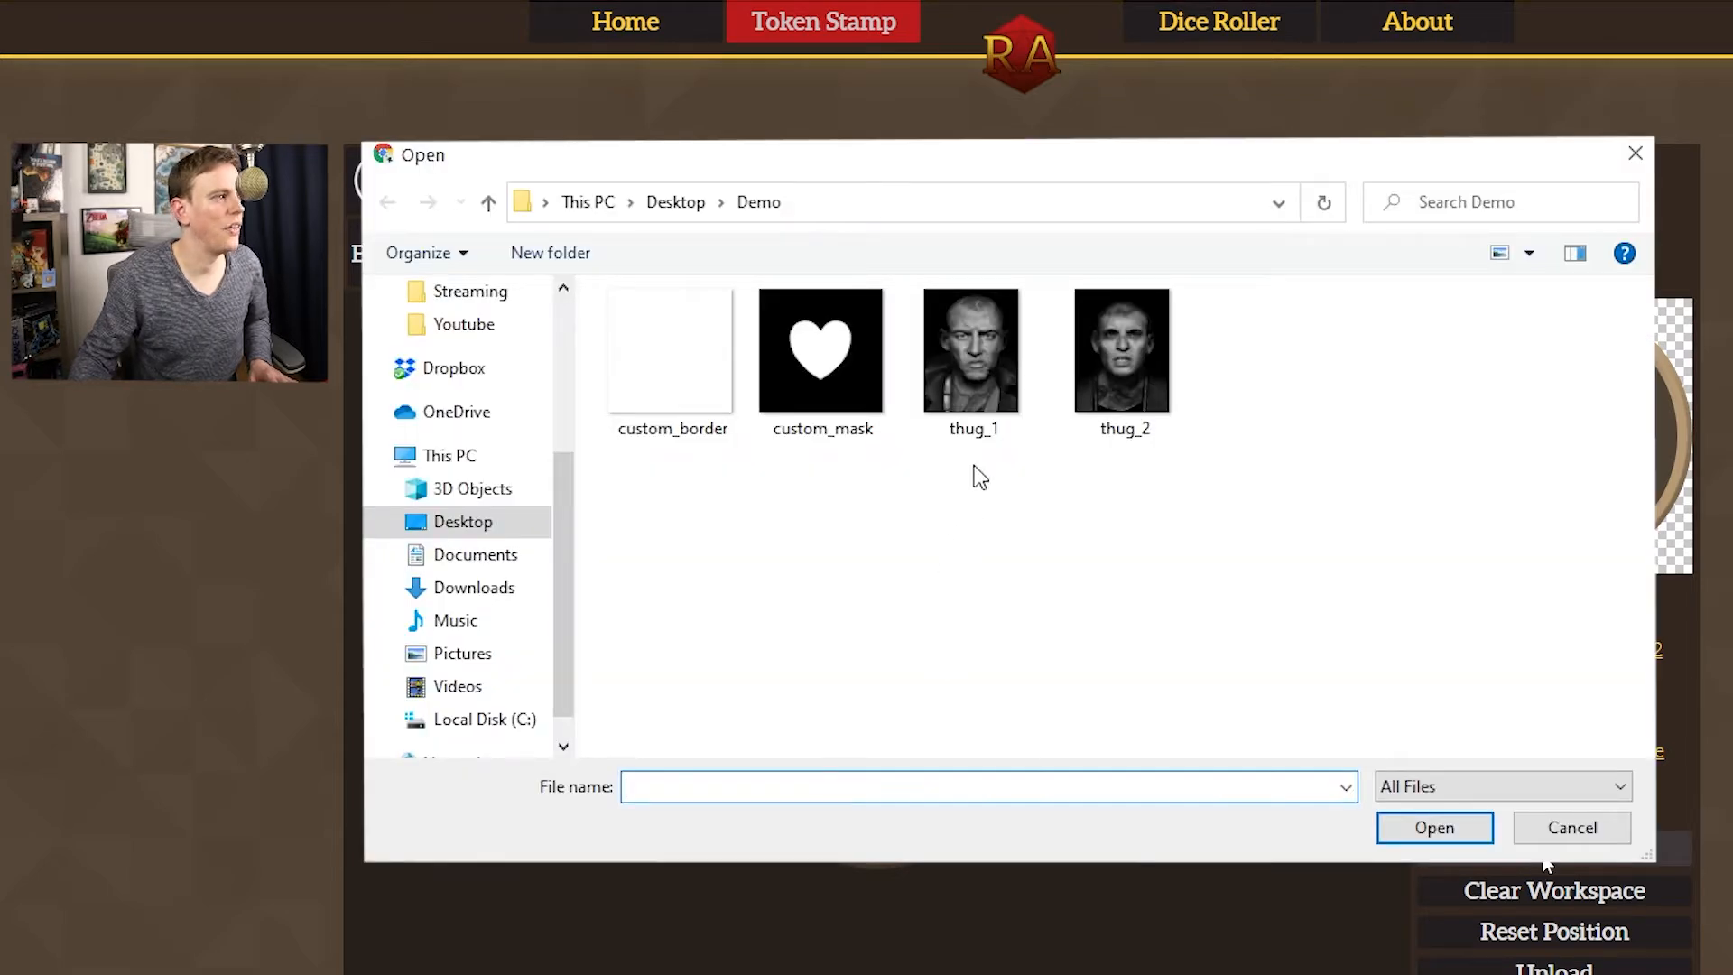
{"action": "left_click", "coordinate": [977, 384]}
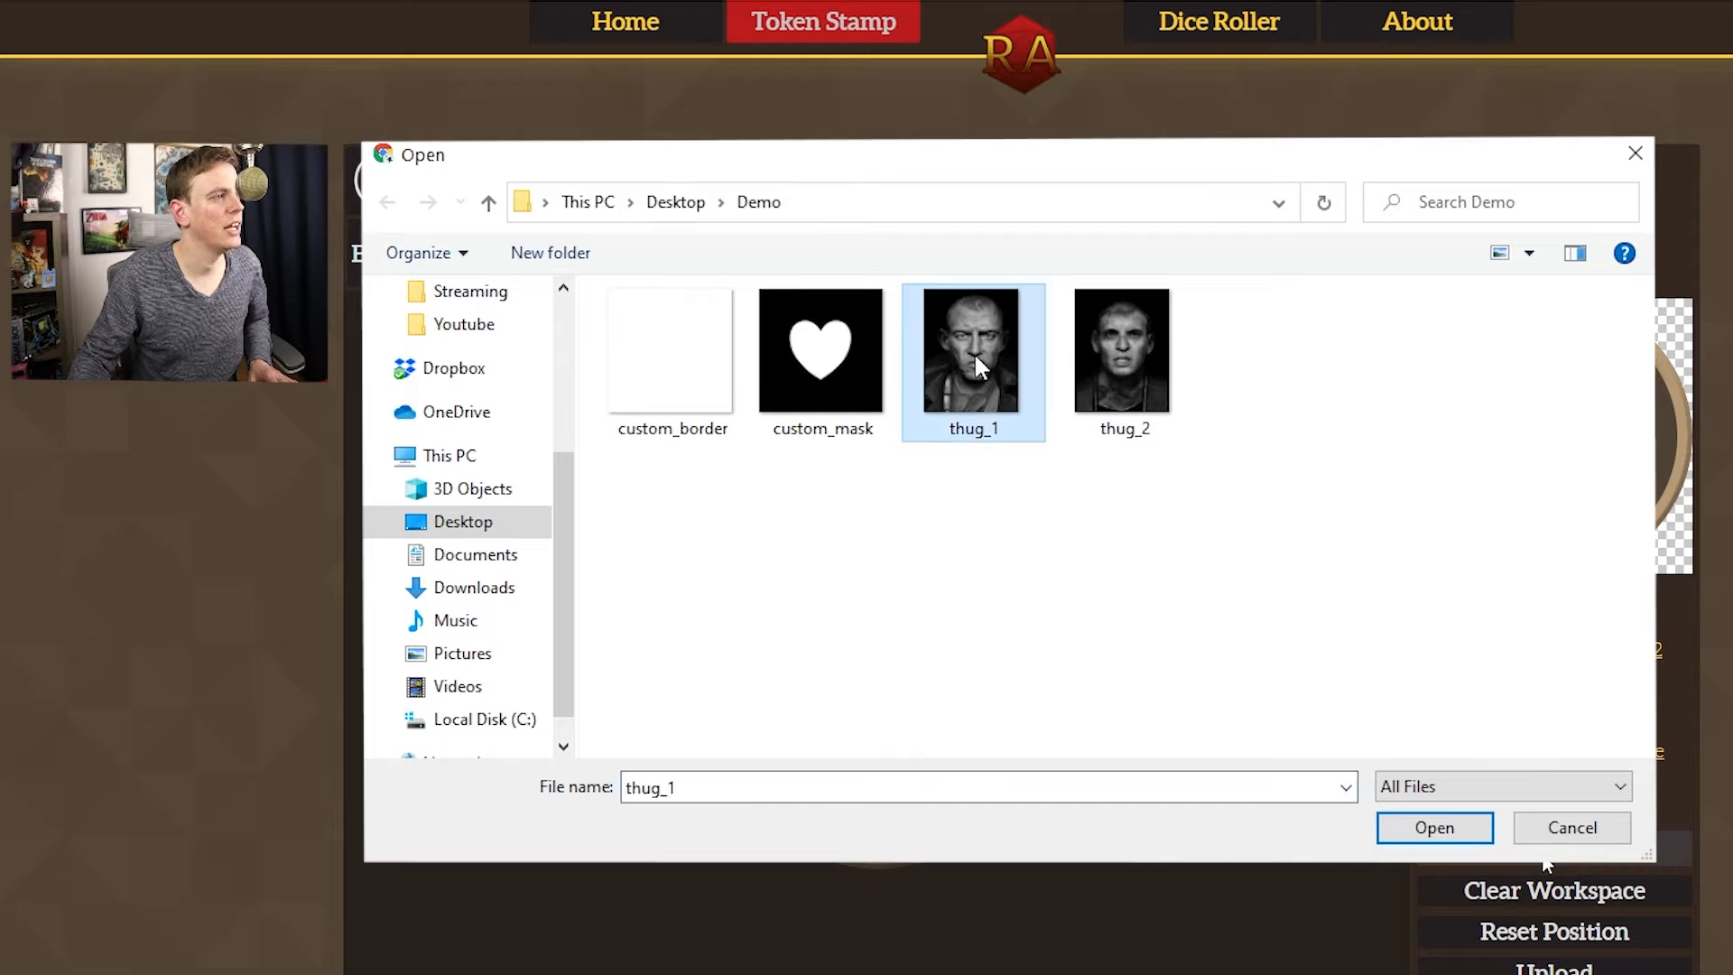
{"action": "left_click", "coordinate": [1447, 832]}
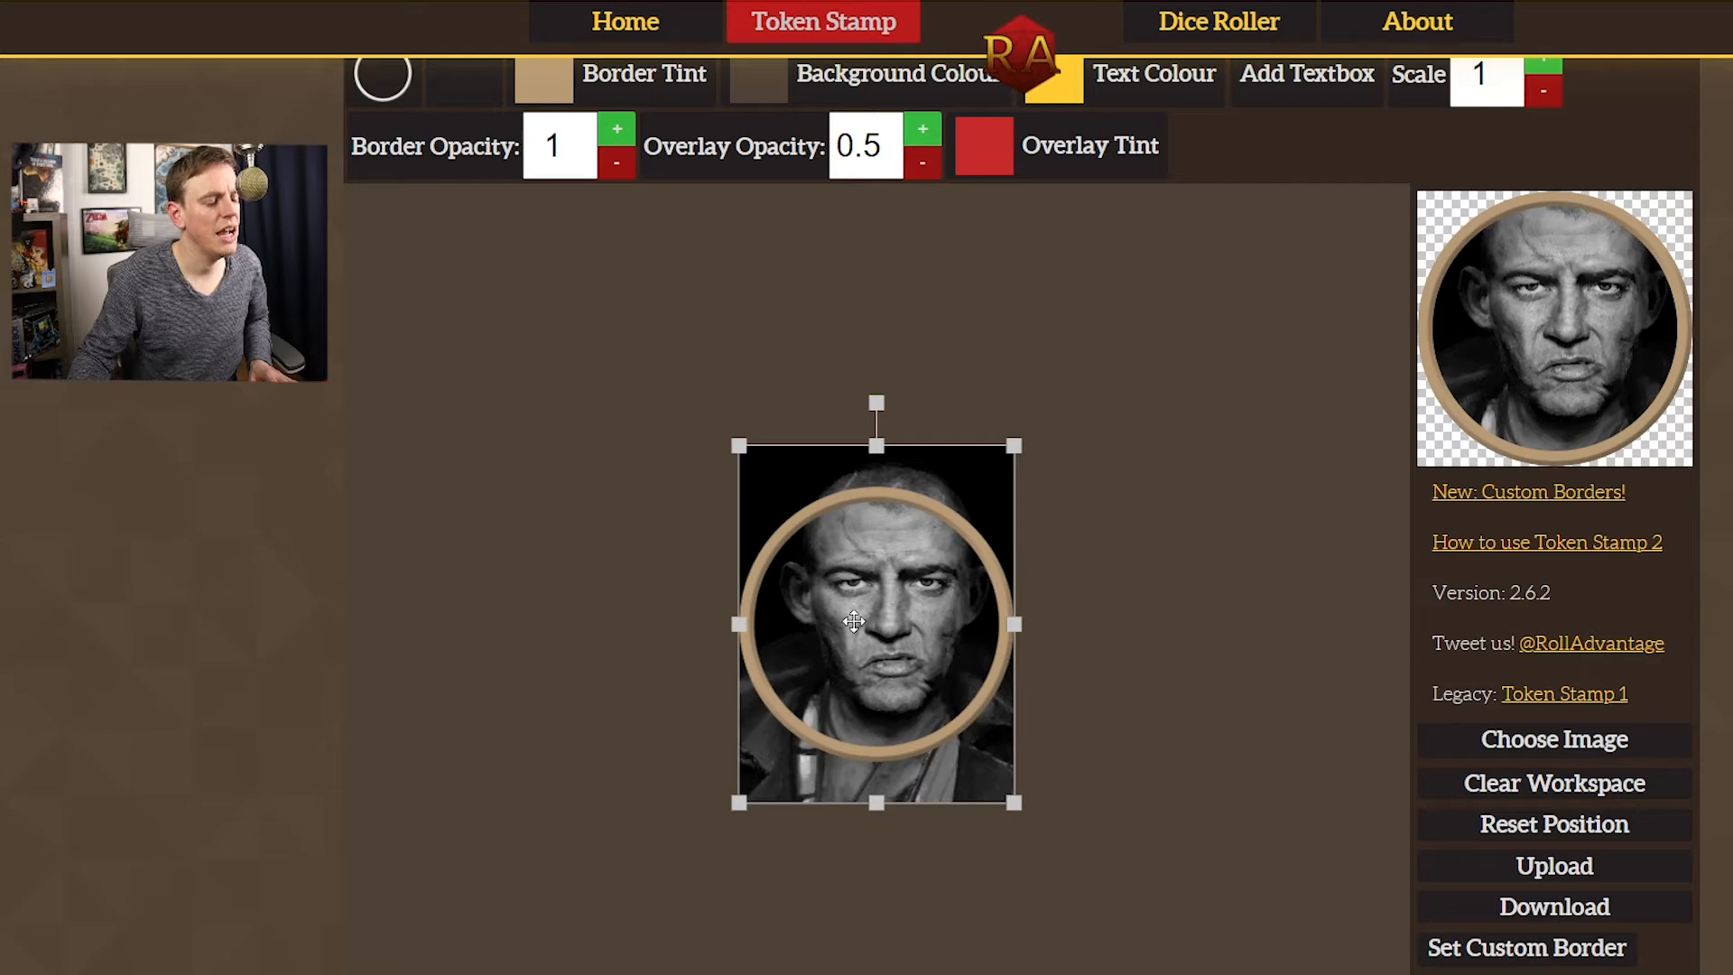
Step: Shrink the thug portrait and centre the face inside the circular border
{"action": "left_click_drag", "start_coordinate": [905, 614], "coordinate": [890, 643]}
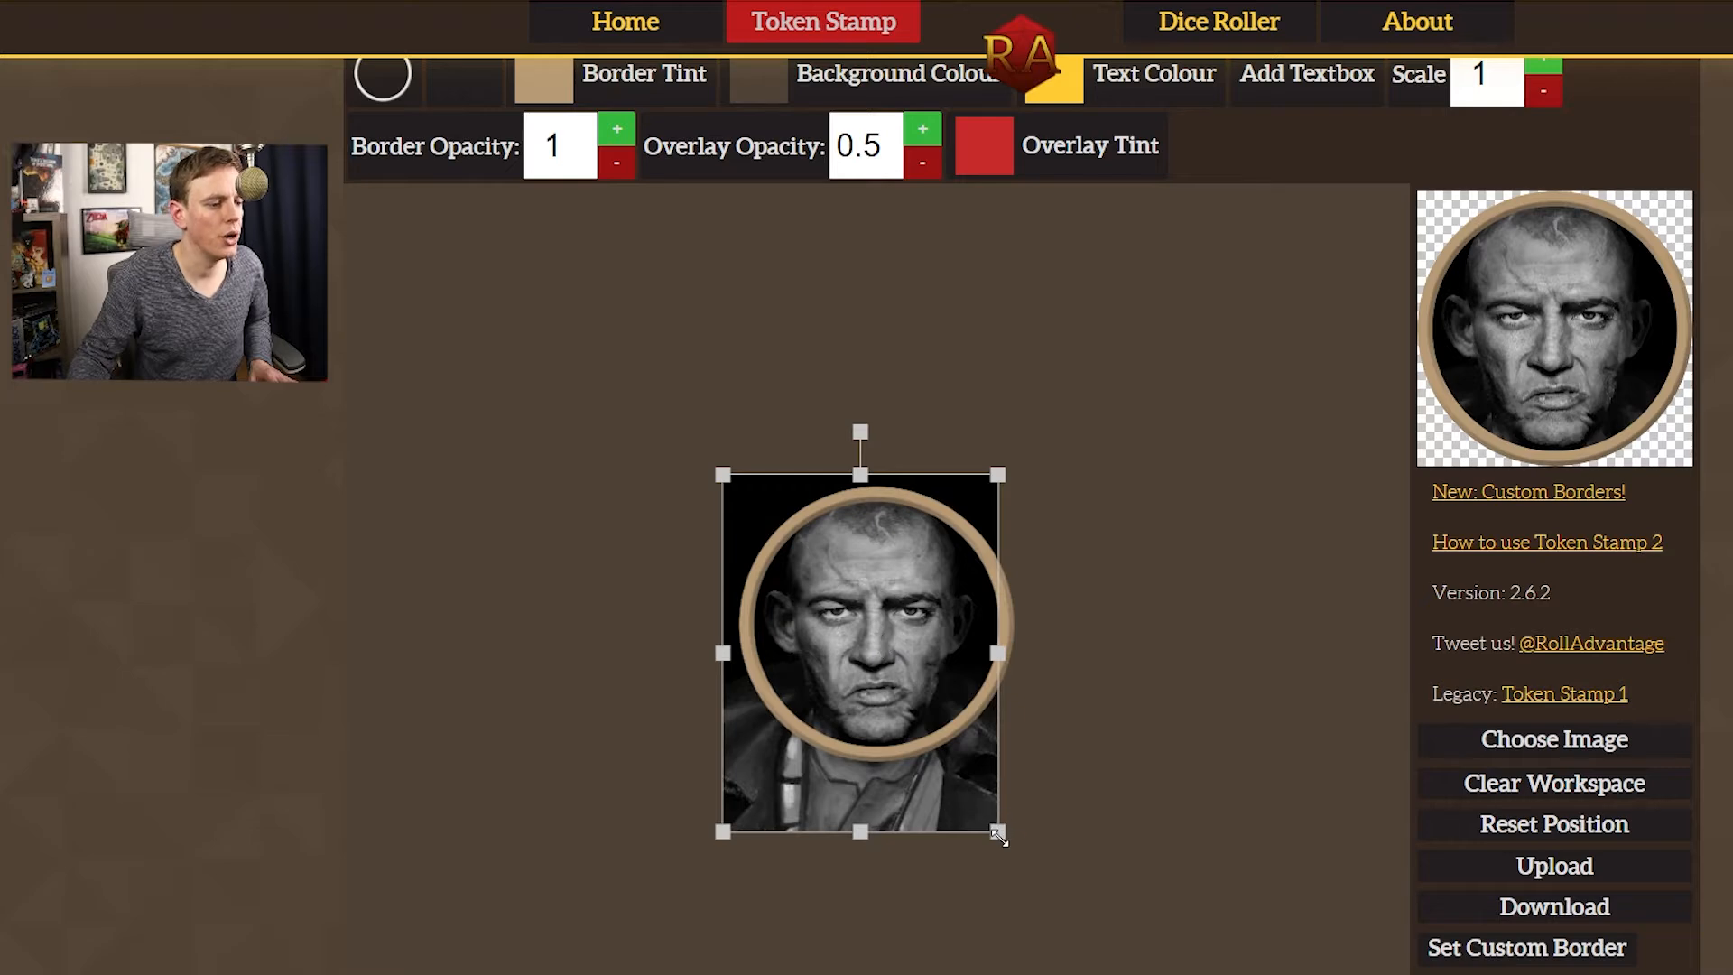
{"action": "mouse_move", "coordinate": [998, 835]}
{"action": "left_mouse_down"}
{"action": "mouse_move", "coordinate": [1130, 974]}
{"action": "mouse_move", "coordinate": [1162, 974]}
{"action": "mouse_move", "coordinate": [1123, 974]}
{"action": "mouse_move", "coordinate": [955, 762]}
{"action": "mouse_move", "coordinate": [992, 830]}
{"action": "left_mouse_up"}
{"action": "left_click_drag", "start_coordinate": [890, 634], "coordinate": [909, 632]}
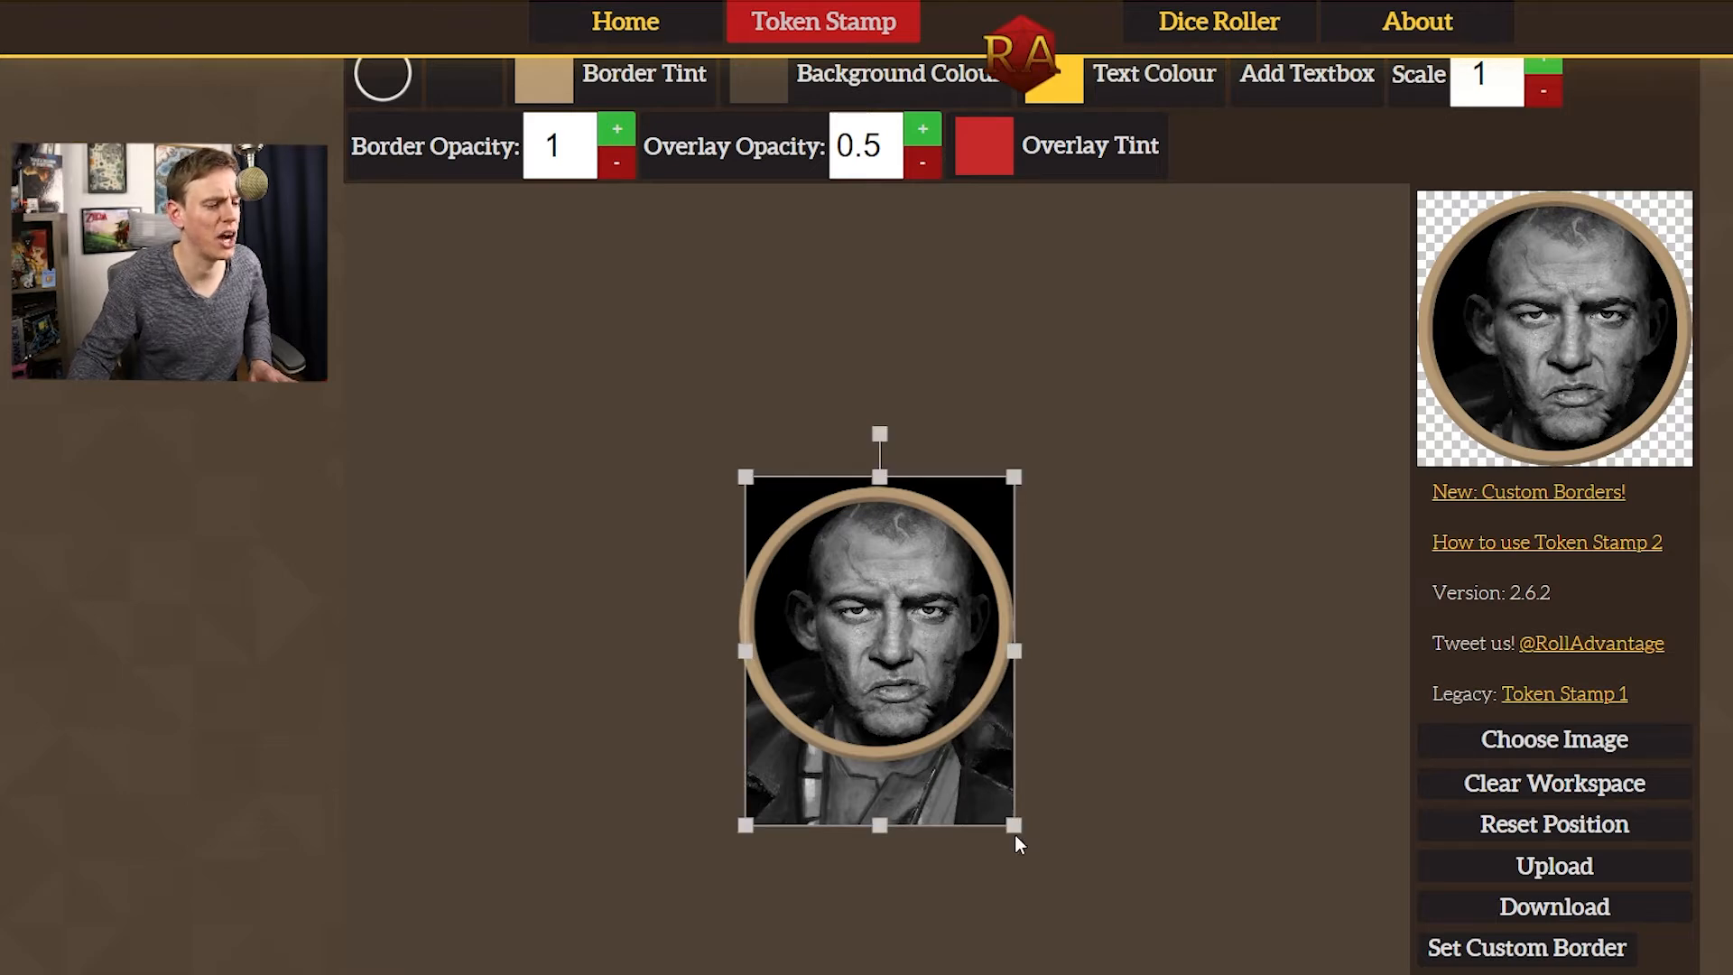
{"action": "left_click_drag", "start_coordinate": [1012, 826], "coordinate": [988, 786]}
{"action": "mouse_move", "coordinate": [884, 664]}
{"action": "left_mouse_down"}
{"action": "mouse_move", "coordinate": [907, 633]}
{"action": "mouse_move", "coordinate": [885, 729]}
{"action": "mouse_move", "coordinate": [881, 641]}
{"action": "left_mouse_up"}
Step: Change the token border to the thick square frame
{"action": "scroll", "coordinate": [398, 185], "scroll_direction": "up", "scroll_amount": 2}
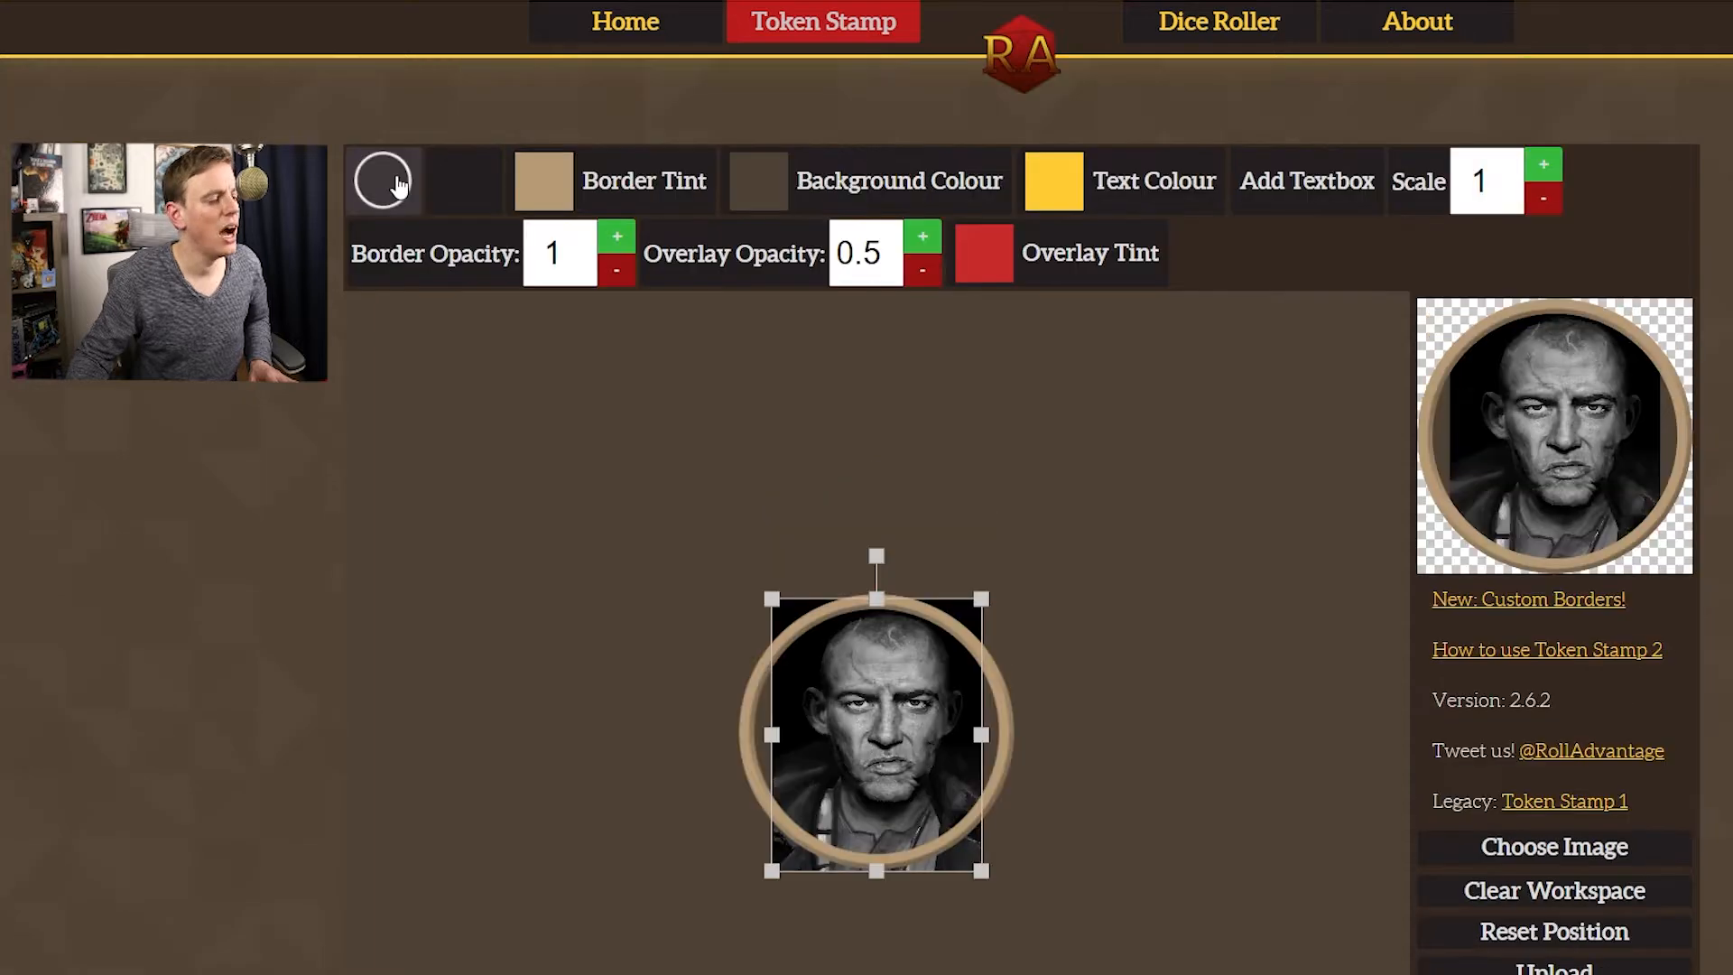
{"action": "left_click", "coordinate": [383, 181]}
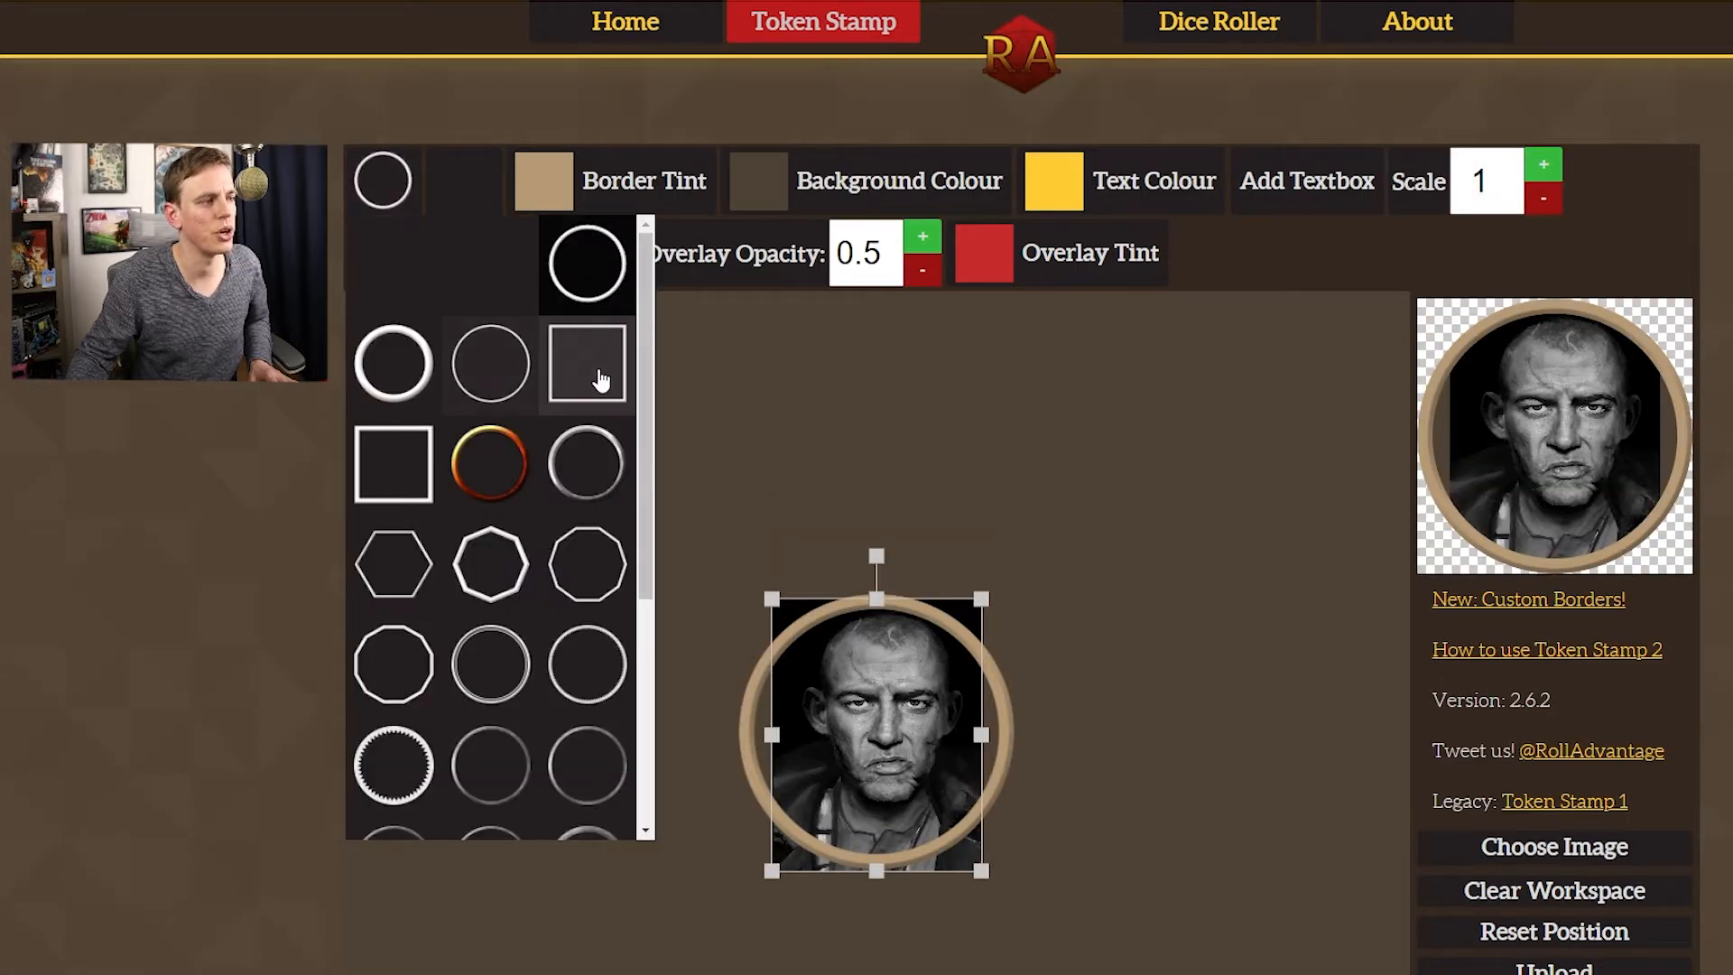
{"action": "left_click", "coordinate": [390, 481]}
{"action": "left_click", "coordinate": [983, 416]}
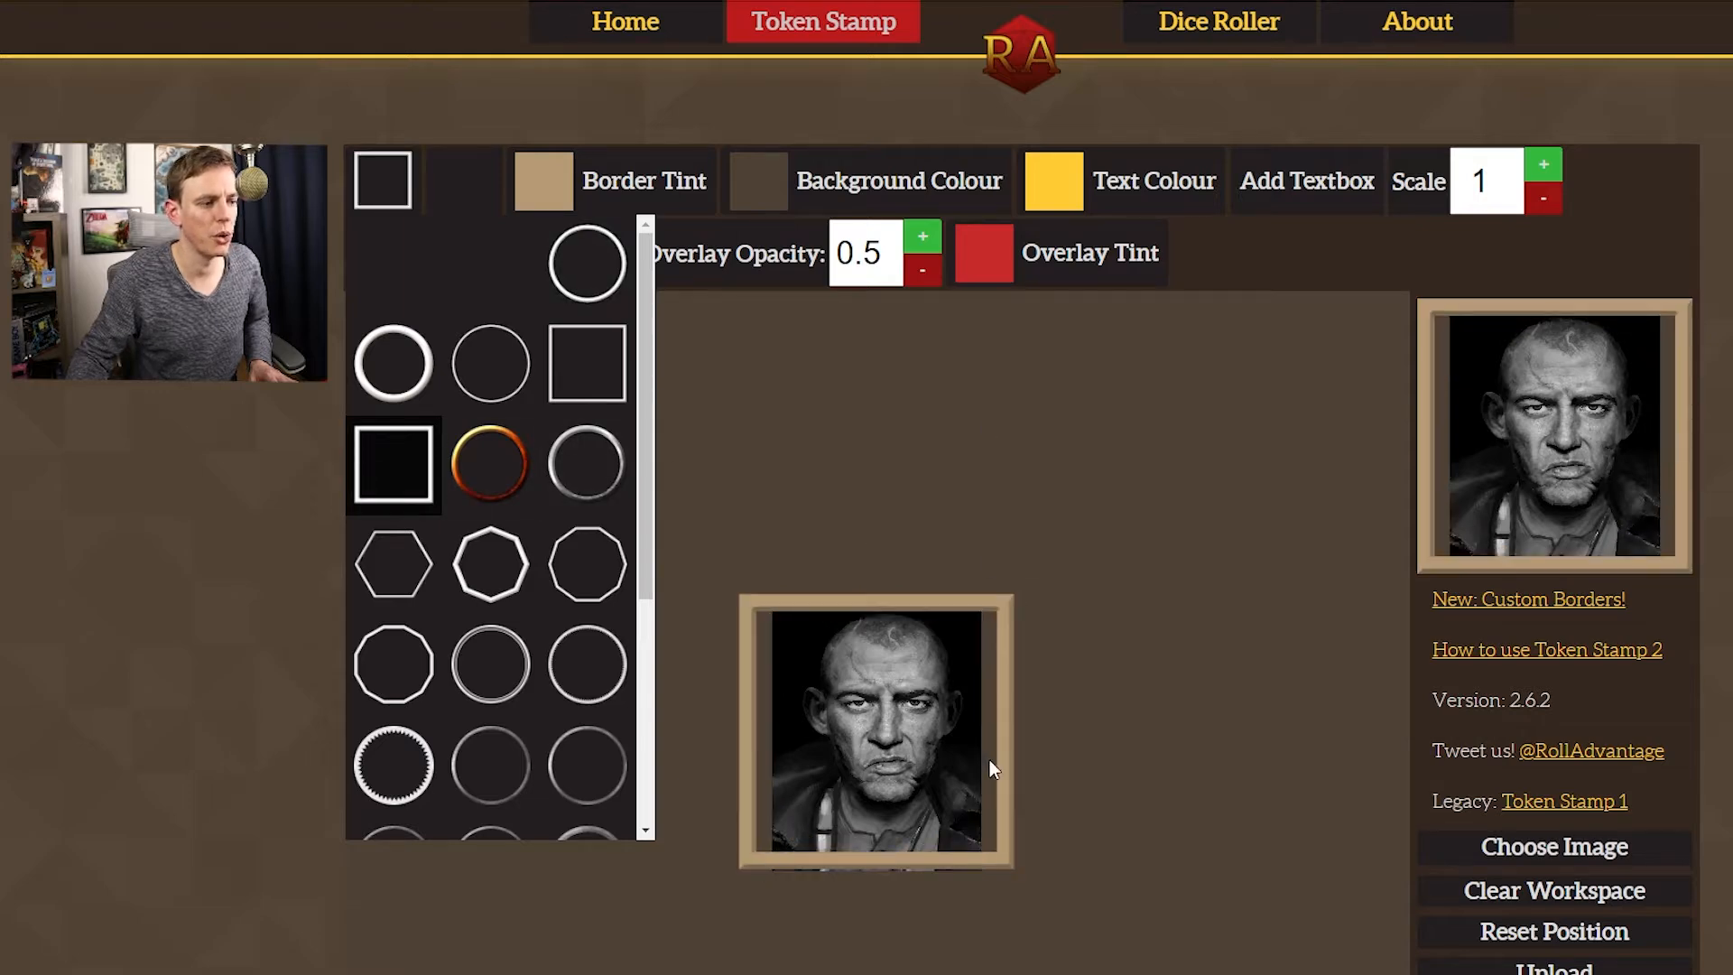
Step: Enlarge the portrait to fill the square frame and move it so the whole head sits inside
{"action": "left_click", "coordinate": [925, 759]}
{"action": "left_click_drag", "start_coordinate": [982, 871], "coordinate": [996, 881]}
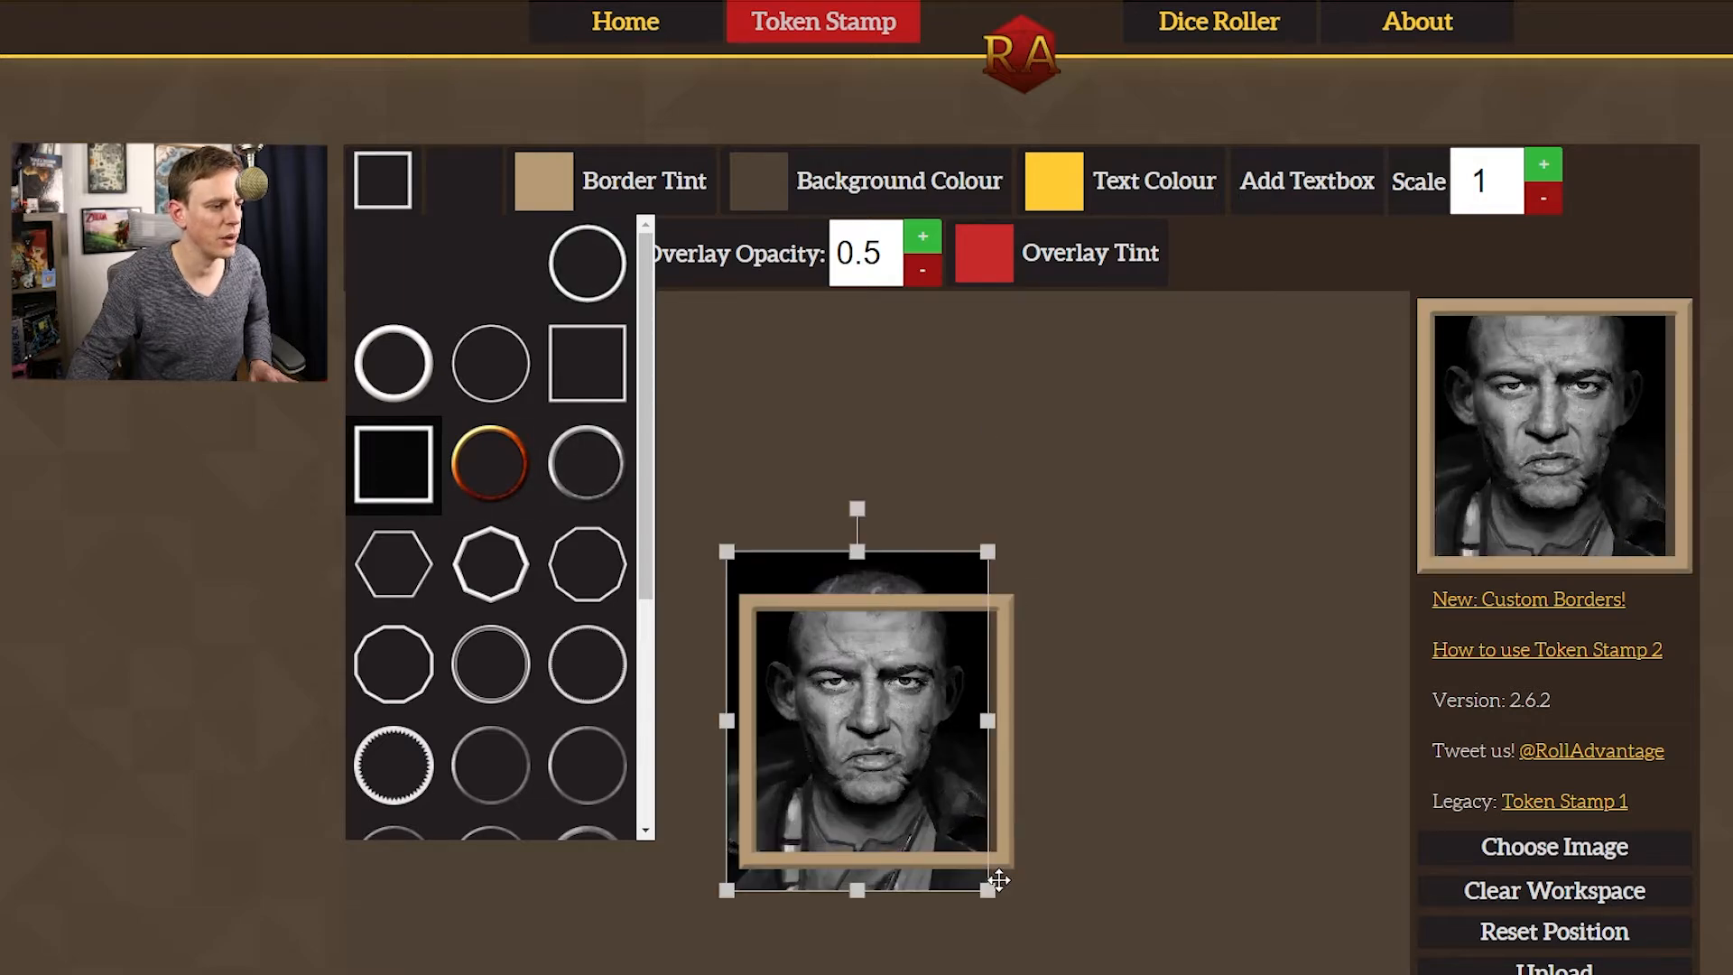
{"action": "mouse_move", "coordinate": [896, 765]}
{"action": "left_mouse_down"}
{"action": "mouse_move", "coordinate": [936, 755]}
{"action": "mouse_move", "coordinate": [921, 742]}
{"action": "left_mouse_up"}
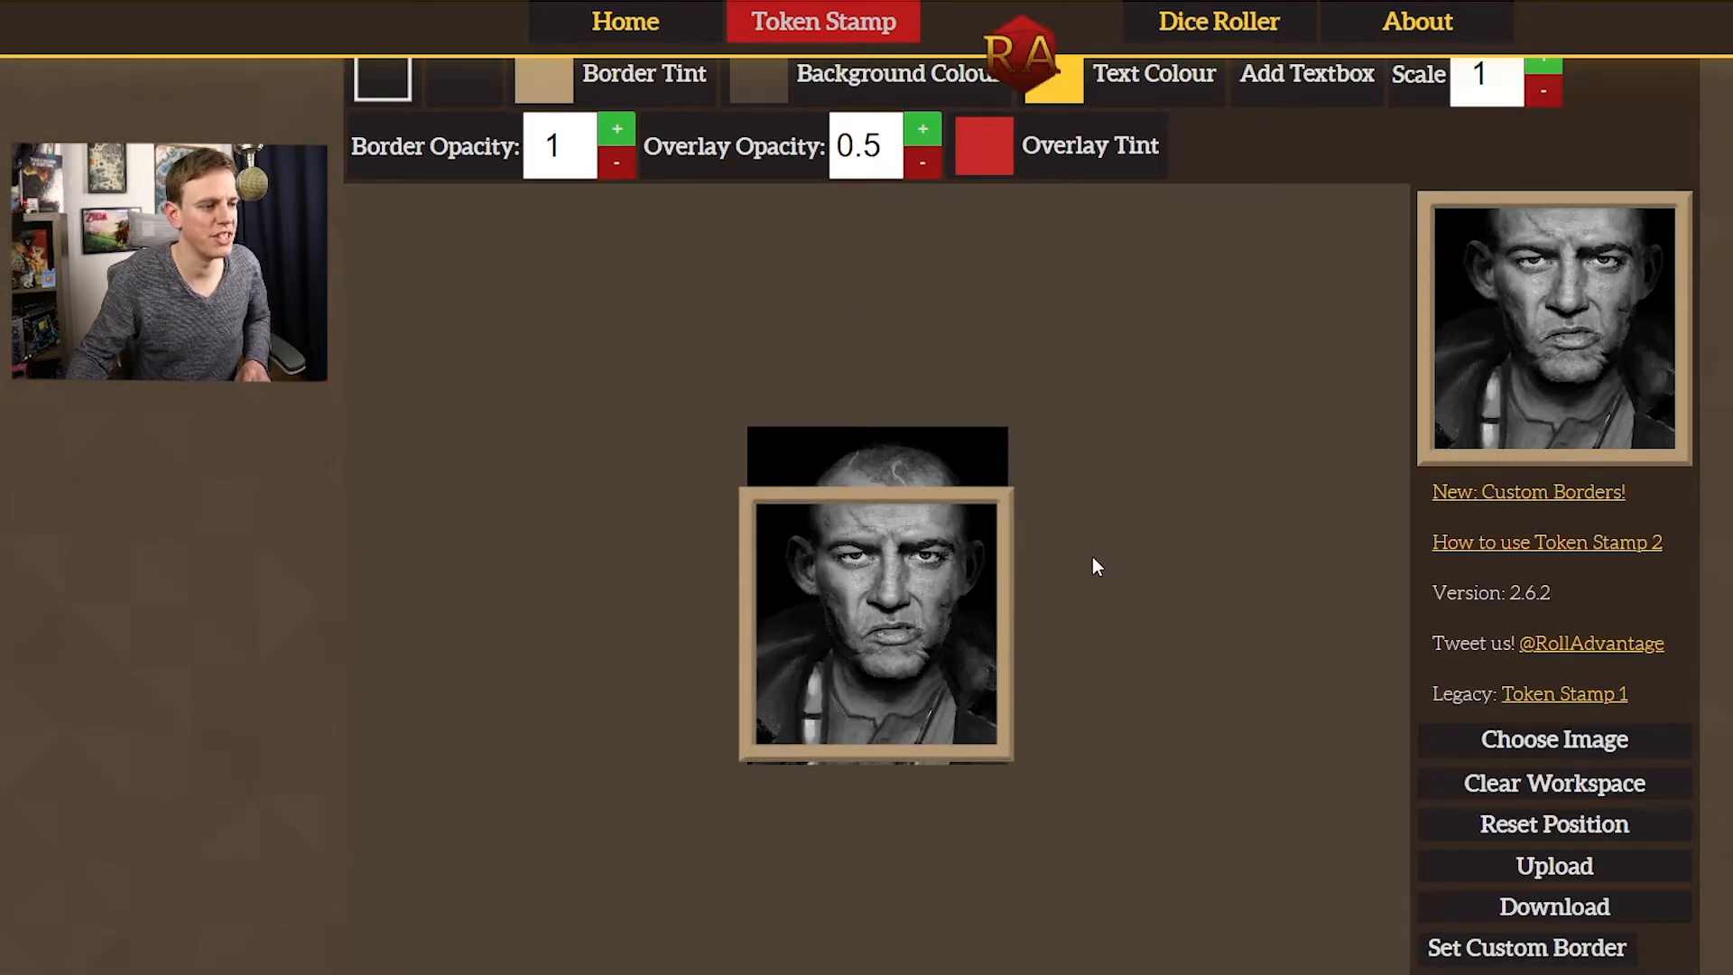
{"action": "left_click_drag", "start_coordinate": [885, 632], "coordinate": [883, 684]}
{"action": "left_click", "coordinate": [1162, 603]}
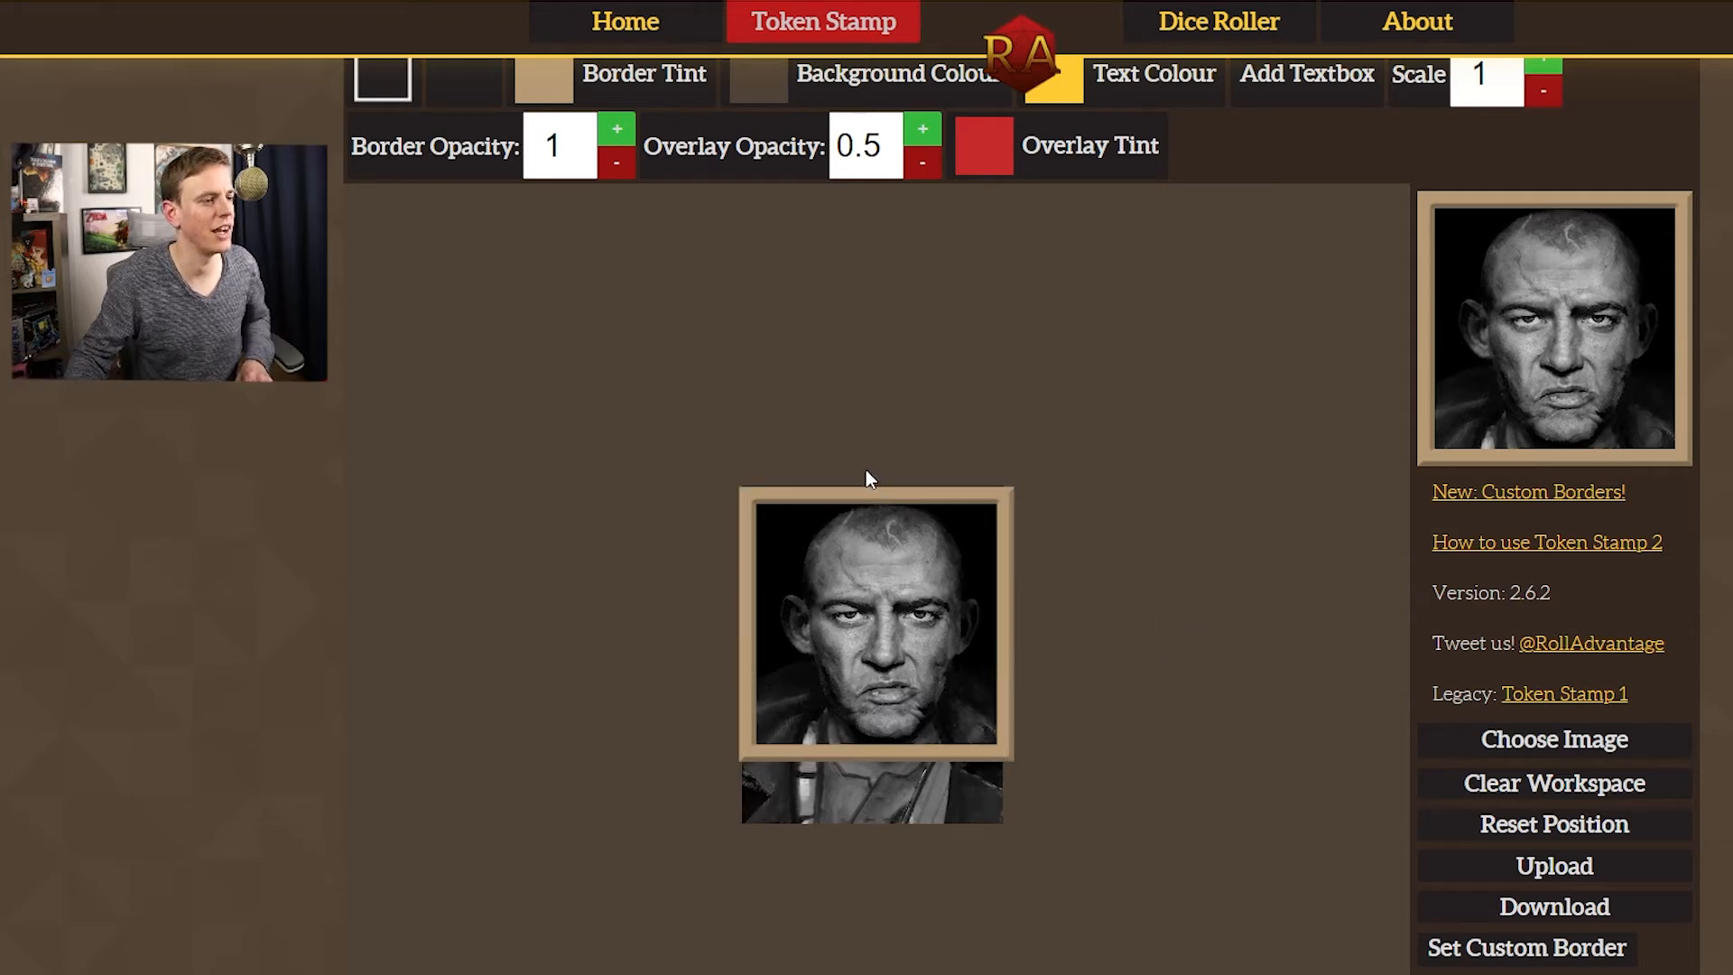
Step: Switch the token border to the plain circular ring in the first row of border styles
{"action": "scroll", "coordinate": [1171, 604], "scroll_direction": "up", "scroll_amount": 1}
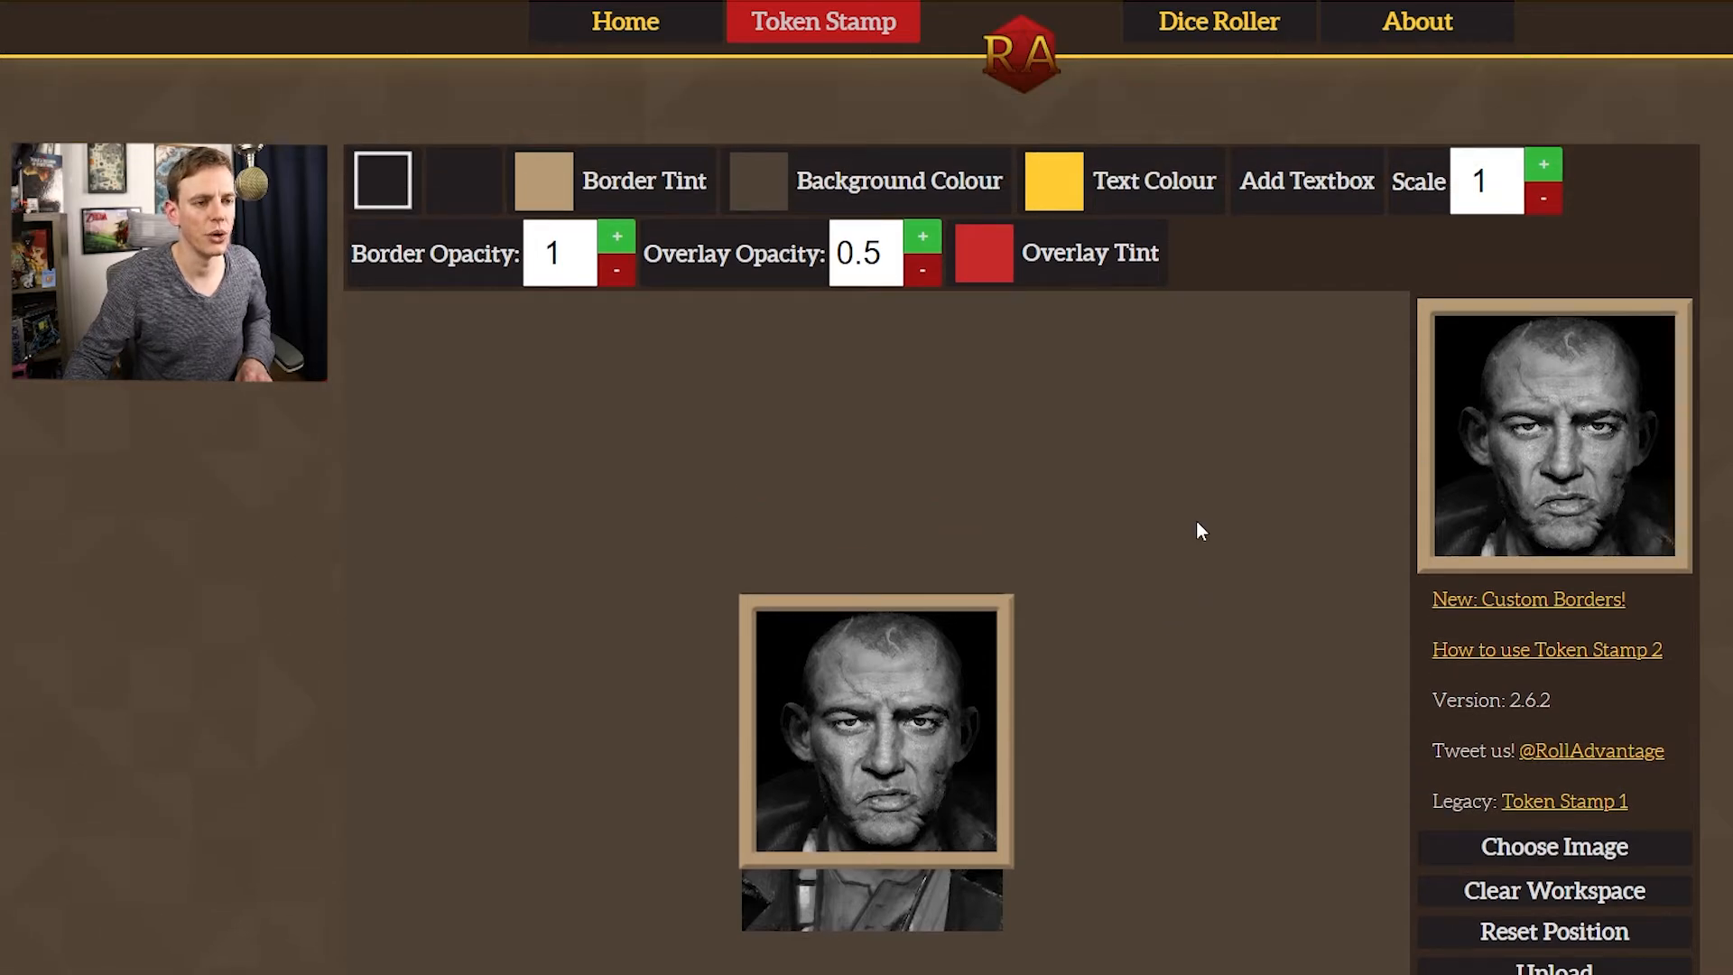
{"action": "scroll", "coordinate": [1176, 494], "scroll_direction": "down", "scroll_amount": 2}
{"action": "scroll", "coordinate": [1177, 494], "scroll_direction": "up", "scroll_amount": 2}
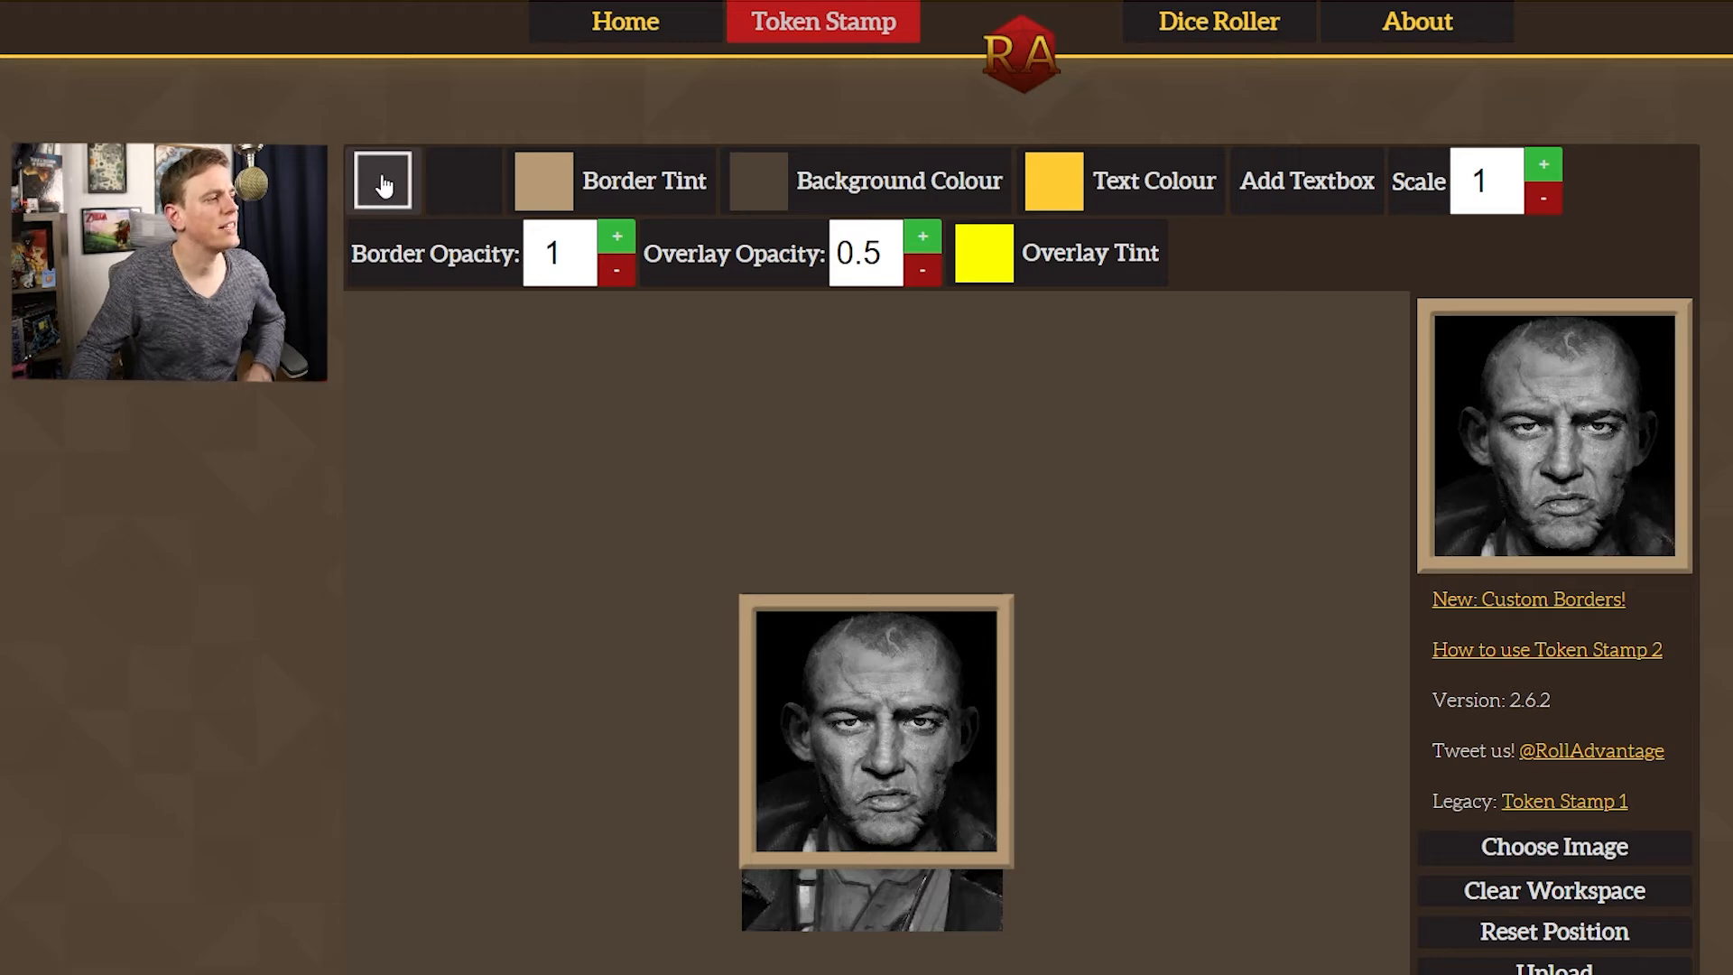
{"action": "left_click", "coordinate": [383, 183]}
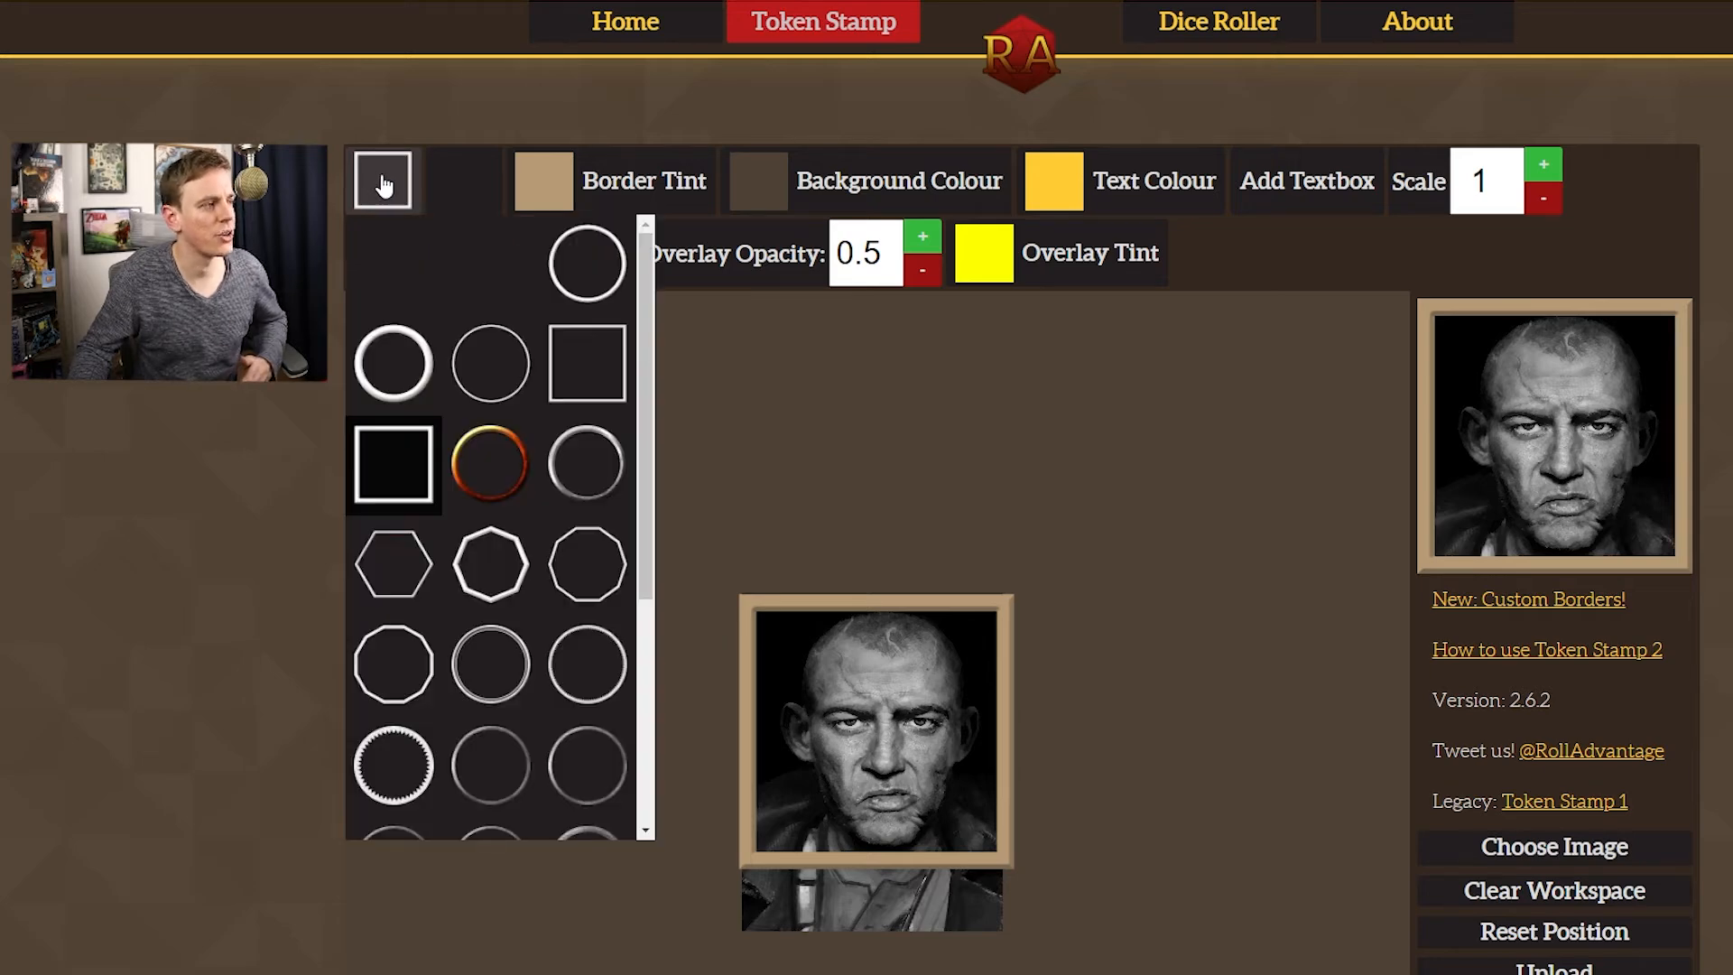
{"action": "left_click", "coordinate": [588, 263]}
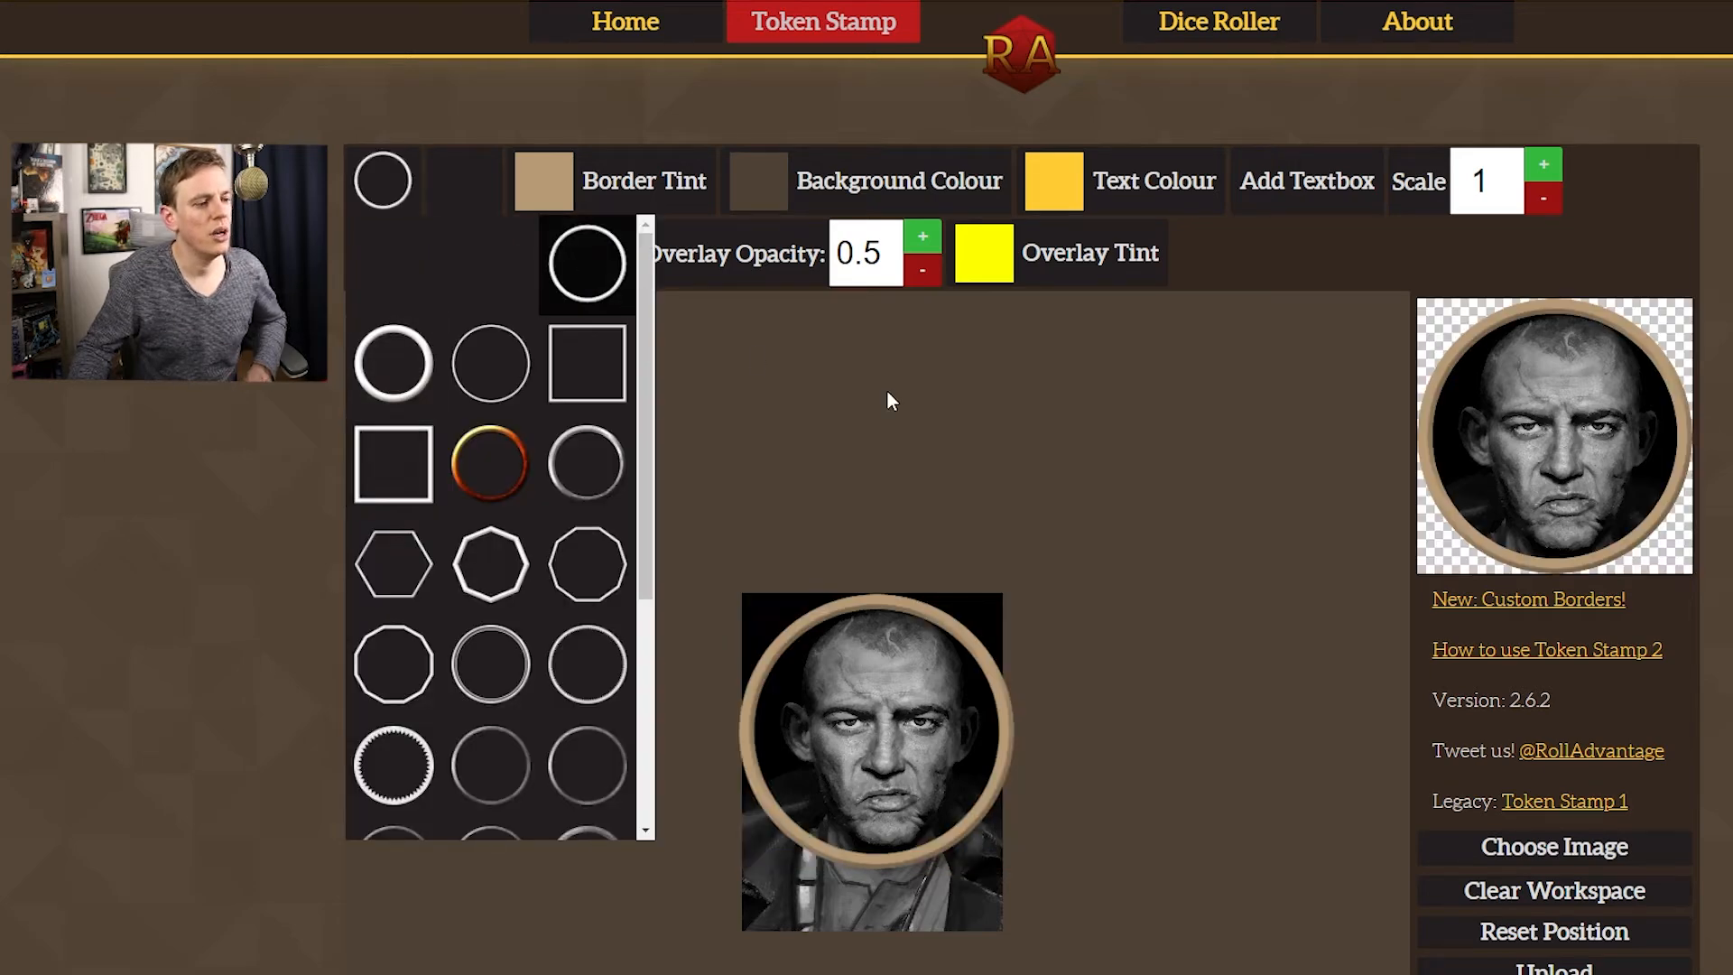
{"action": "left_click", "coordinate": [379, 178]}
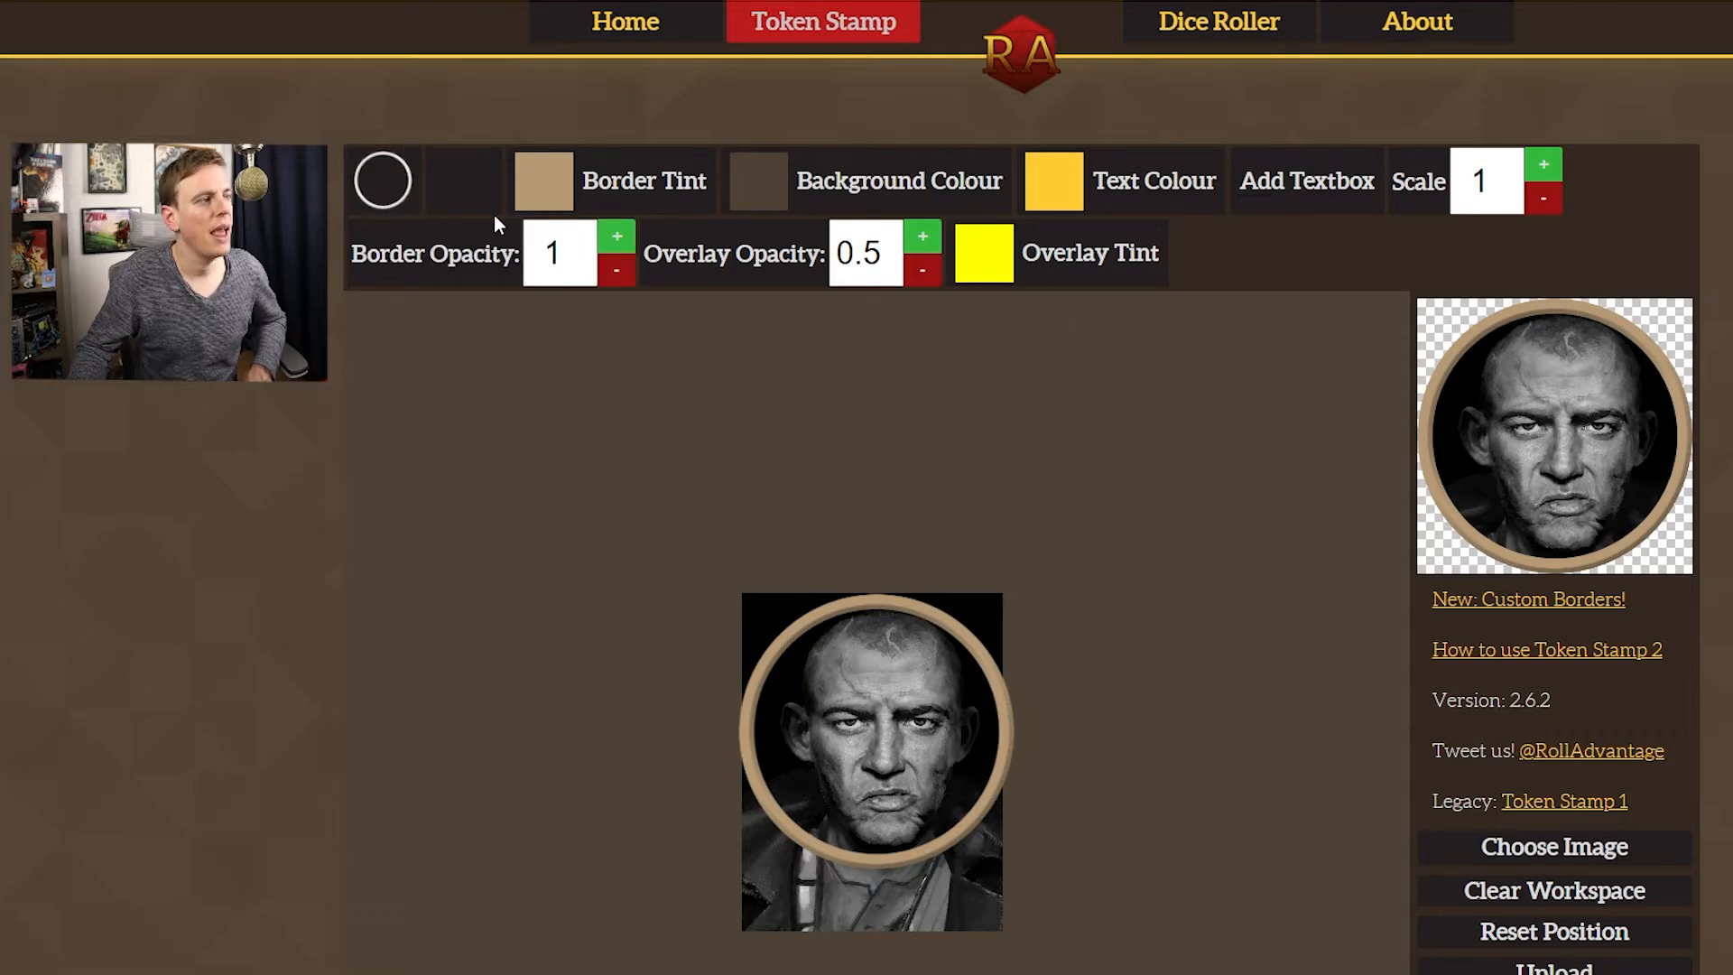
Step: Change the token border back to the thick square frame
{"action": "left_click", "coordinate": [381, 179]}
{"action": "left_click", "coordinate": [397, 494]}
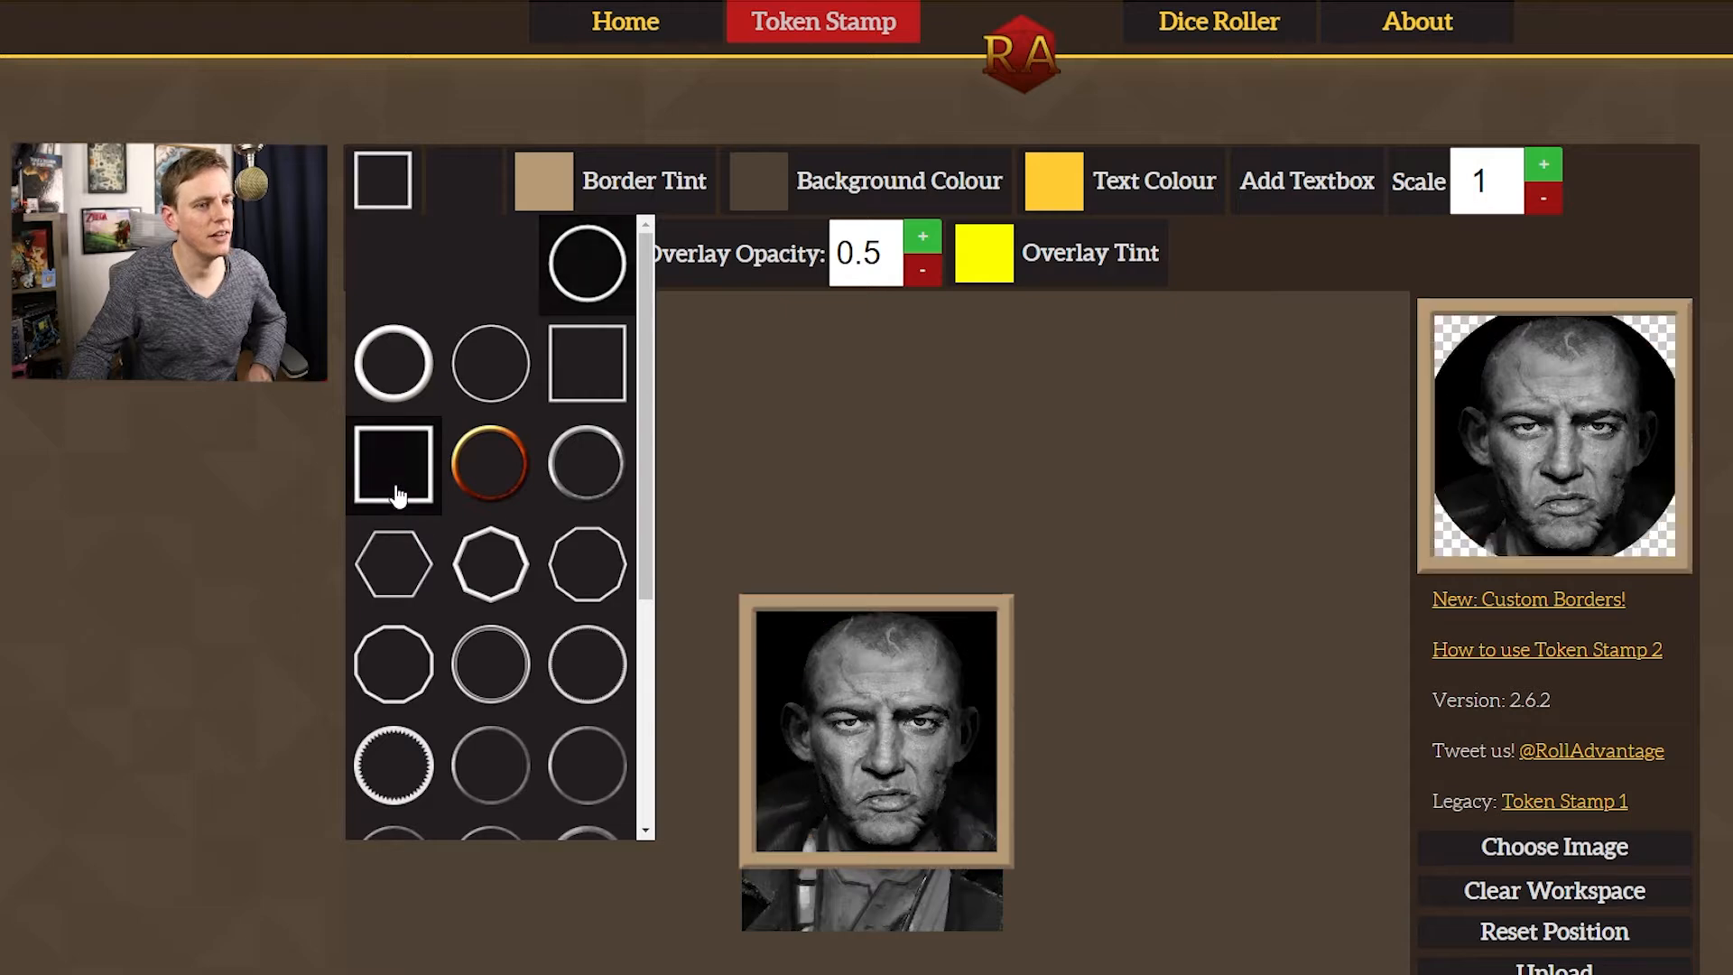
{"action": "left_click", "coordinate": [382, 181]}
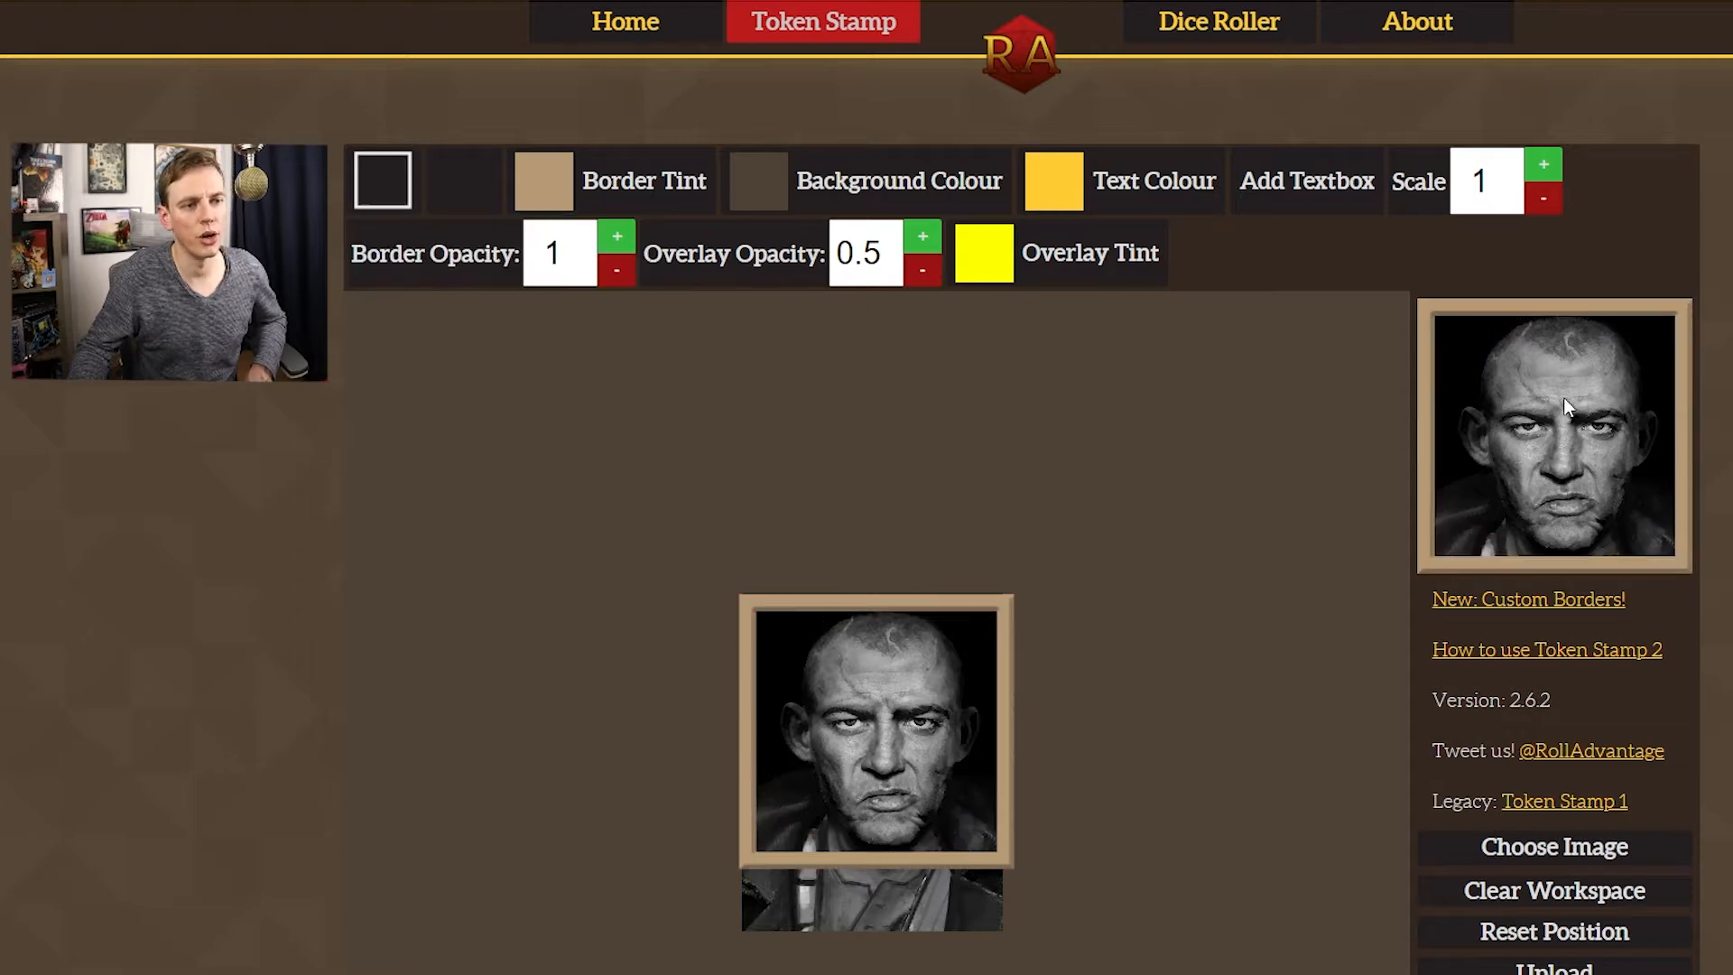
Step: Try the fiery red-and-gold circular border and compare it with the thick square frame
{"action": "left_click", "coordinate": [385, 178]}
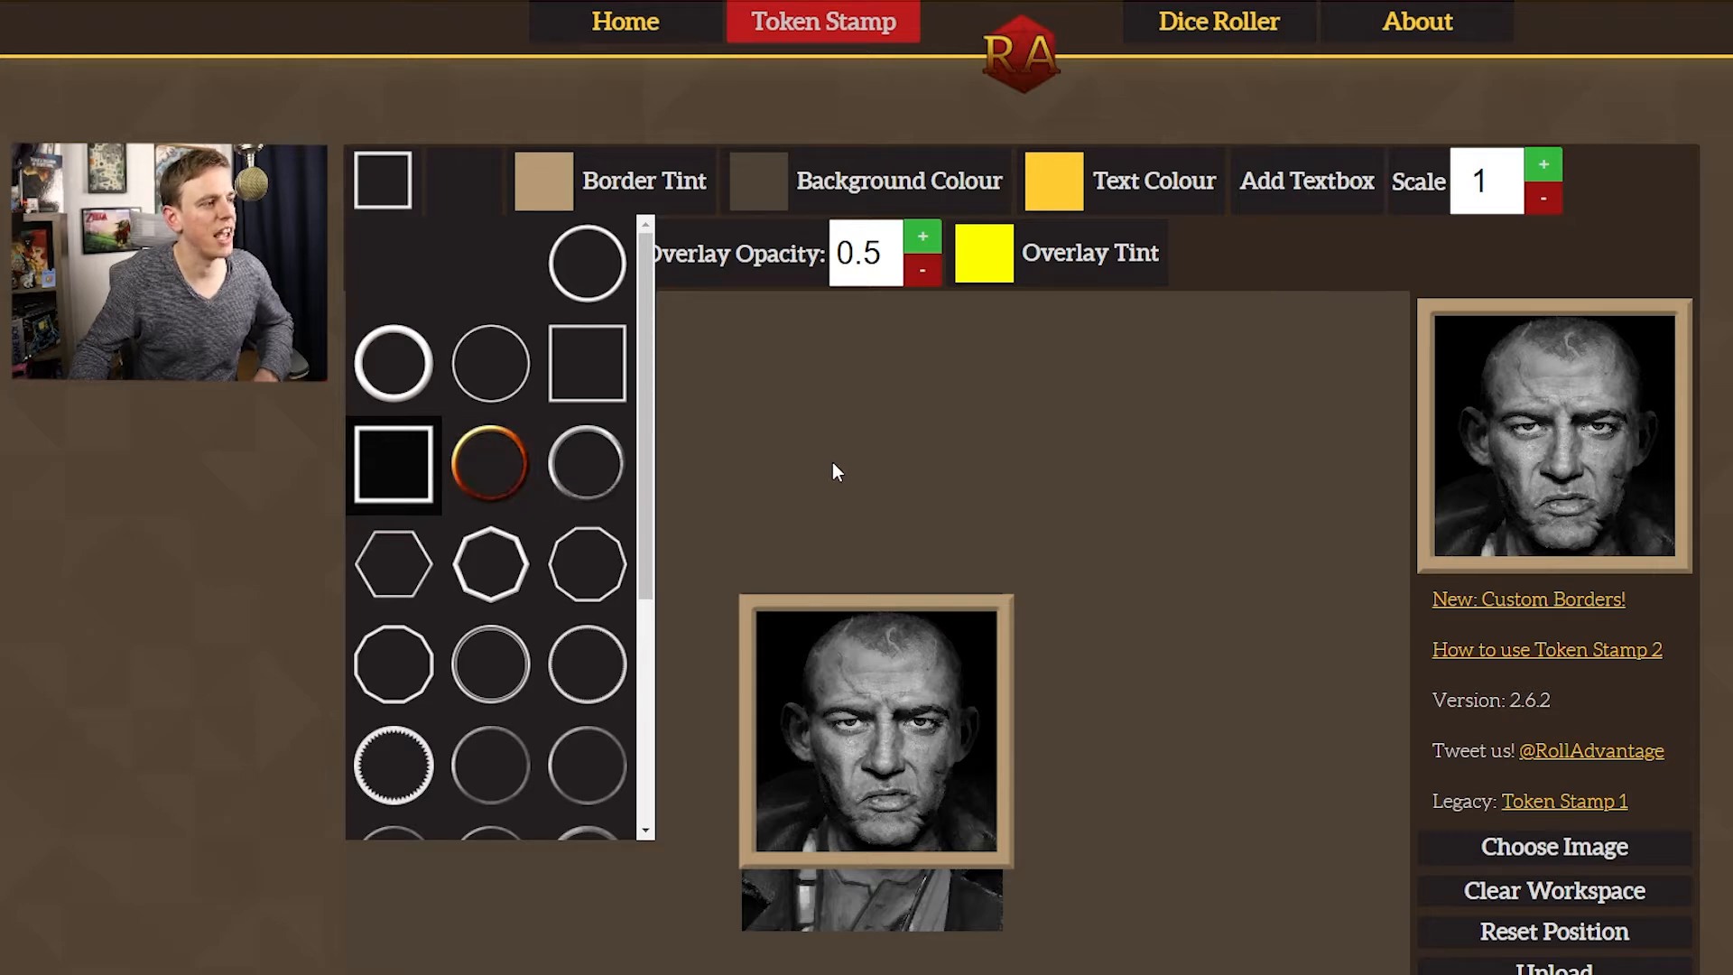
{"action": "left_click", "coordinate": [482, 467]}
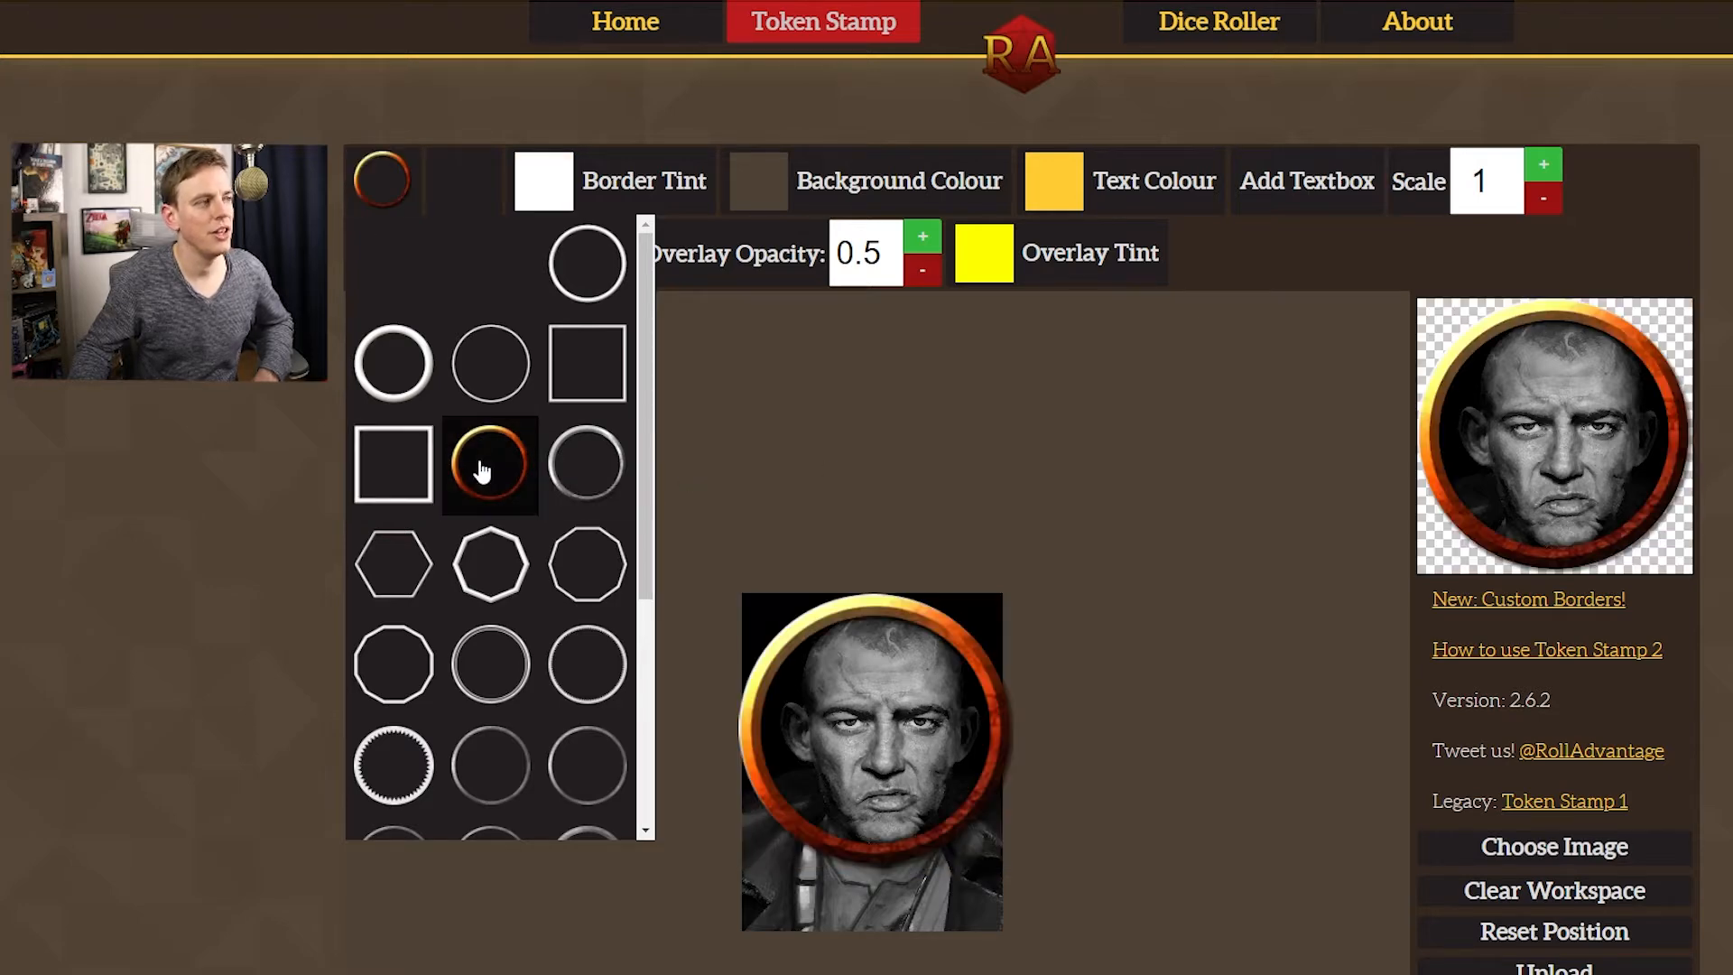
{"action": "left_click", "coordinate": [392, 468]}
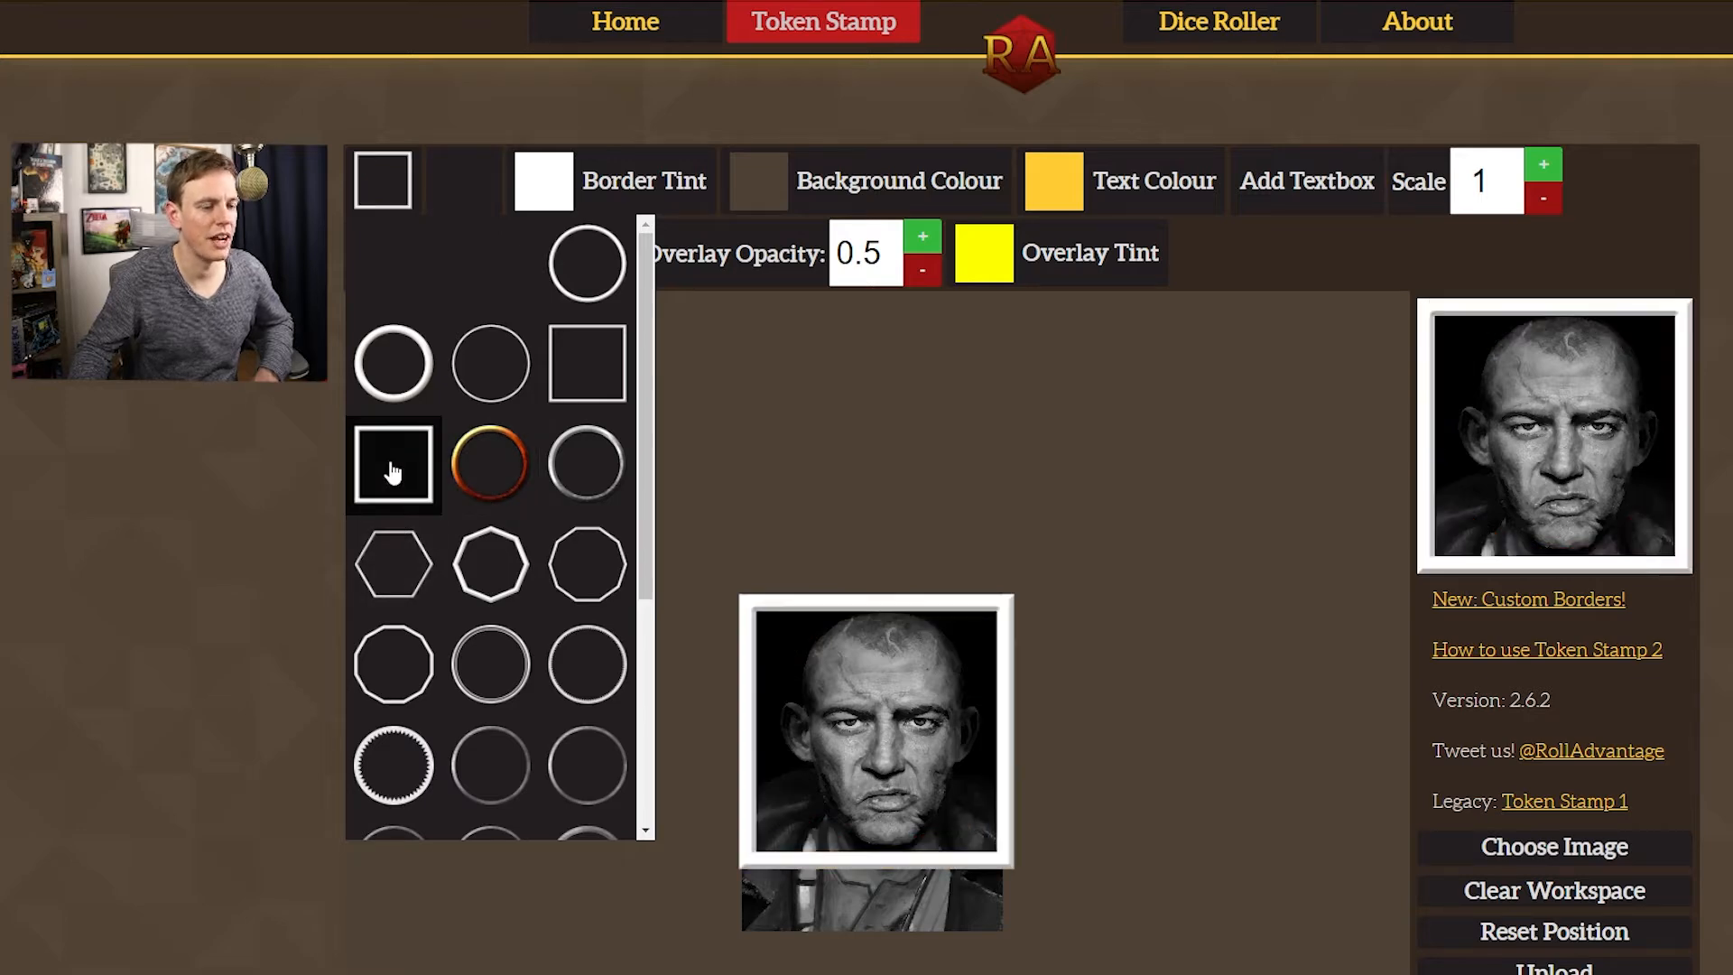
{"action": "left_click", "coordinate": [376, 176]}
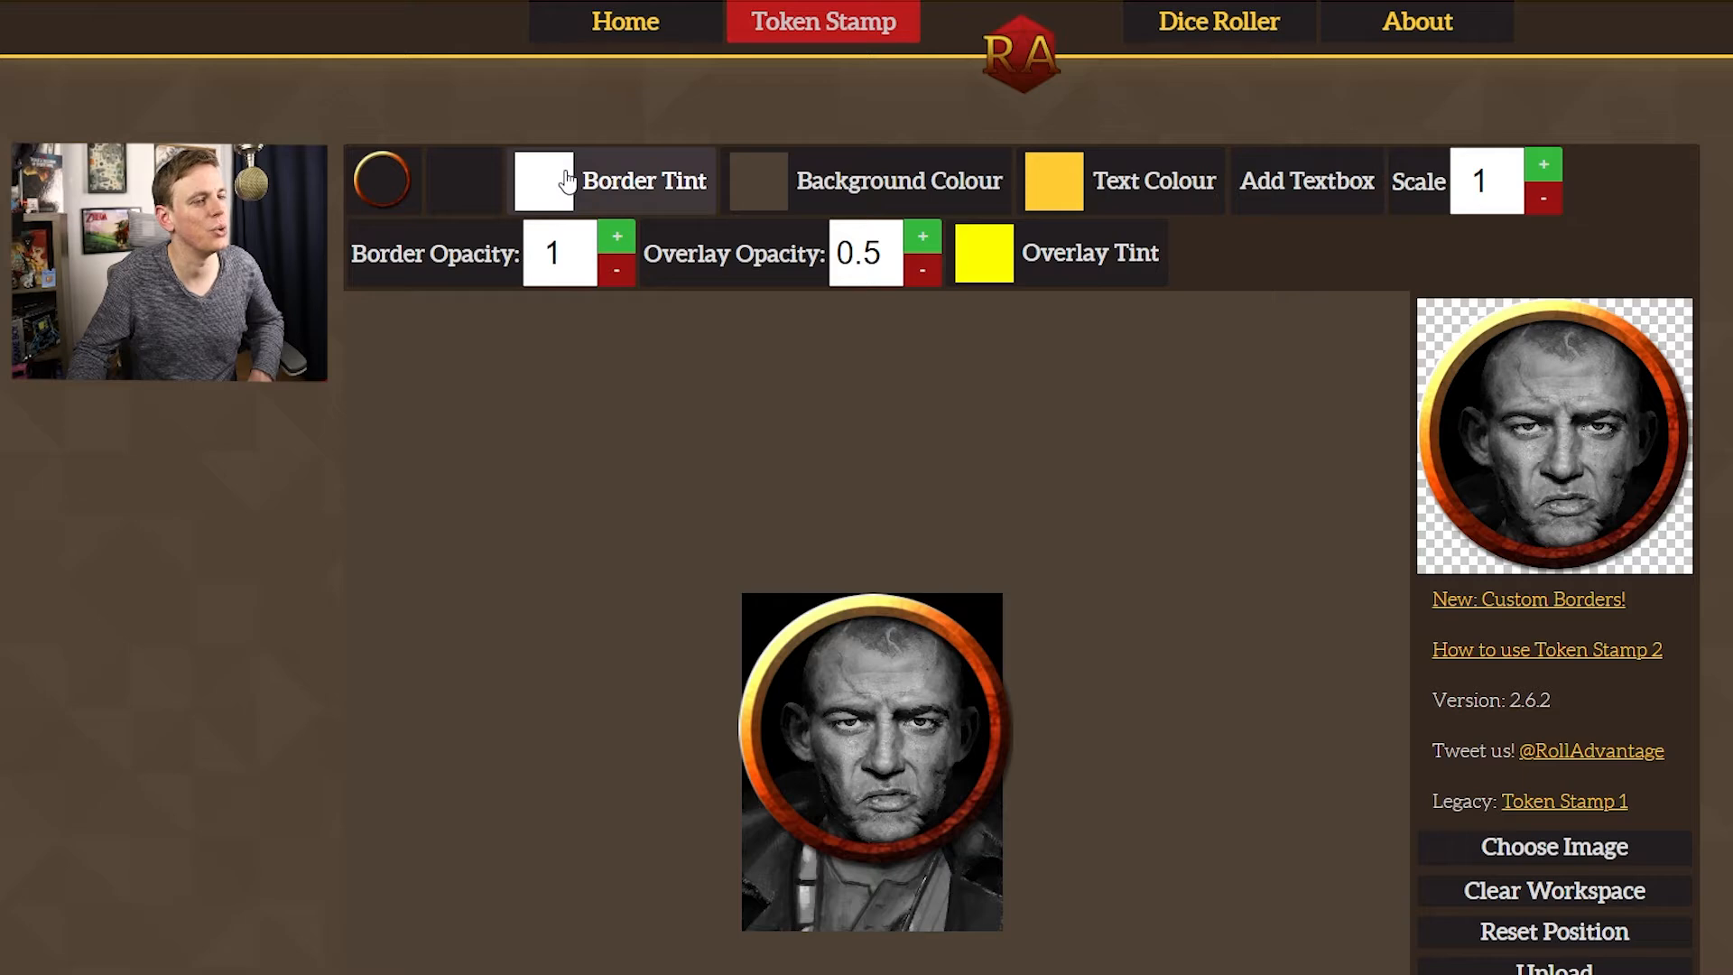
Step: Replace the fiery border with the plain circular ring
{"action": "left_click", "coordinate": [355, 209]}
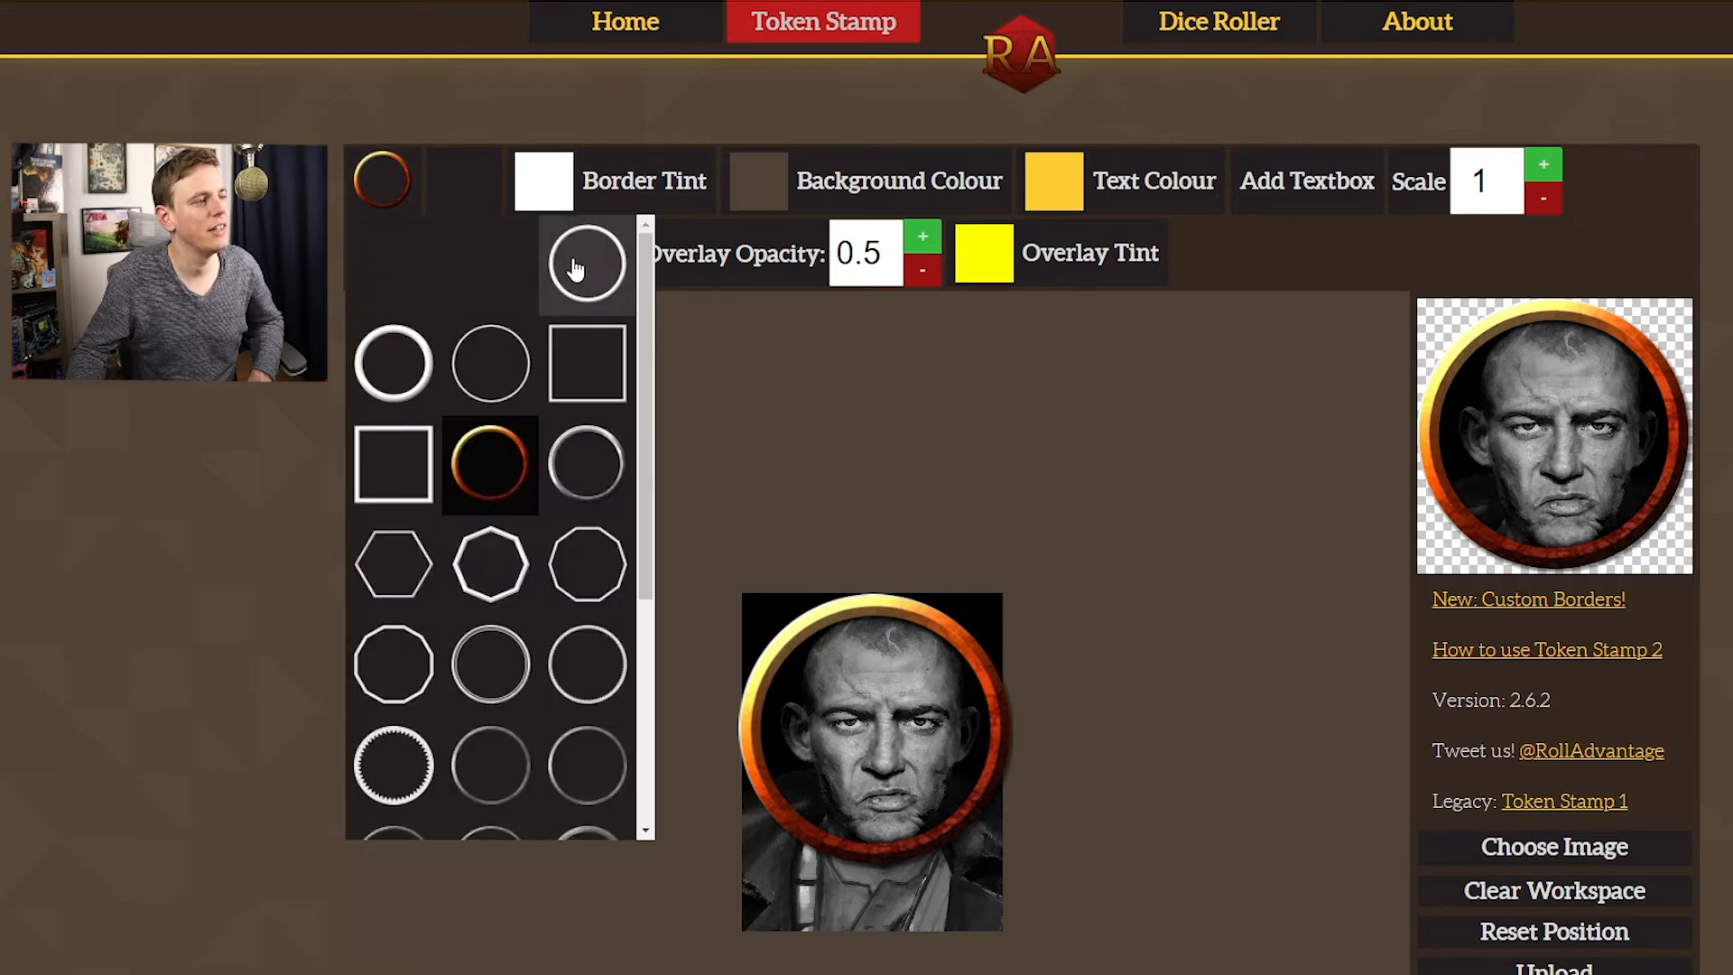
{"action": "left_click", "coordinate": [585, 263]}
{"action": "left_click", "coordinate": [378, 180]}
Step: Try the yellow and green preset colours as the border tint
{"action": "left_click", "coordinate": [543, 180]}
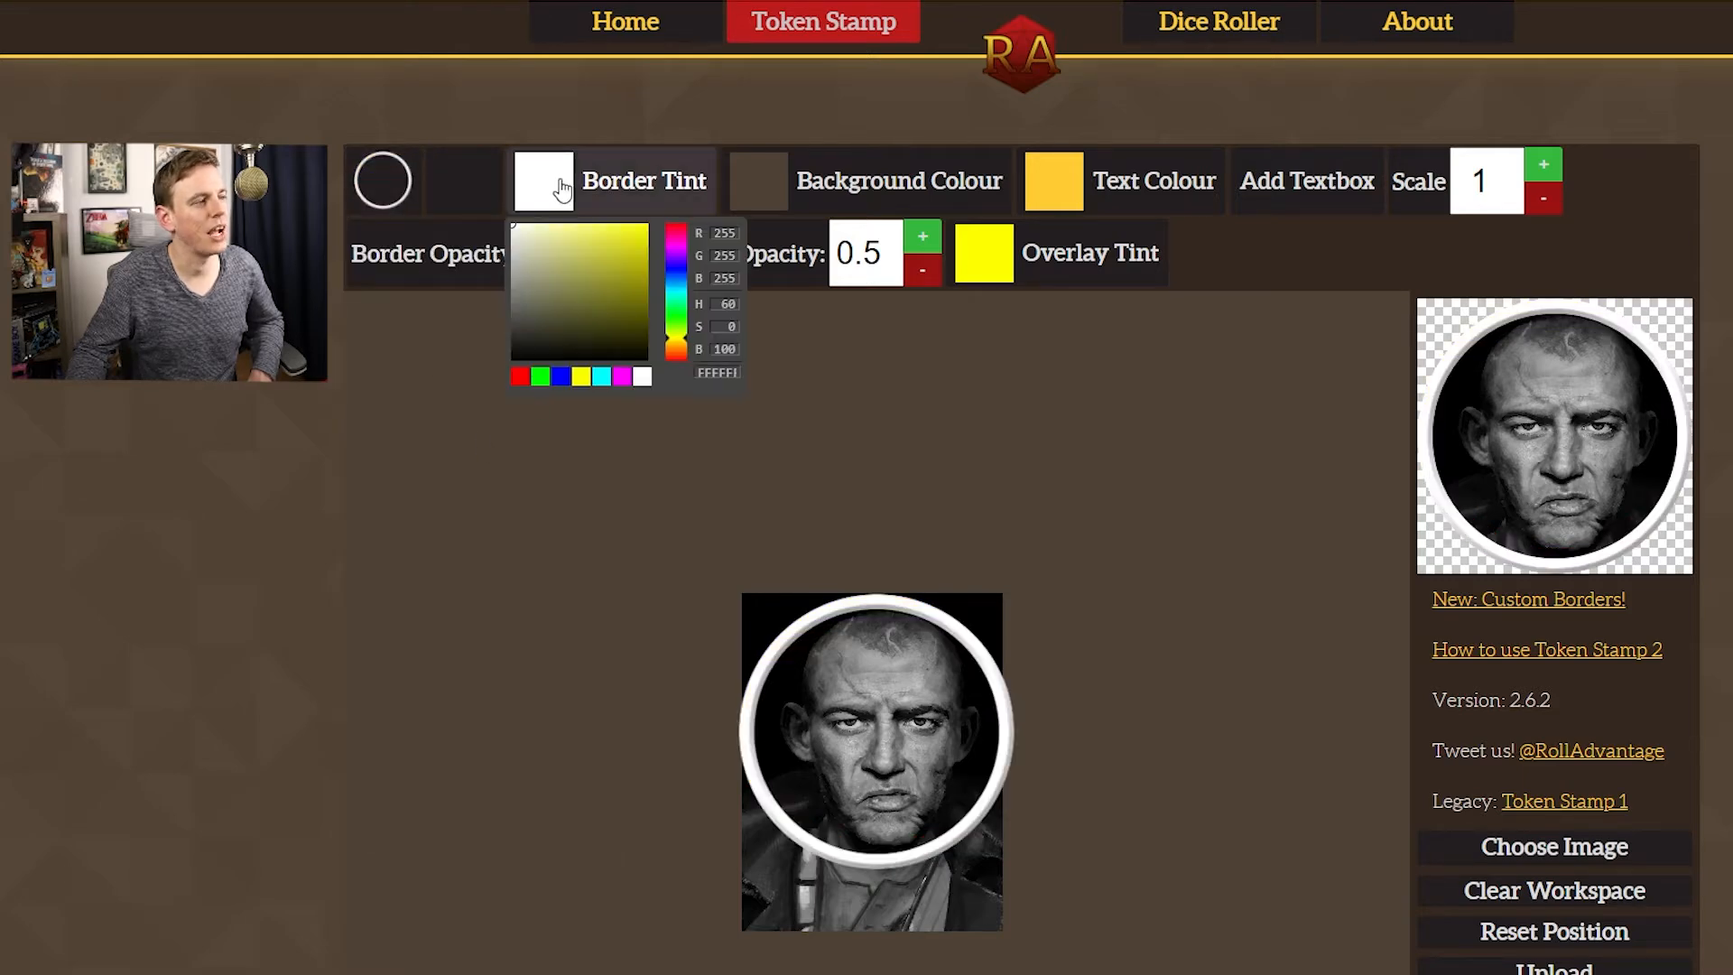
{"action": "left_click", "coordinate": [579, 379]}
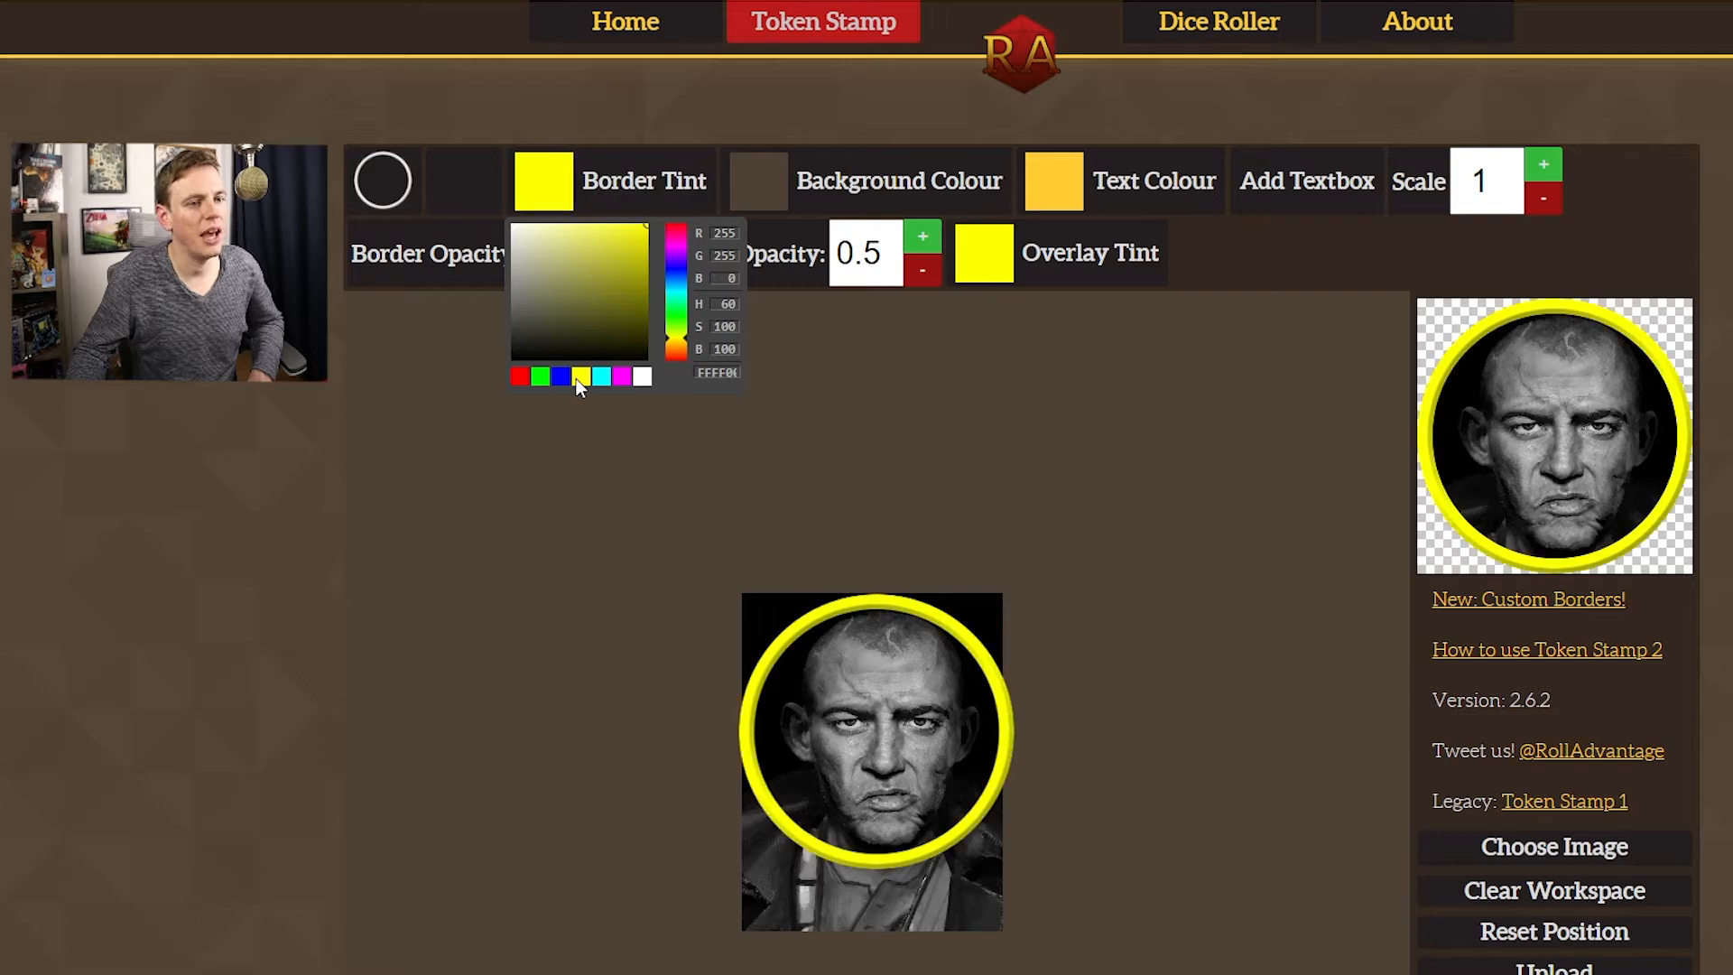
{"action": "left_click", "coordinate": [542, 376]}
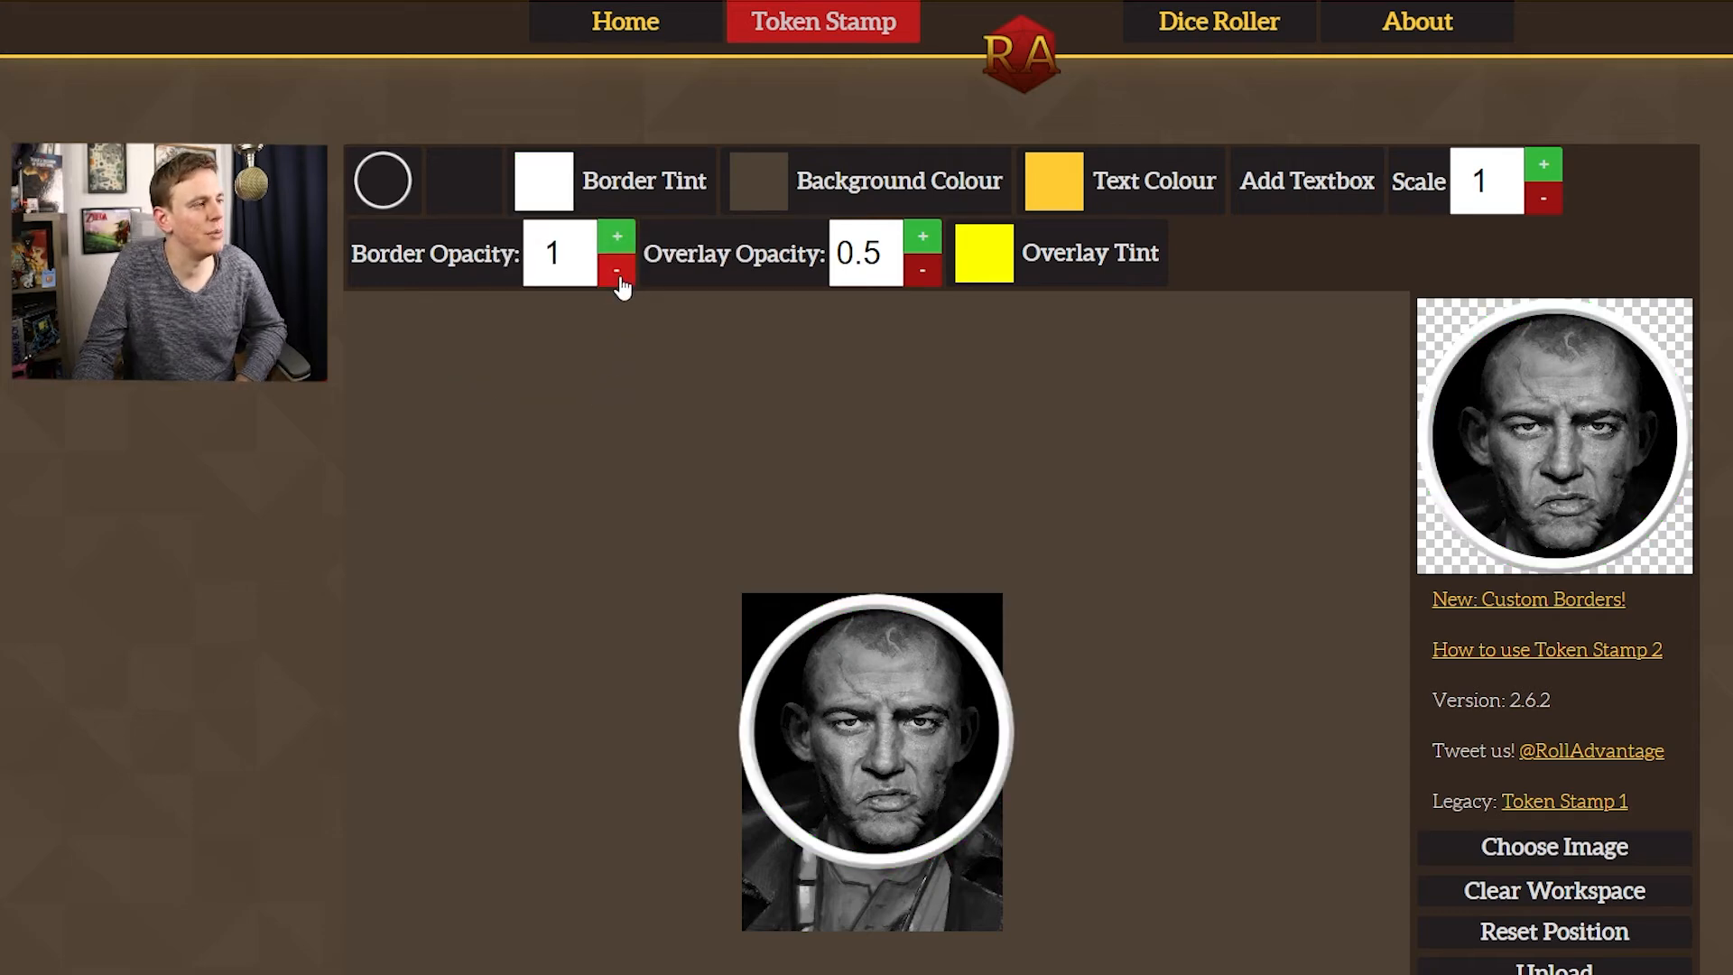
Step: Lower the border opacity to 0.5
{"action": "left_click", "coordinate": [619, 279]}
{"action": "left_click", "coordinate": [619, 280]}
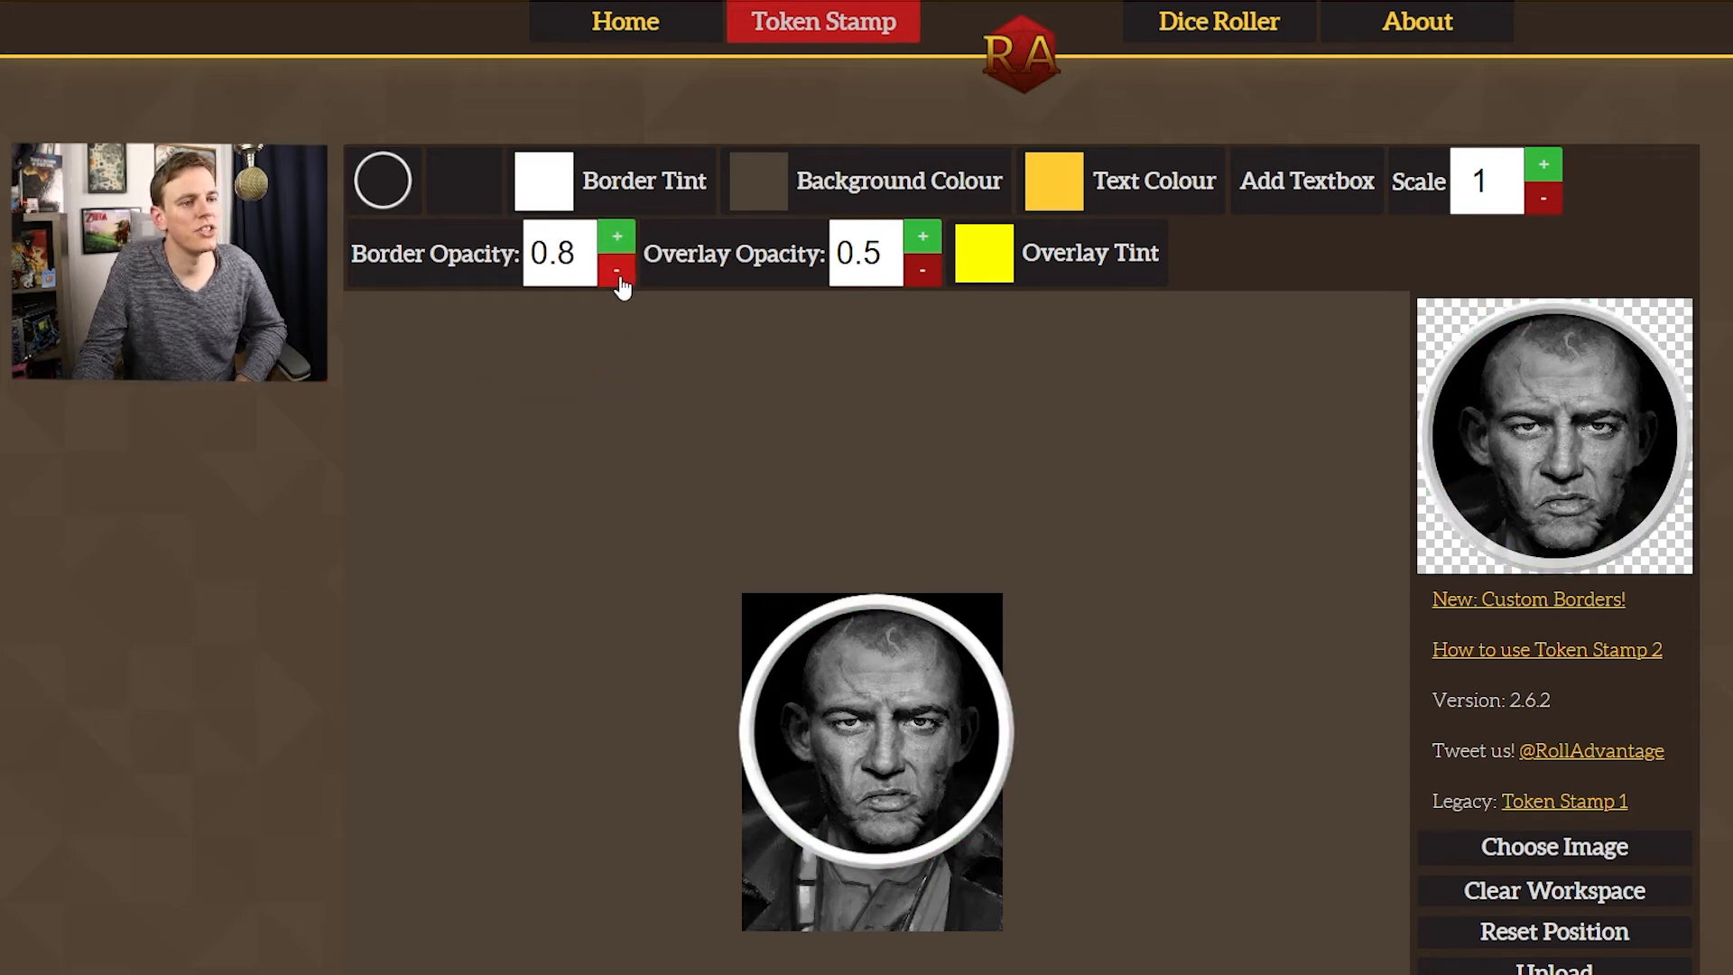
{"action": "left_click", "coordinate": [619, 280]}
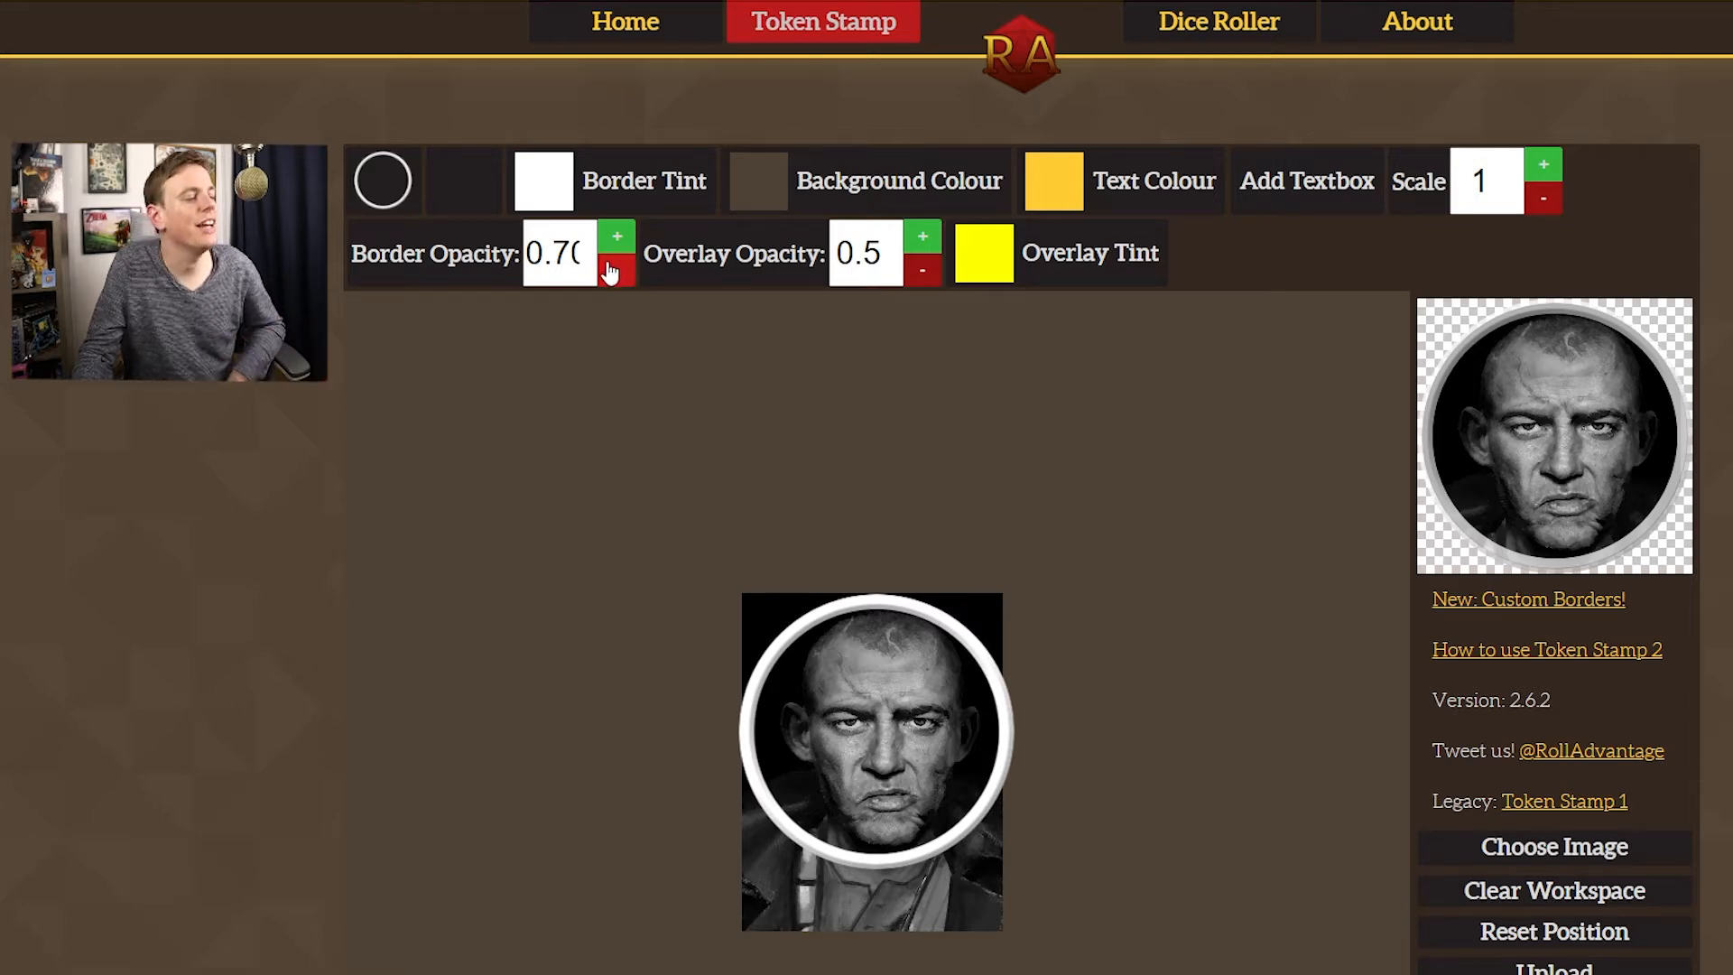
{"action": "left_click", "coordinate": [614, 275]}
{"action": "left_click", "coordinate": [614, 275]}
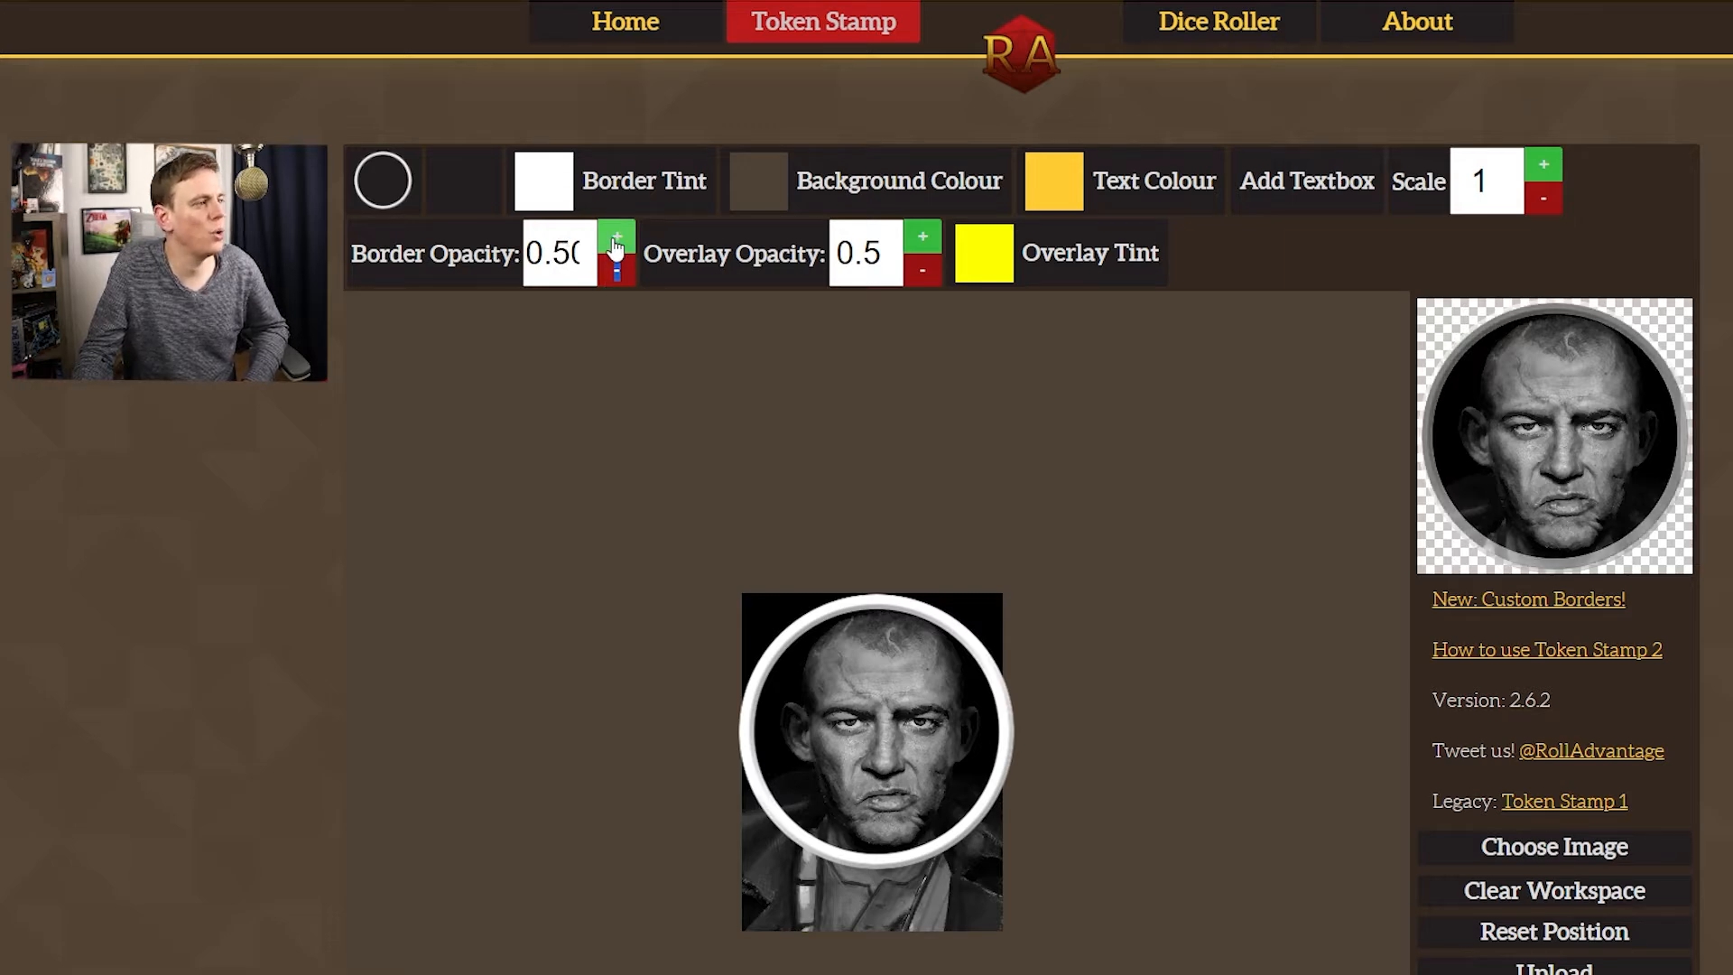
Step: Raise the border opacity back to 1
{"action": "left_click", "coordinate": [615, 242]}
{"action": "left_click", "coordinate": [615, 242]}
{"action": "left_click", "coordinate": [615, 242]}
{"action": "left_click", "coordinate": [615, 242]}
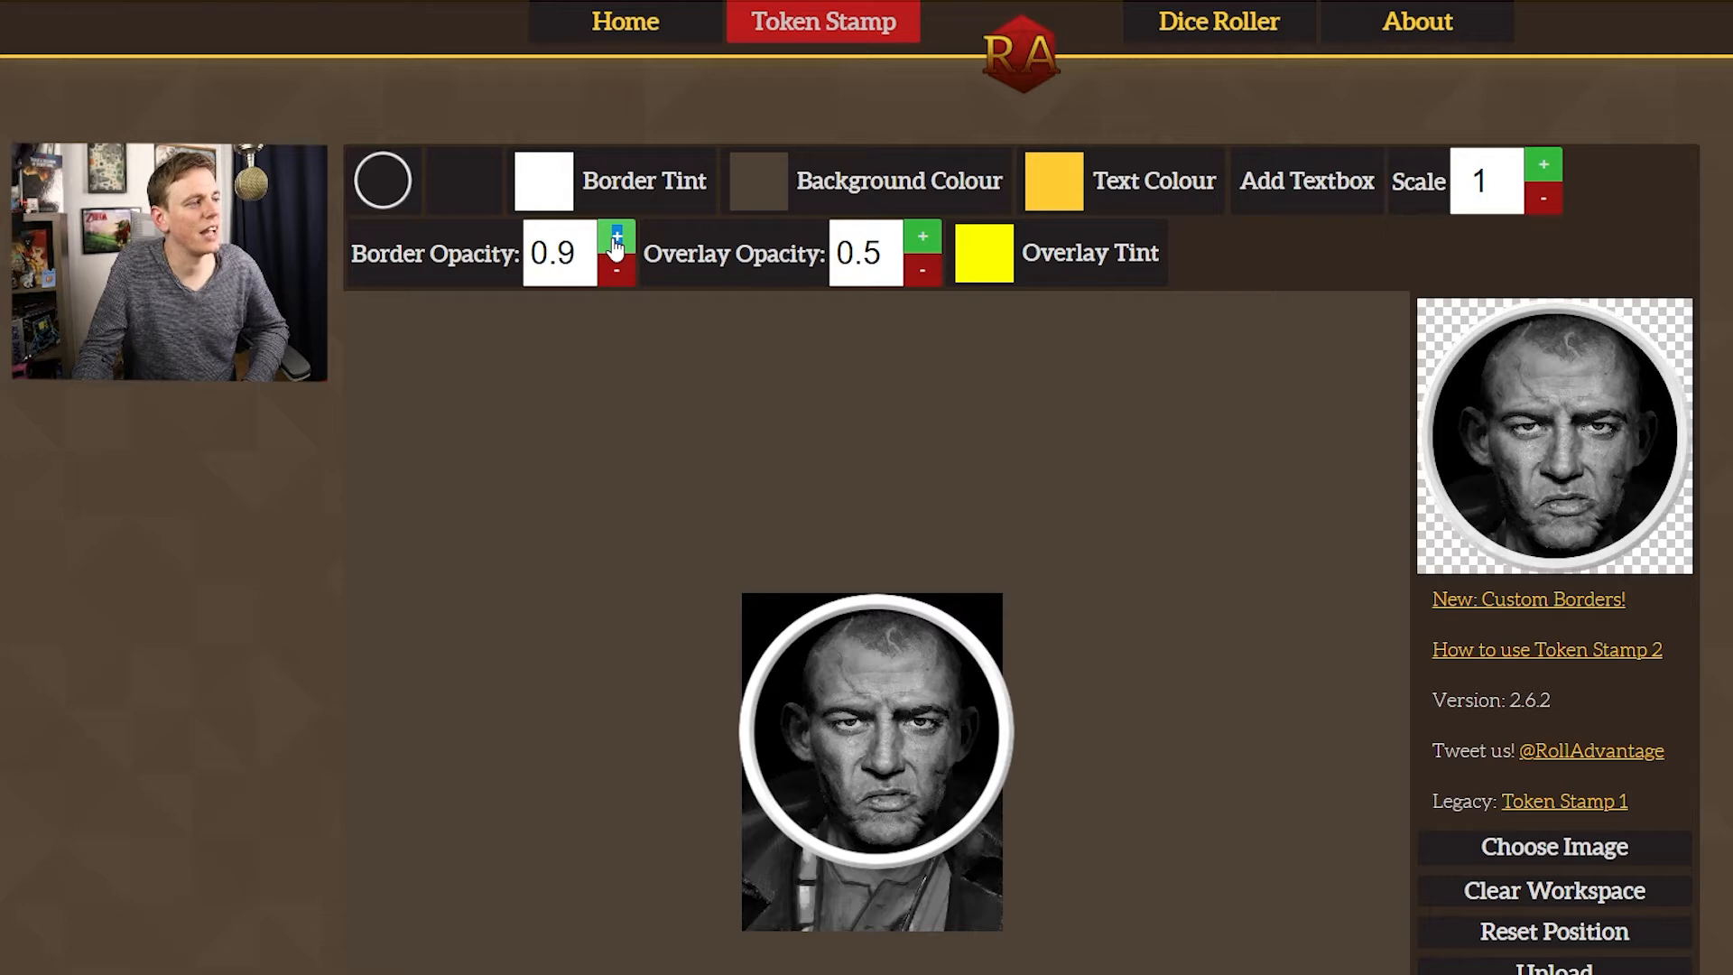
{"action": "left_click", "coordinate": [614, 242]}
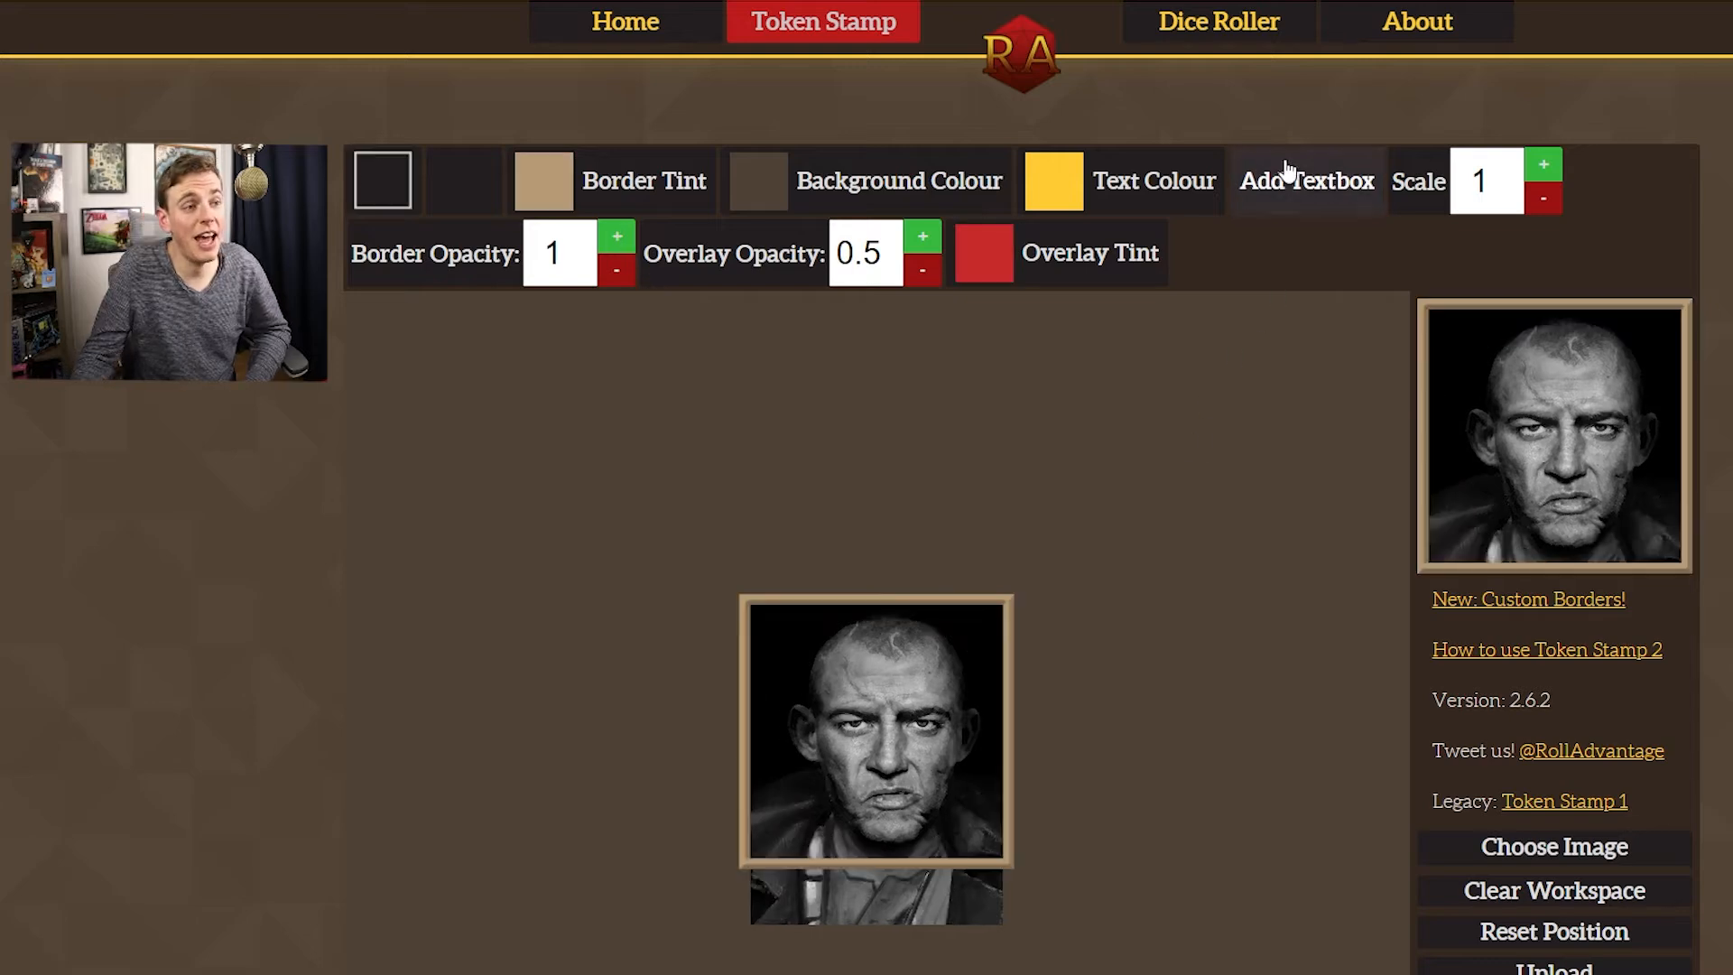
Step: Add a textbox, move it to the portrait's upper-left corner and change its text to Thug
{"action": "left_click", "coordinate": [1273, 201]}
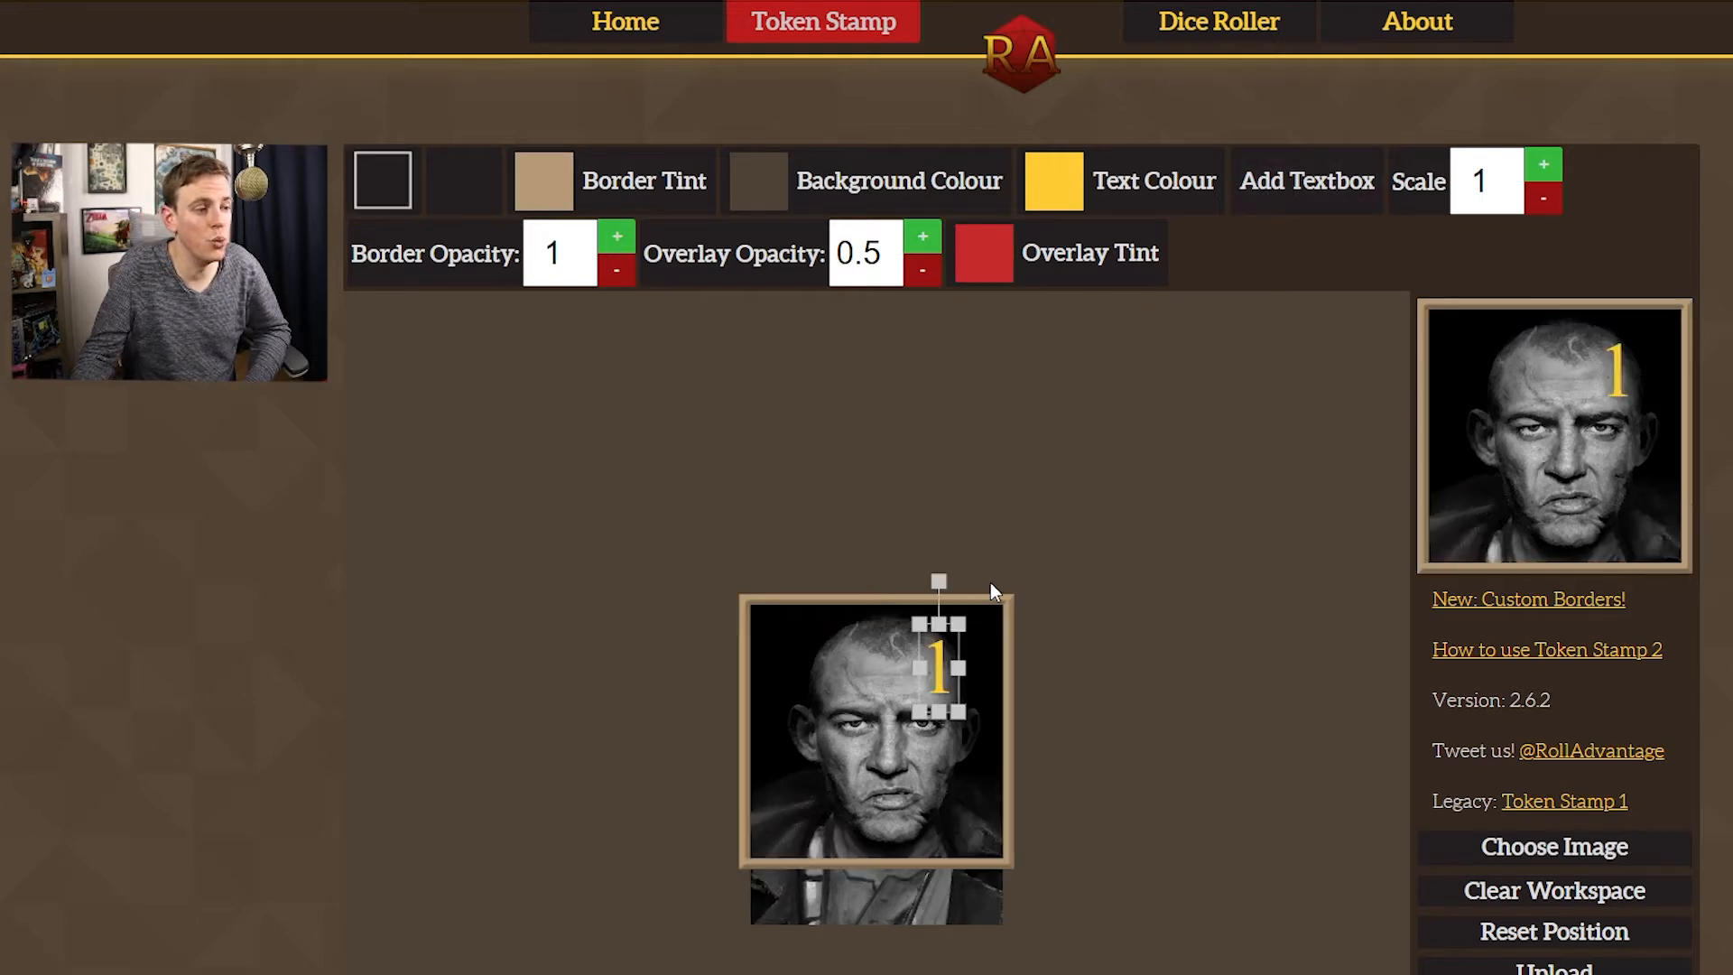
{"action": "left_click_drag", "start_coordinate": [935, 641], "coordinate": [791, 629]}
{"action": "left_click", "coordinate": [791, 630]}
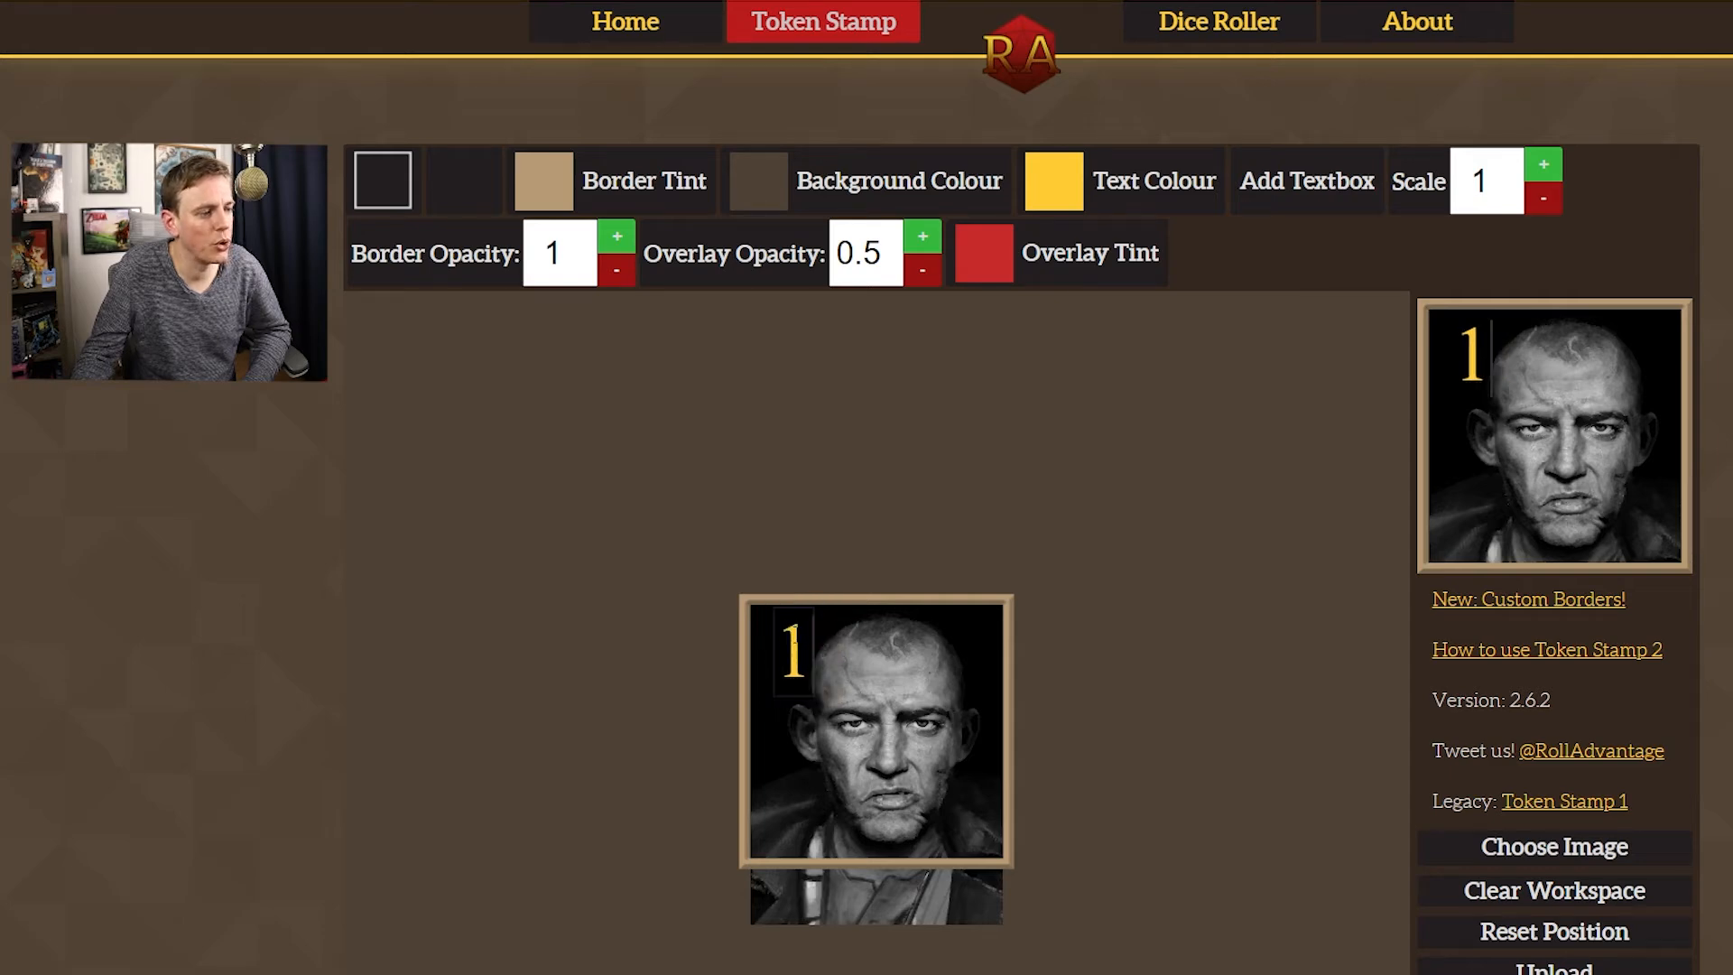
{"action": "key", "text": "BackSpace"}
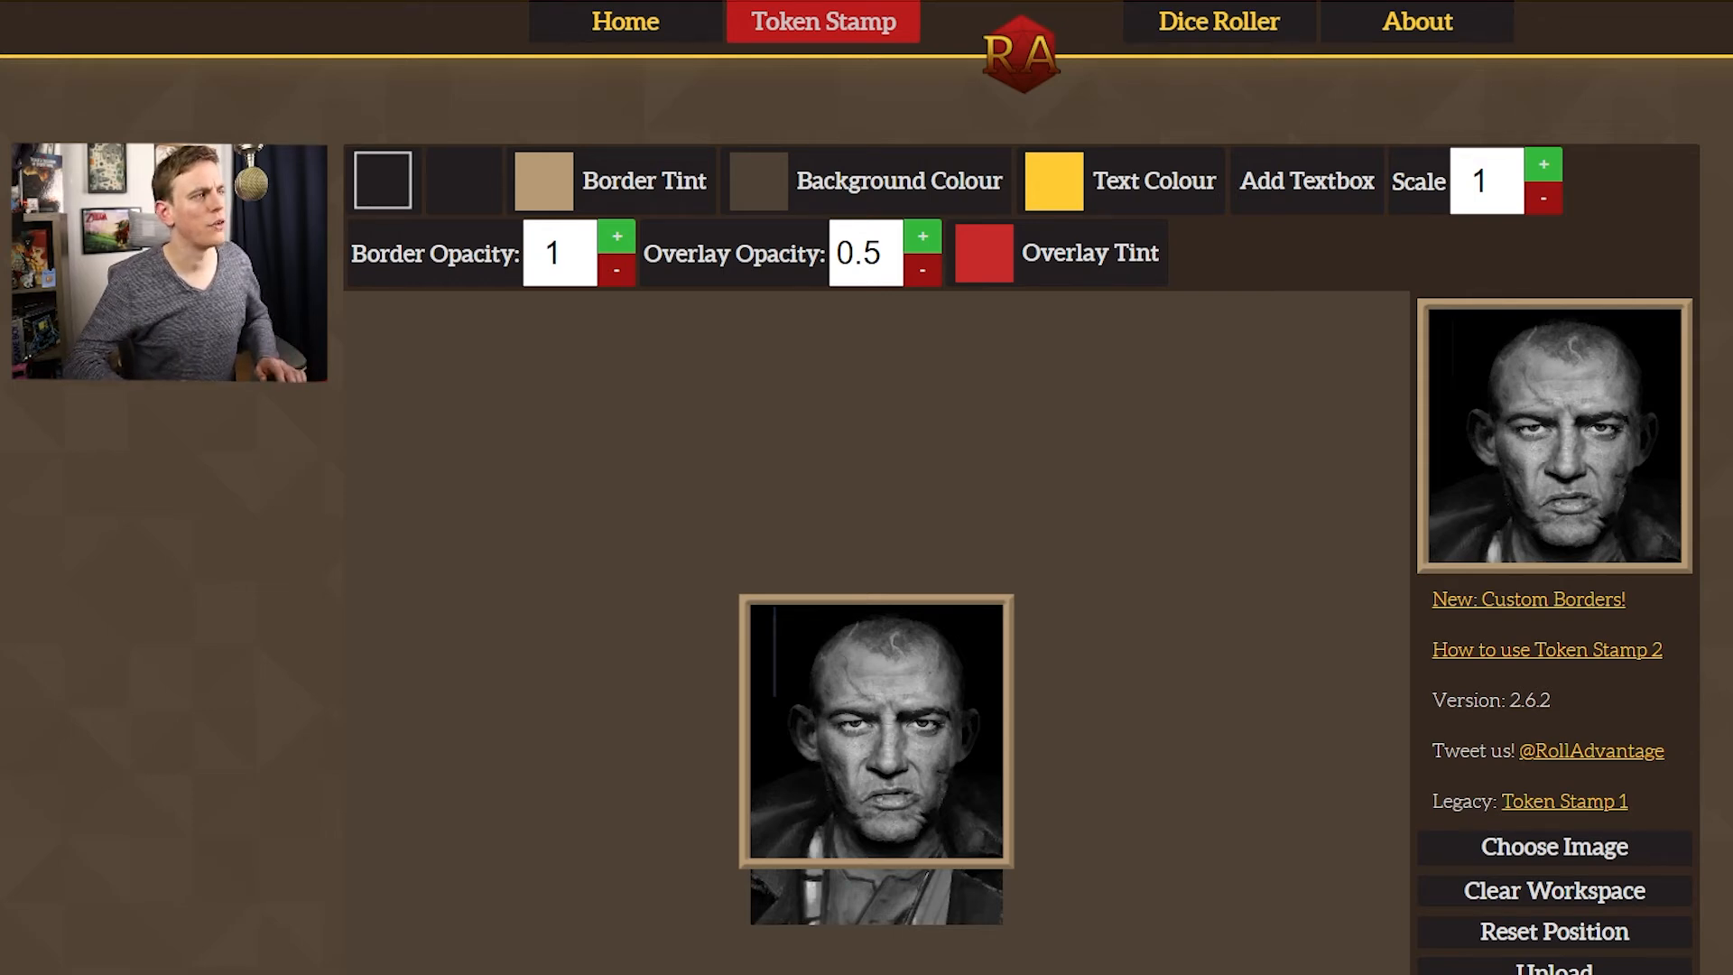
{"action": "type", "text": "Thug"}
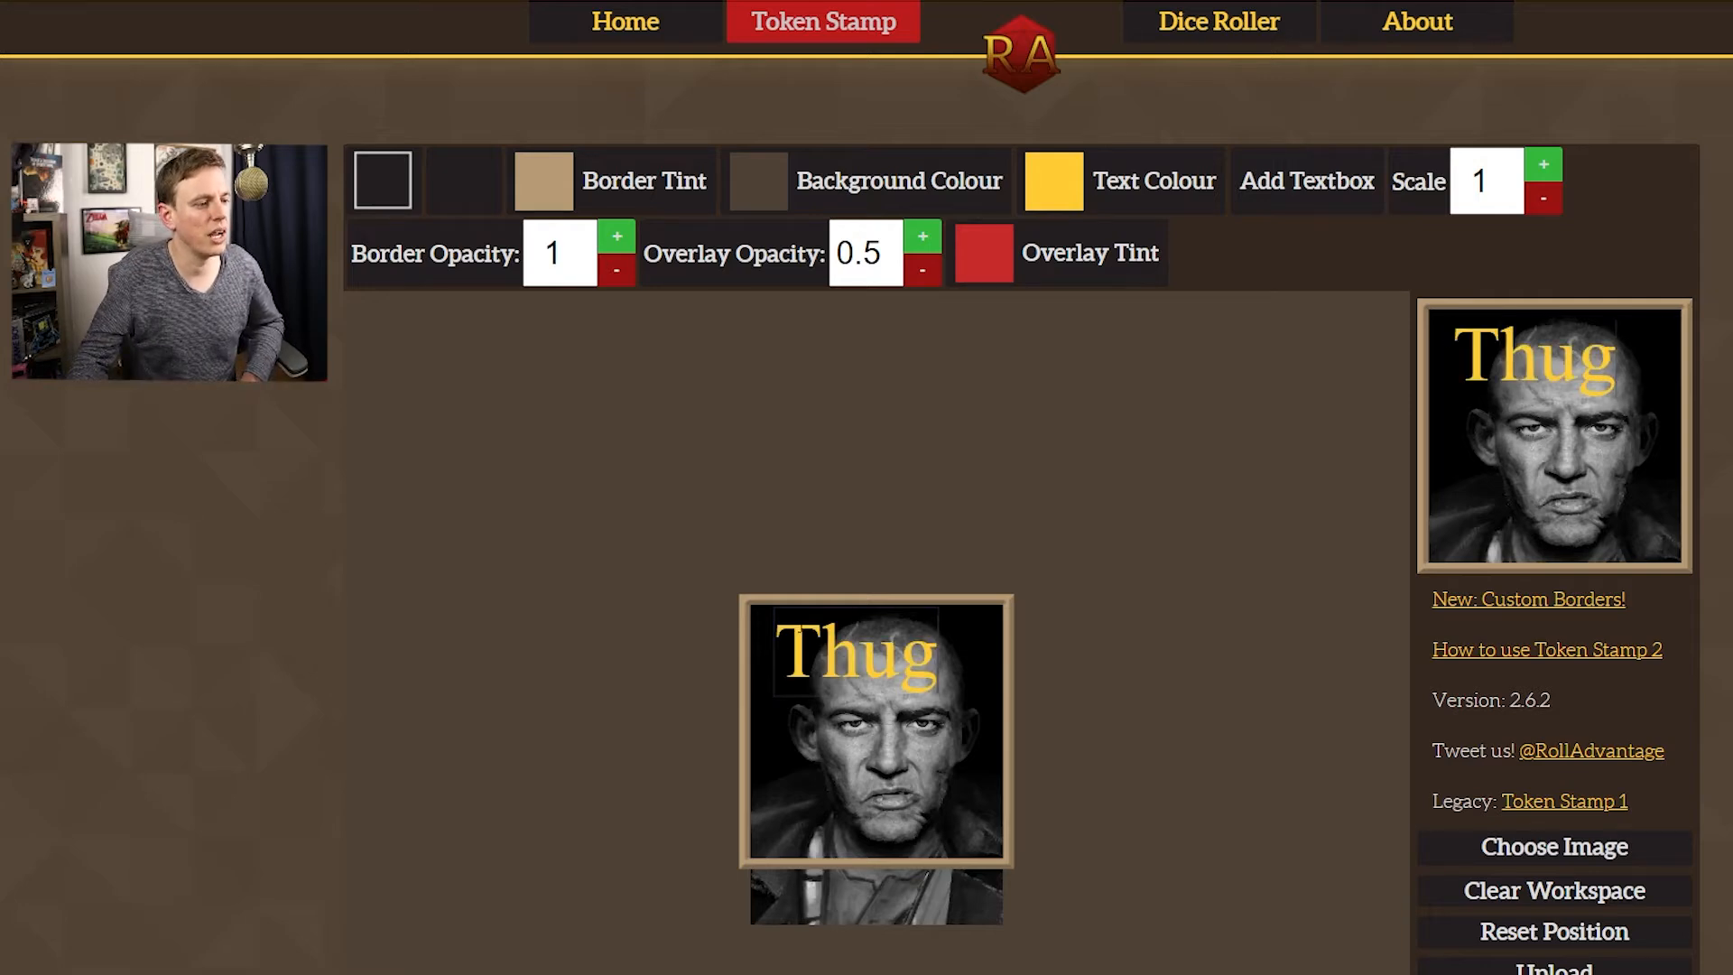
{"action": "left_click", "coordinate": [798, 606]}
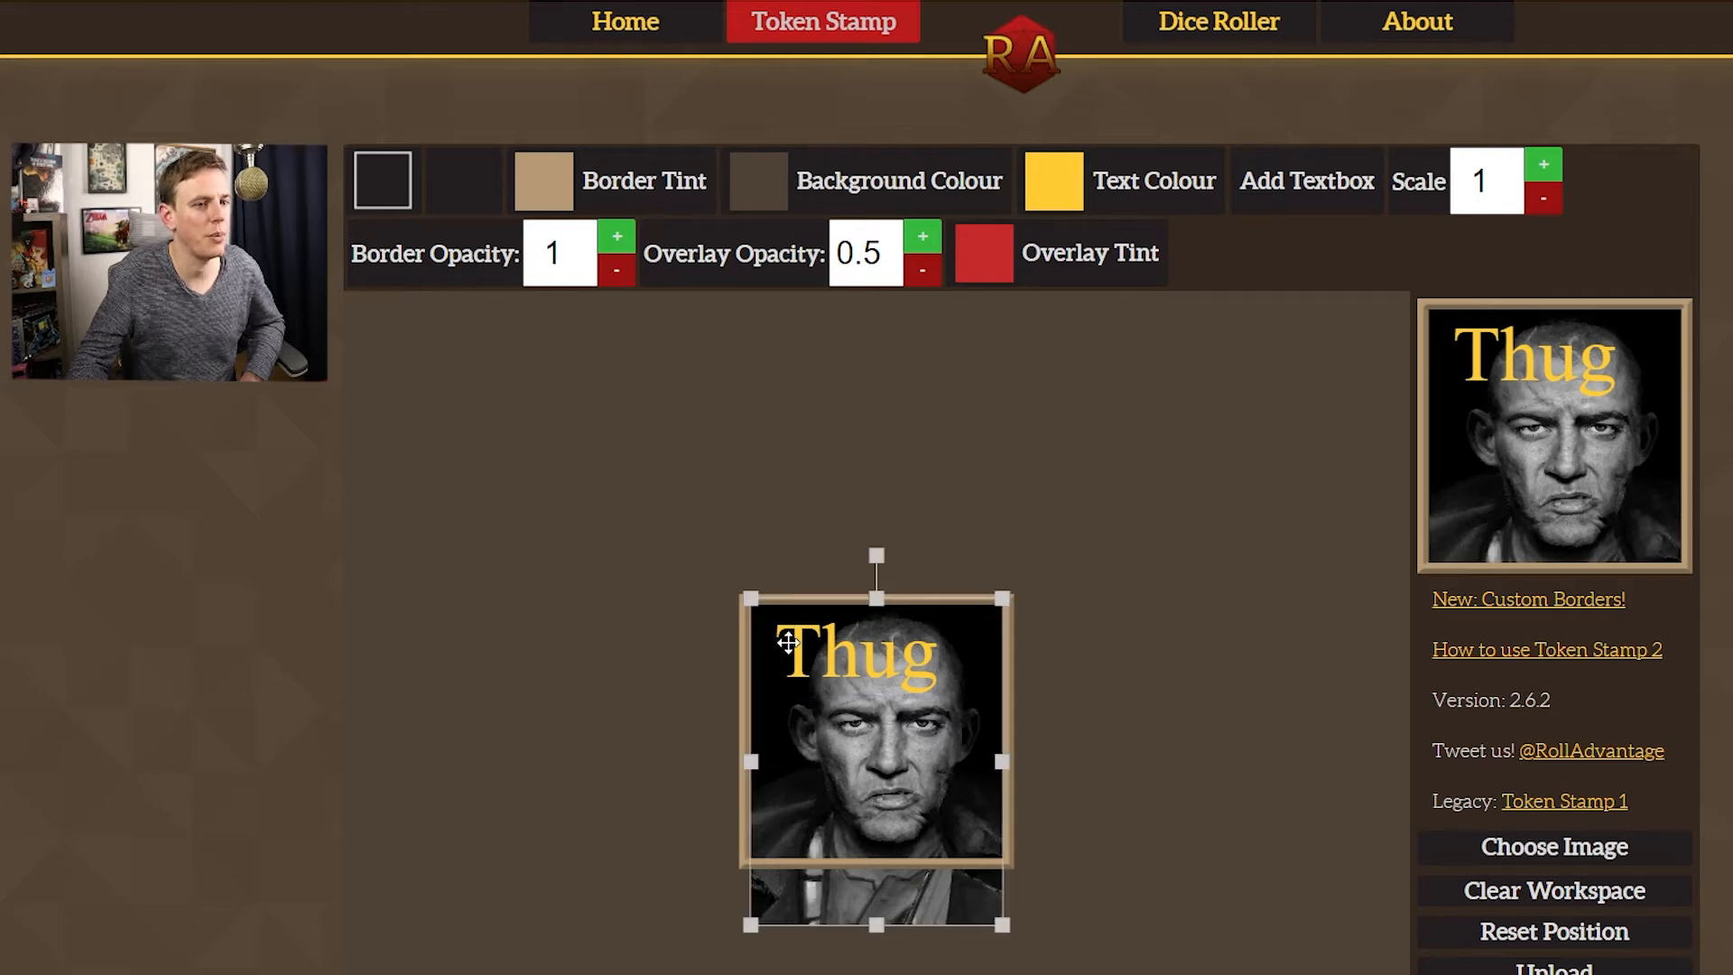
{"action": "left_click", "coordinate": [509, 691]}
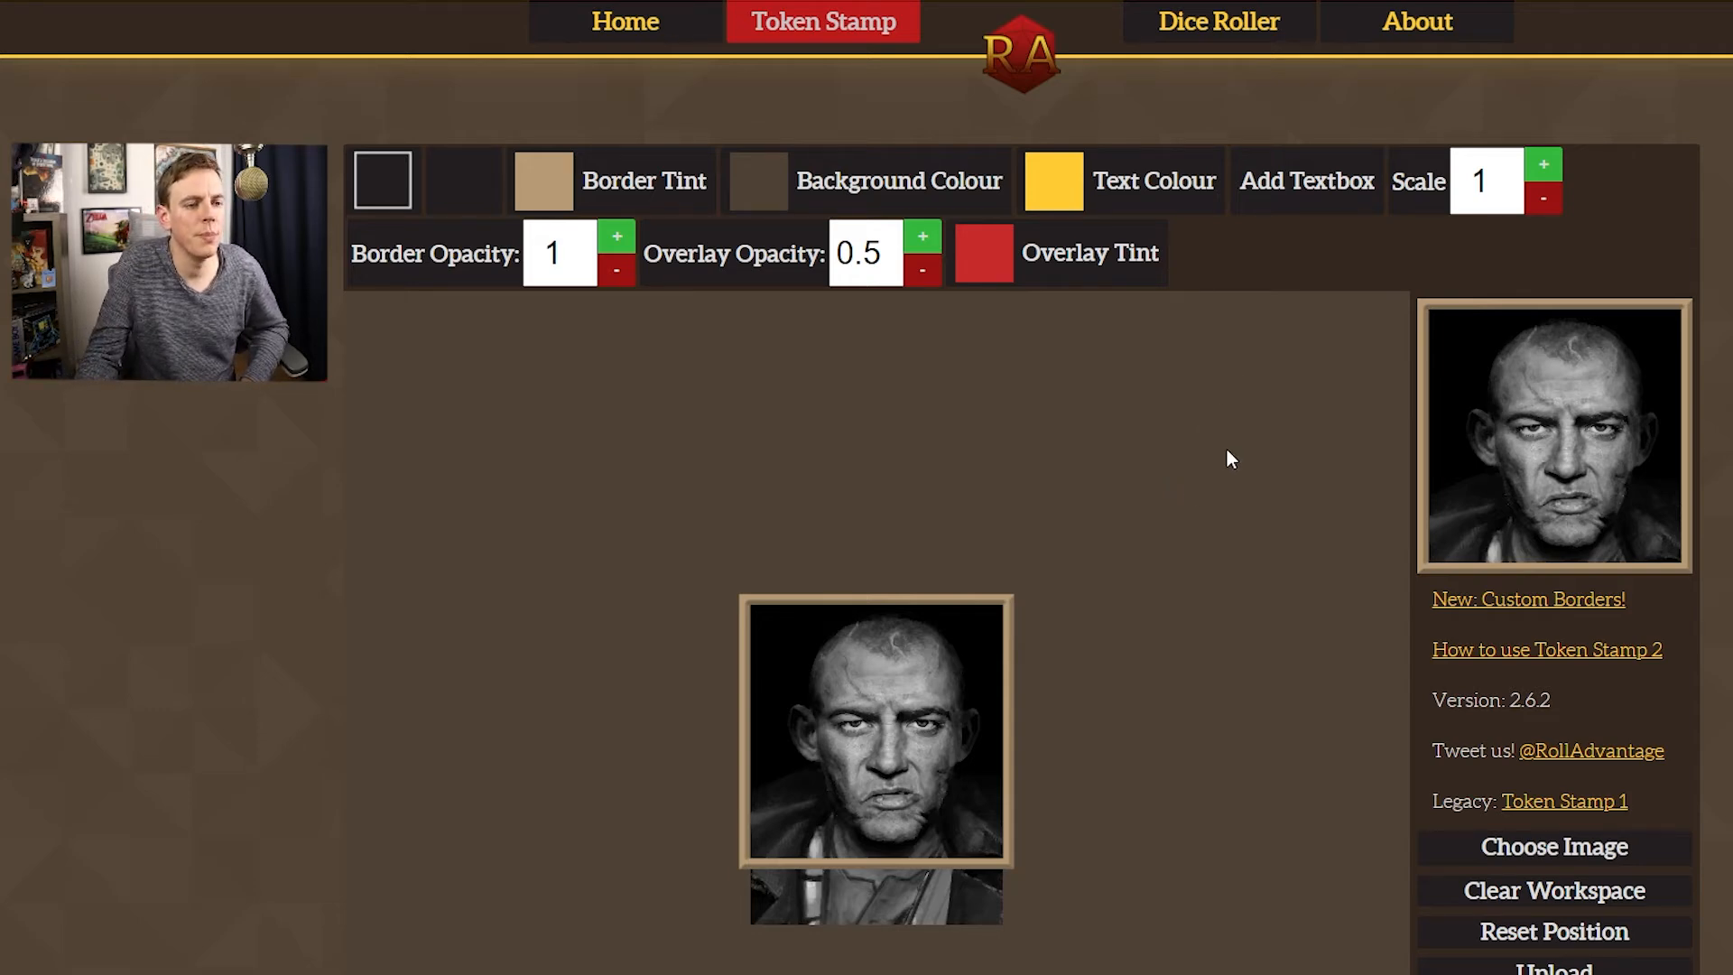
Step: Lower the token scale to 0.5
{"action": "left_click", "coordinate": [1544, 199]}
{"action": "left_click", "coordinate": [1544, 198]}
{"action": "left_click", "coordinate": [1543, 199]}
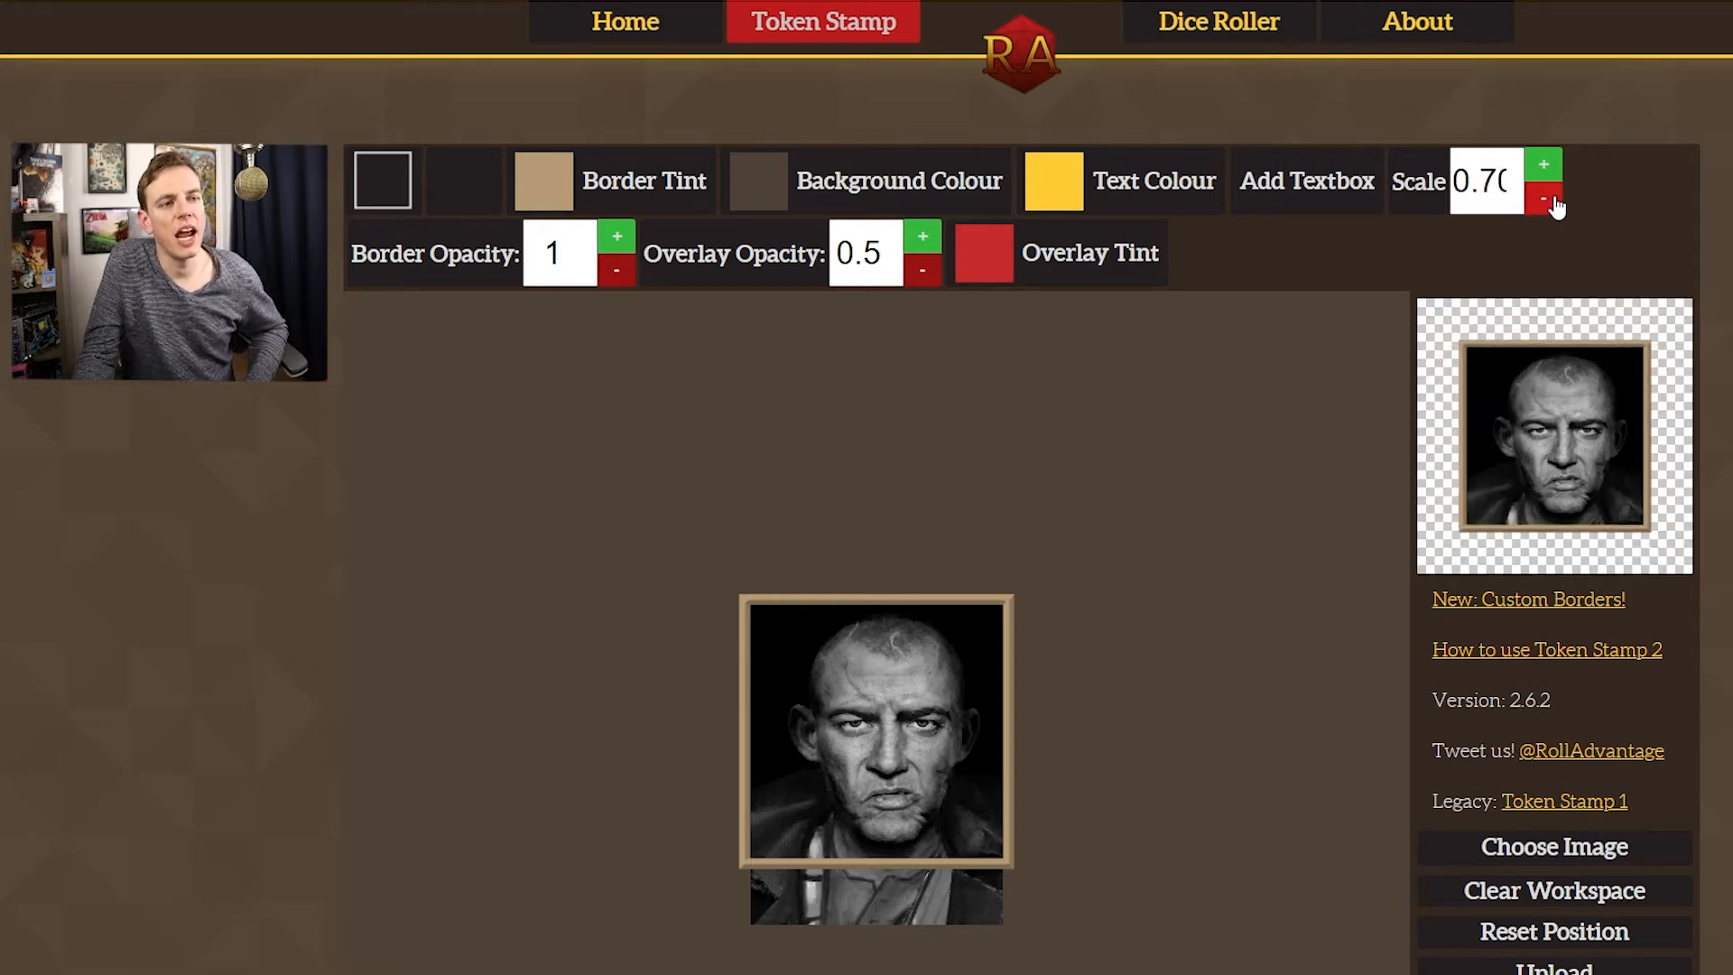
{"action": "left_click", "coordinate": [1553, 199]}
{"action": "left_click", "coordinate": [1554, 199]}
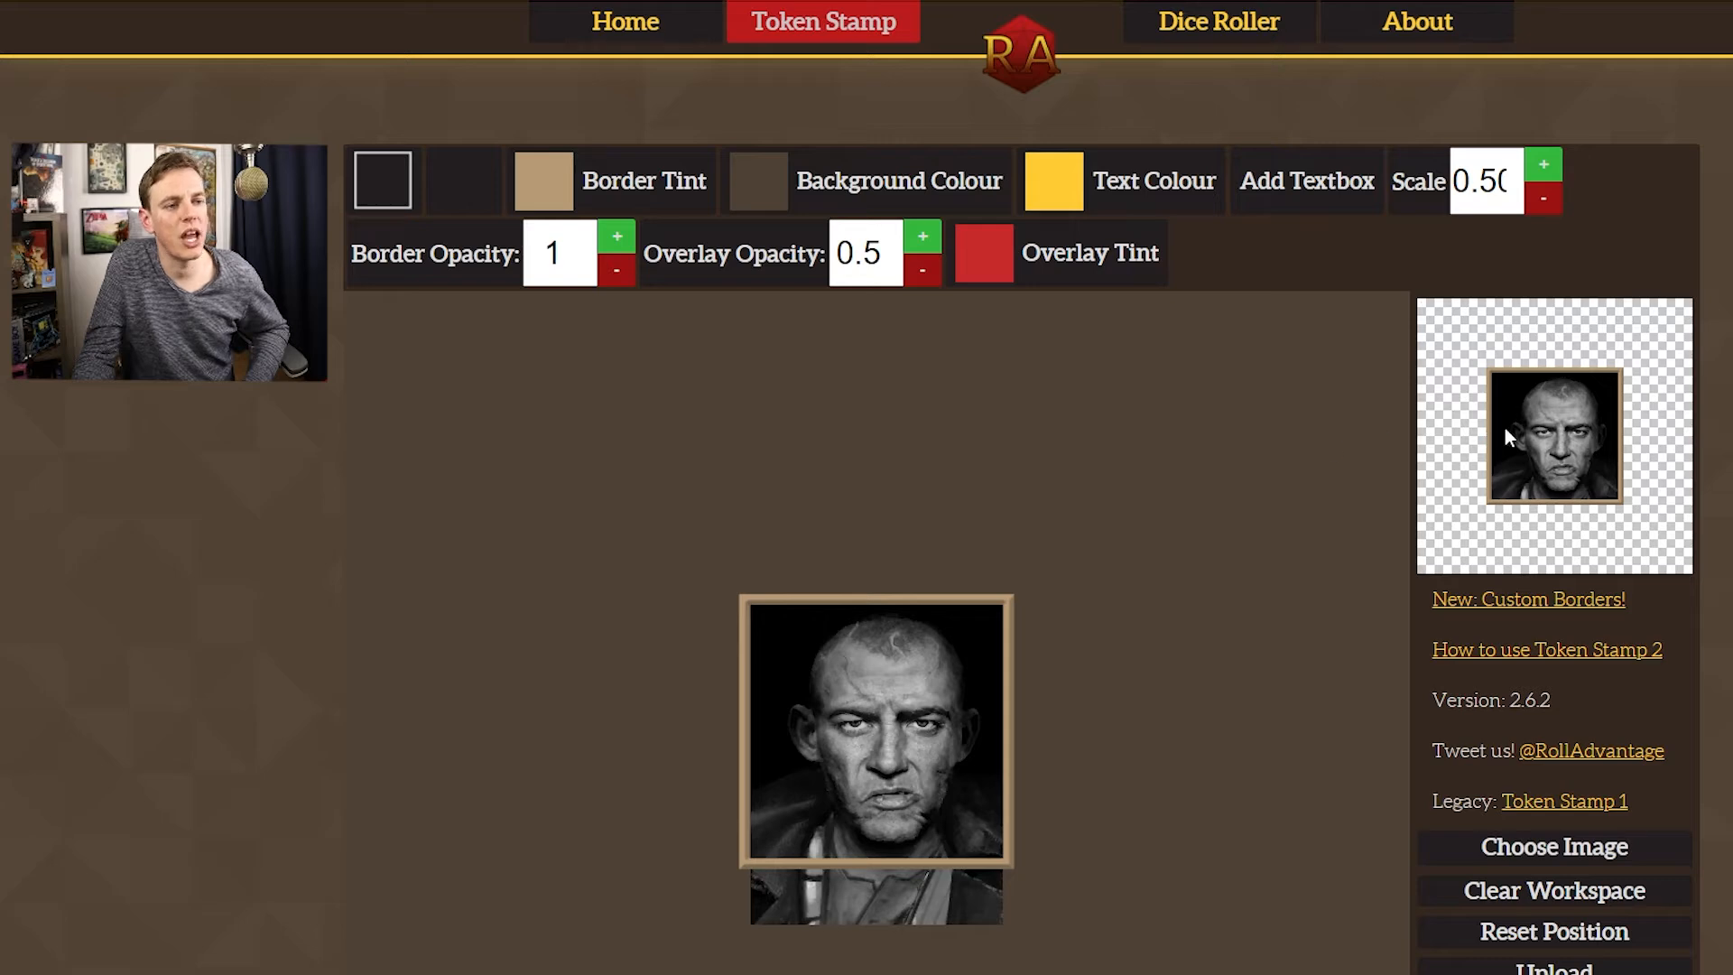
Step: Raise the token scale back to 1
{"action": "left_click", "coordinate": [1545, 166]}
{"action": "left_click", "coordinate": [1545, 165]}
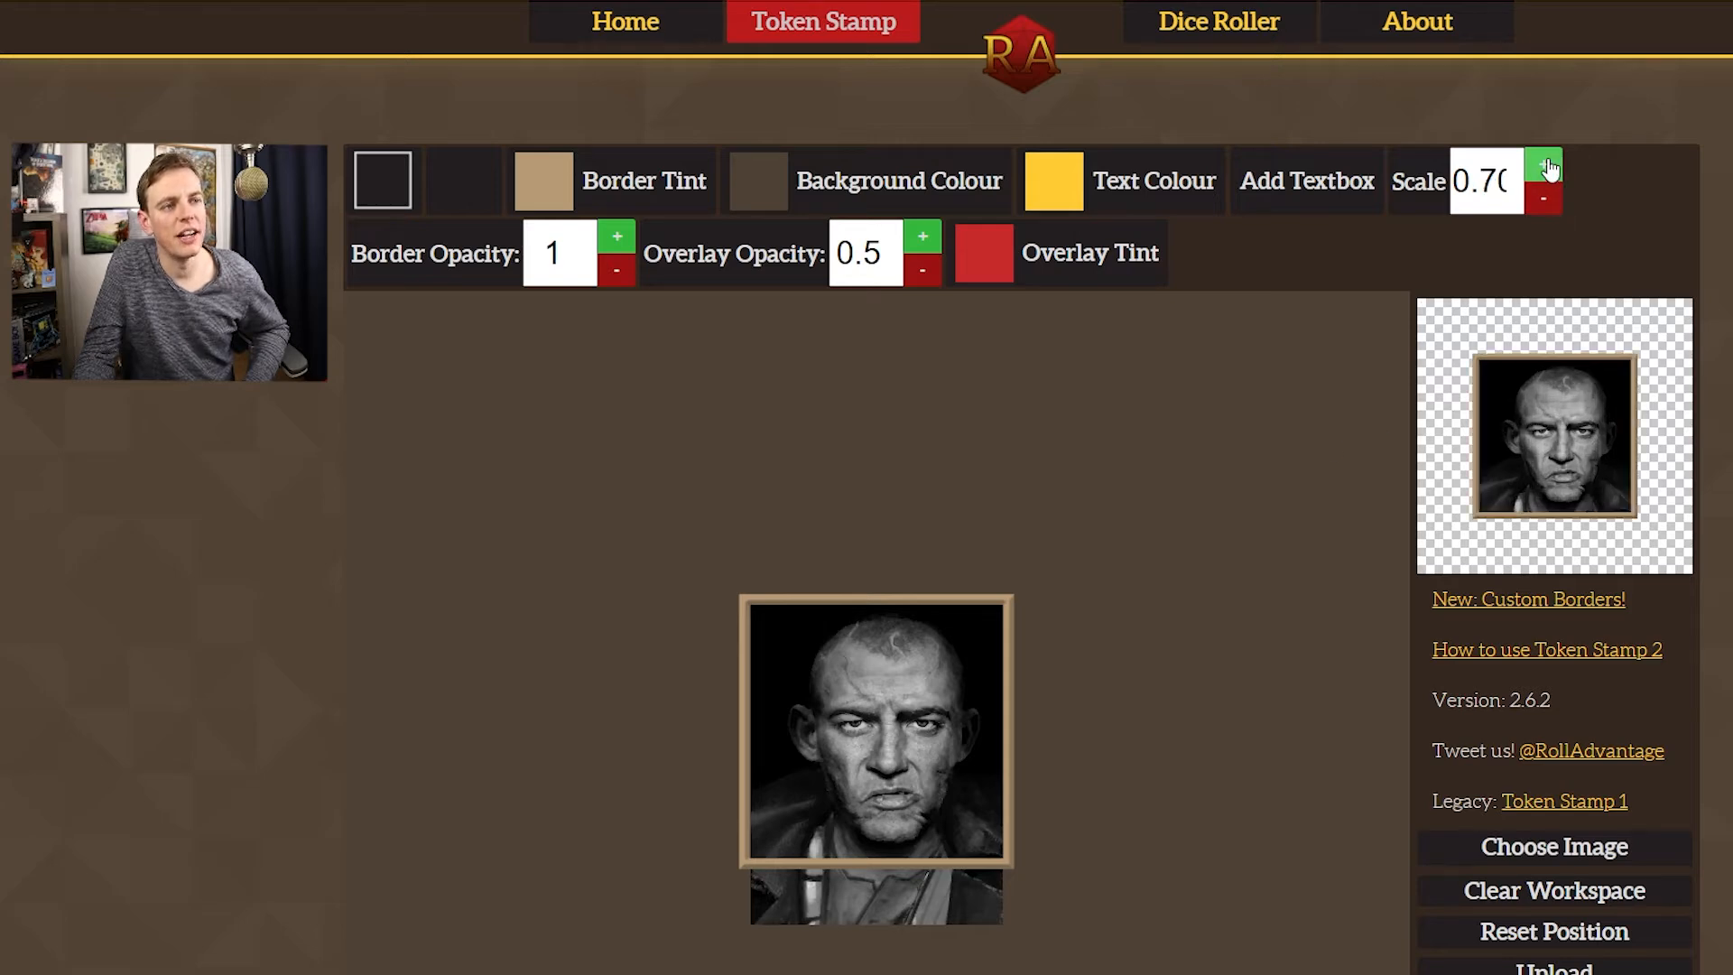
{"action": "left_click", "coordinate": [1546, 166]}
{"action": "left_click", "coordinate": [1545, 165]}
{"action": "left_click", "coordinate": [1546, 165]}
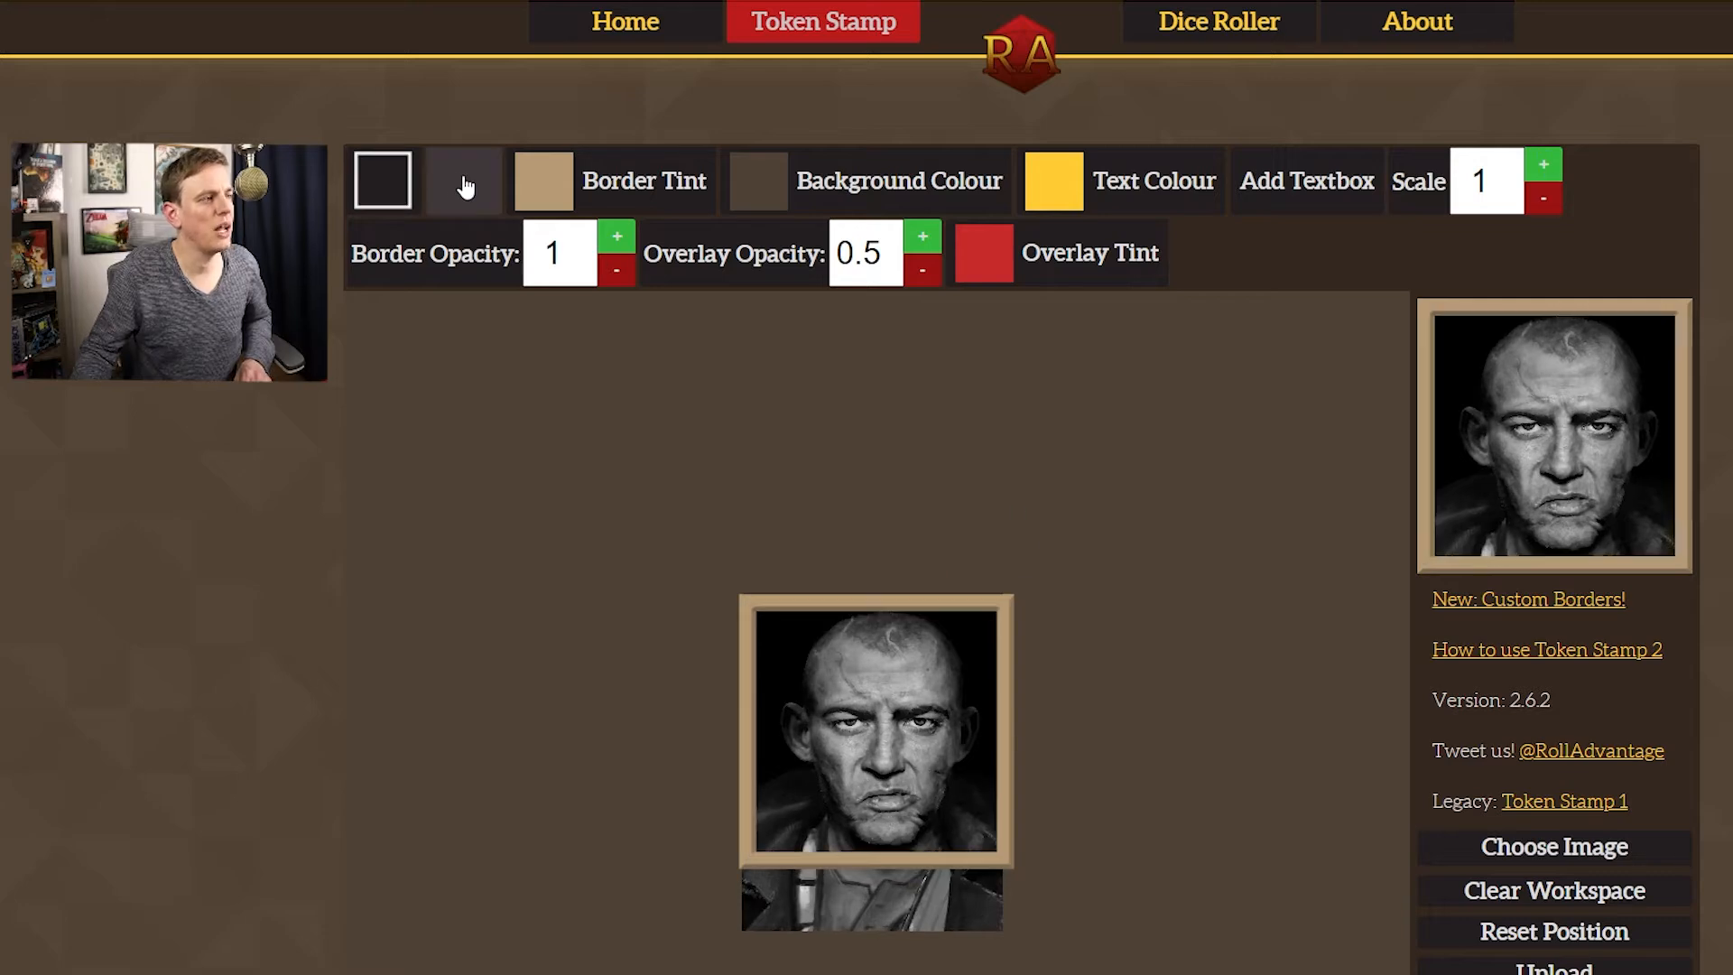
Step: Try the dark overlays on the portrait and settle on the light radial gradient overlay
{"action": "left_click", "coordinate": [469, 187]}
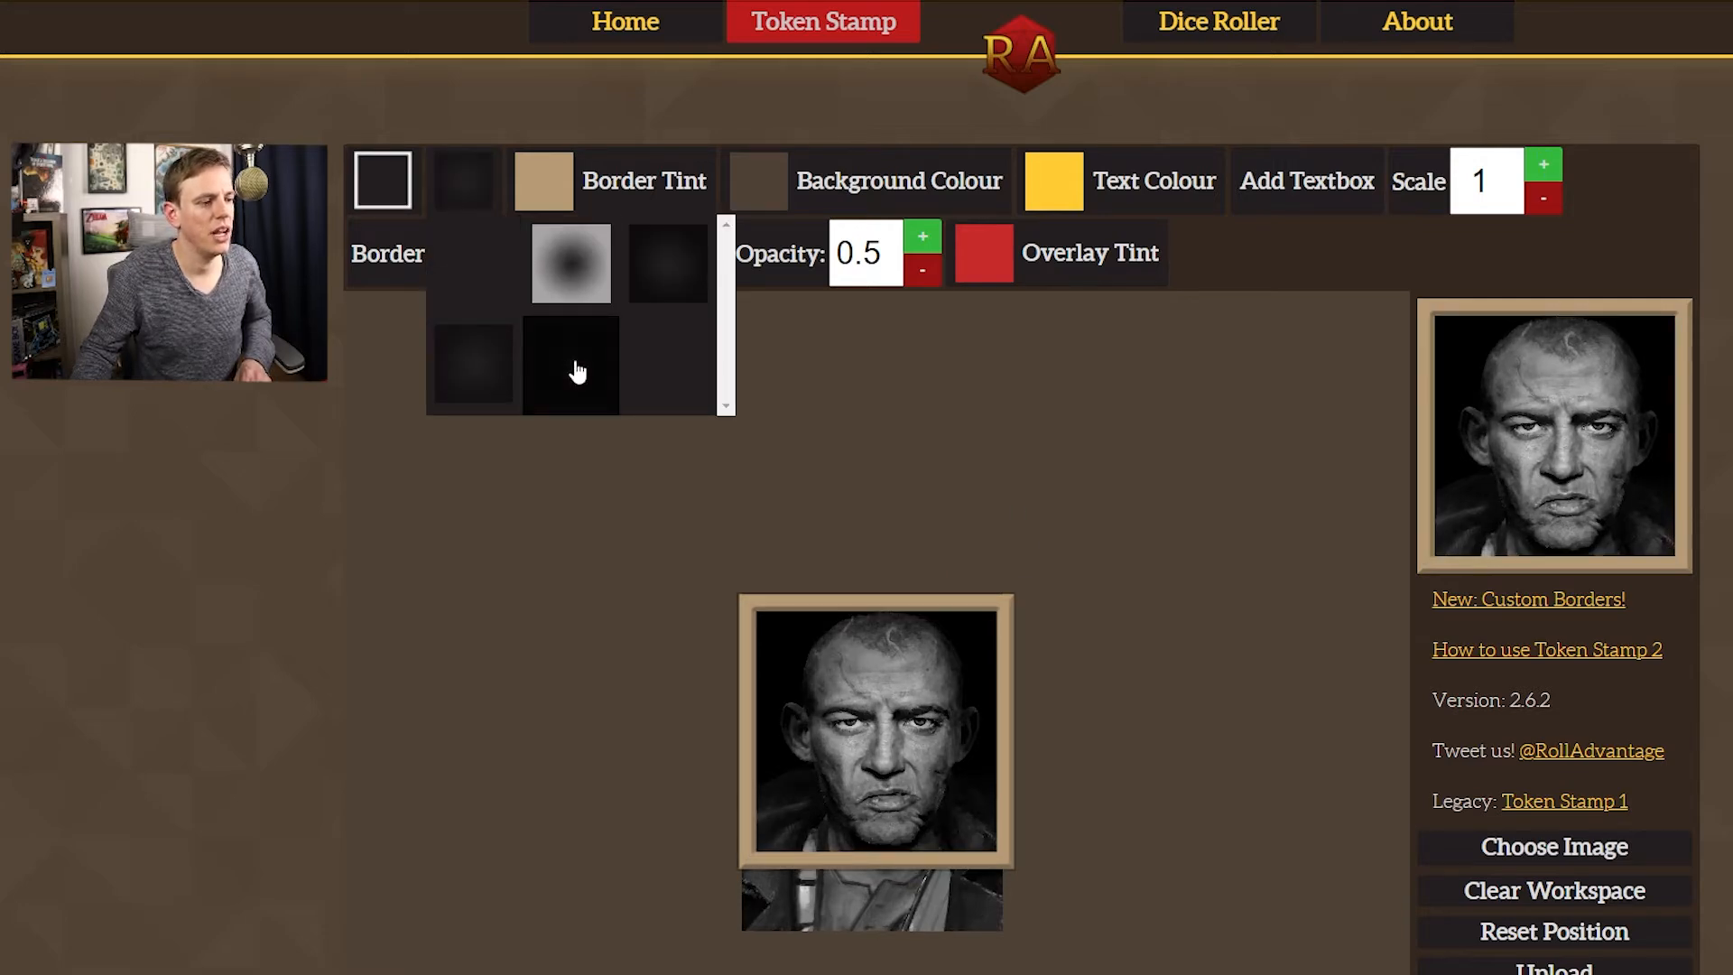
{"action": "left_click", "coordinate": [574, 271]}
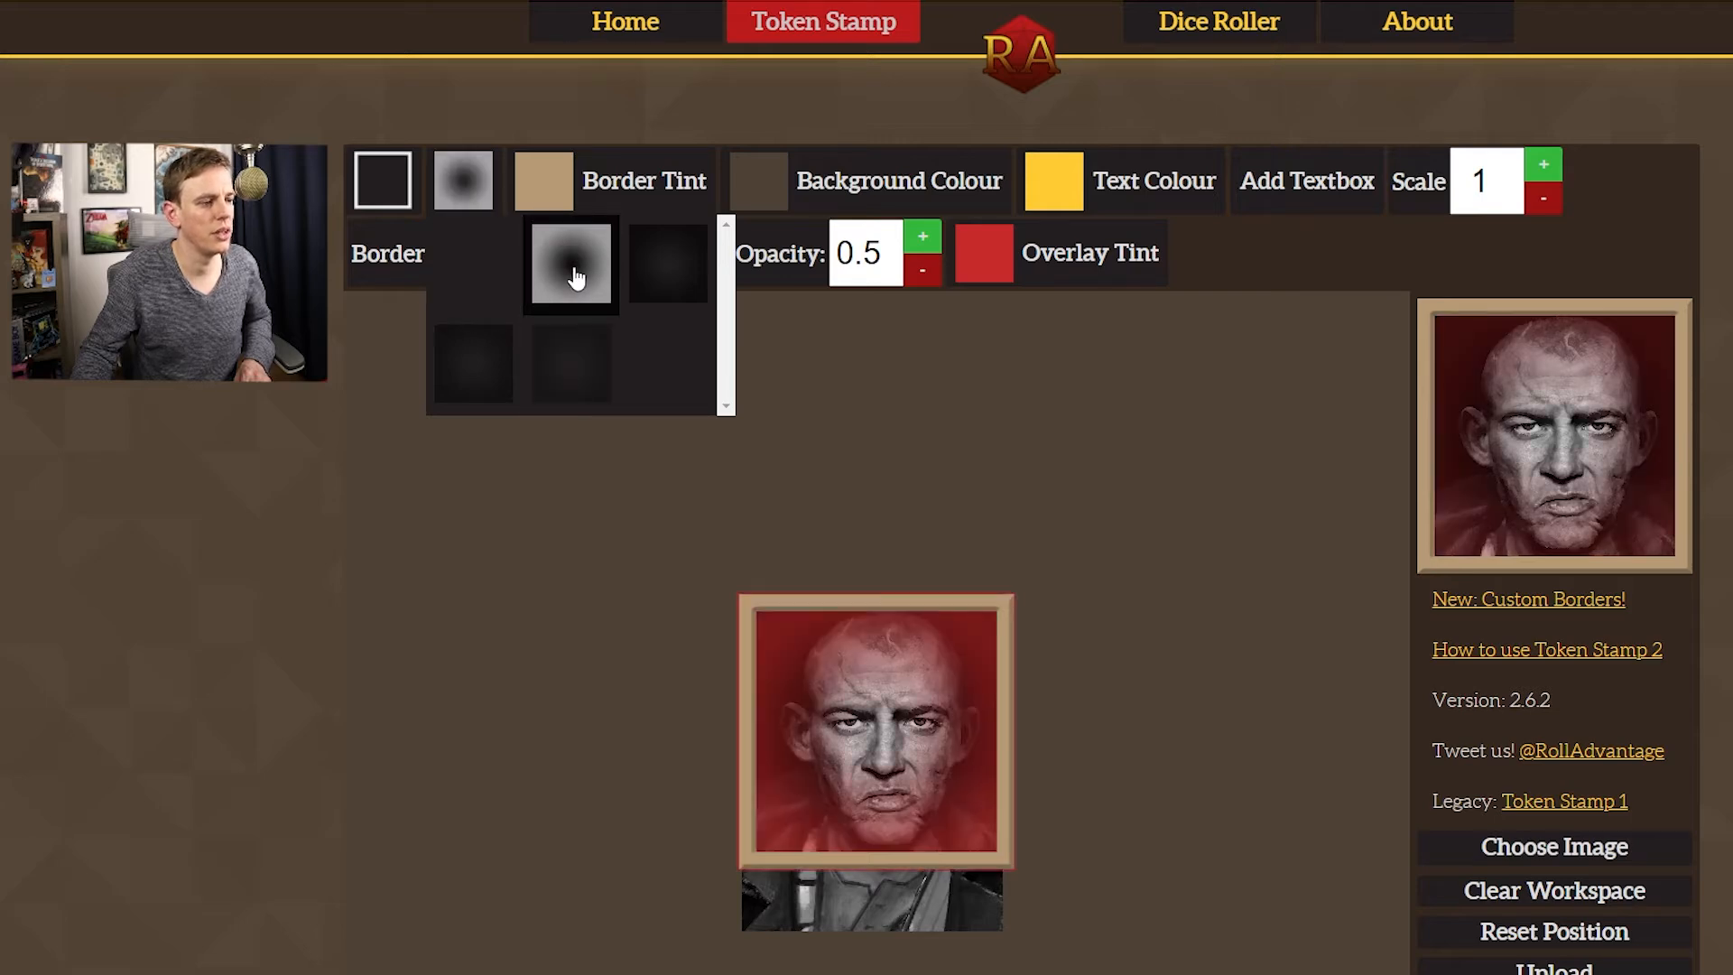
{"action": "left_click", "coordinate": [576, 383]}
{"action": "left_click", "coordinate": [649, 279]}
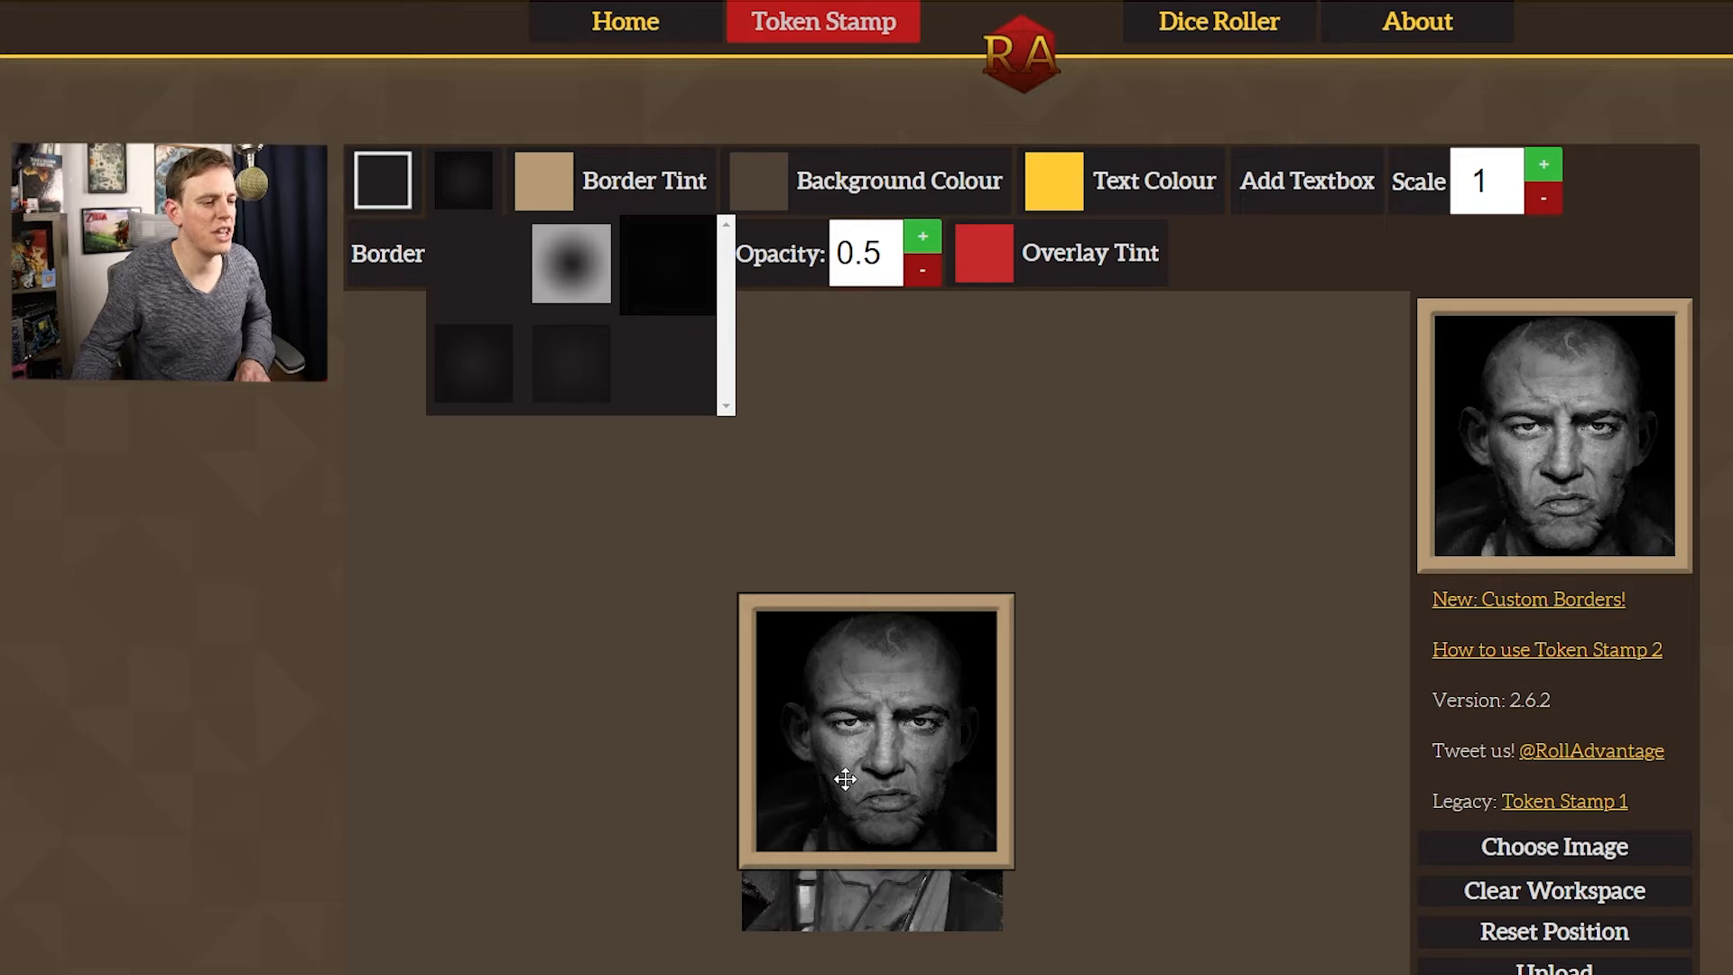
{"action": "left_click", "coordinate": [470, 363]}
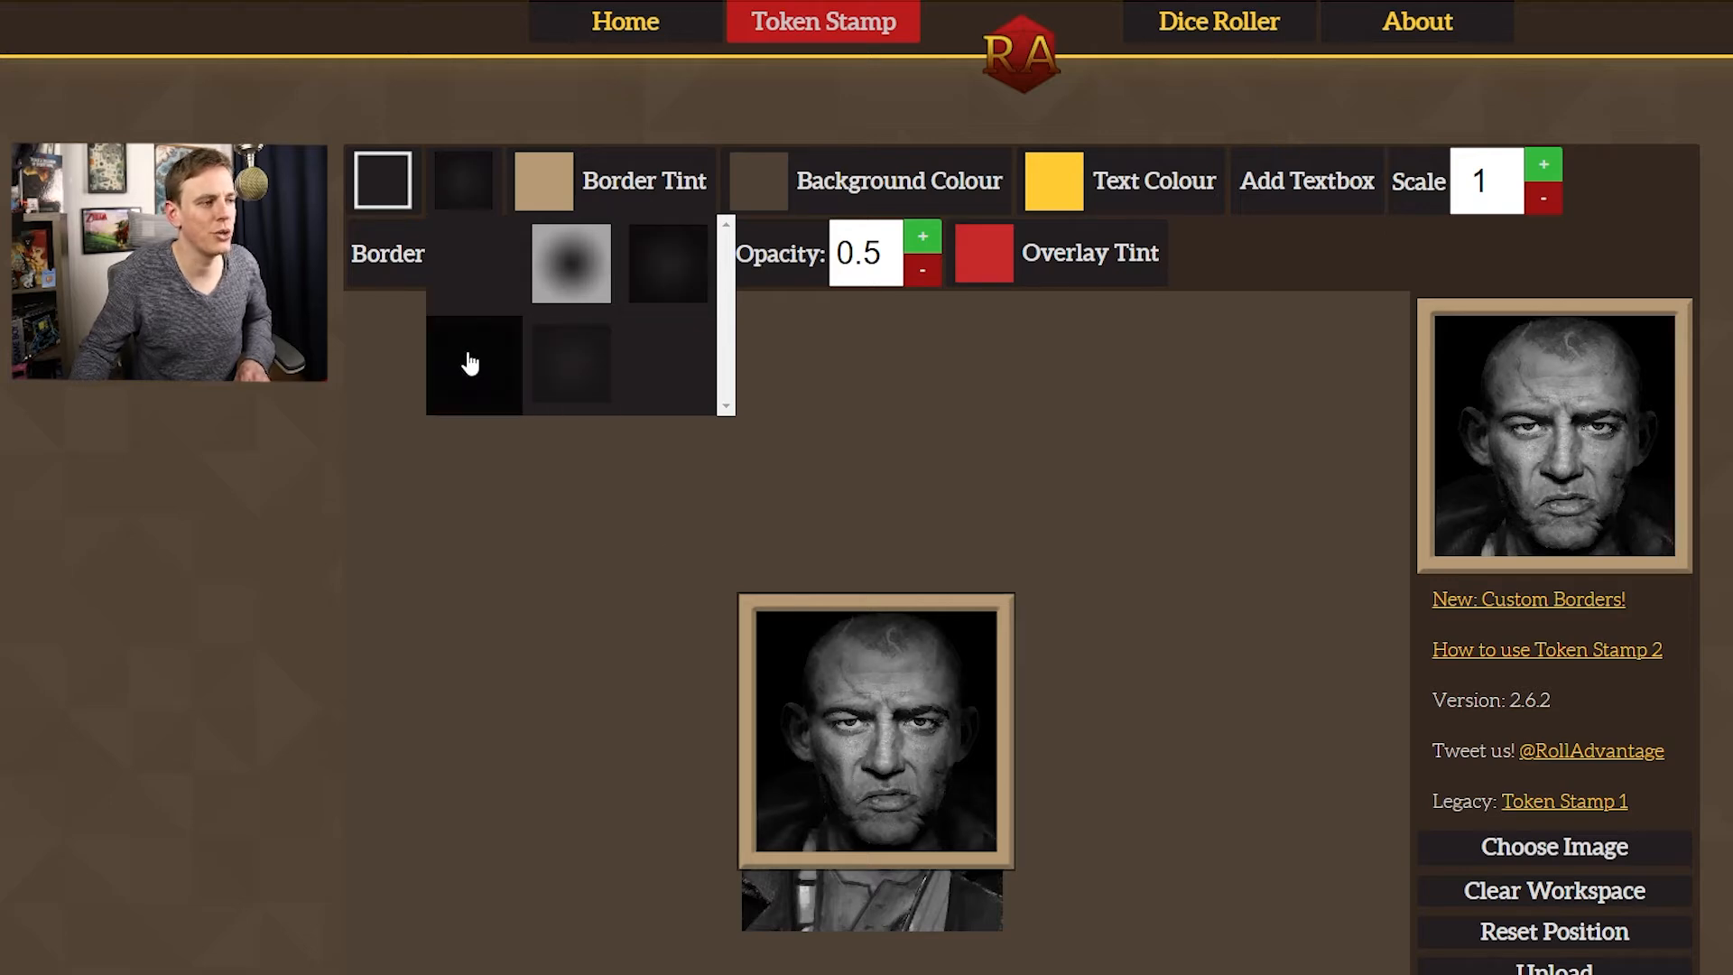
{"action": "left_click", "coordinate": [570, 271]}
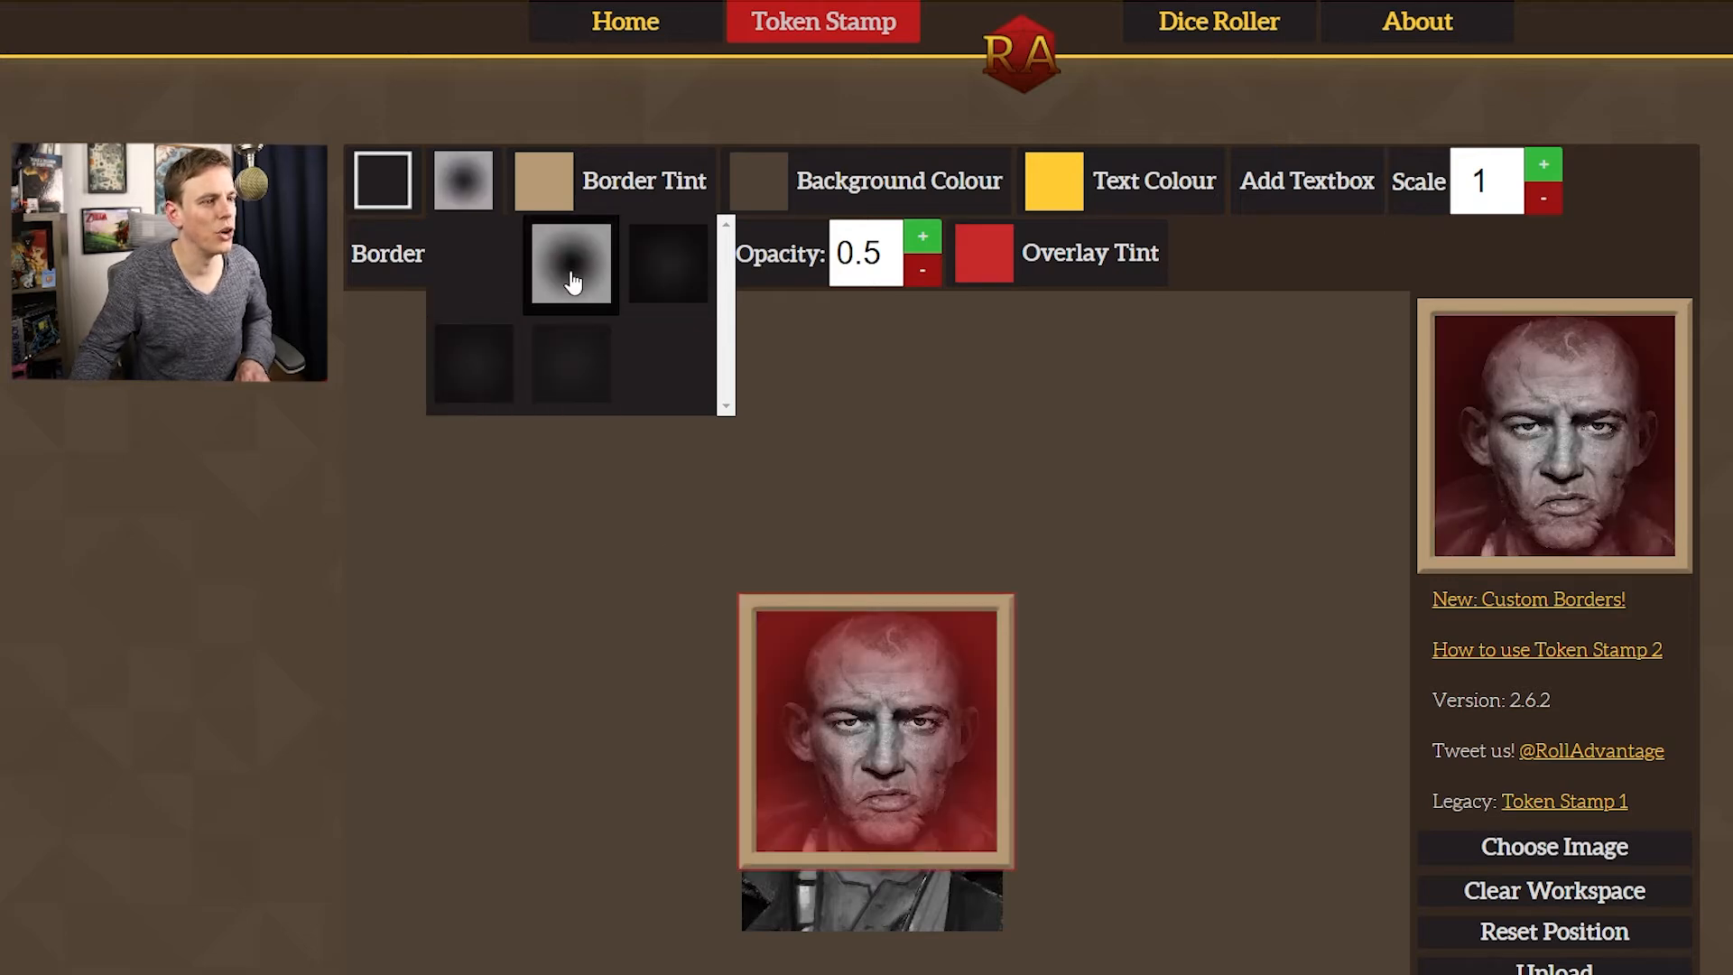
Step: Try the blue and yellow preset colours as the overlay tint, finishing with the red preset
{"action": "left_click", "coordinate": [1024, 285]}
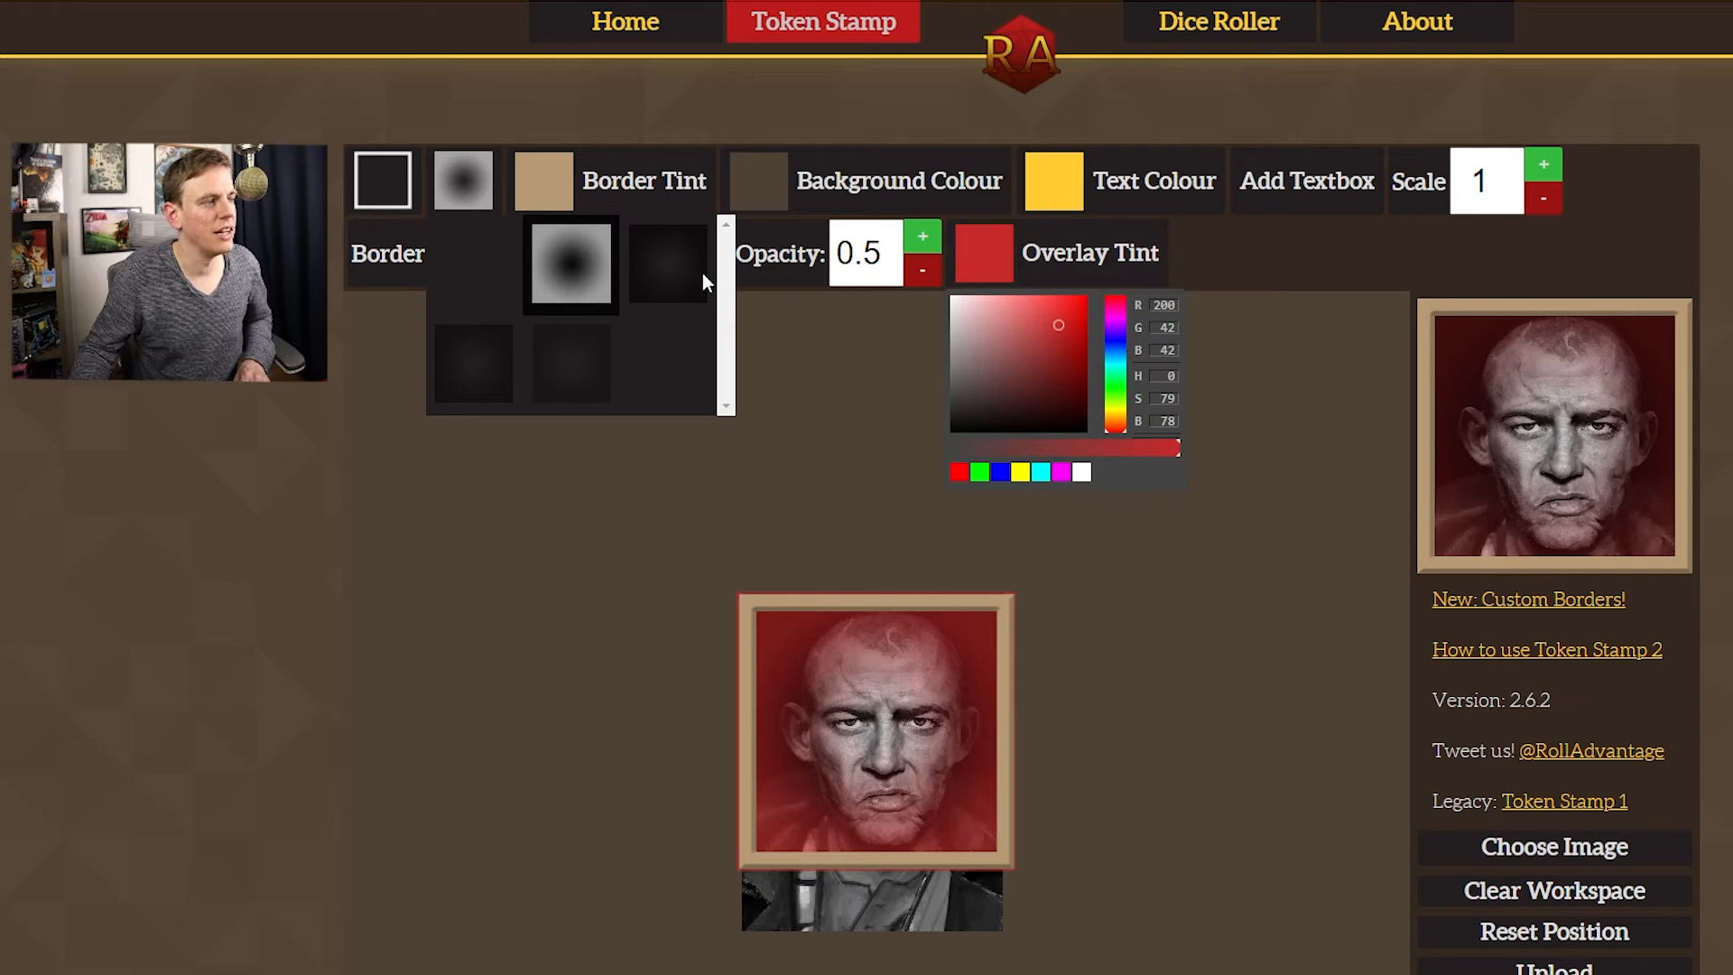
{"action": "left_click", "coordinate": [467, 181]}
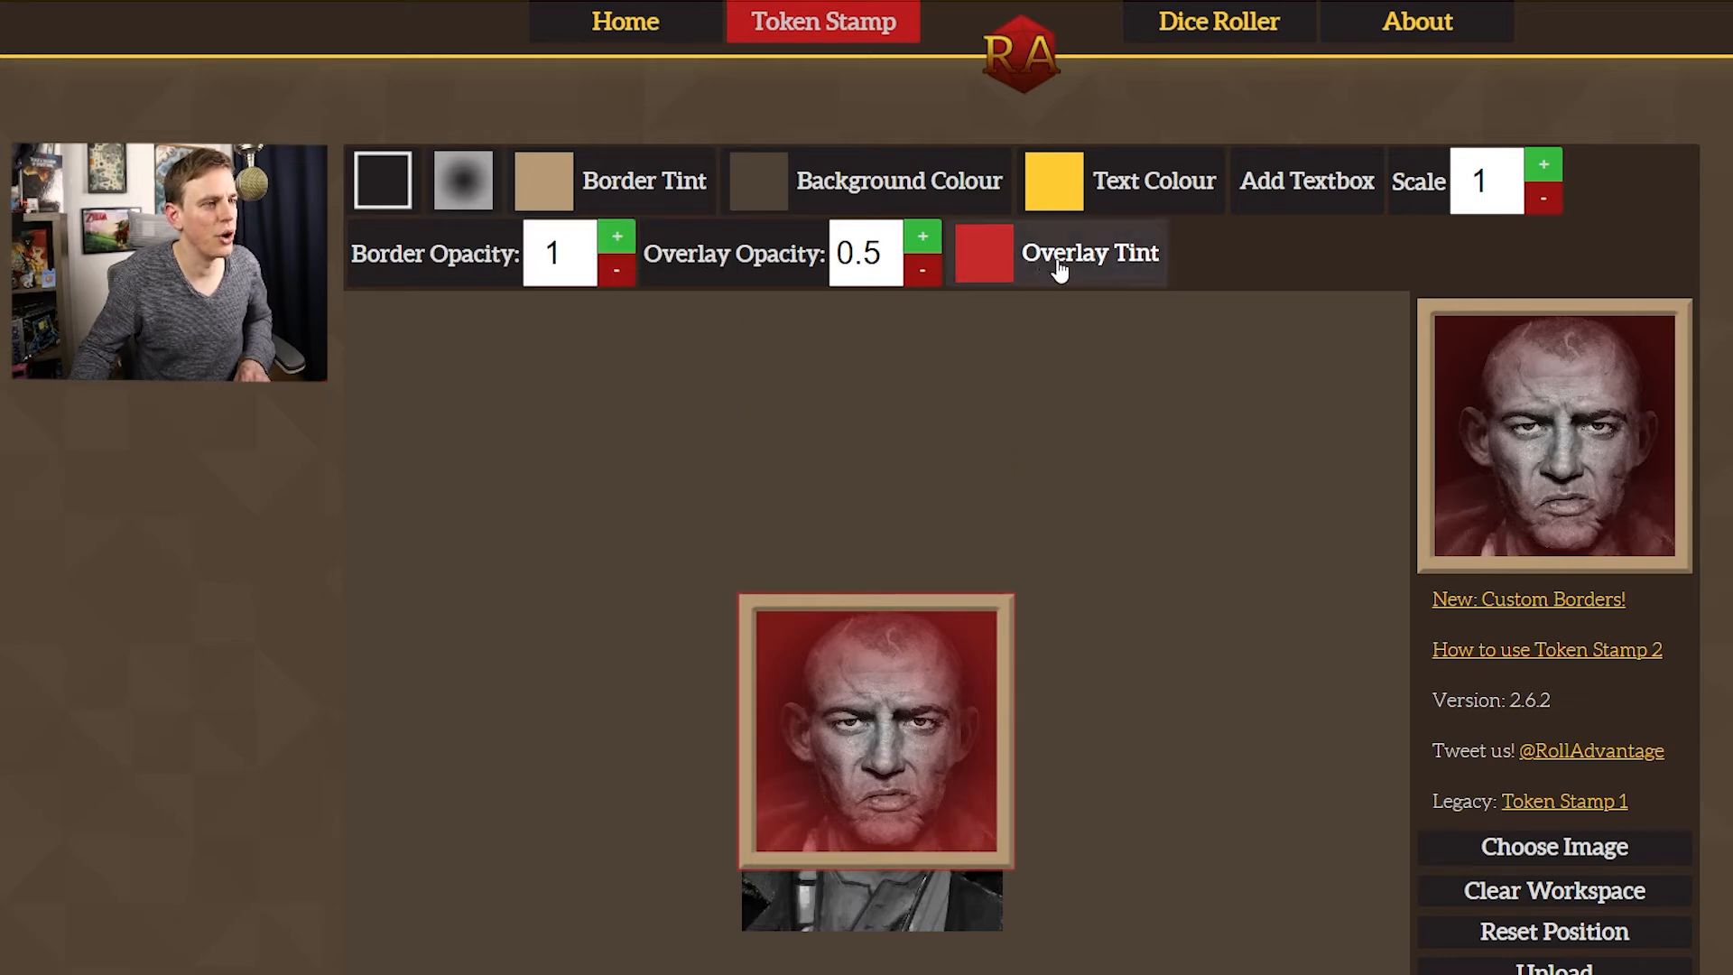
{"action": "left_click", "coordinate": [996, 272]}
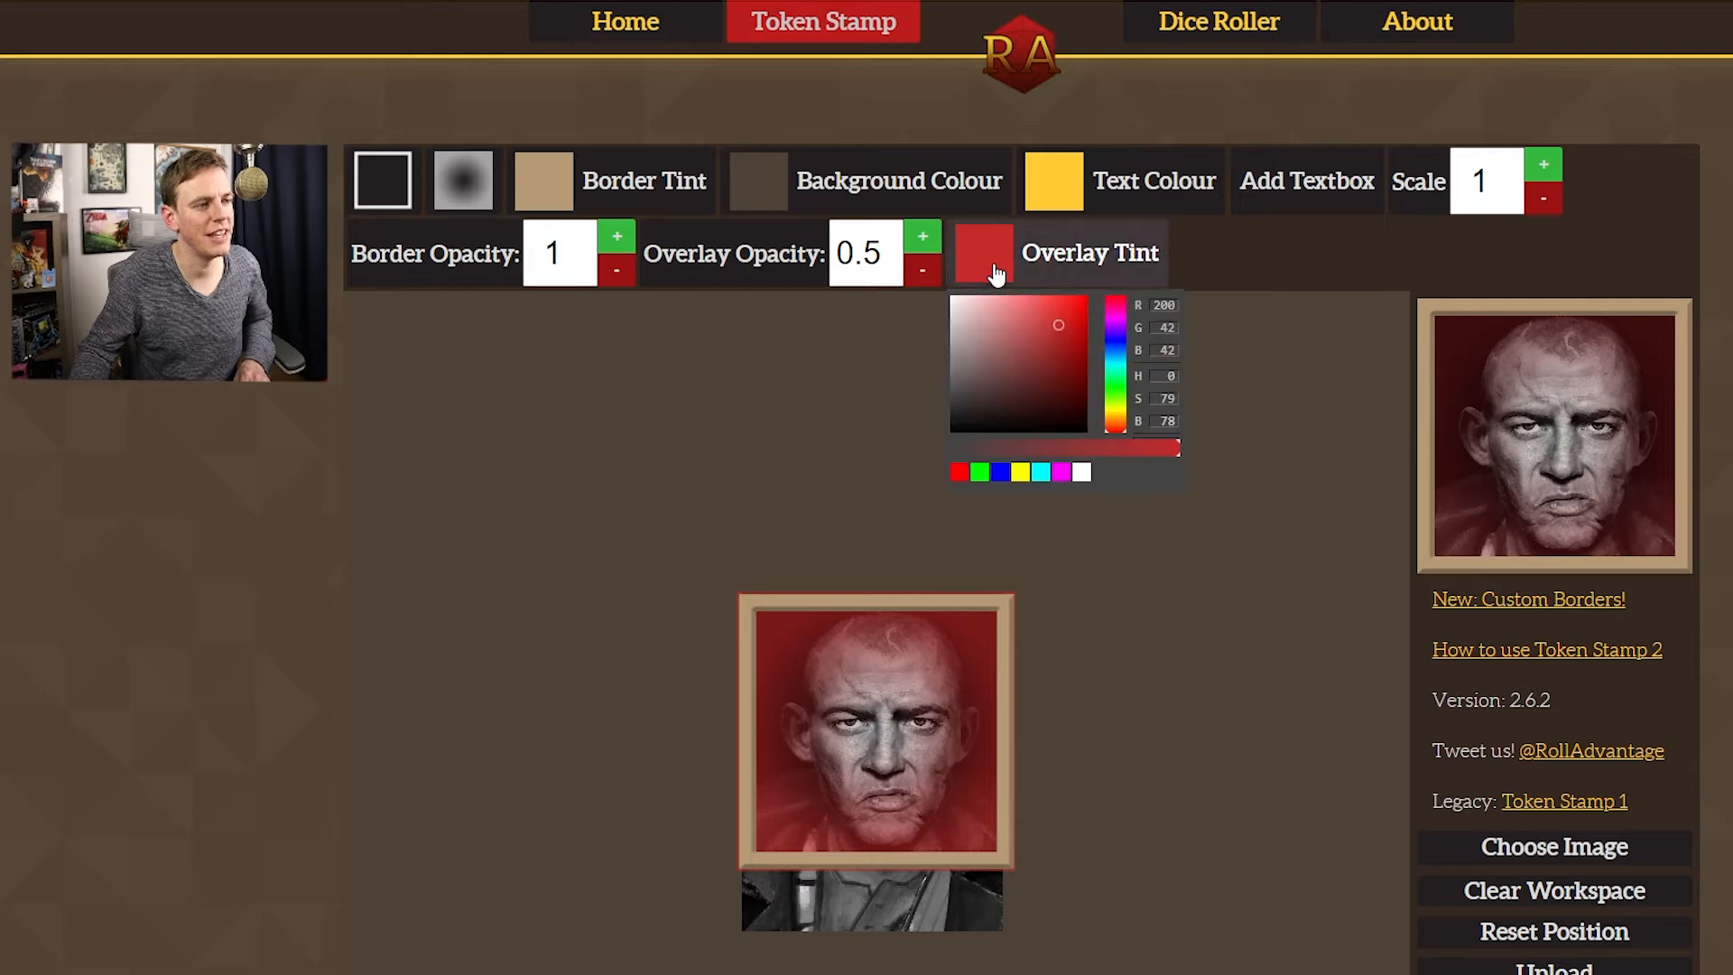
{"action": "left_click", "coordinate": [1000, 473]}
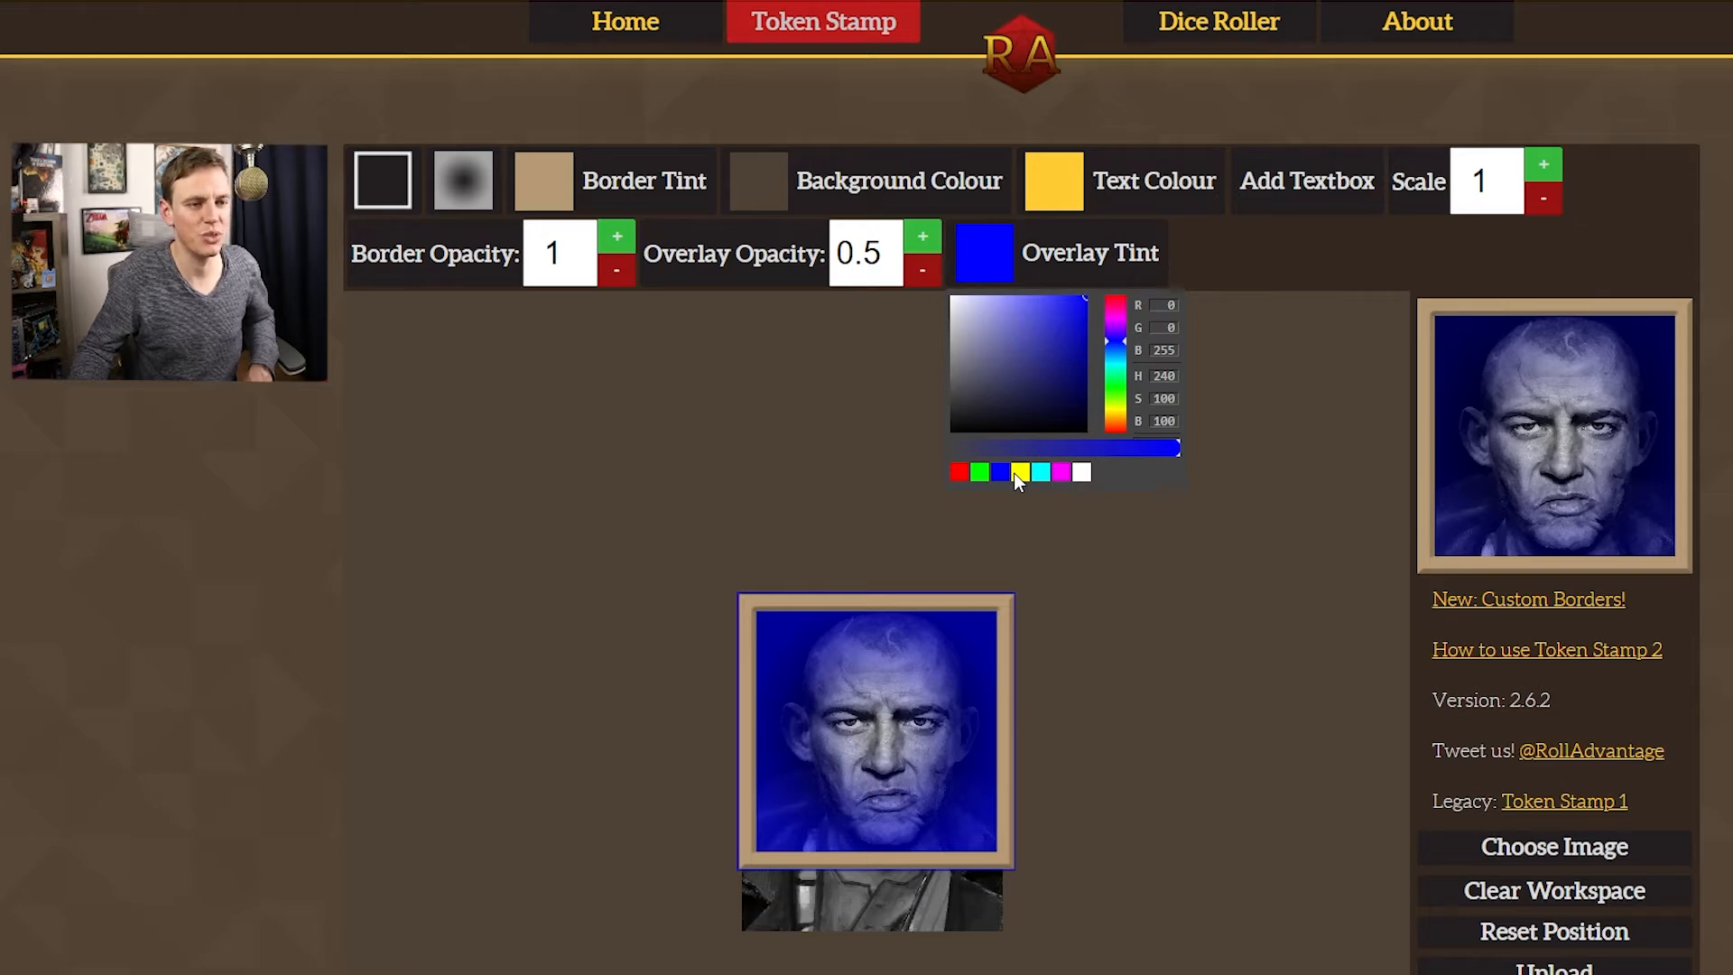
{"action": "left_click", "coordinate": [1026, 473]}
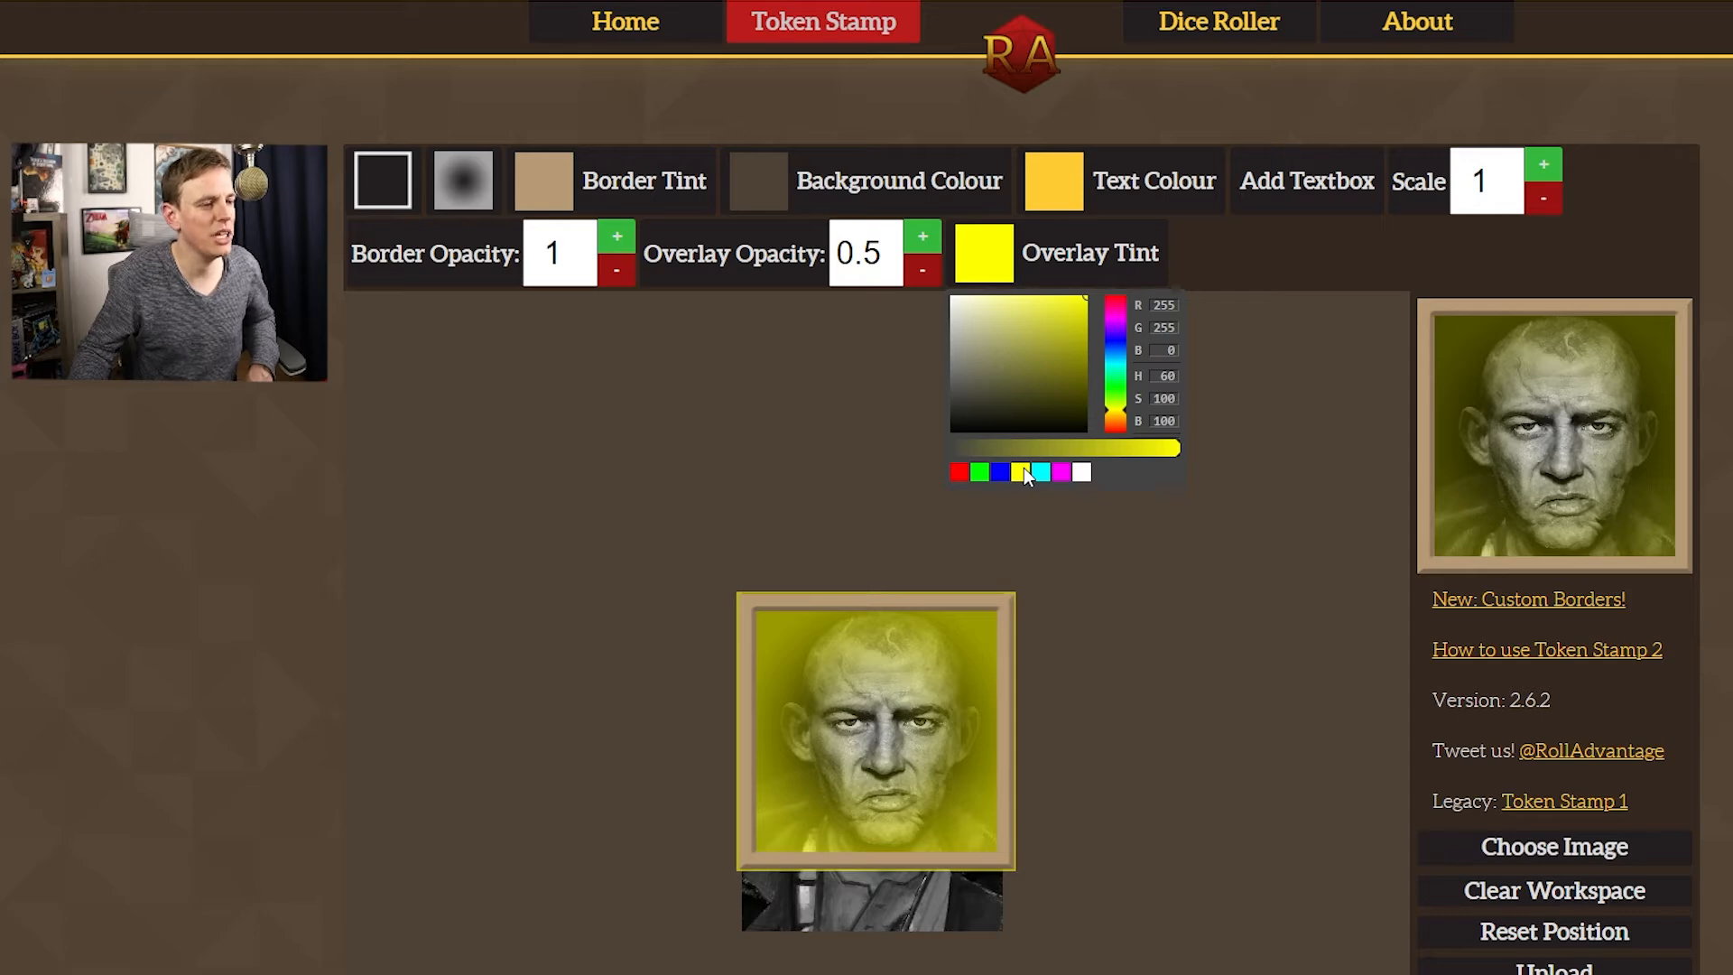
{"action": "left_click", "coordinate": [966, 470]}
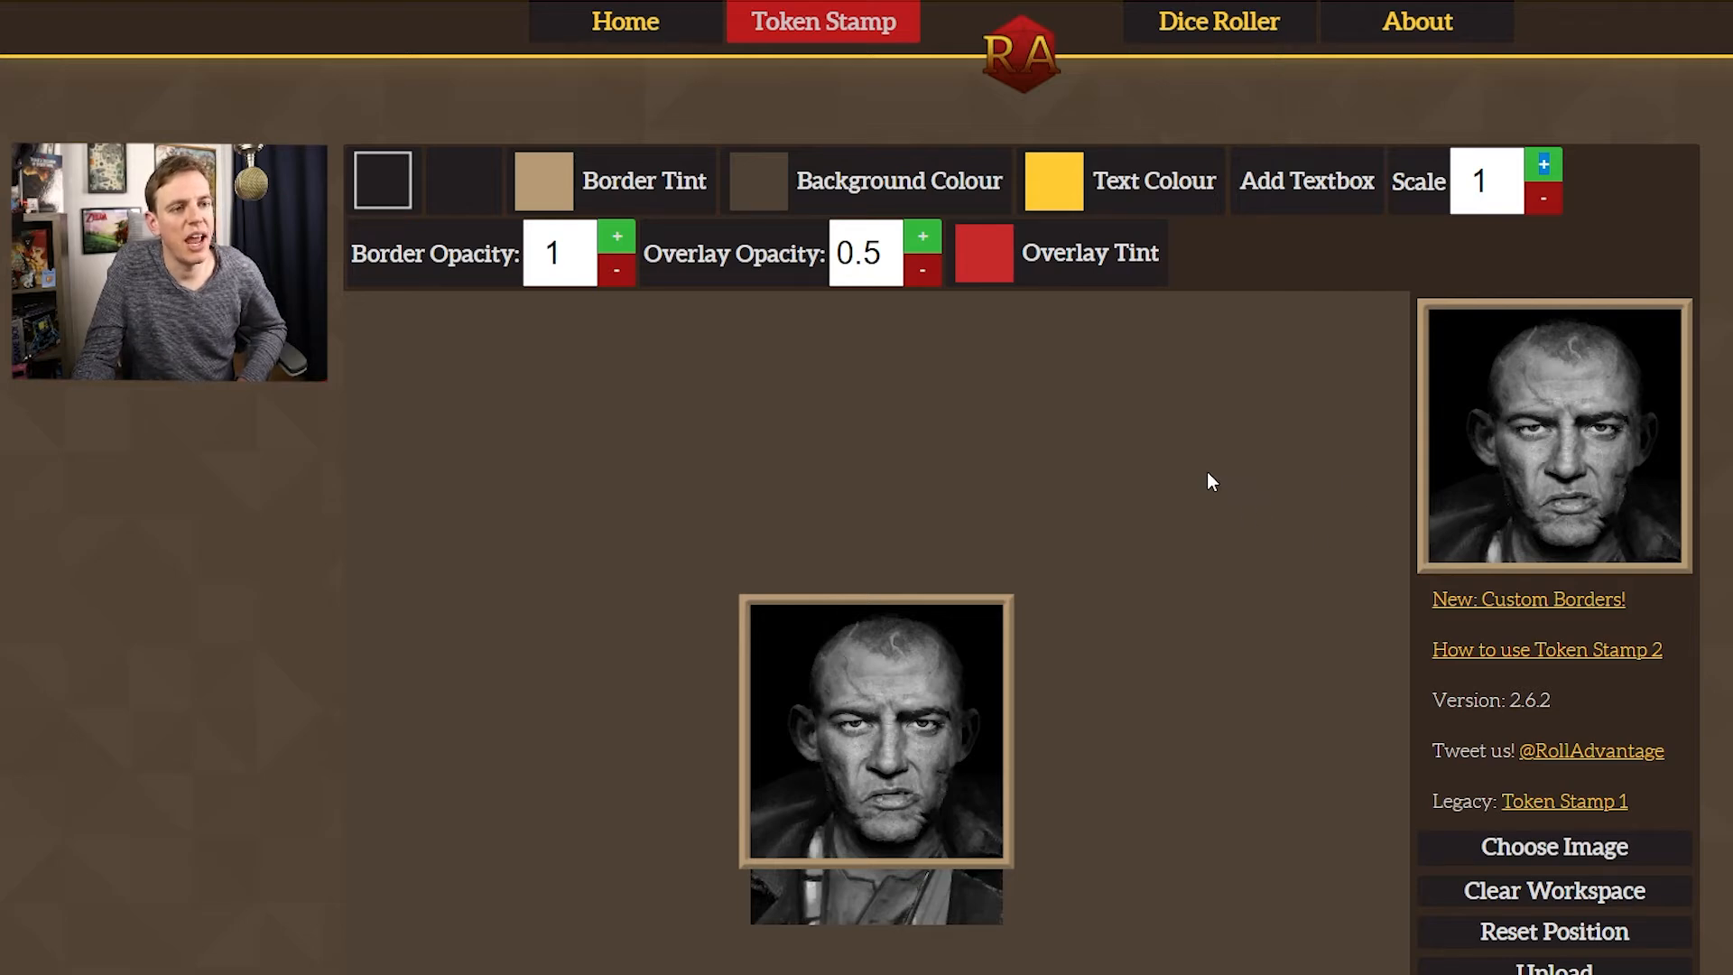
Step: Download the token as the PNG image token_1 into the Demo folder
{"action": "scroll", "coordinate": [1589, 722], "scroll_direction": "down", "scroll_amount": 3}
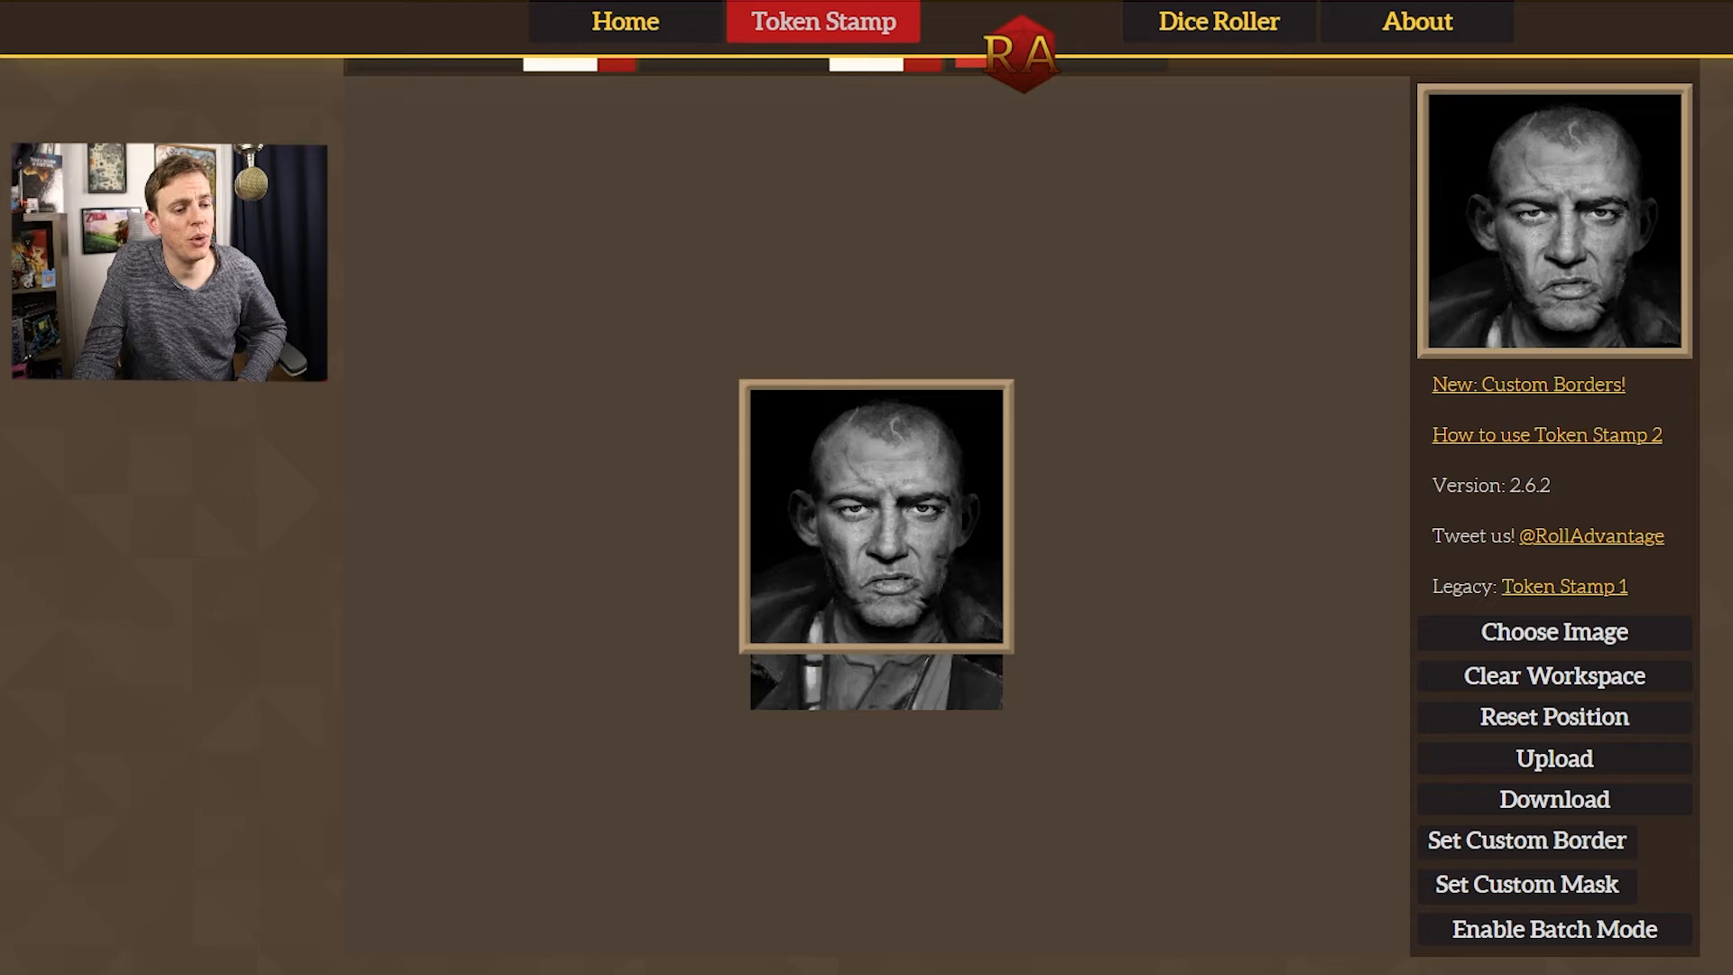
{"action": "left_click", "coordinate": [1549, 810]}
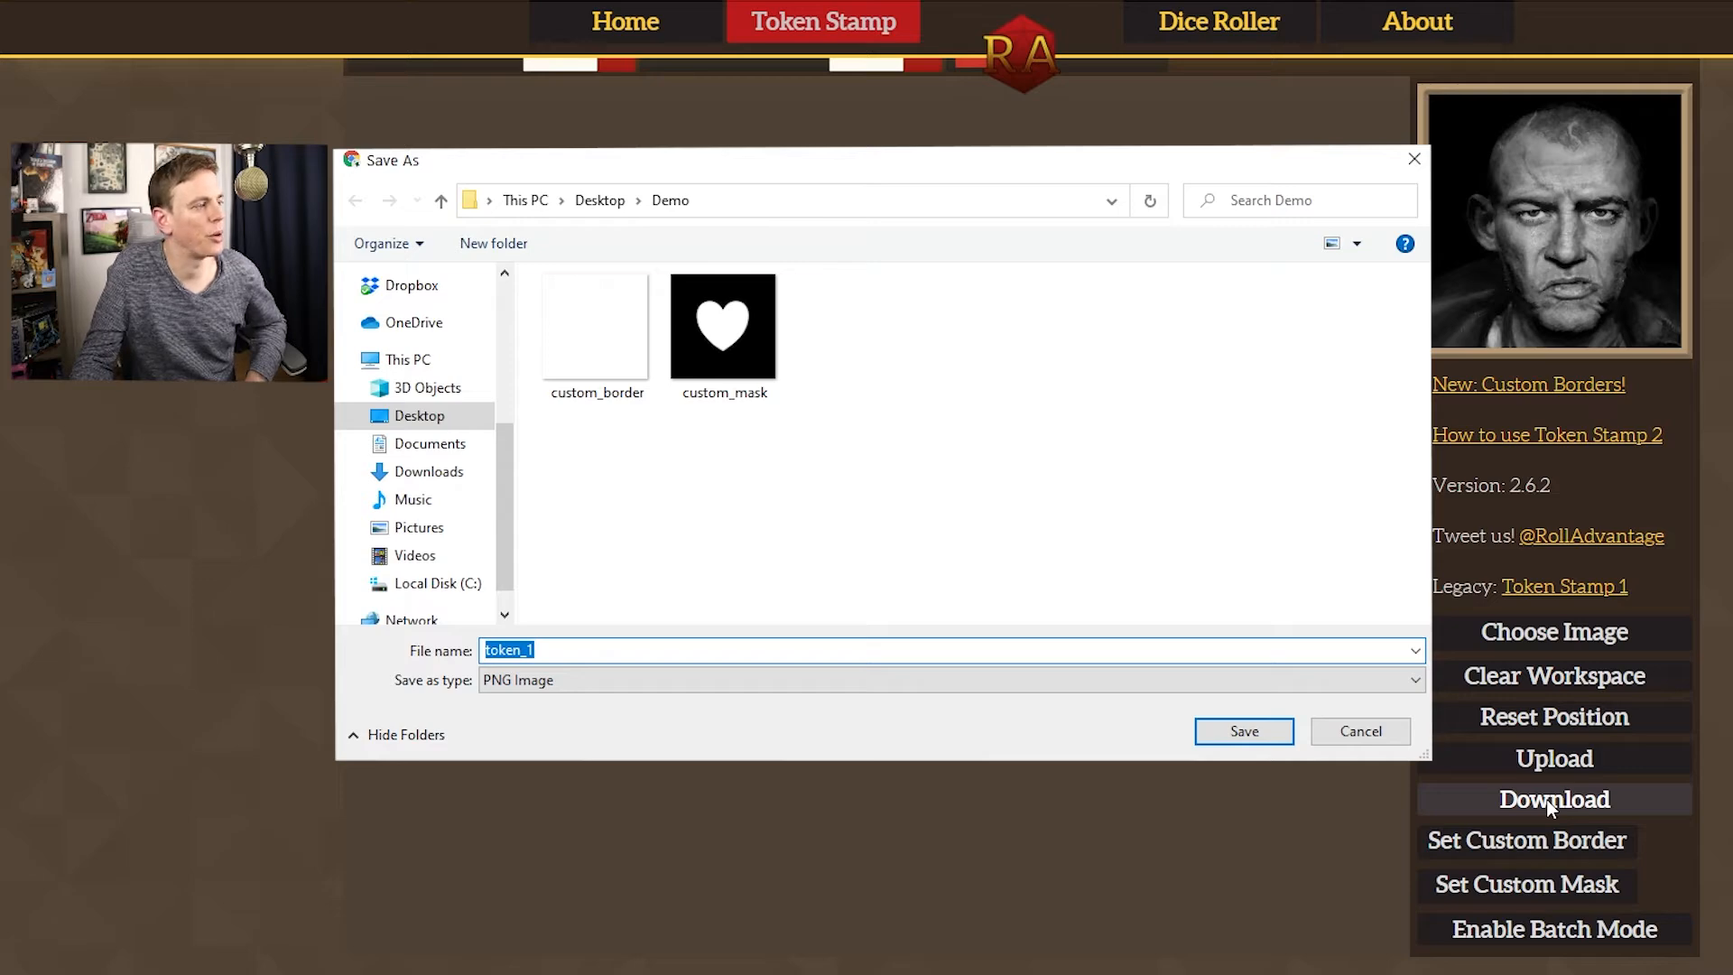
{"action": "key", "text": "Return"}
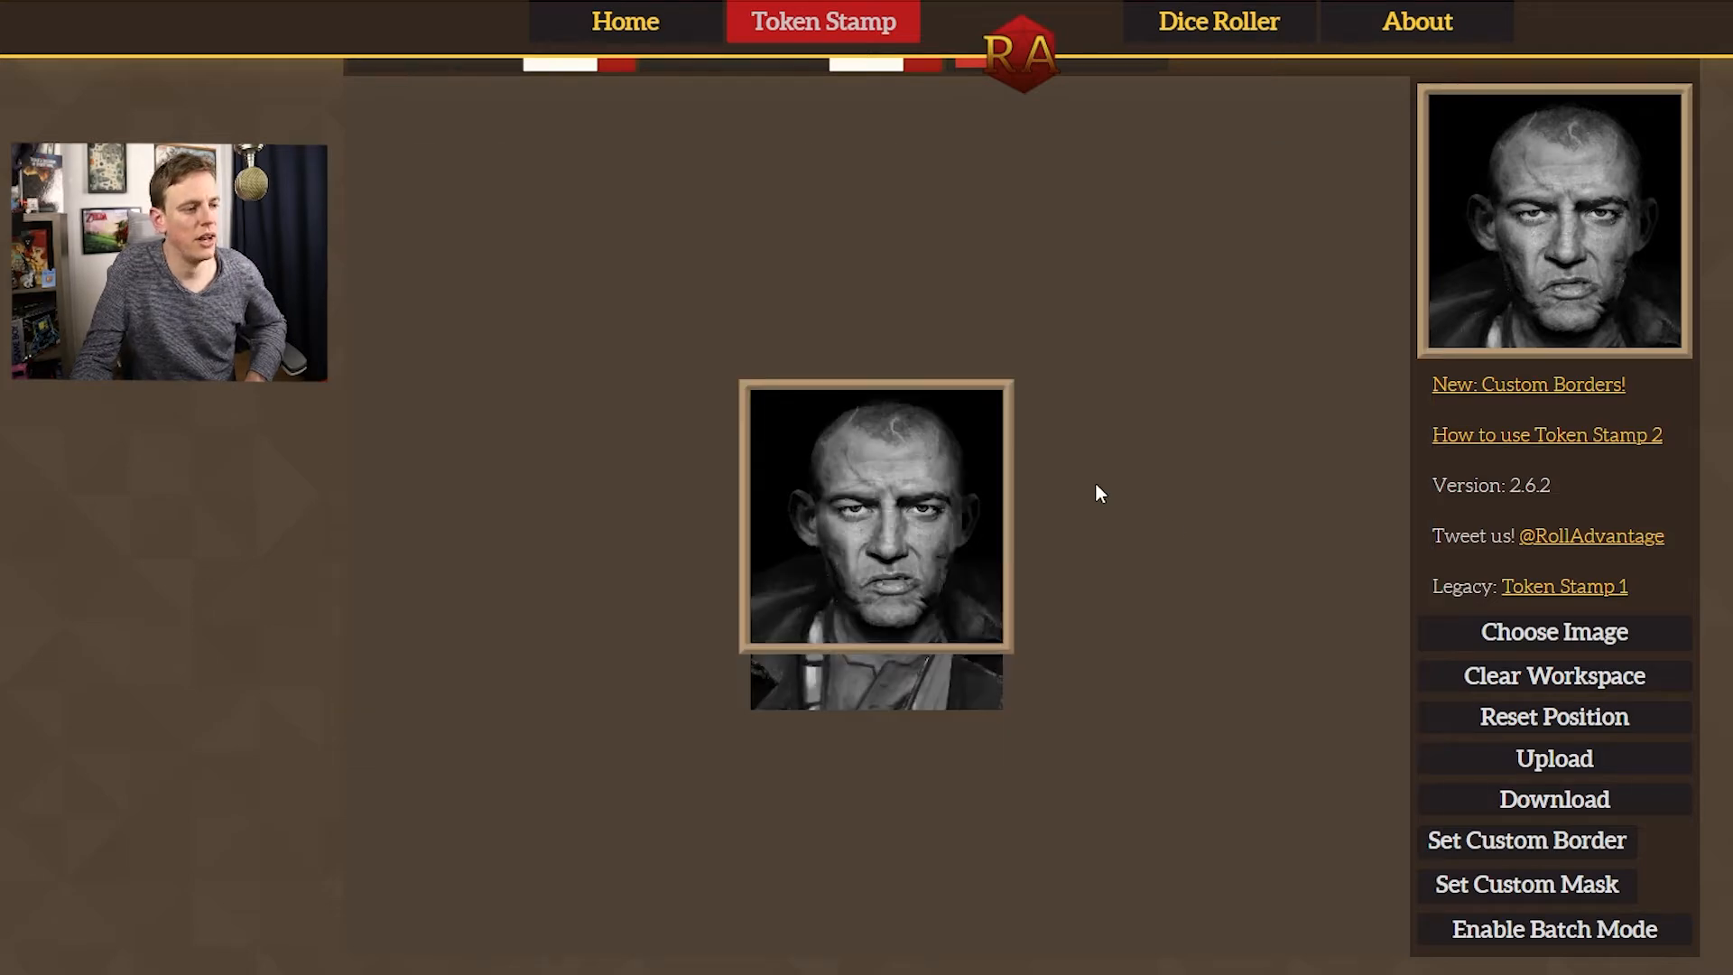
Step: Switch to File Explorer and open the saved token_1 image from the Demo folder to check it
{"action": "key", "text": "alt+Tab"}
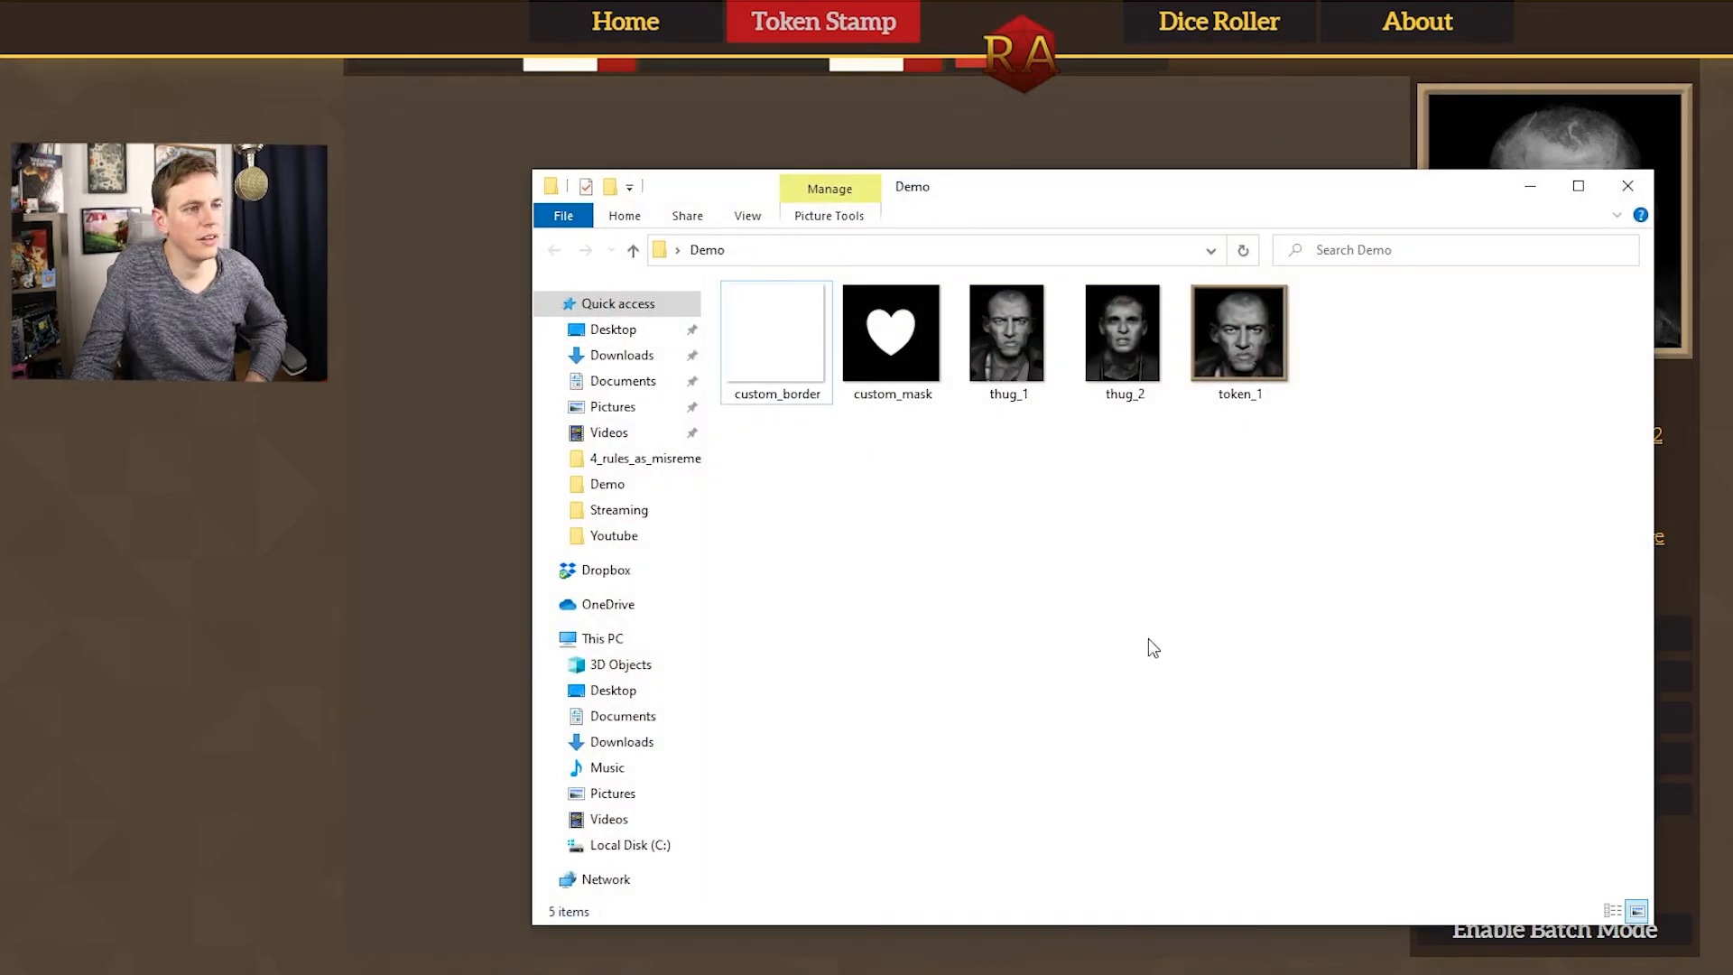
{"action": "left_click", "coordinate": [1276, 357]}
{"action": "double_click", "coordinate": [1240, 339]}
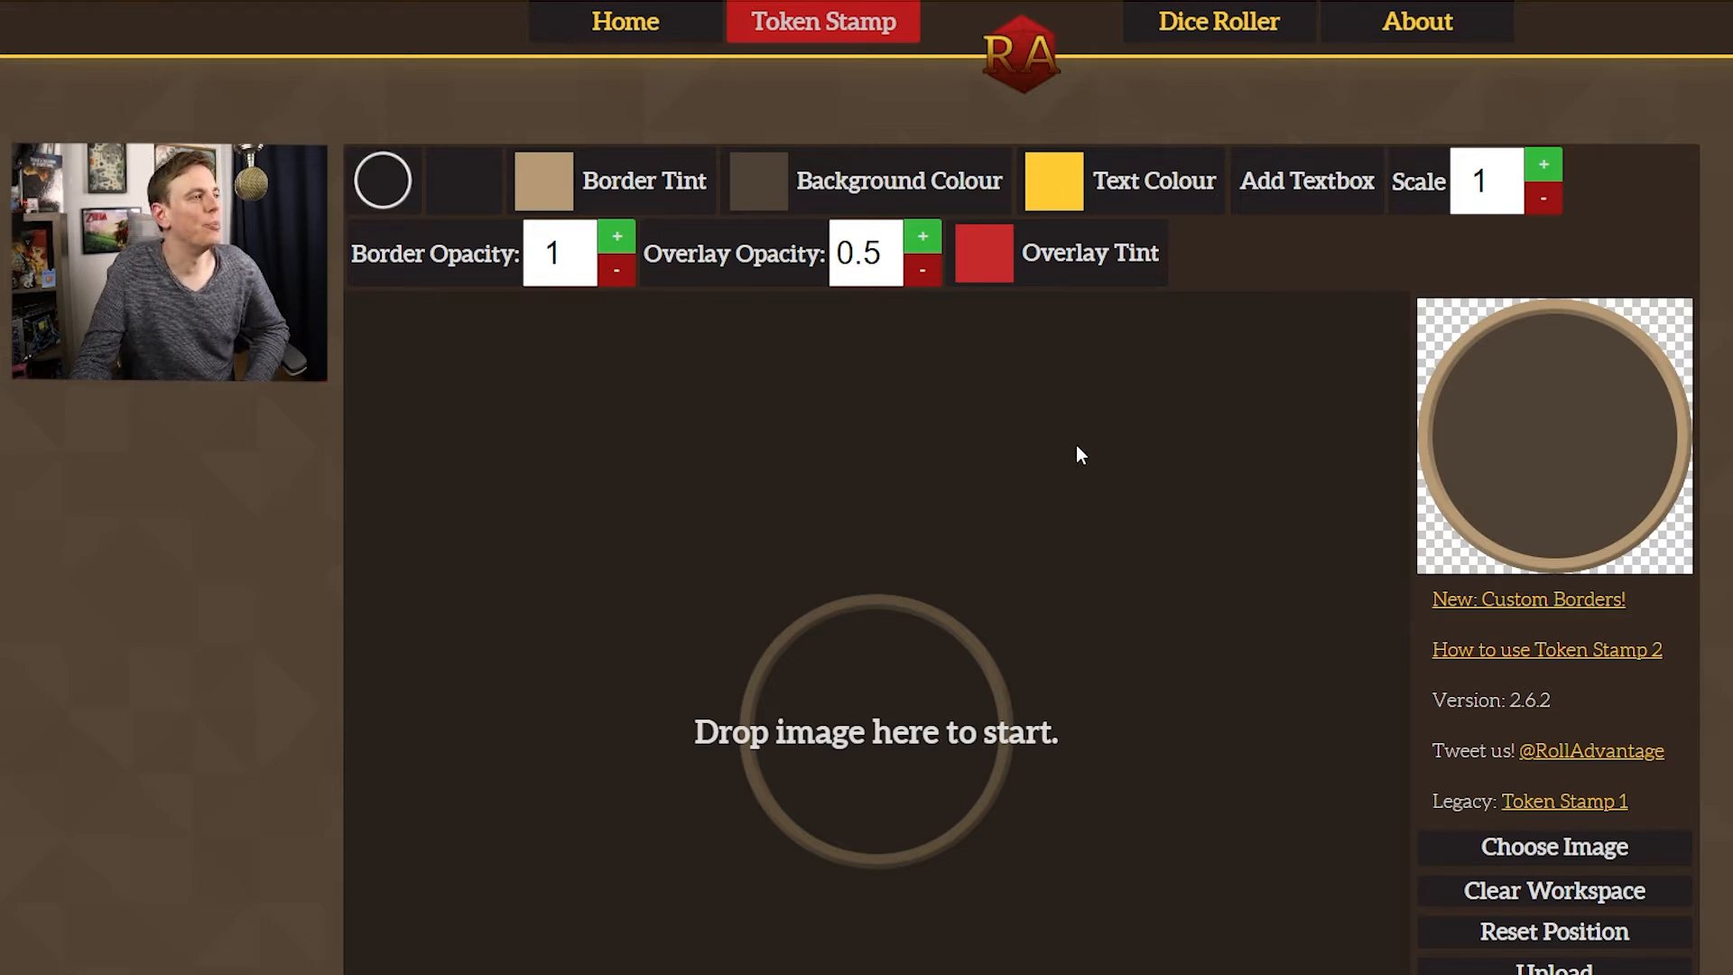
Step: Load the elf archer image from its Wikimedia Commons page into the Token Stamp workspace
{"action": "scroll", "coordinate": [1038, 448], "scroll_direction": "down", "scroll_amount": 3}
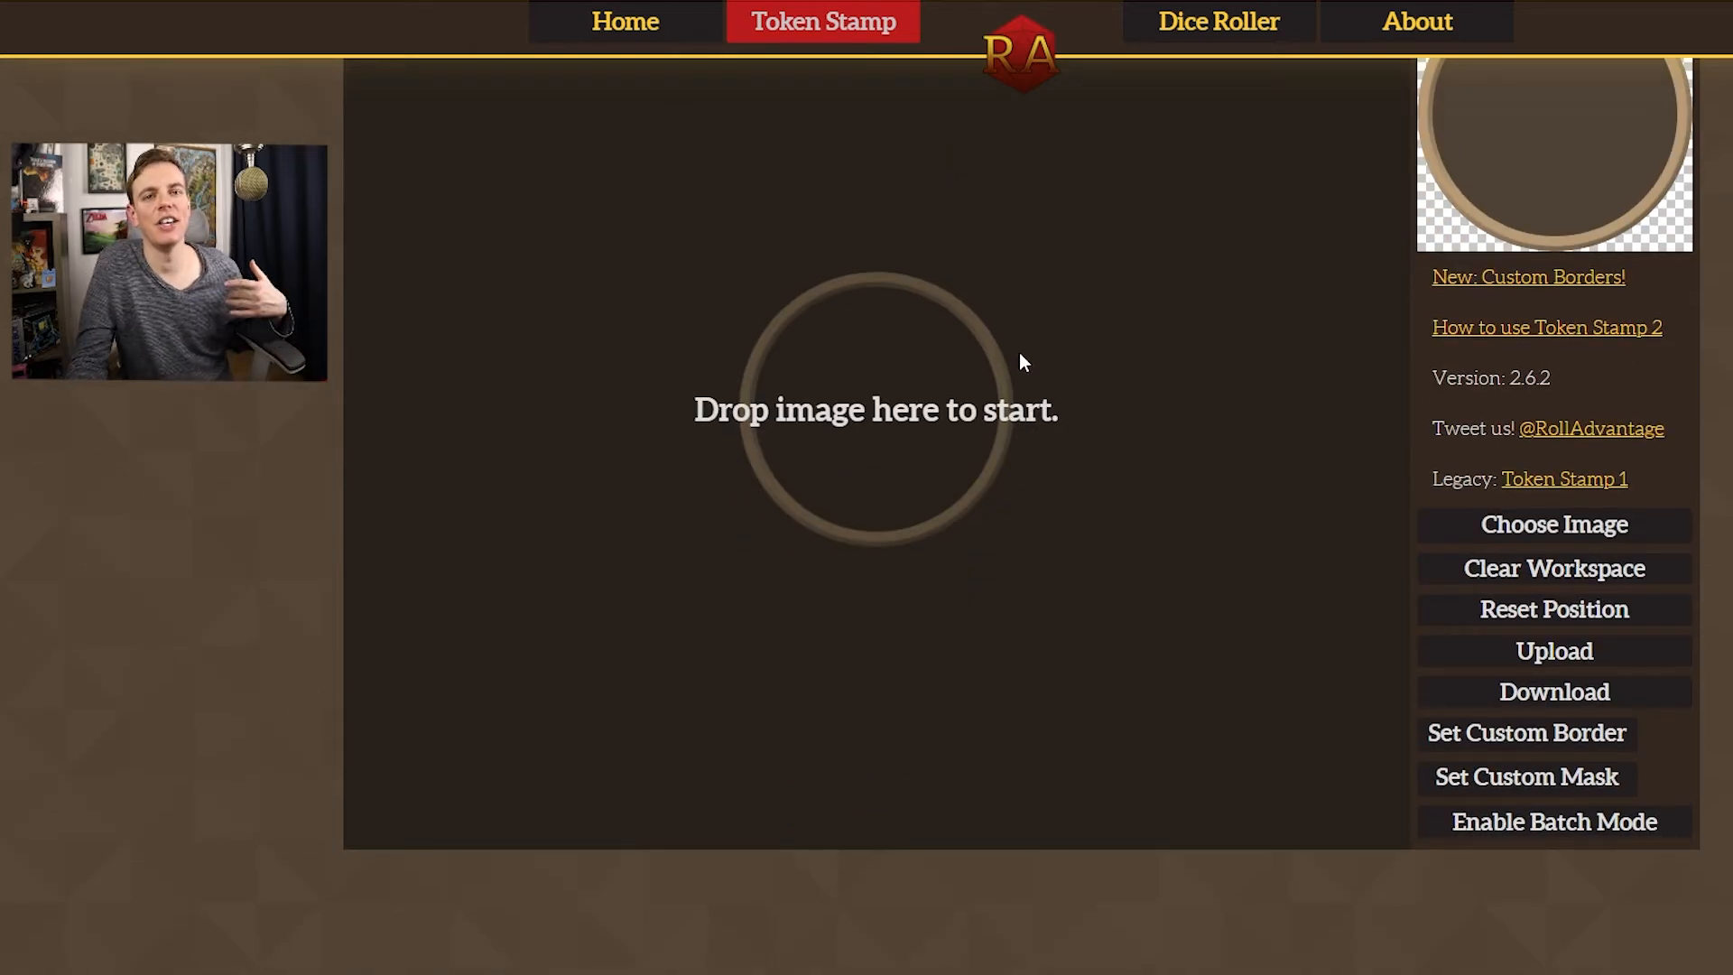
{"action": "scroll", "coordinate": [1020, 361], "scroll_direction": "up", "scroll_amount": 1}
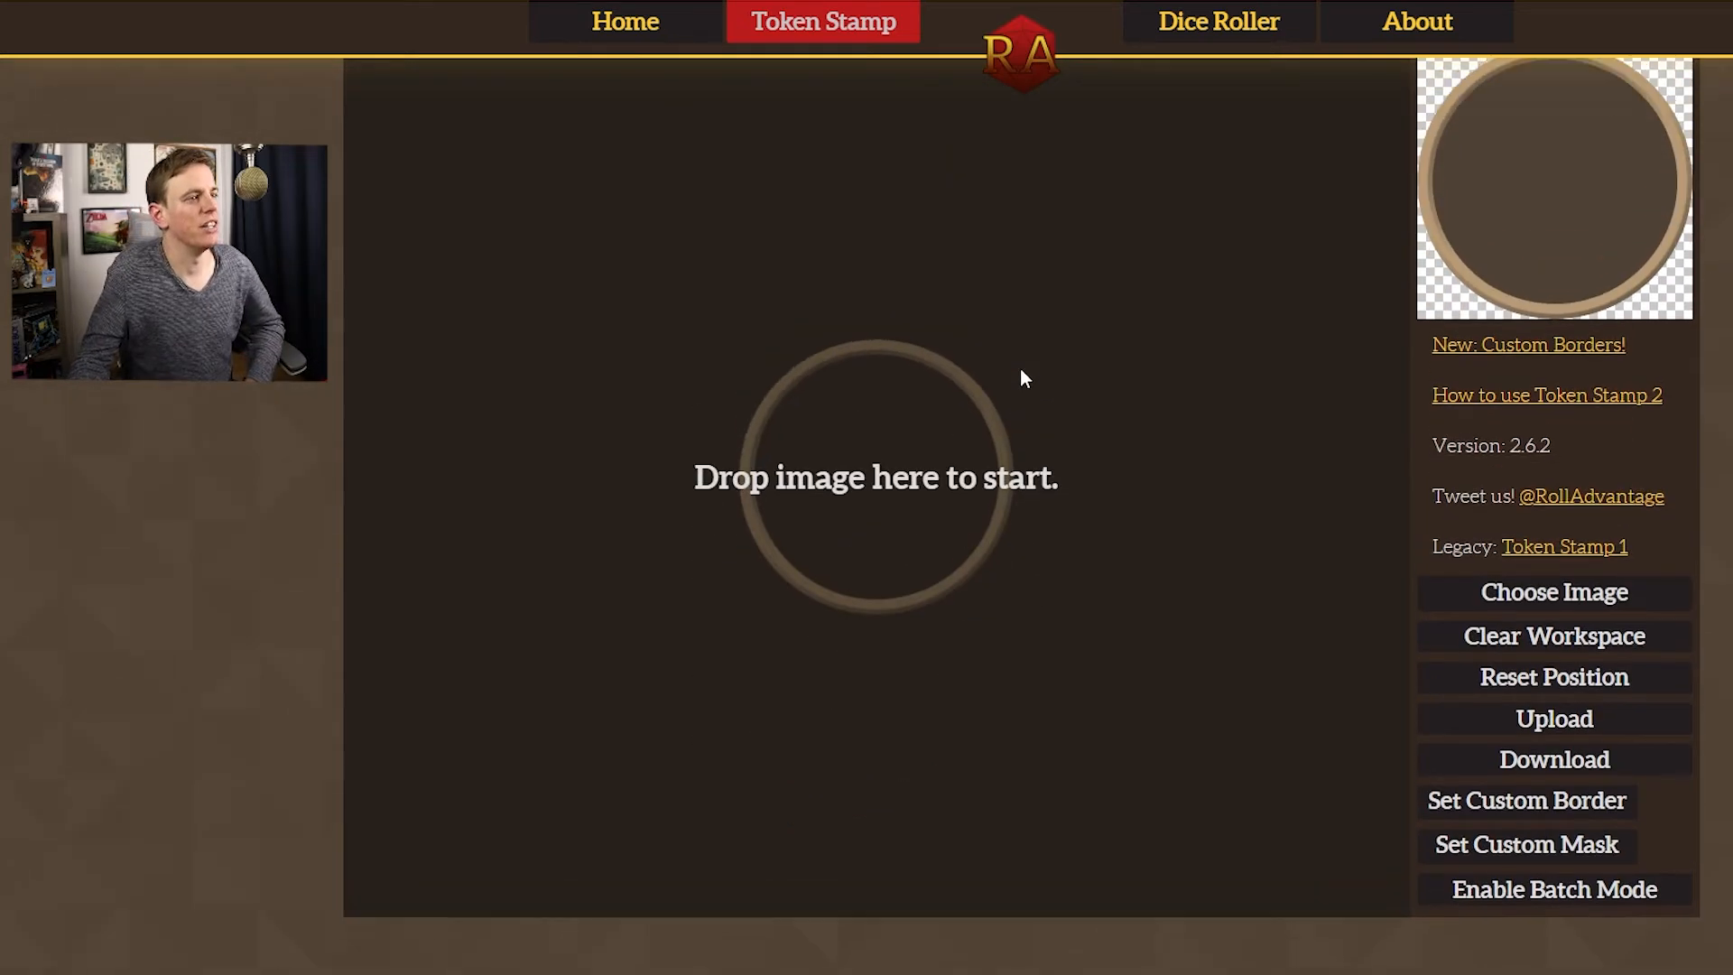
{"action": "scroll", "coordinate": [1021, 370], "scroll_direction": "up", "scroll_amount": 1}
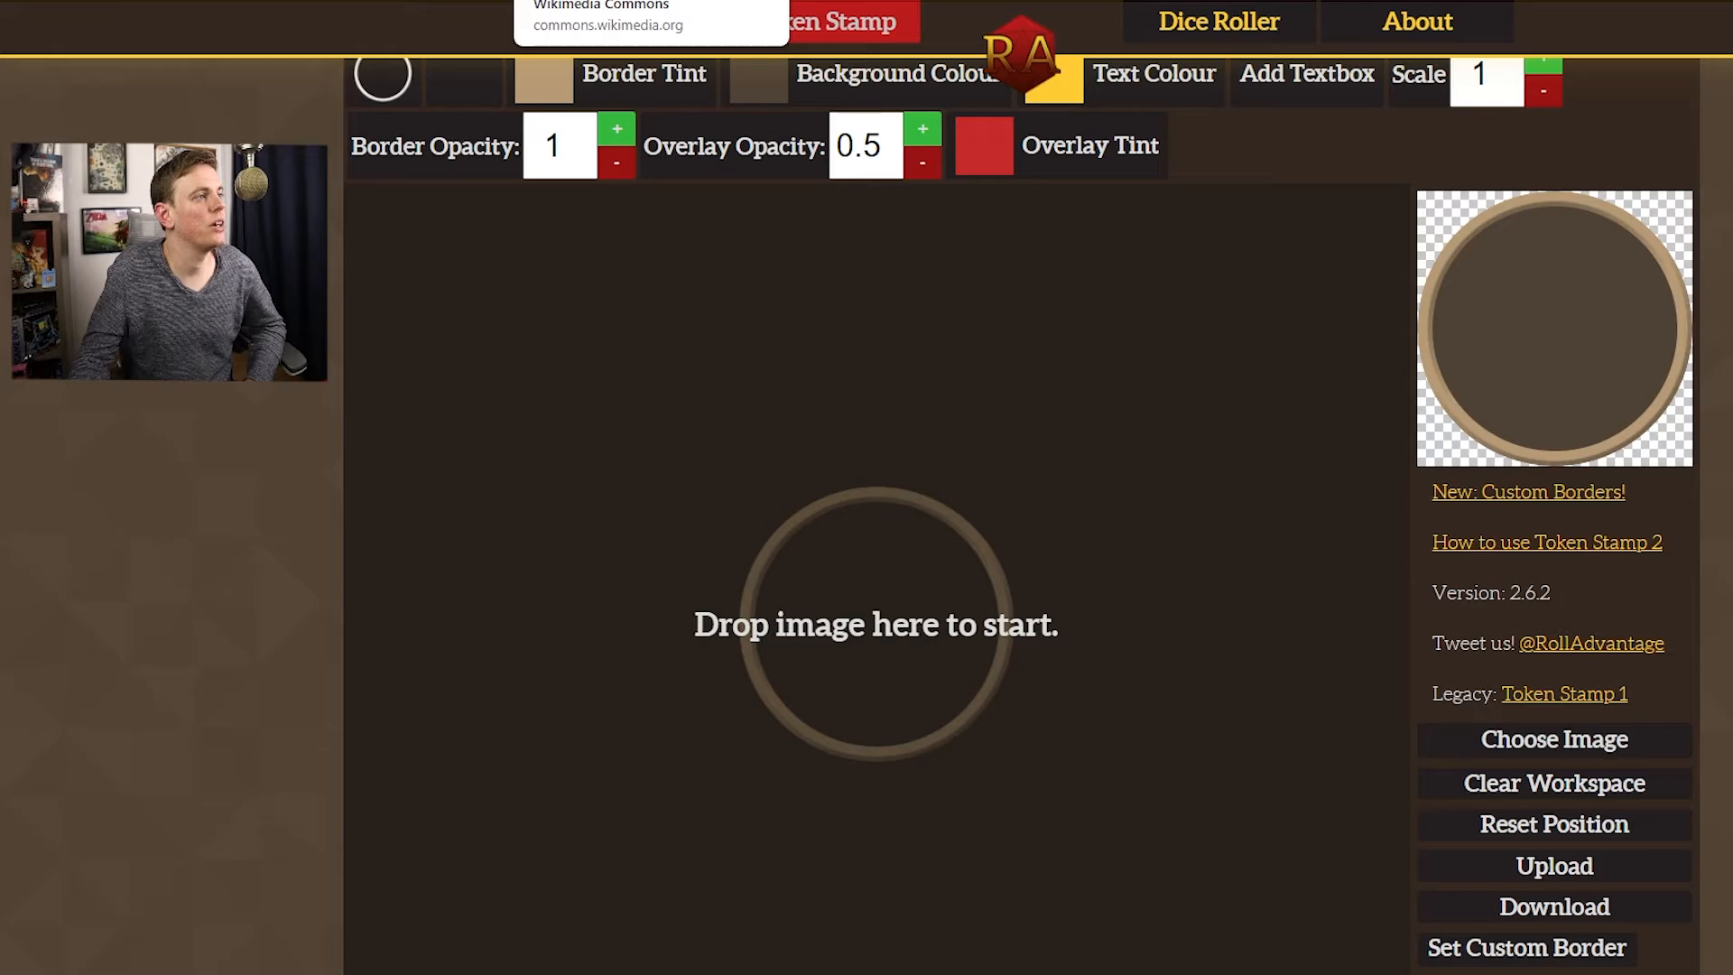
{"action": "left_click", "coordinate": [623, 1]}
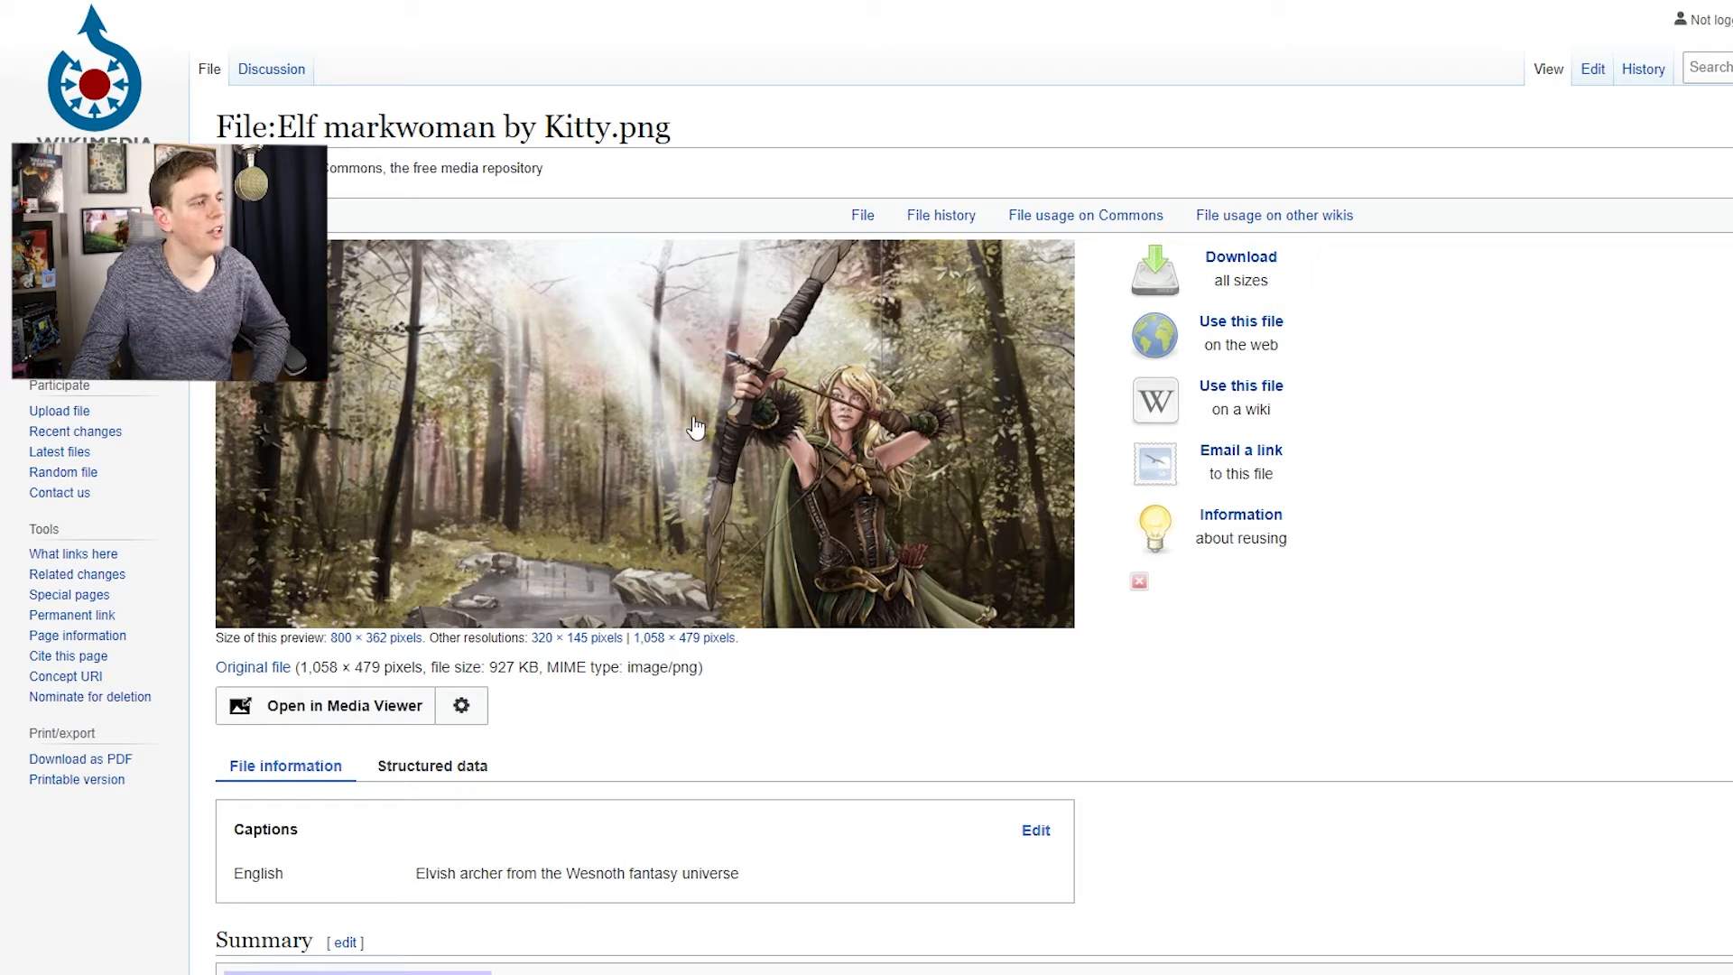
{"action": "left_click_drag", "start_coordinate": [695, 426], "coordinate": [875, 612]}
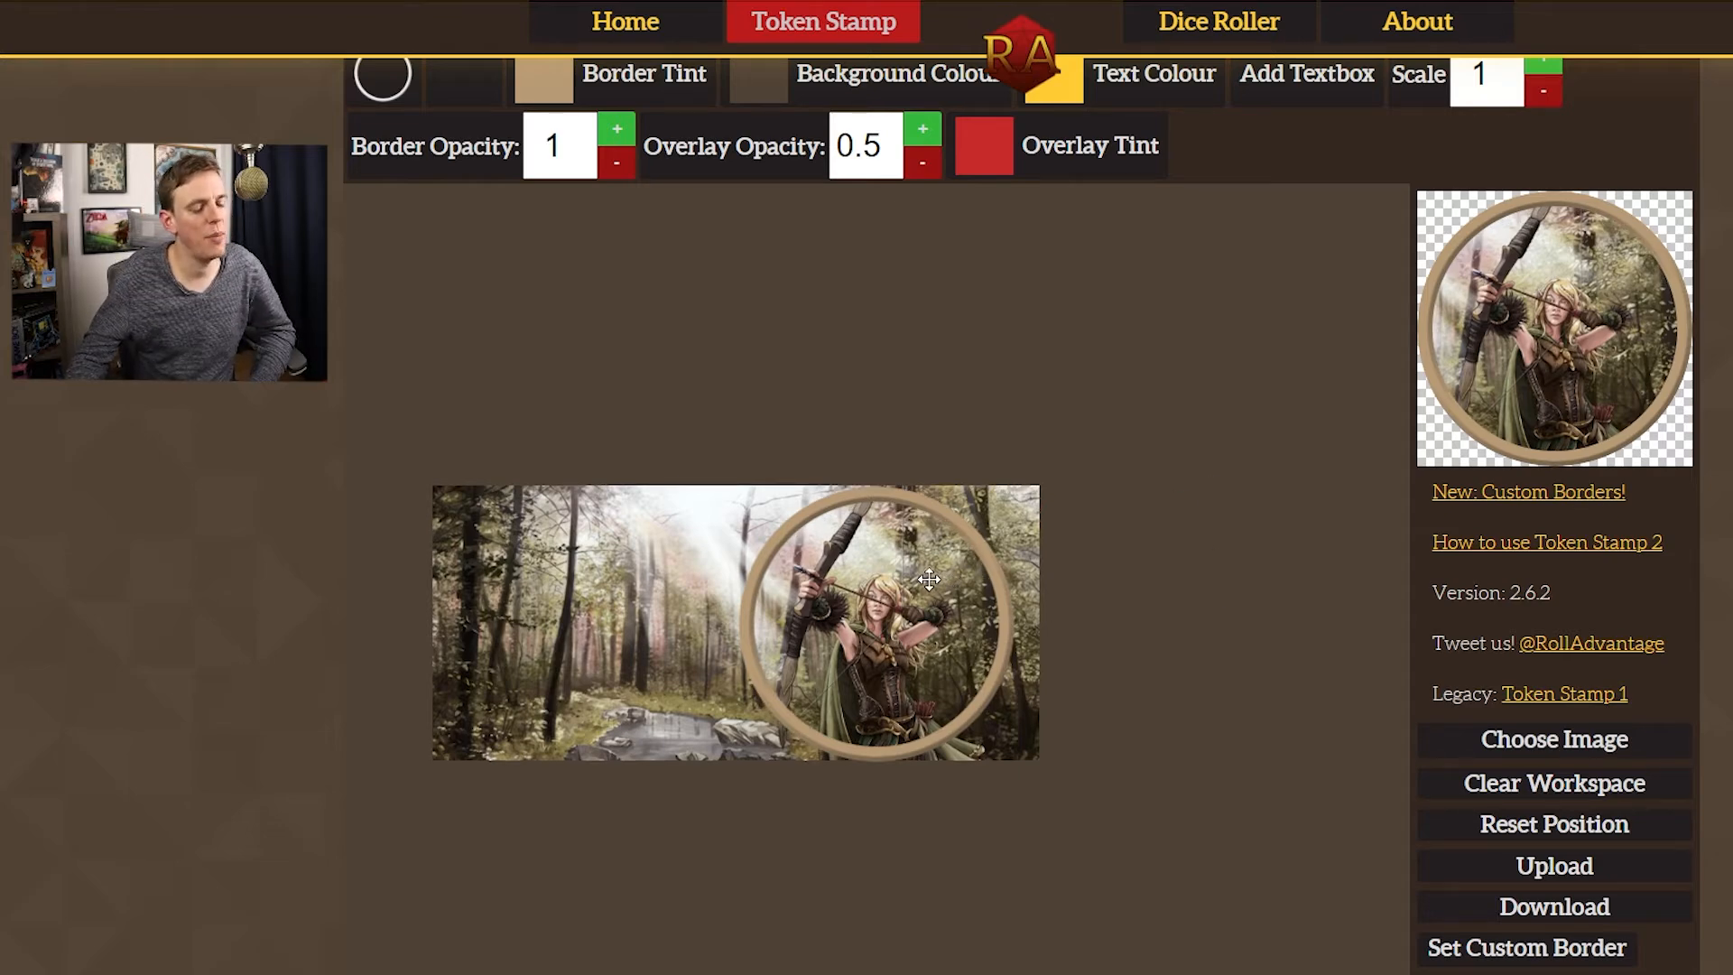
Step: Open the guide on using custom borders to read the requirements for borders and masks
{"action": "scroll", "coordinate": [935, 575], "scroll_direction": "down", "scroll_amount": 1}
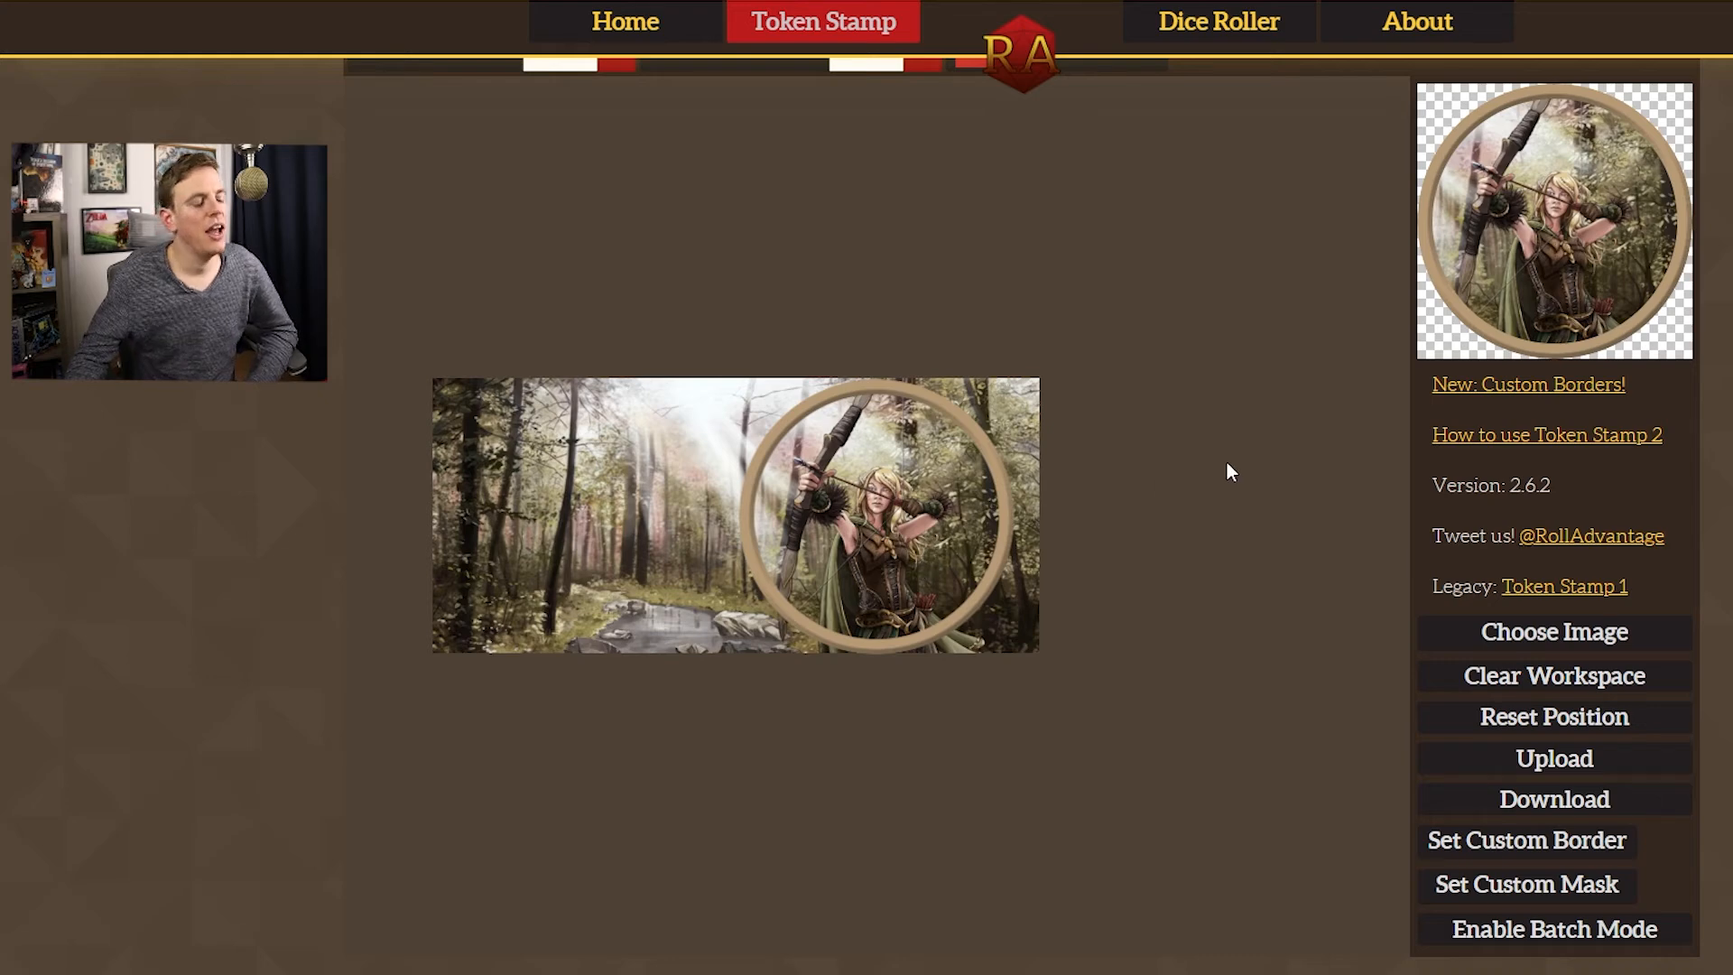
{"action": "scroll", "coordinate": [1227, 463], "scroll_direction": "up", "scroll_amount": 2}
{"action": "scroll", "coordinate": [1227, 462], "scroll_direction": "down", "scroll_amount": 1}
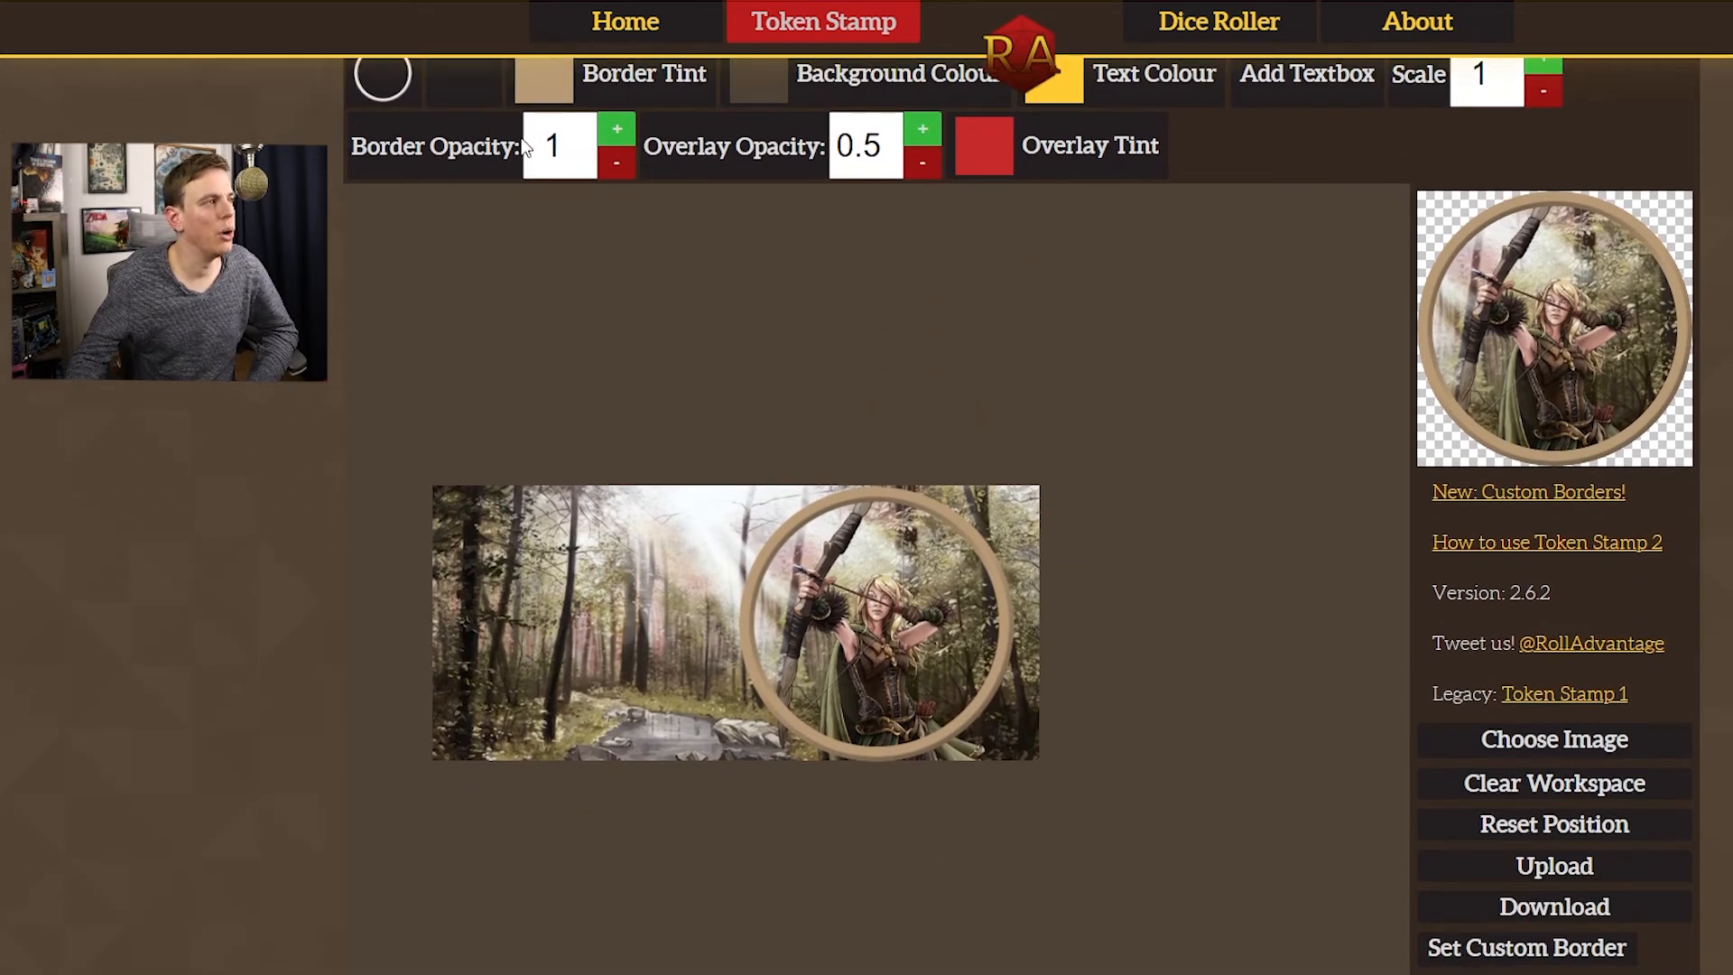
{"action": "scroll", "coordinate": [1358, 569], "scroll_direction": "down", "scroll_amount": 2}
{"action": "scroll", "coordinate": [1542, 347], "scroll_direction": "up", "scroll_amount": 2}
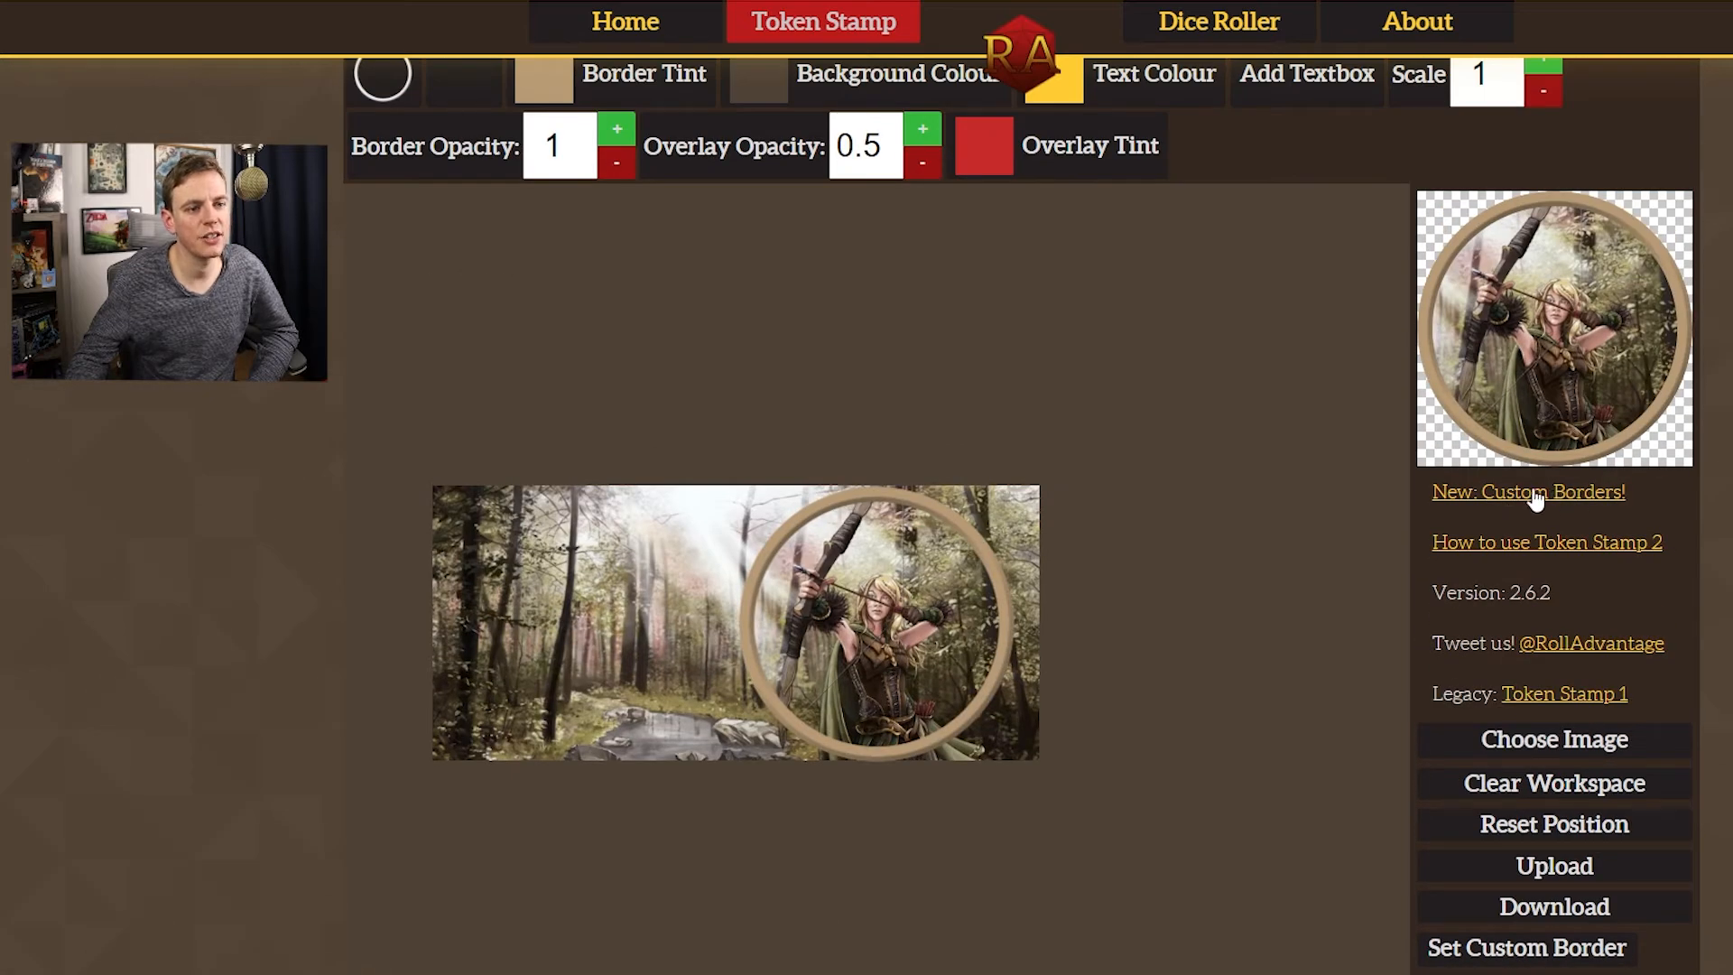
{"action": "left_click", "coordinate": [370, 2]}
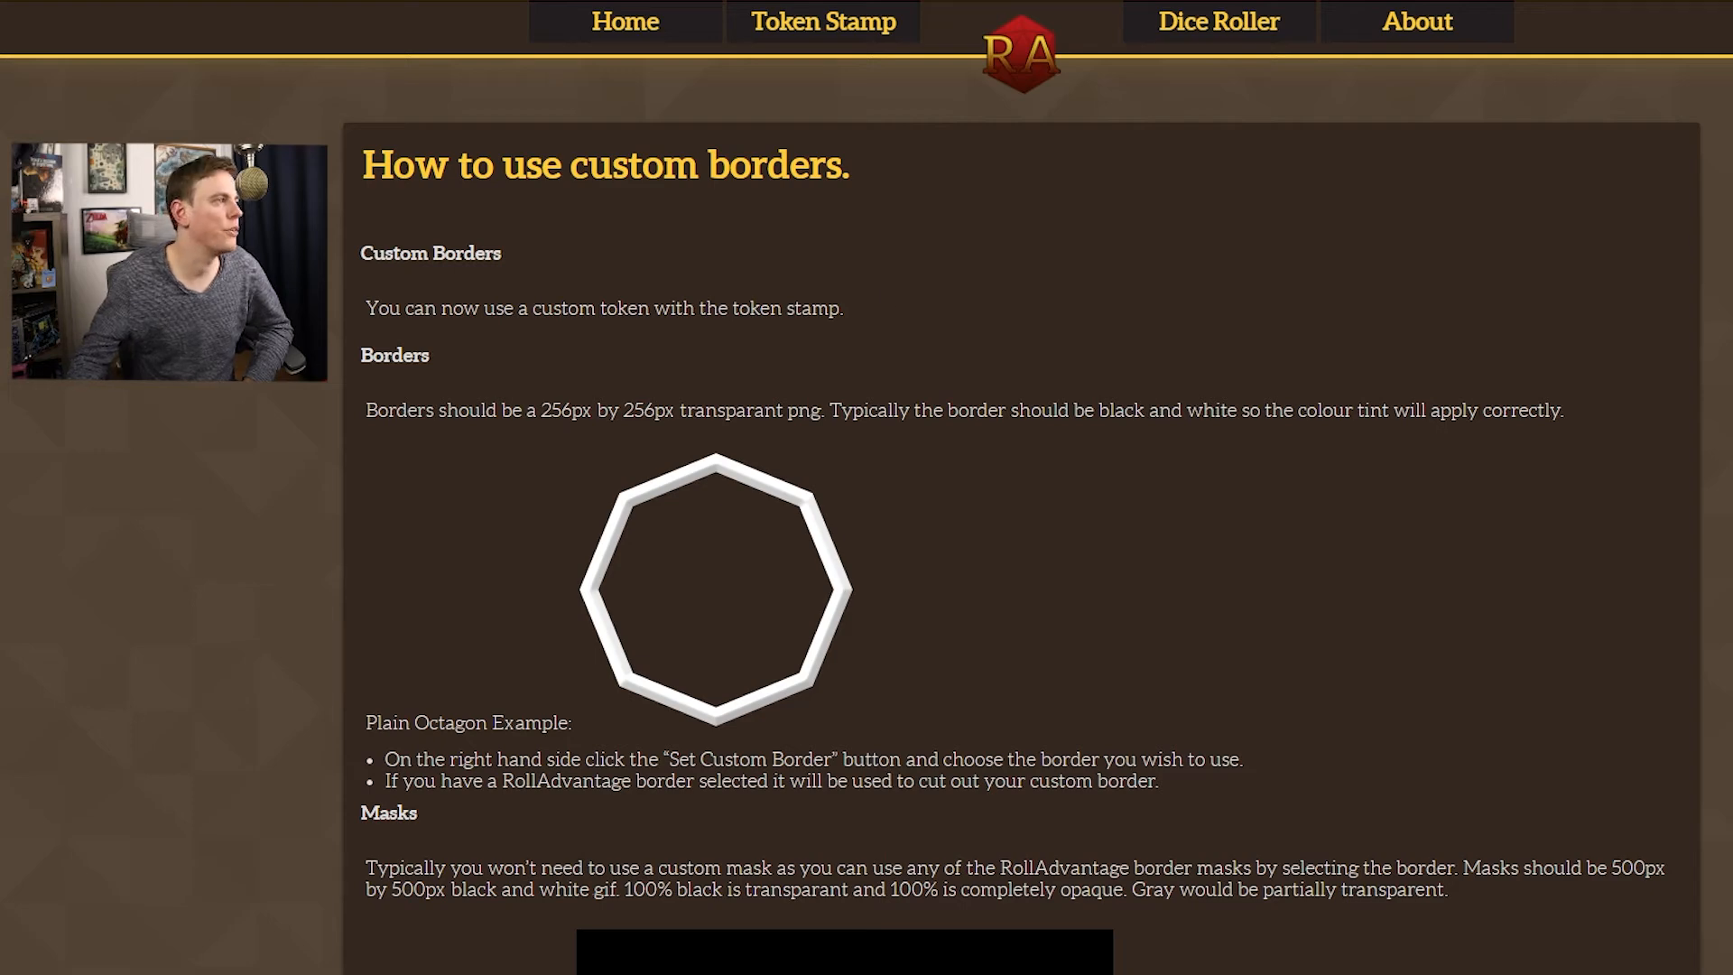
Step: Return to the Token Stamp workspace and recolour the archer token's border, trying red and settling on blue
{"action": "key", "text": "ctrl+w"}
{"action": "scroll", "coordinate": [871, 438], "scroll_direction": "up", "scroll_amount": 2}
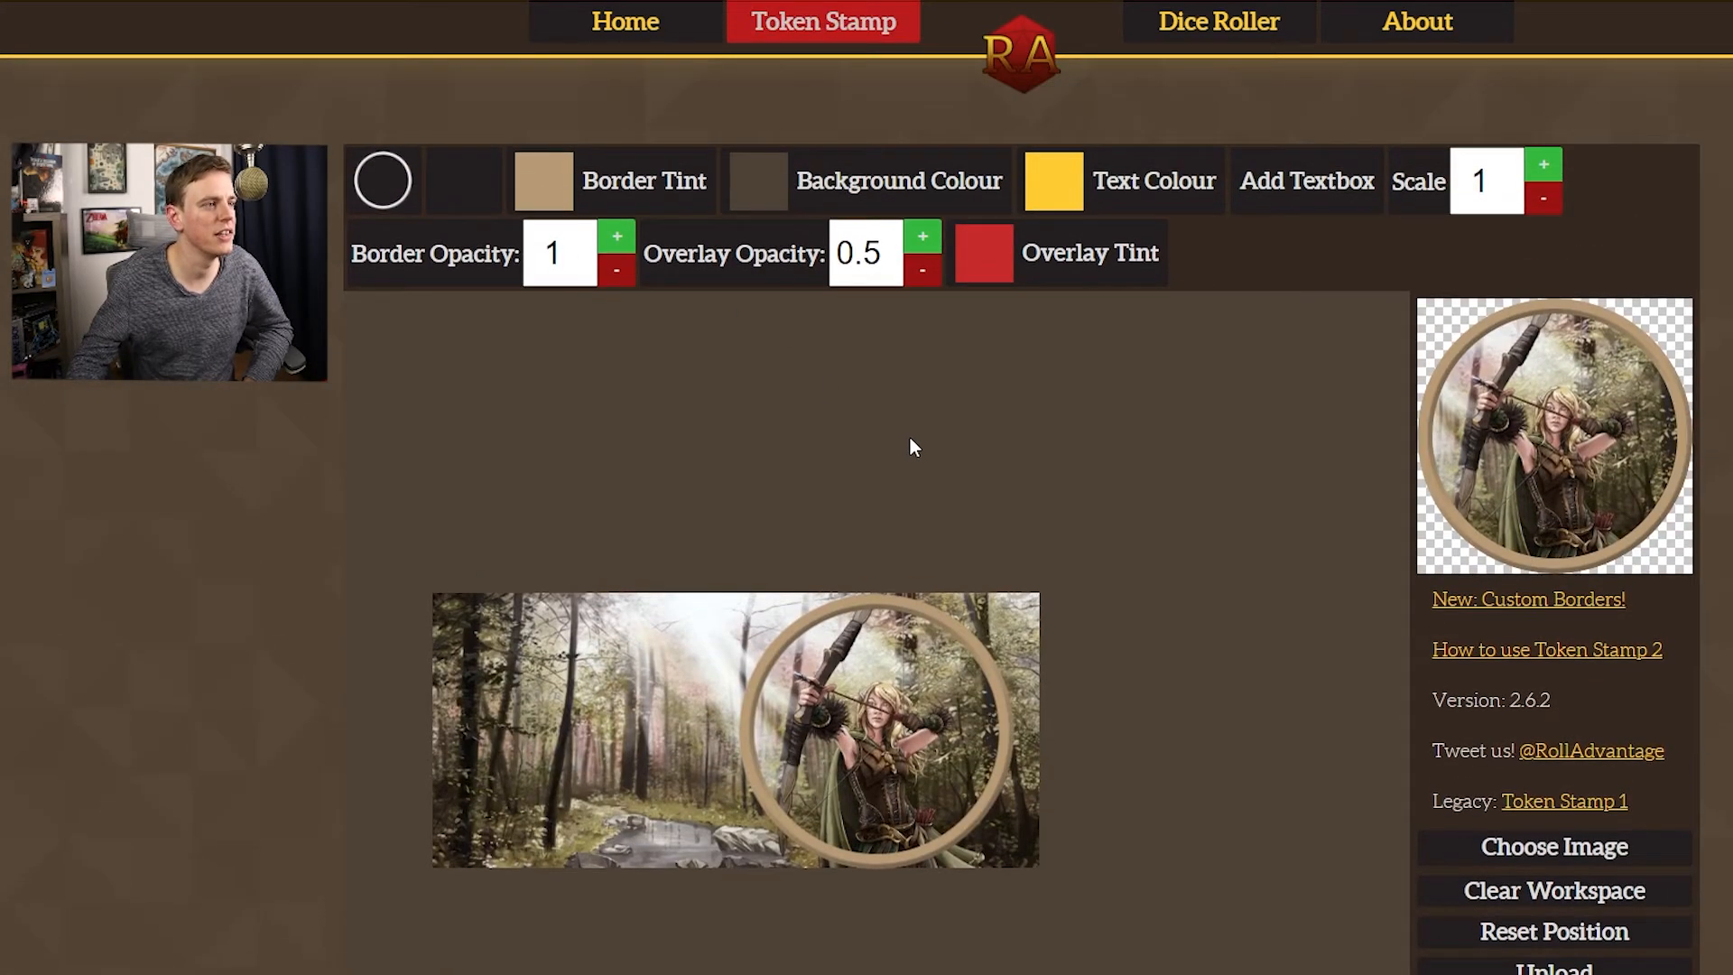
{"action": "left_click", "coordinate": [638, 180]}
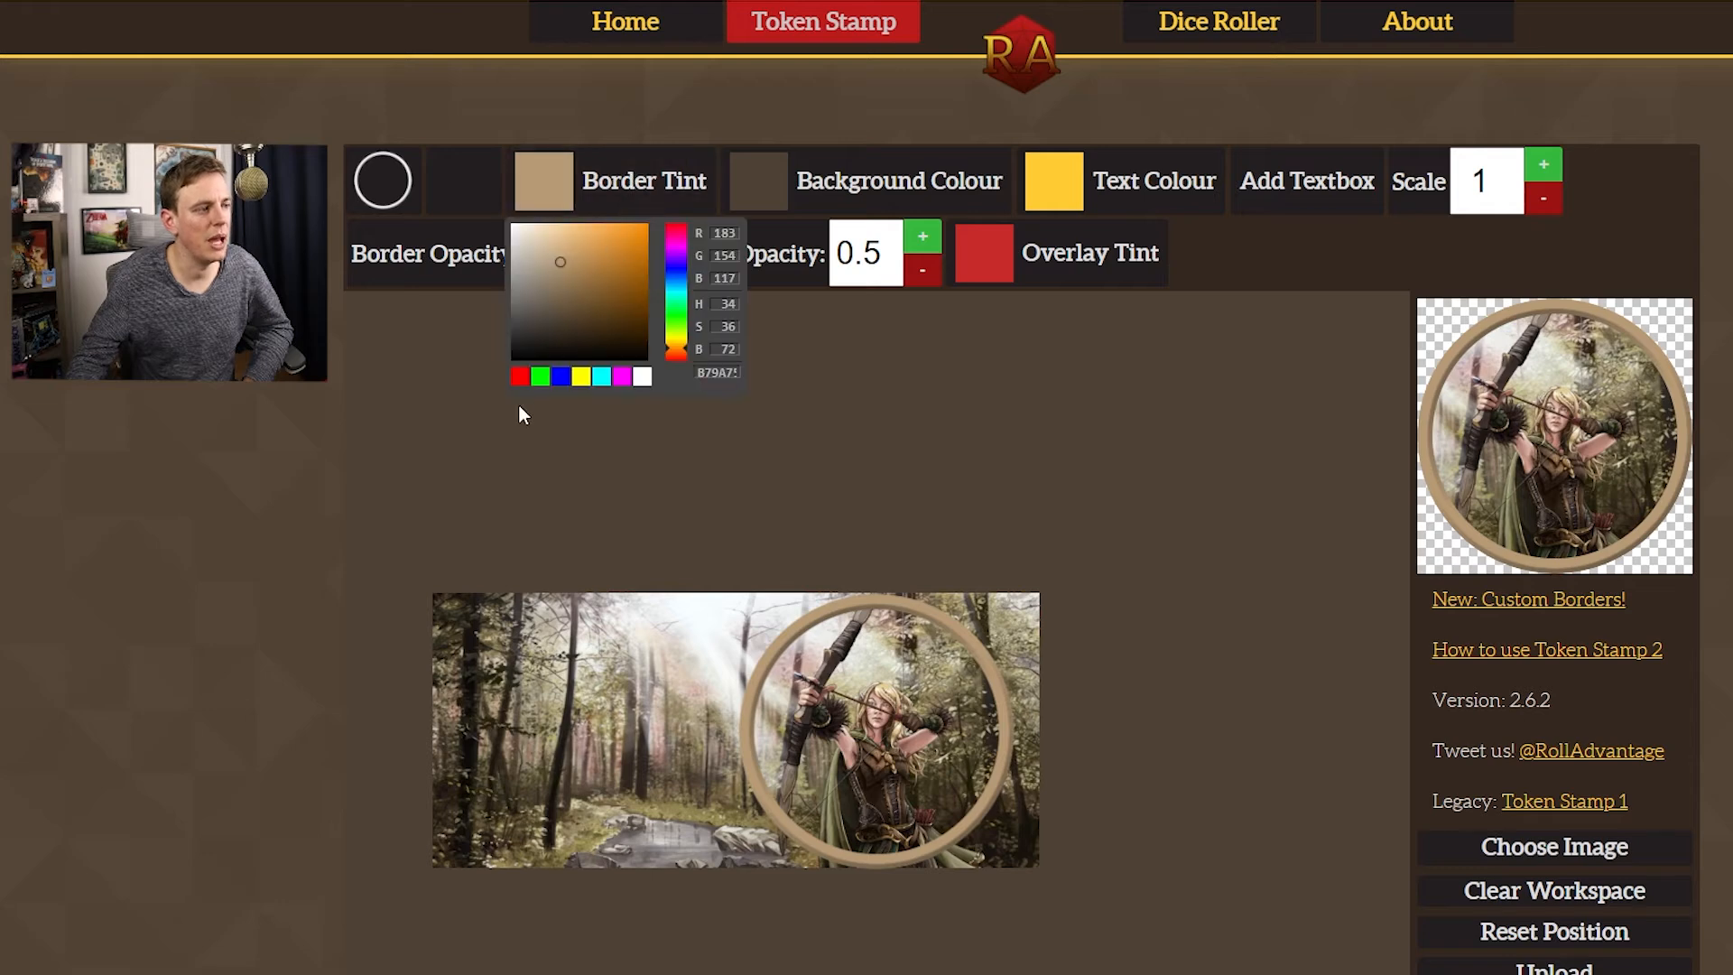
{"action": "left_click", "coordinate": [523, 376]}
{"action": "left_click", "coordinate": [562, 378]}
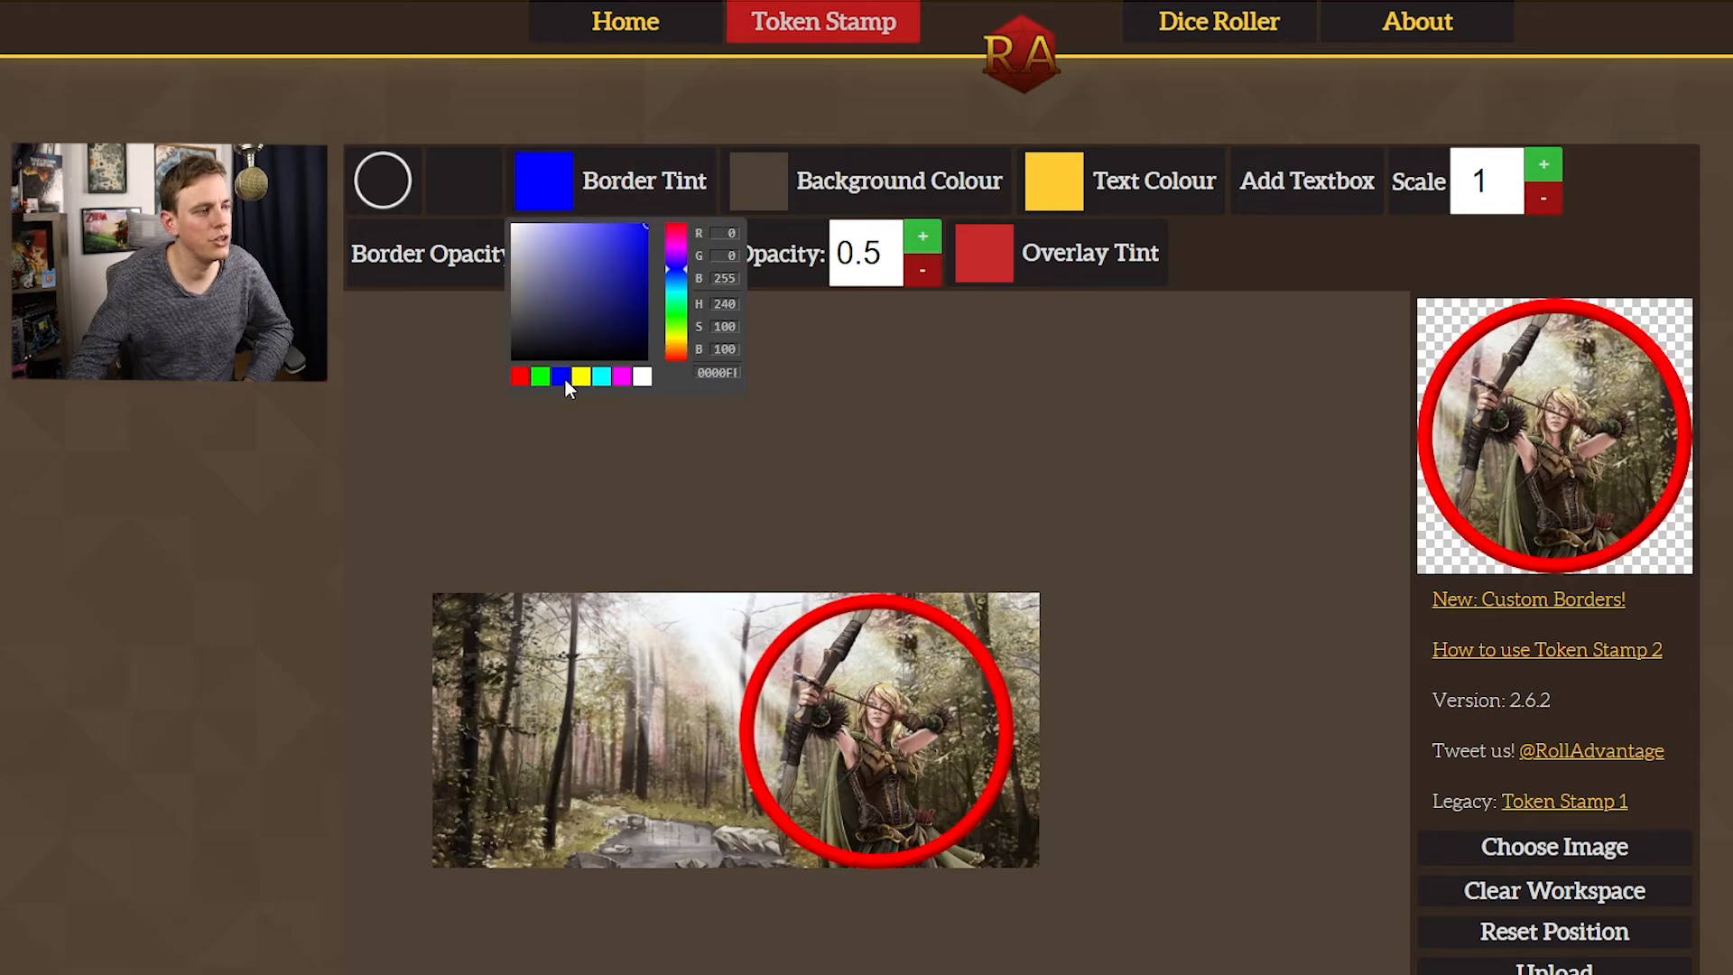
{"action": "left_click", "coordinate": [903, 413]}
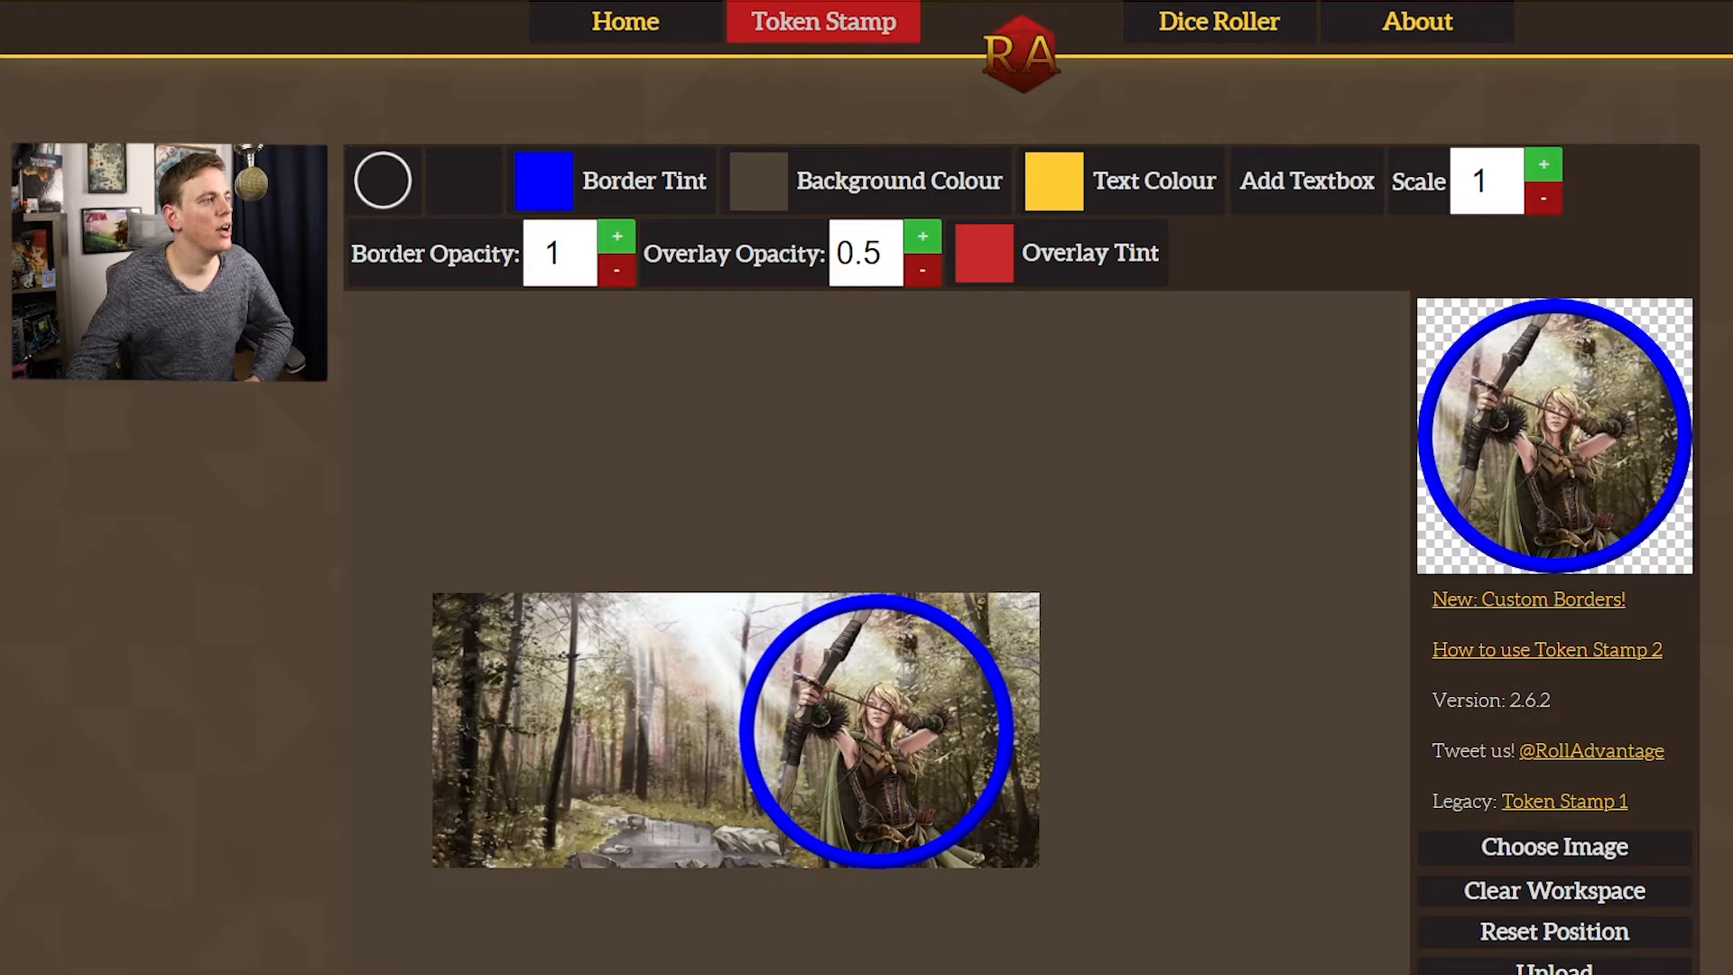
Step: Look over the built-in border shapes and read the border and mask requirements in the custom borders guide
{"action": "left_click", "coordinate": [386, 184]}
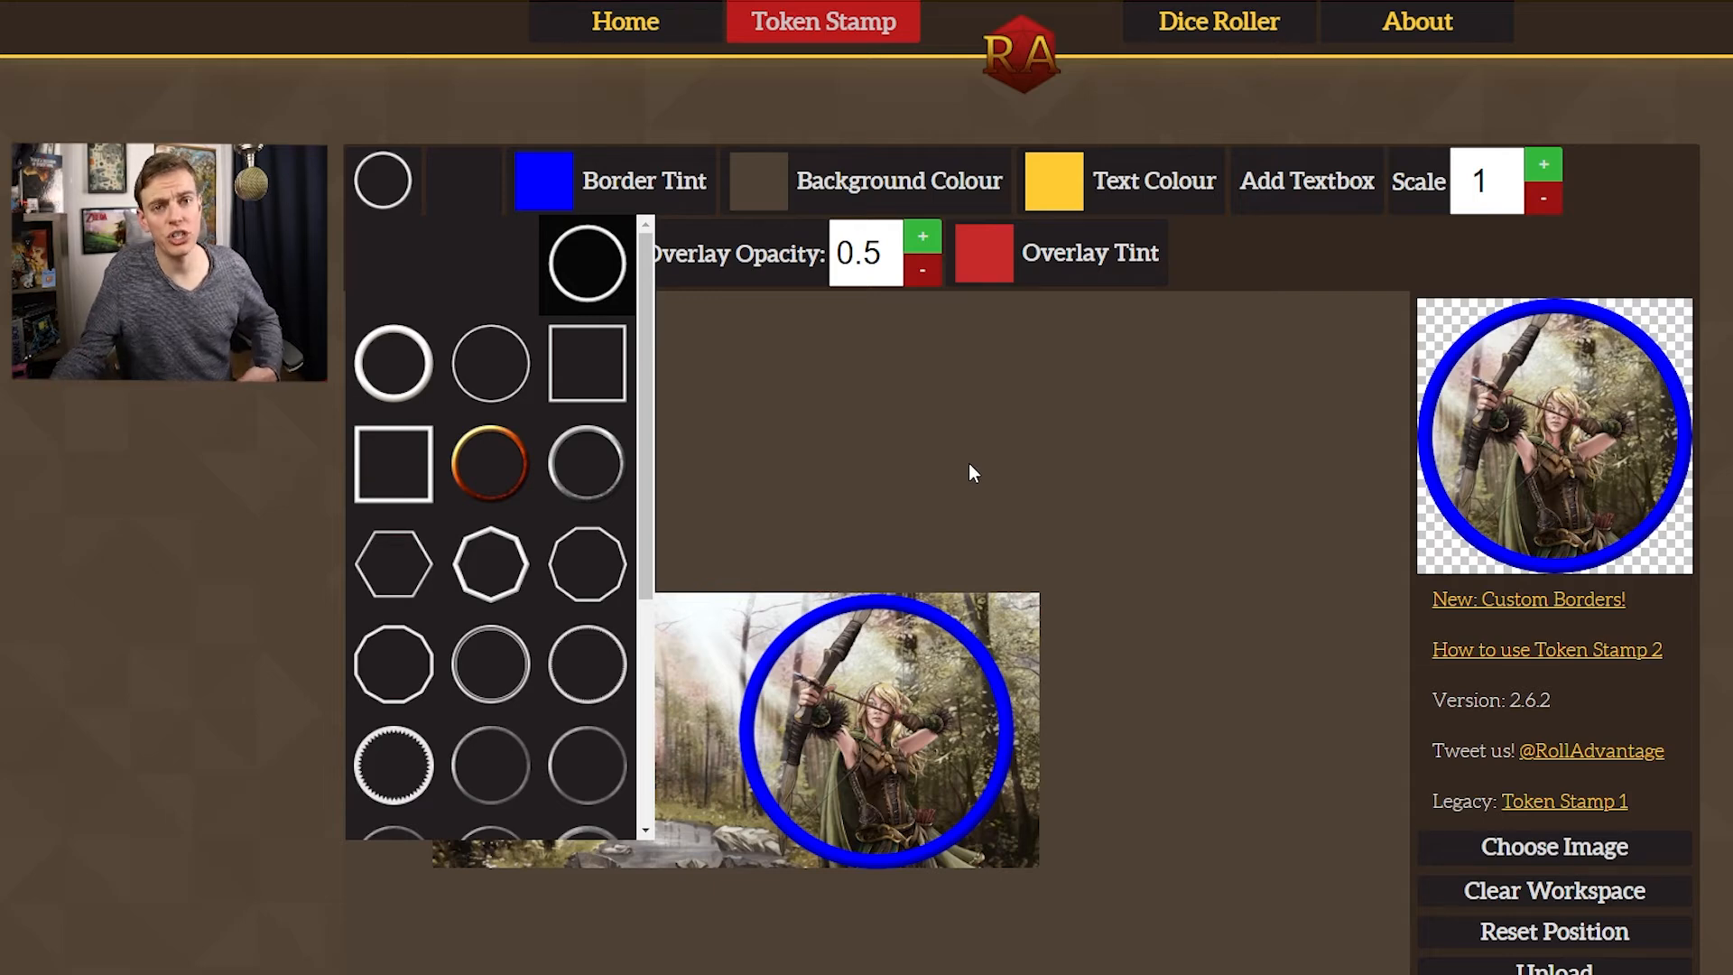
{"action": "left_click", "coordinate": [381, 180]}
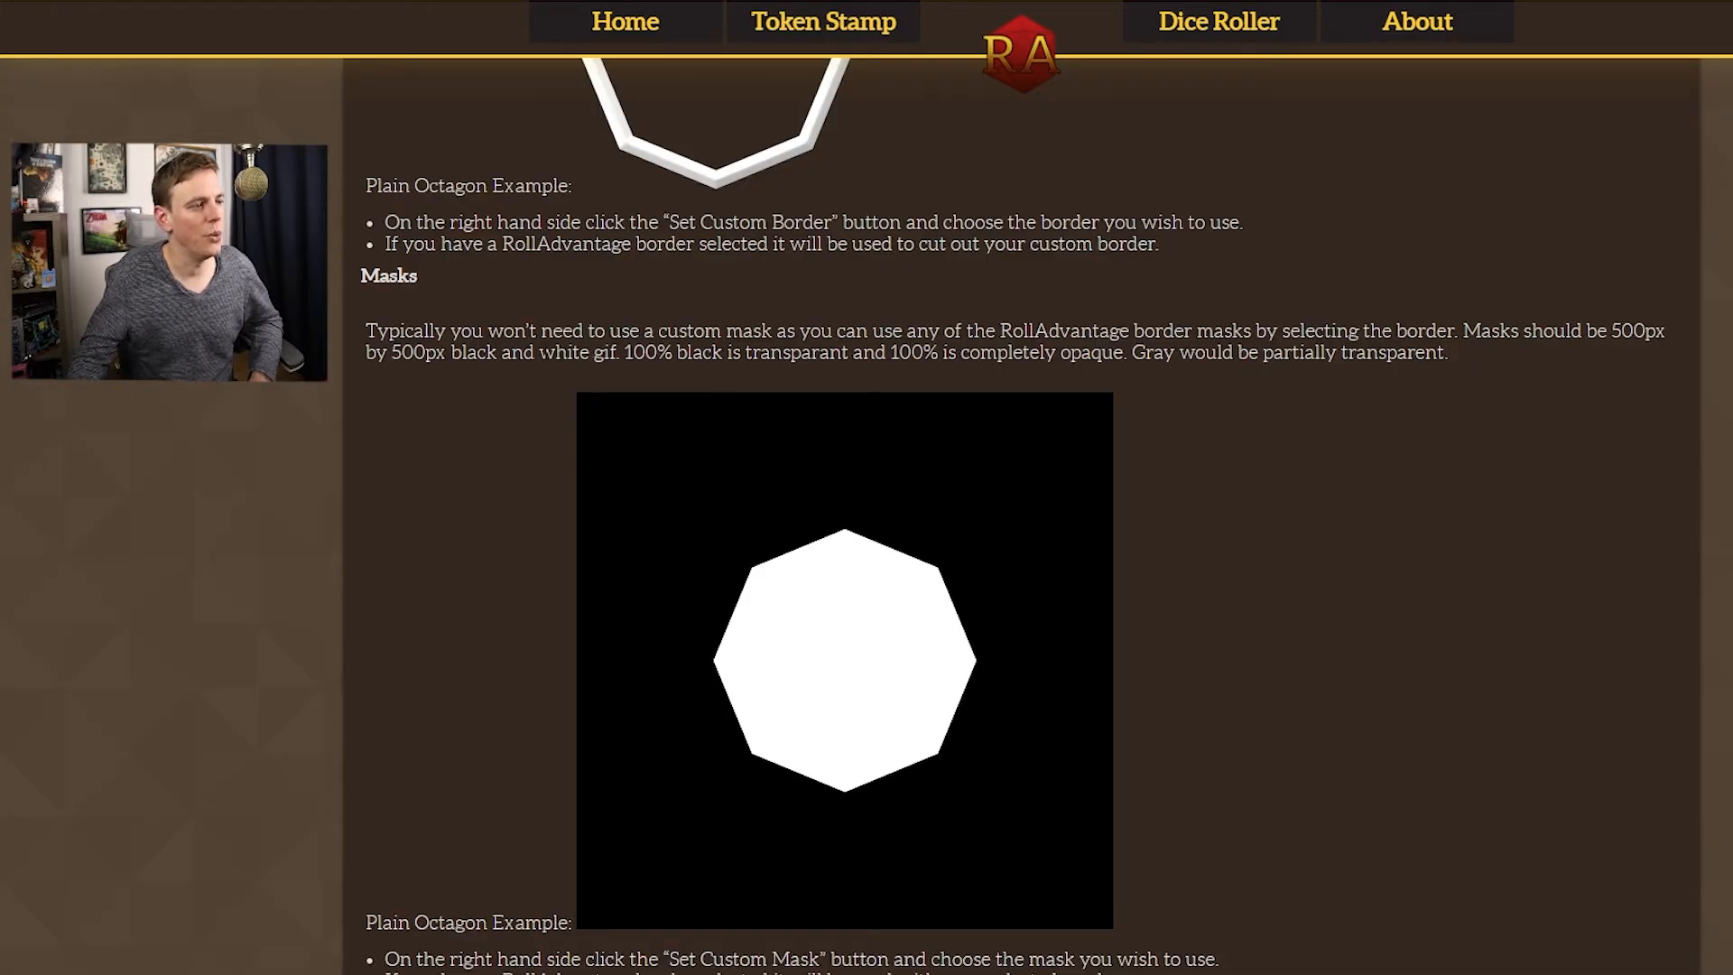
{"action": "scroll", "coordinate": [836, 545], "scroll_direction": "down", "scroll_amount": 2}
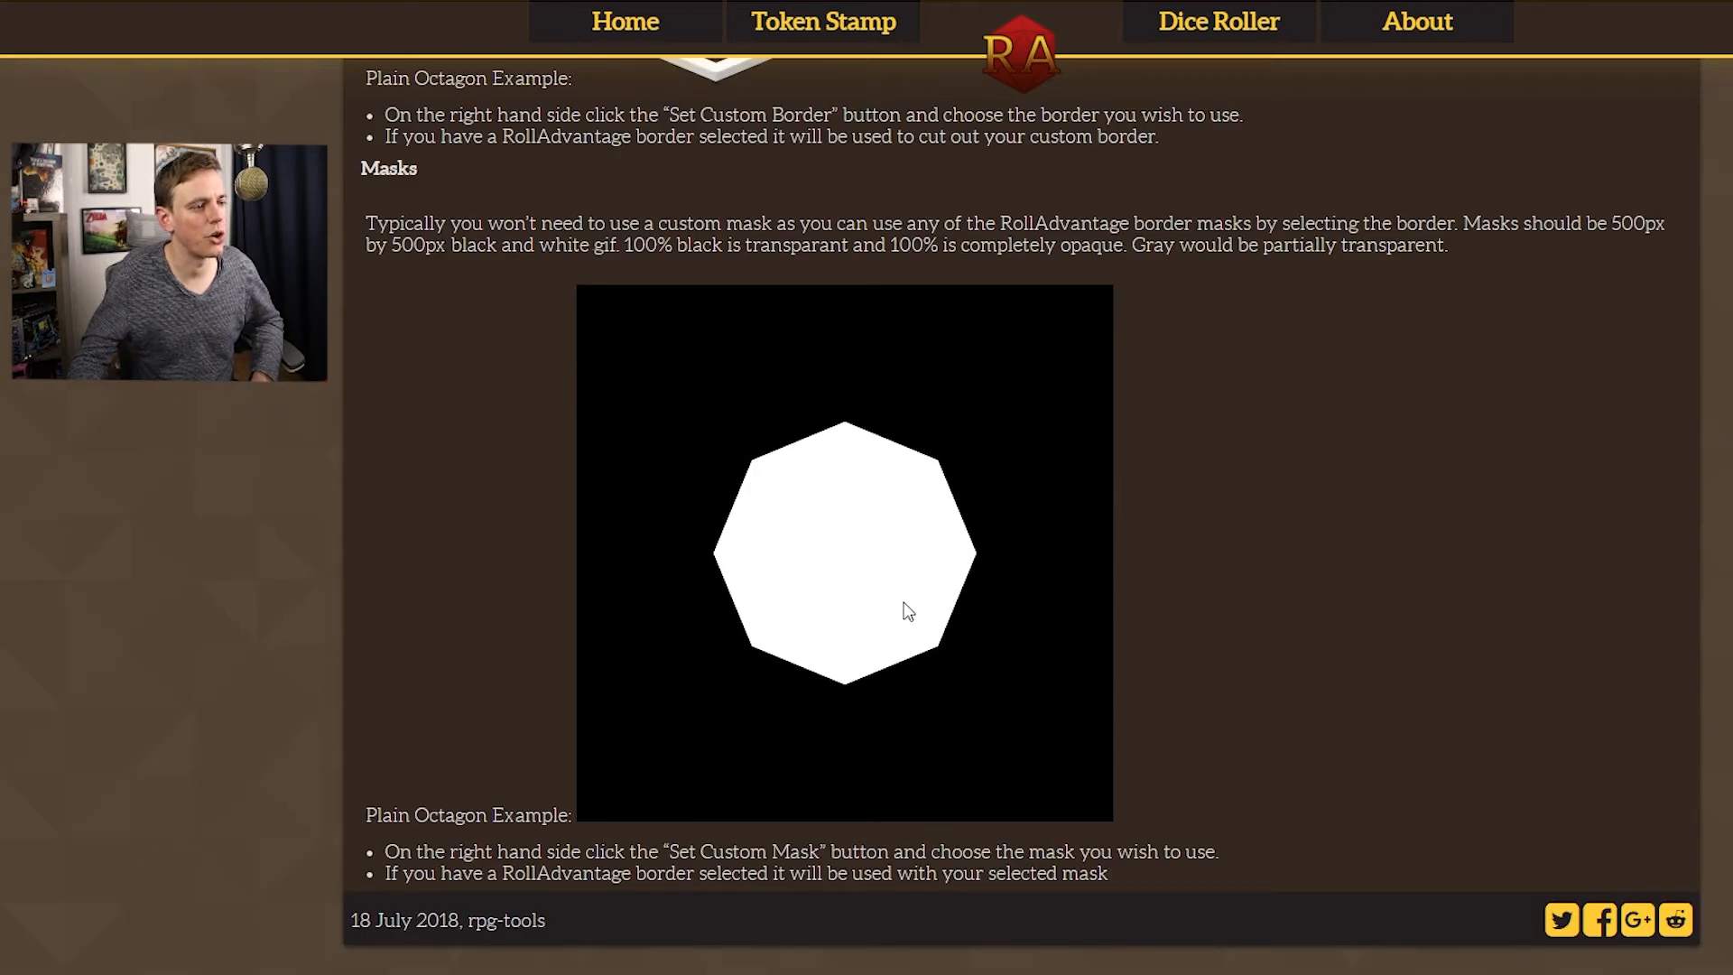
{"action": "scroll", "coordinate": [628, 182], "scroll_direction": "up", "scroll_amount": 3}
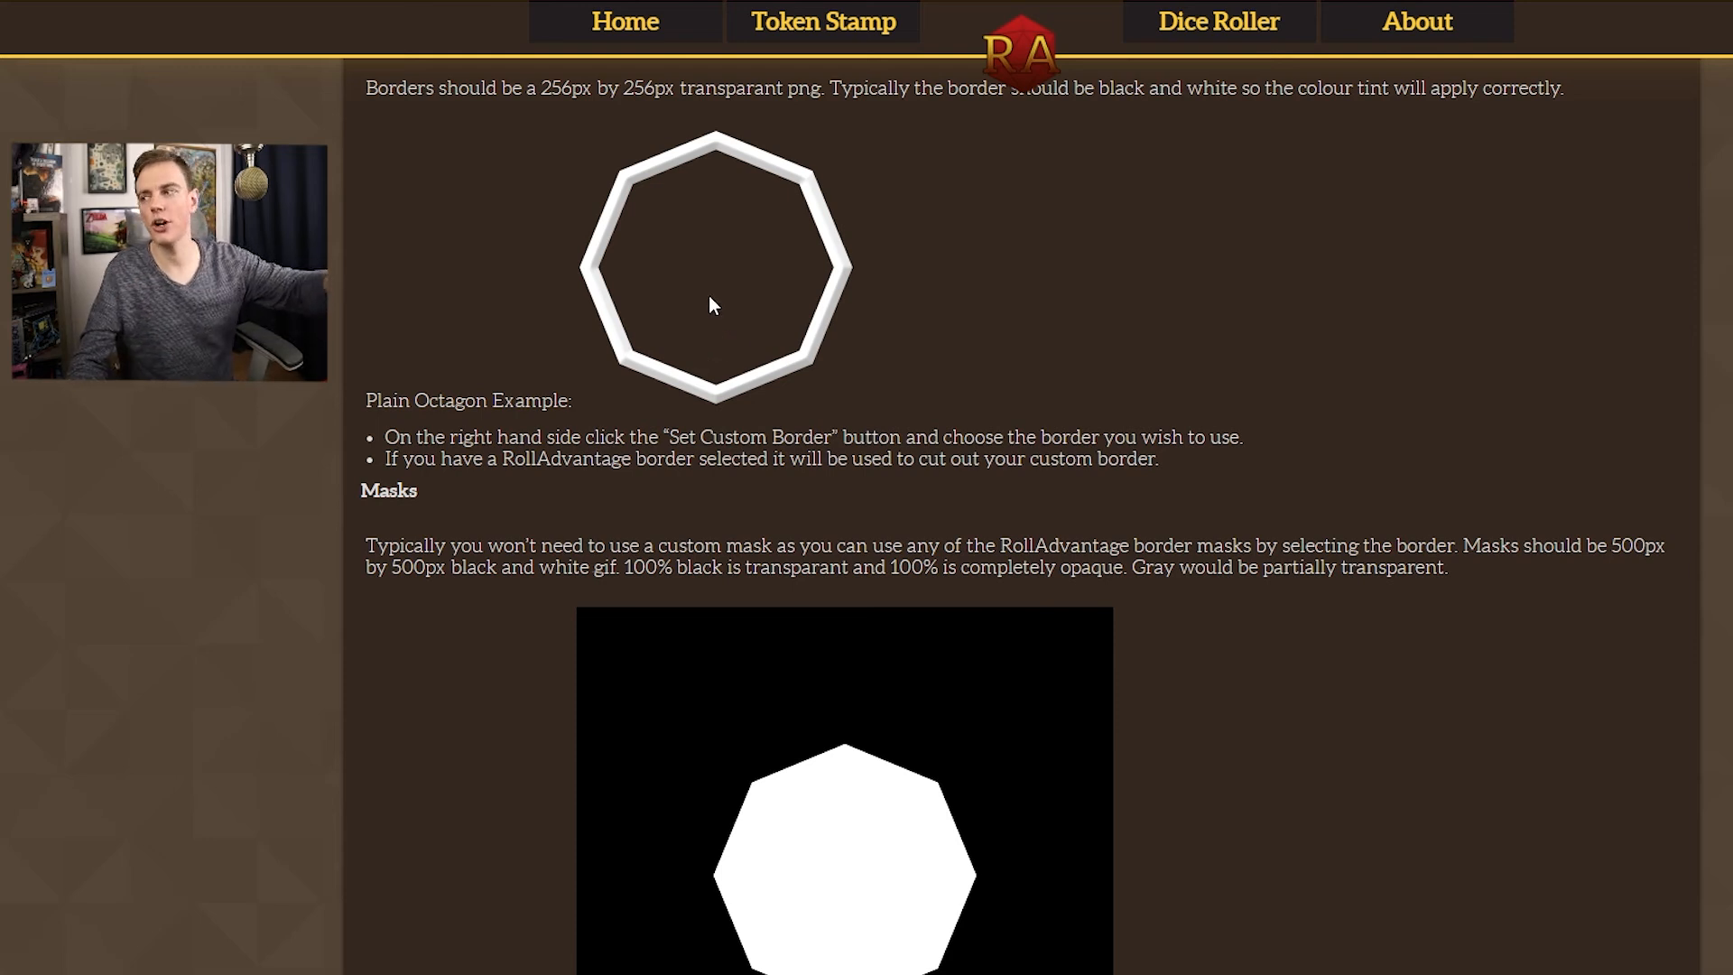
{"action": "scroll", "coordinate": [709, 294], "scroll_direction": "down", "scroll_amount": 2}
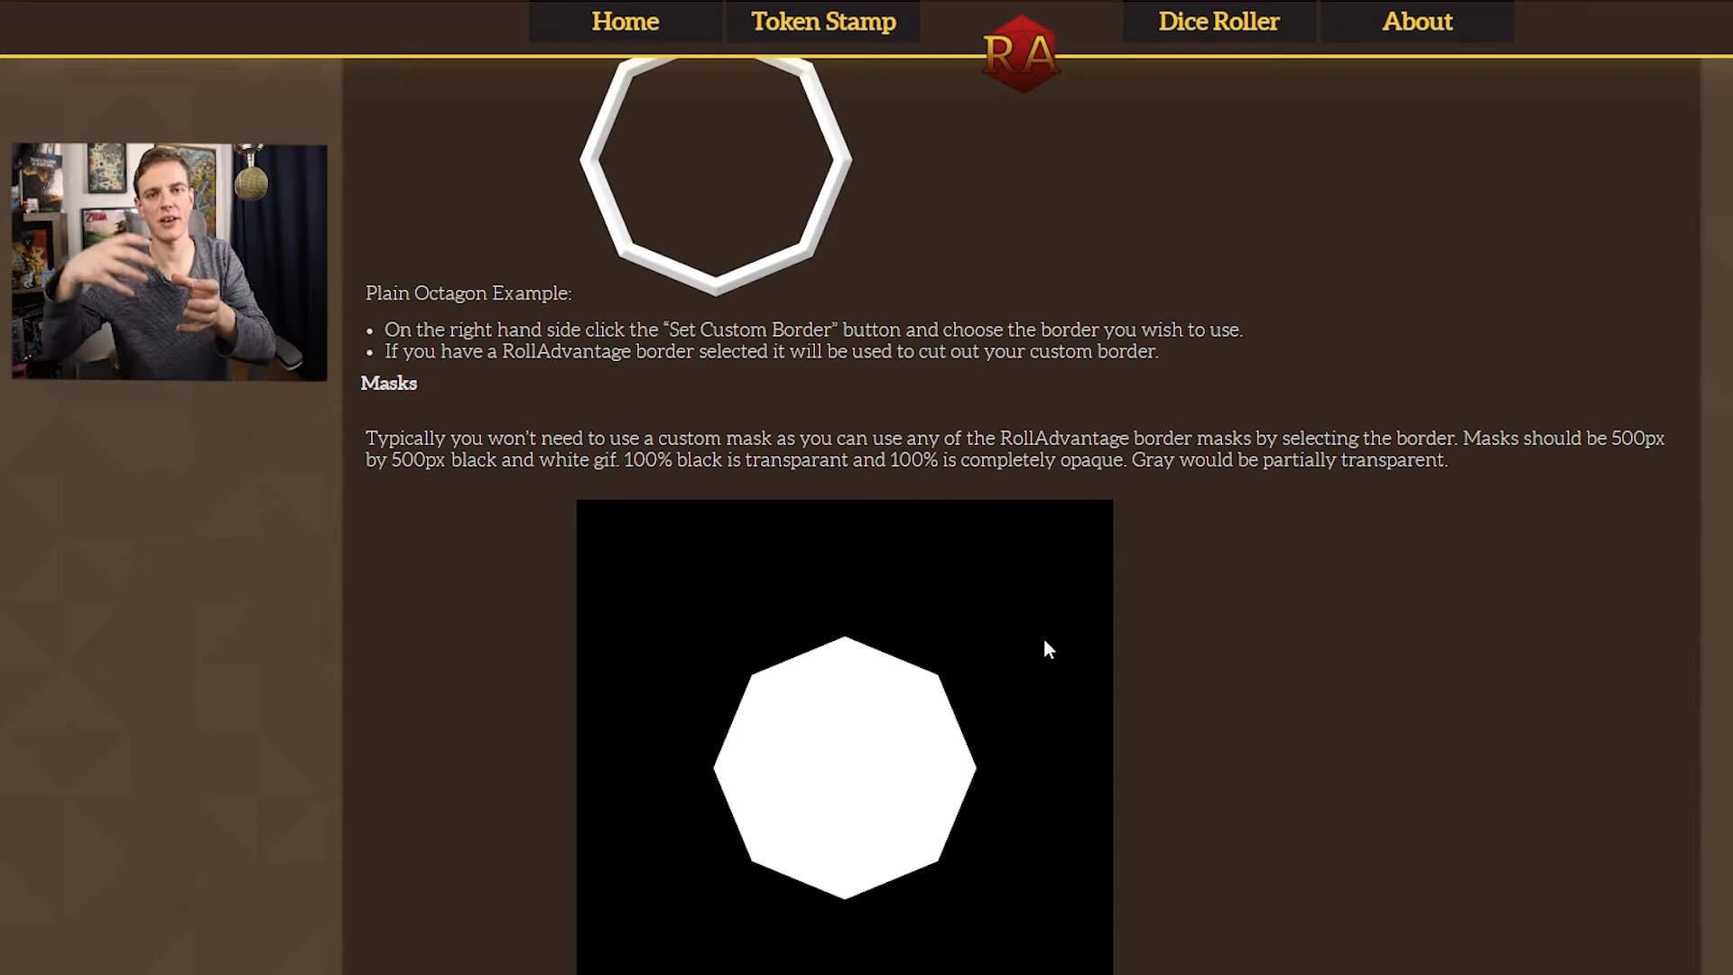
{"action": "scroll", "coordinate": [1064, 561], "scroll_direction": "down", "scroll_amount": 1}
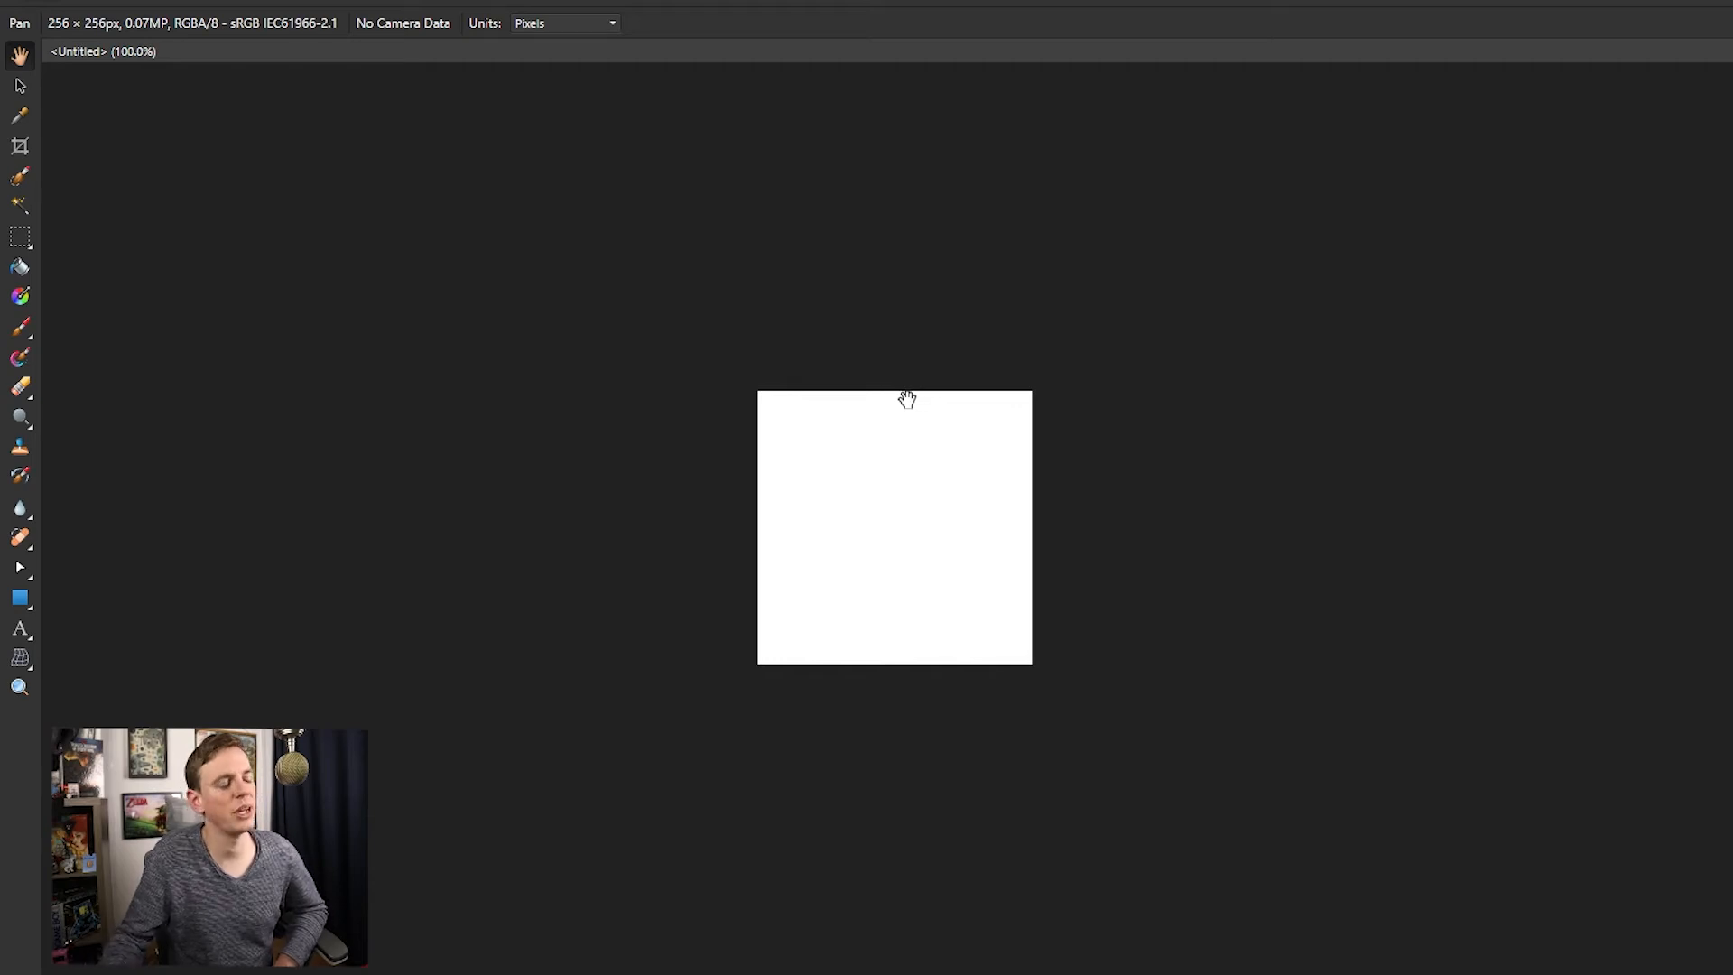
Step: Switch to Affinity Photo, give the blank 256 × 256 px document a transparent background and choose the Heart Tool
{"action": "left_click", "coordinate": [231, 1]}
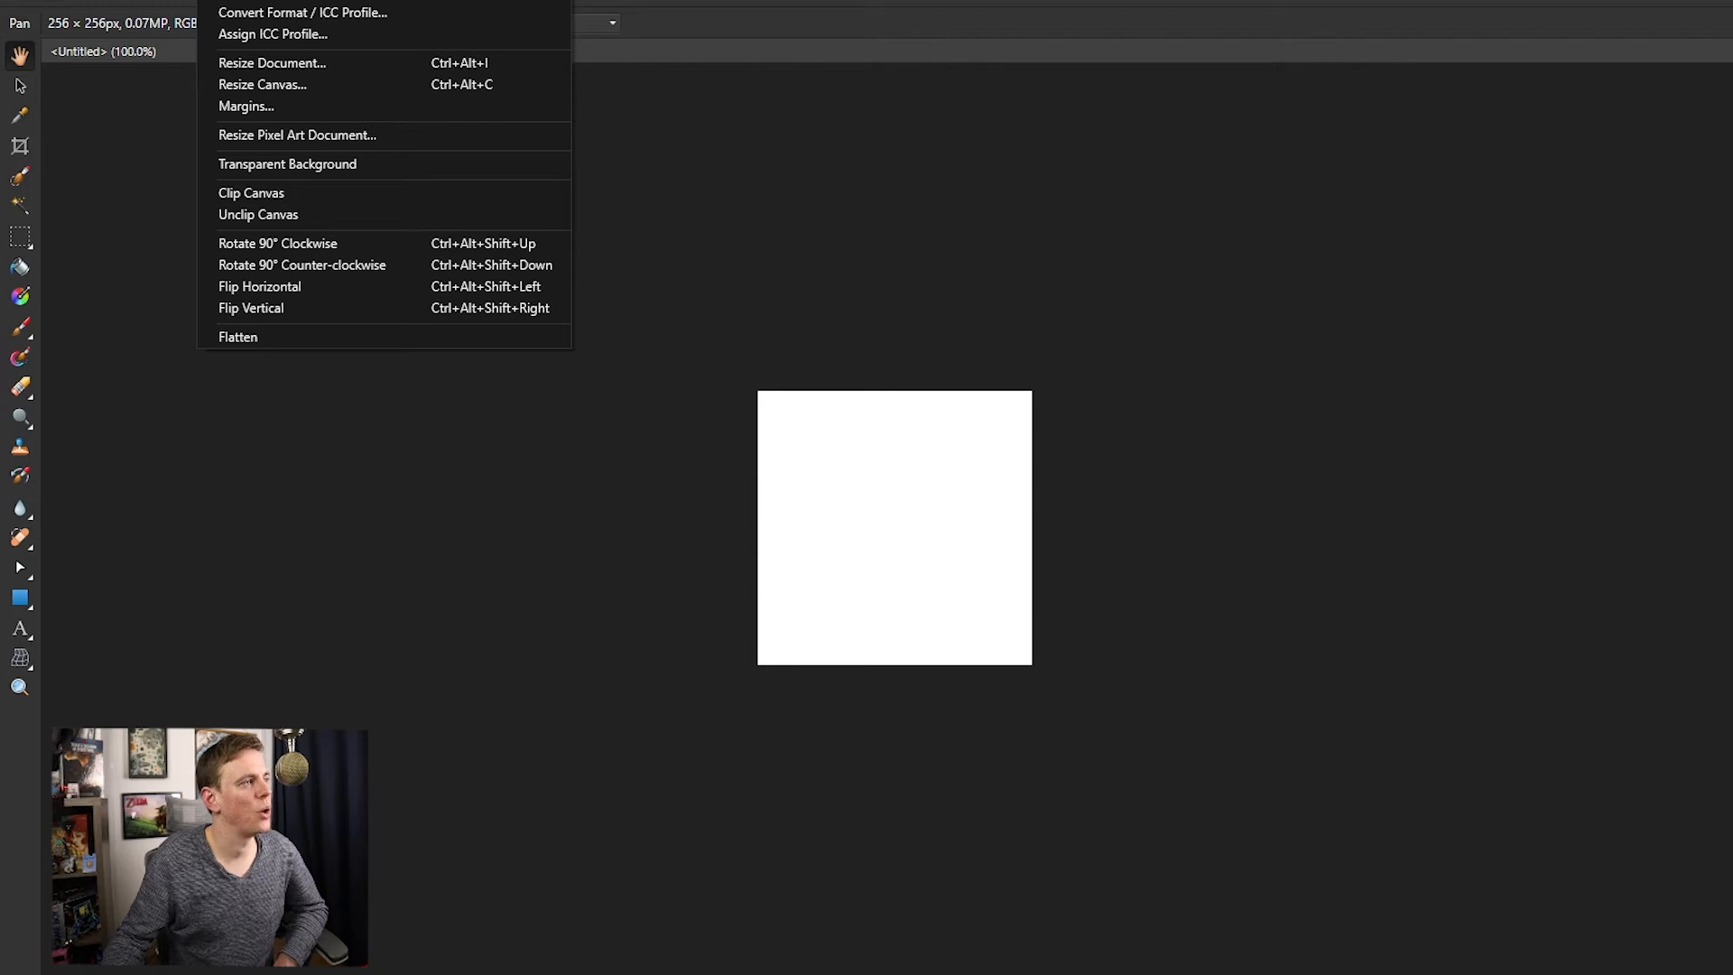
{"action": "left_click", "coordinate": [276, 164]}
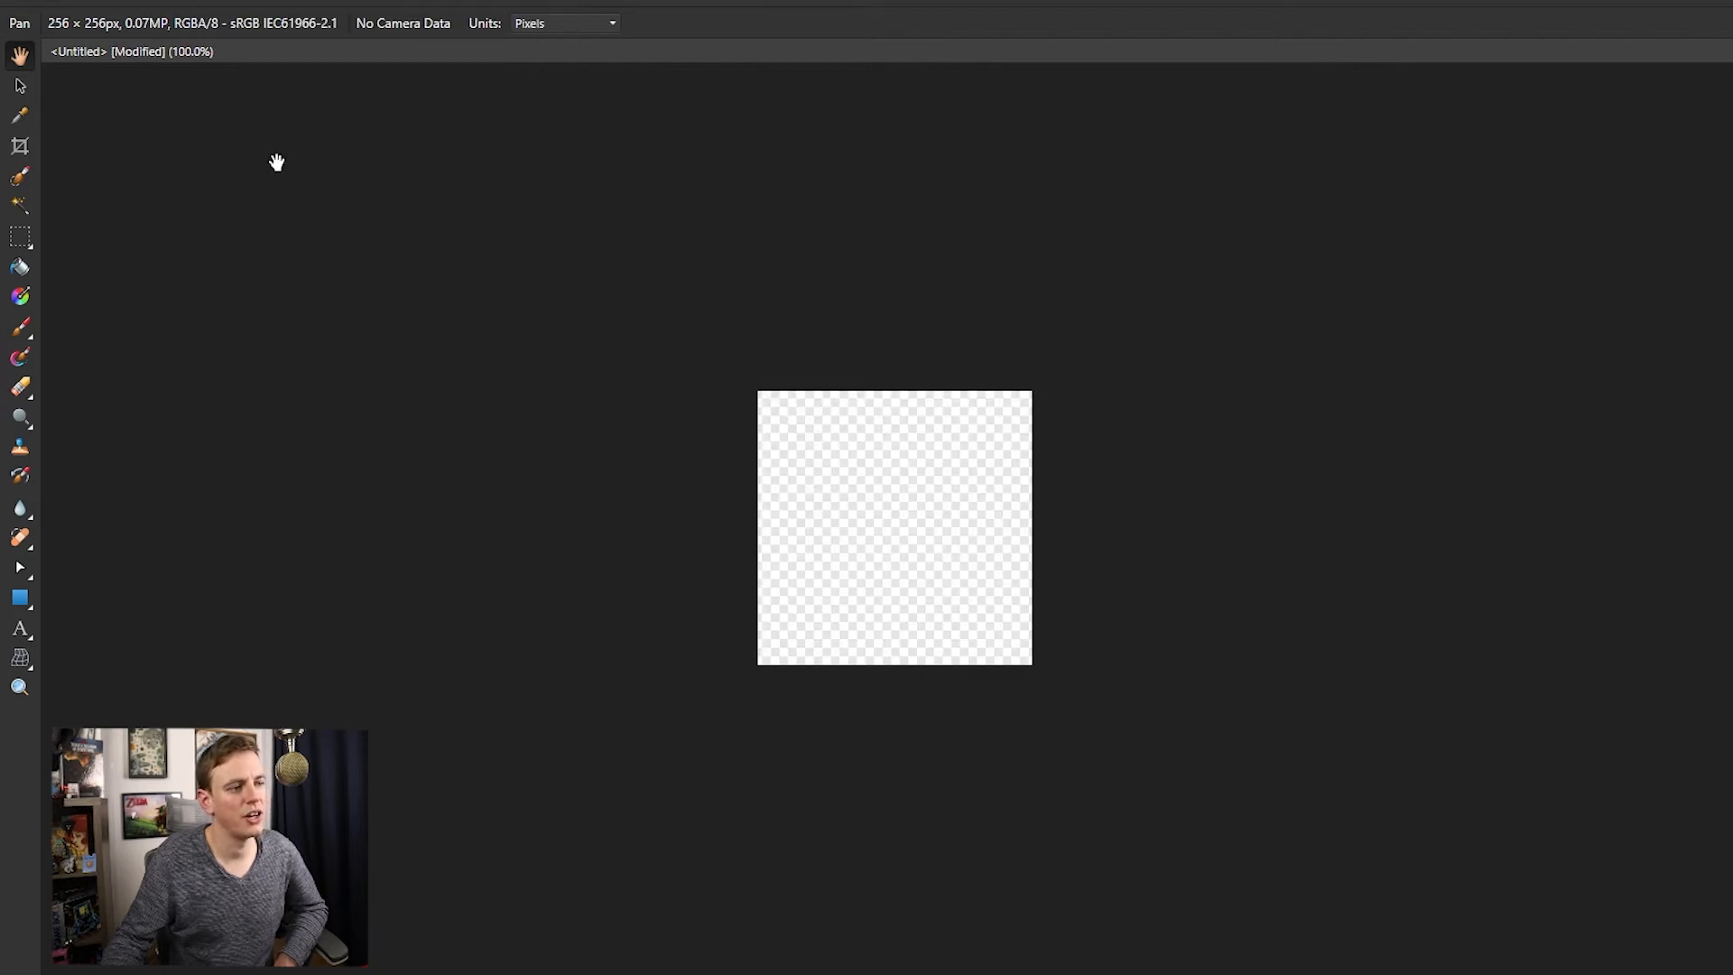
{"action": "left_click", "coordinate": [22, 599]}
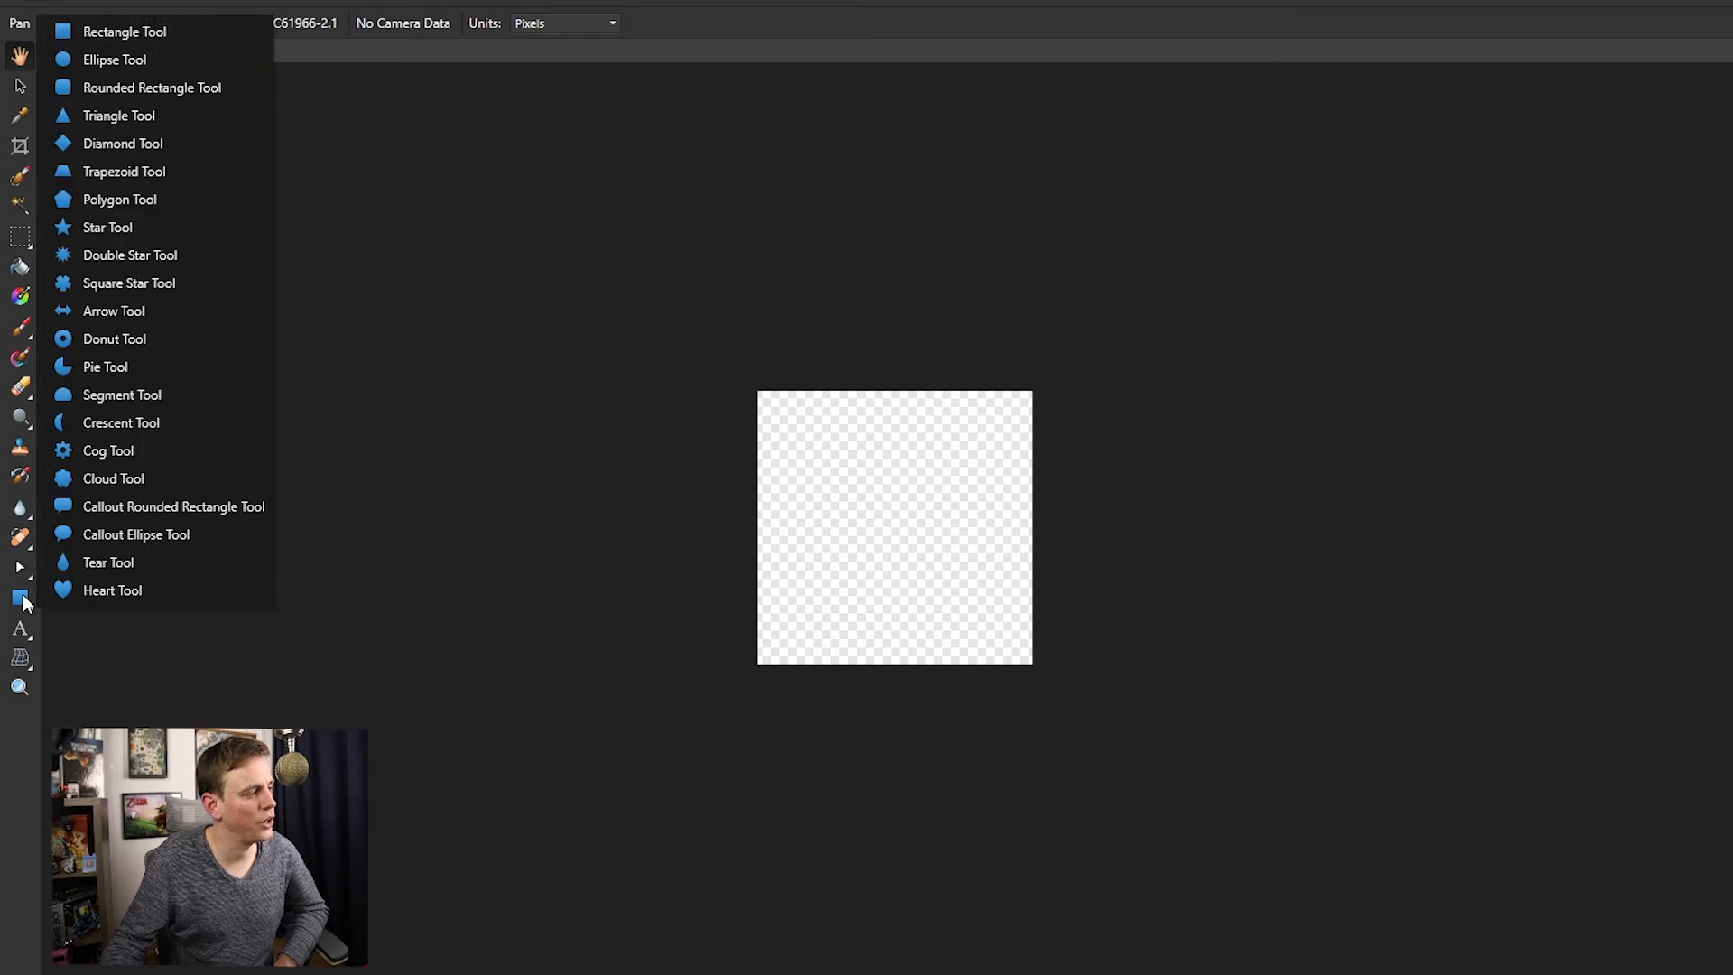
{"action": "left_click", "coordinate": [154, 593]}
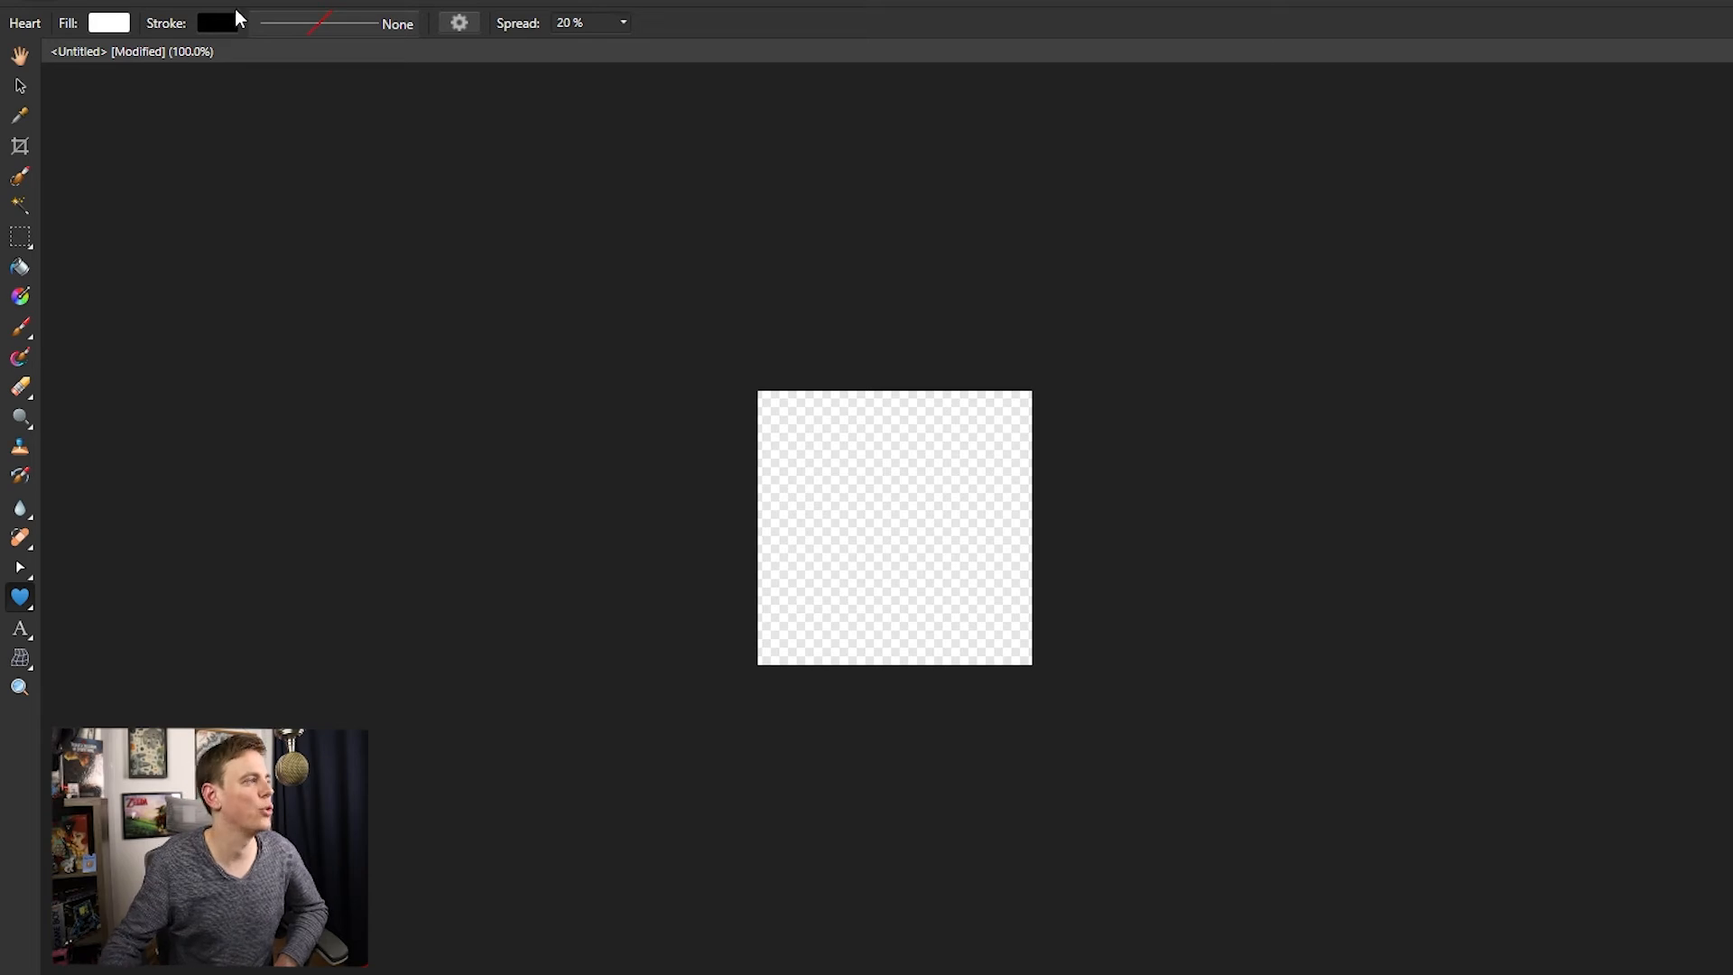
Step: Set the heart shape's fill to none and its stroke to white with a lightness of 100
{"action": "left_click", "coordinate": [125, 24]}
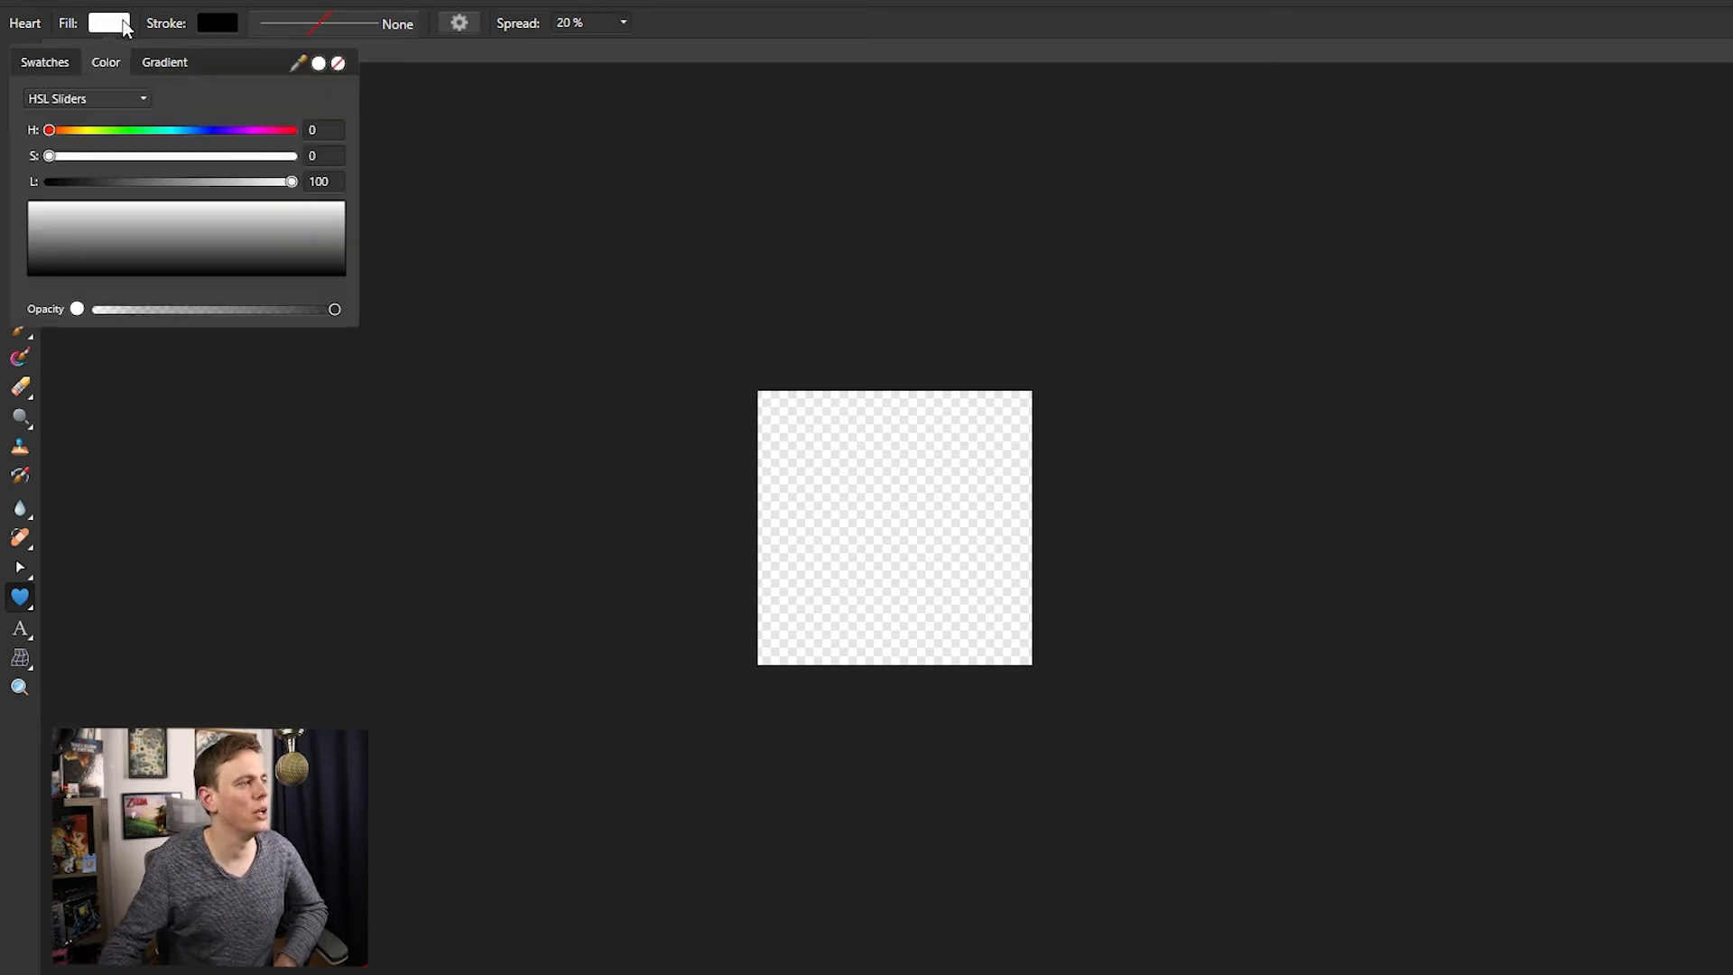
{"action": "left_click", "coordinate": [337, 65]}
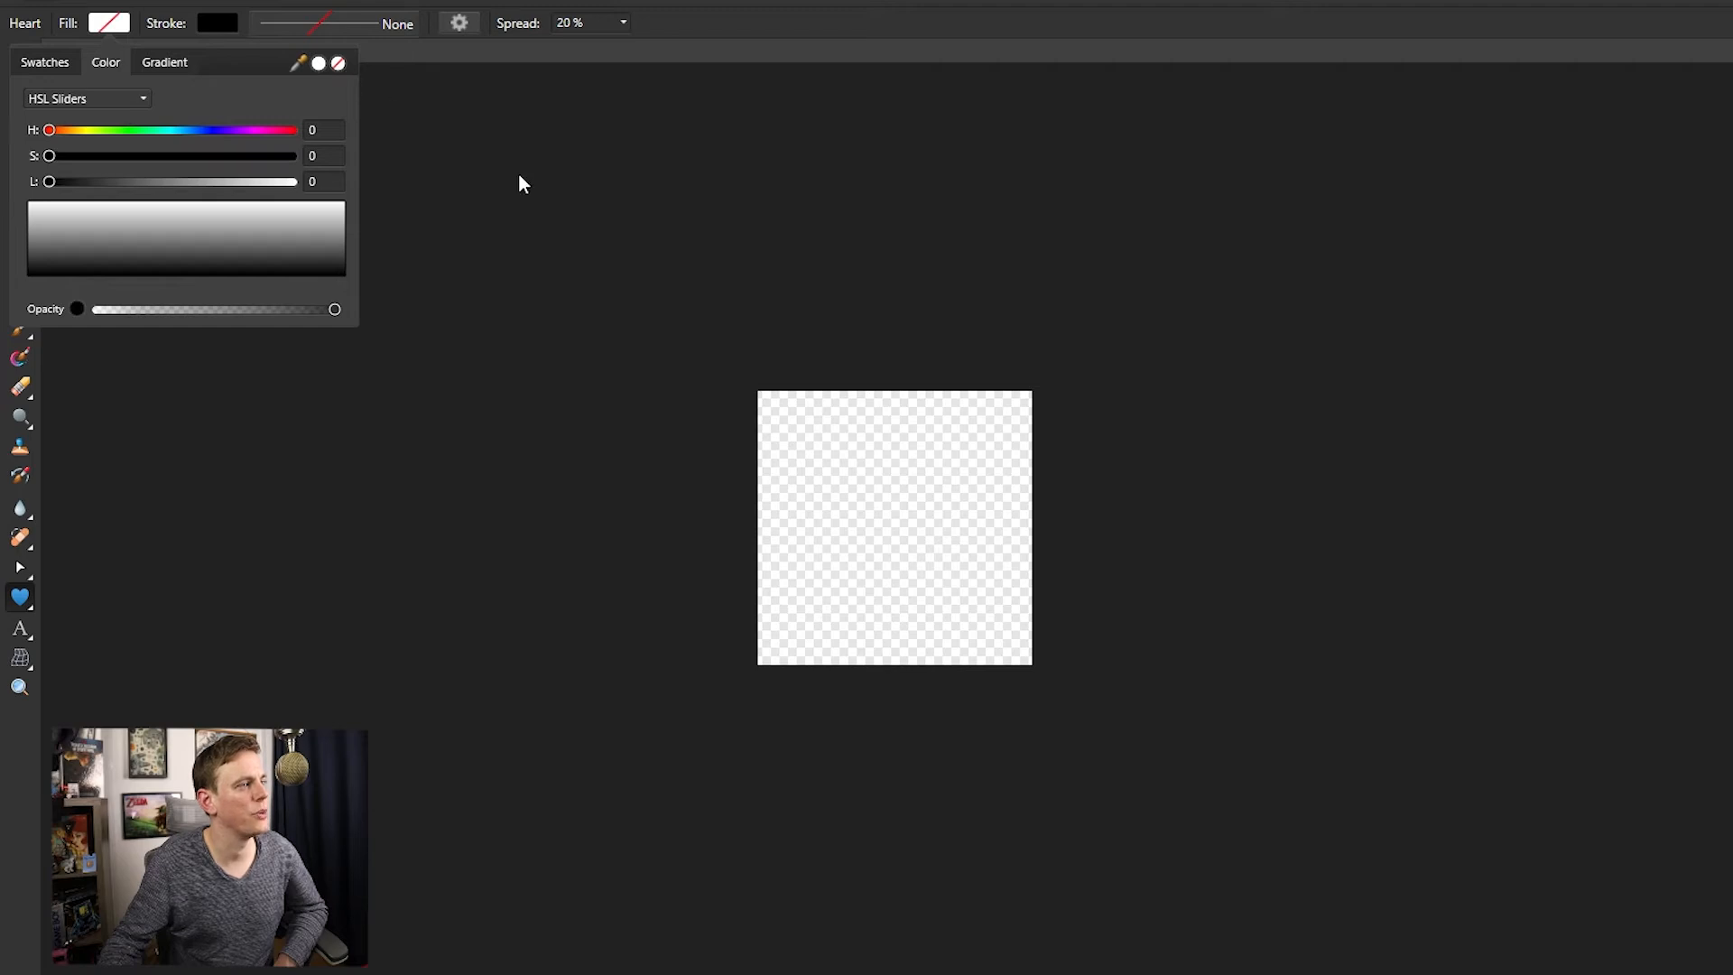
{"action": "left_click", "coordinate": [217, 21]}
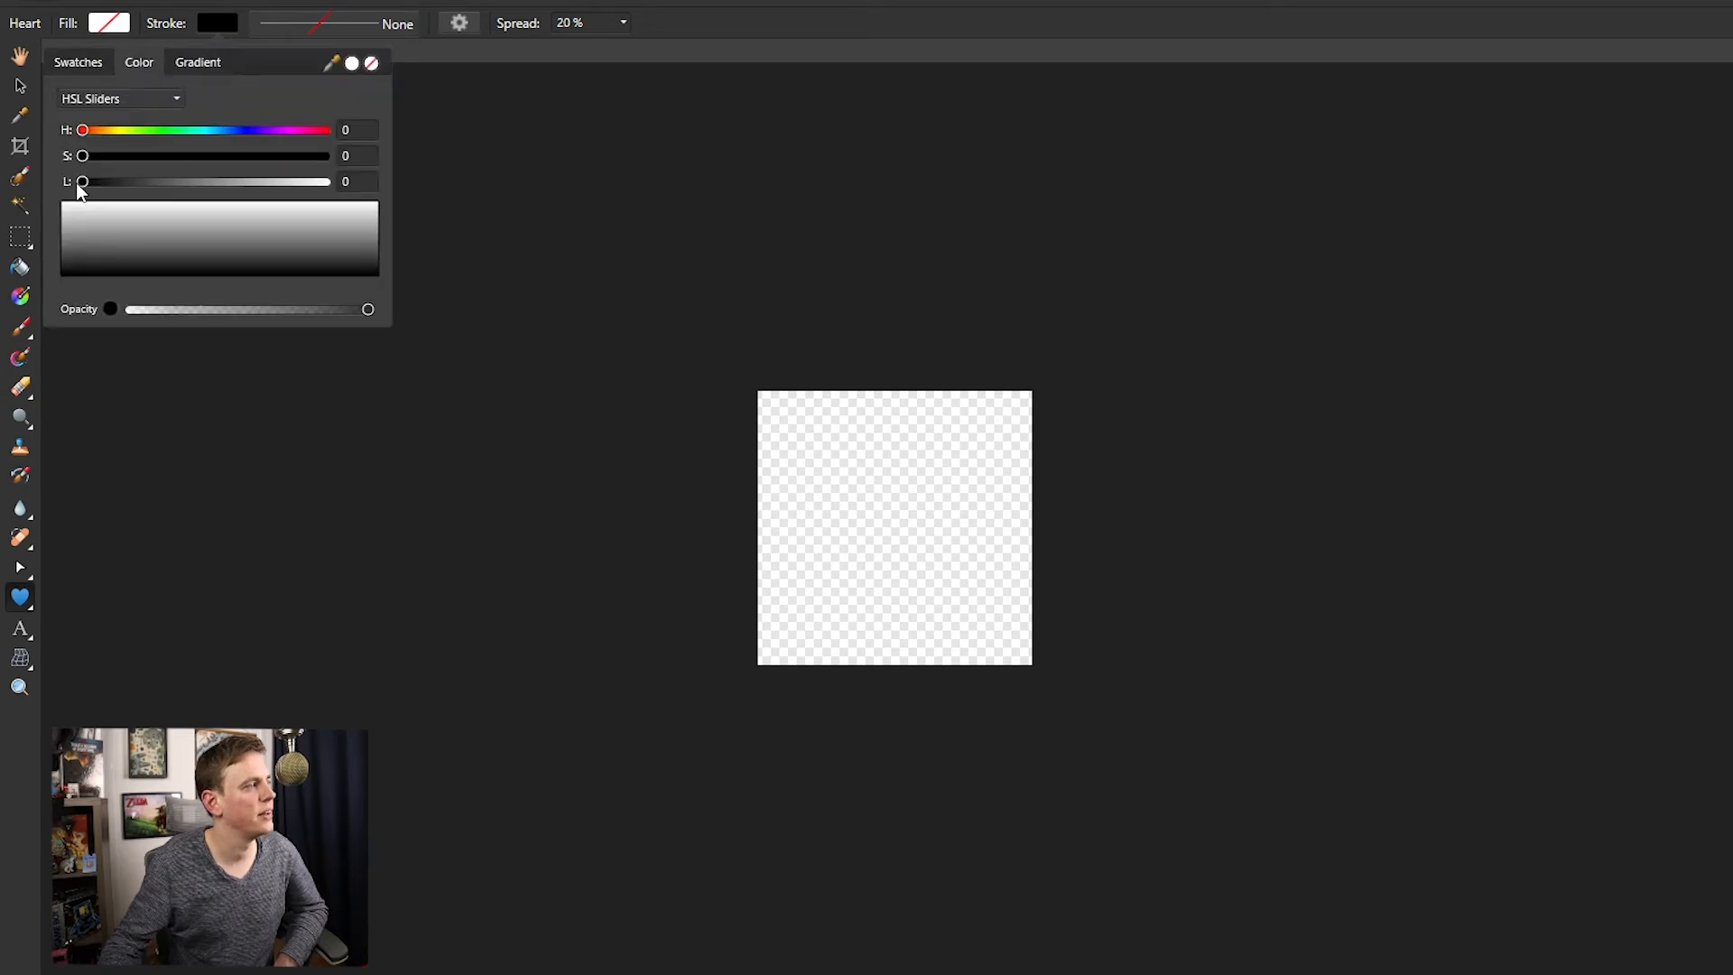
{"action": "left_click_drag", "start_coordinate": [85, 181], "coordinate": [346, 195]}
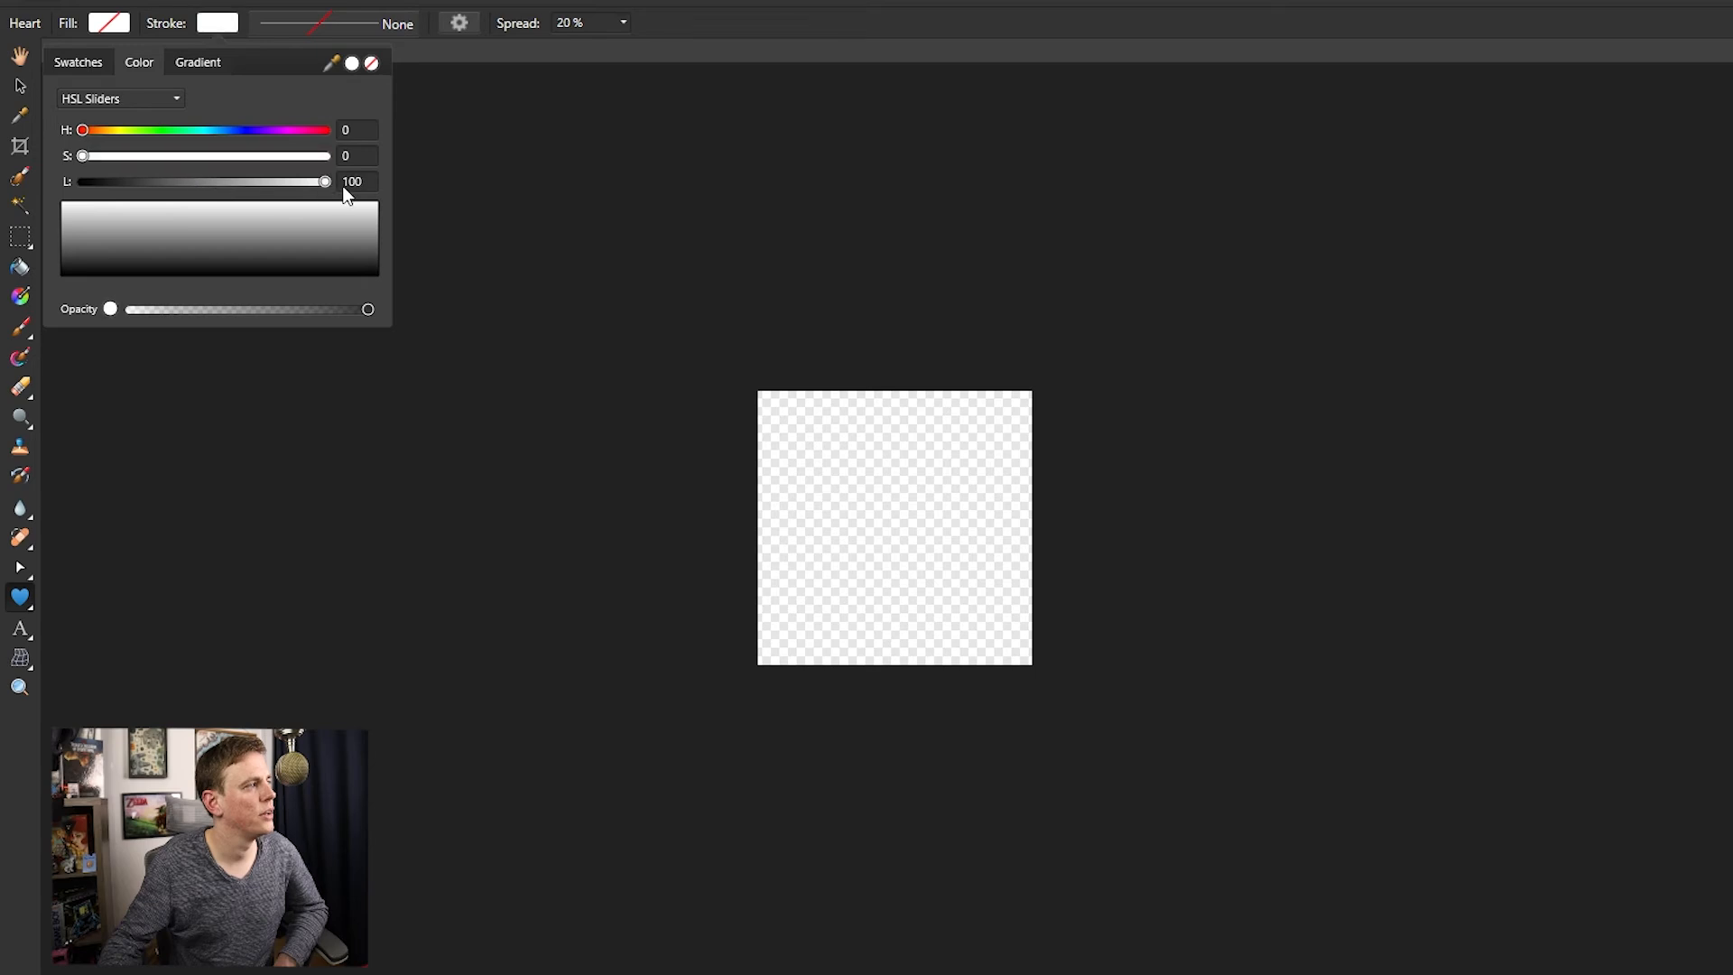
{"action": "left_click", "coordinate": [218, 24]}
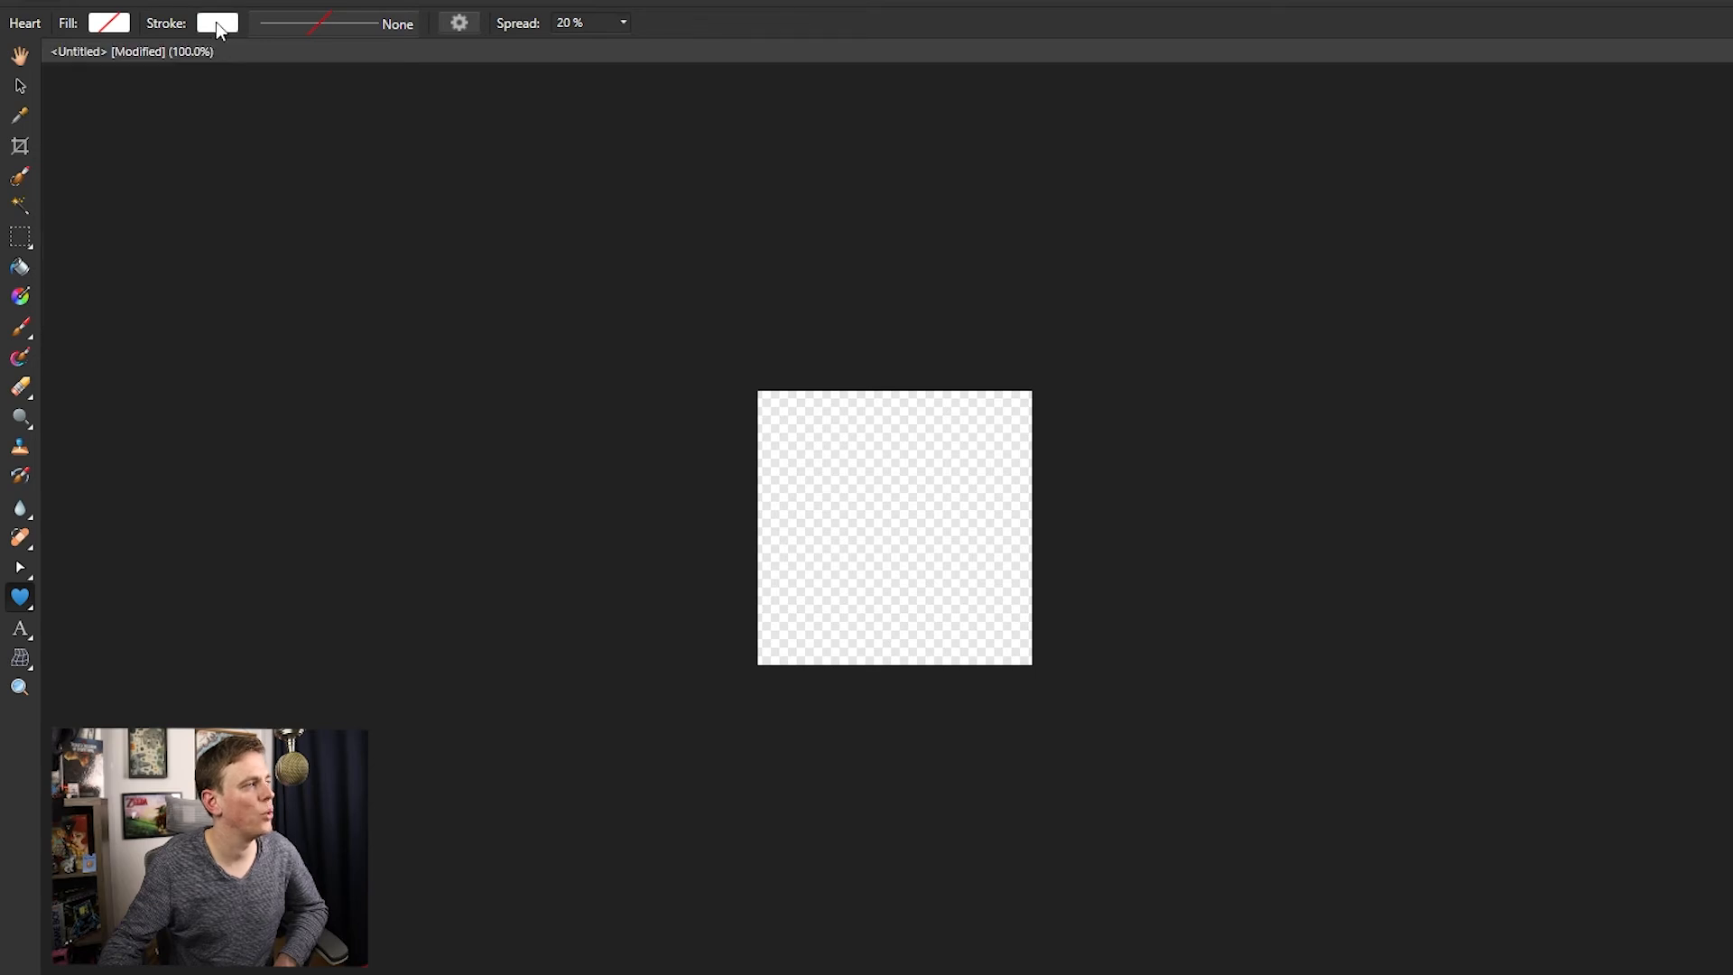
Step: Set the stroke width to 5 pt and draw a heart outline from the canvas centre, nearly as wide as the canvas
{"action": "left_click", "coordinate": [333, 20]}
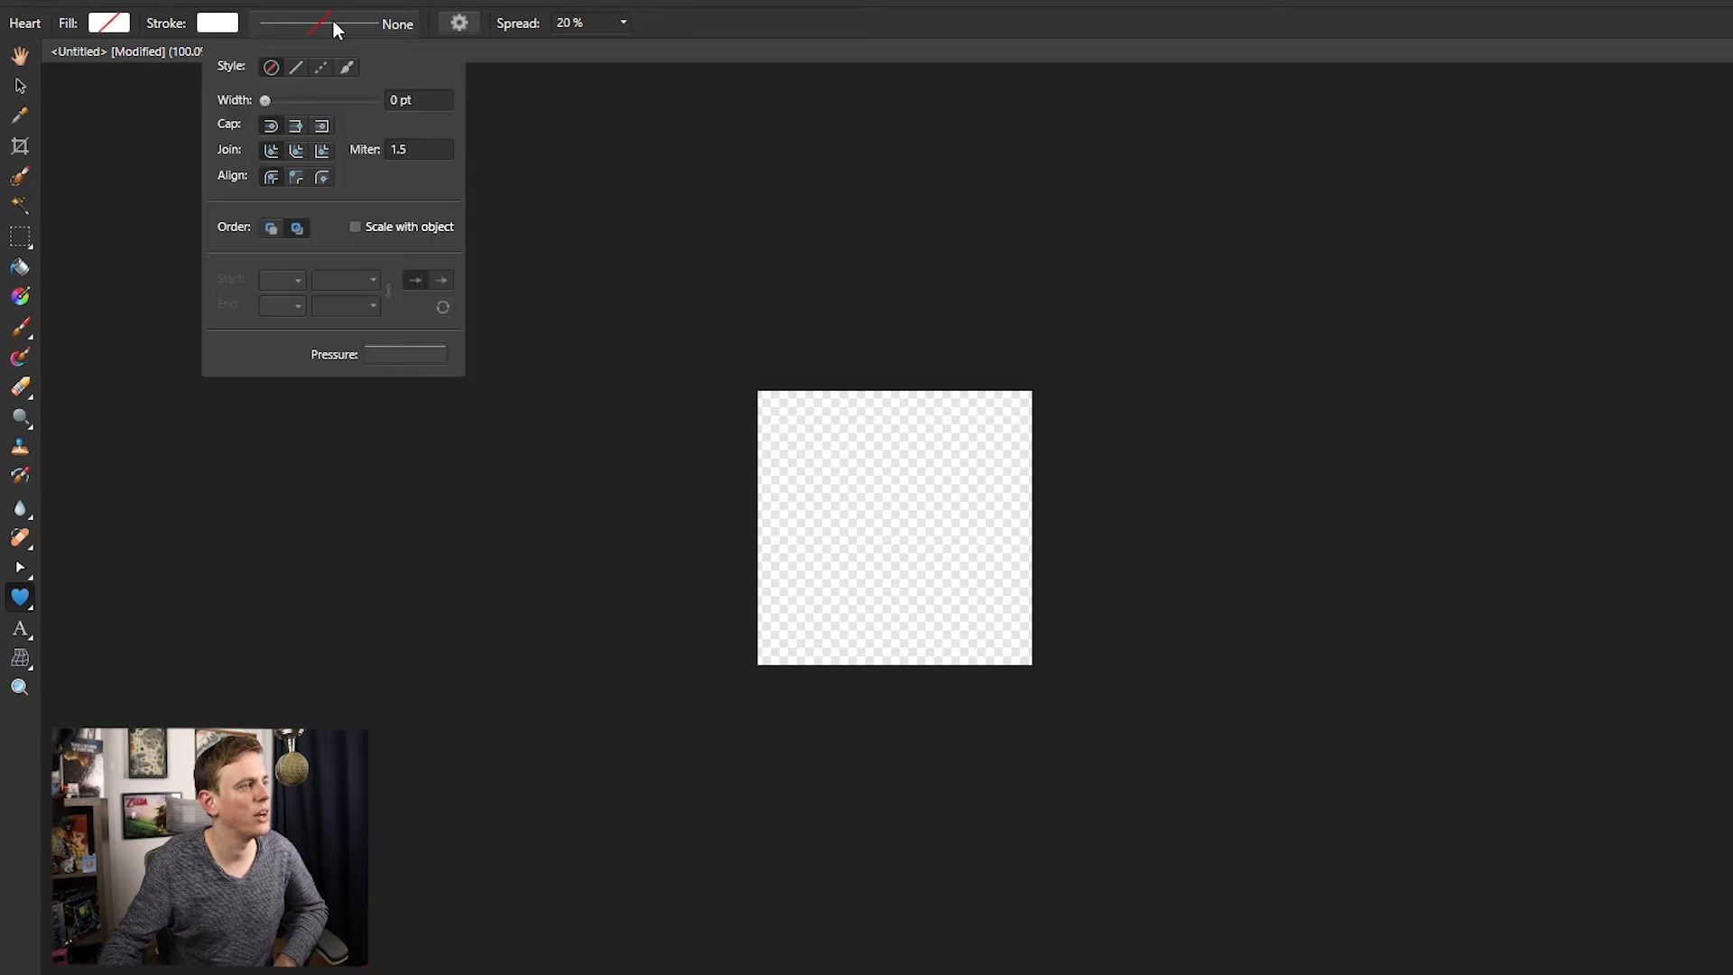
{"action": "left_click", "coordinate": [439, 100]}
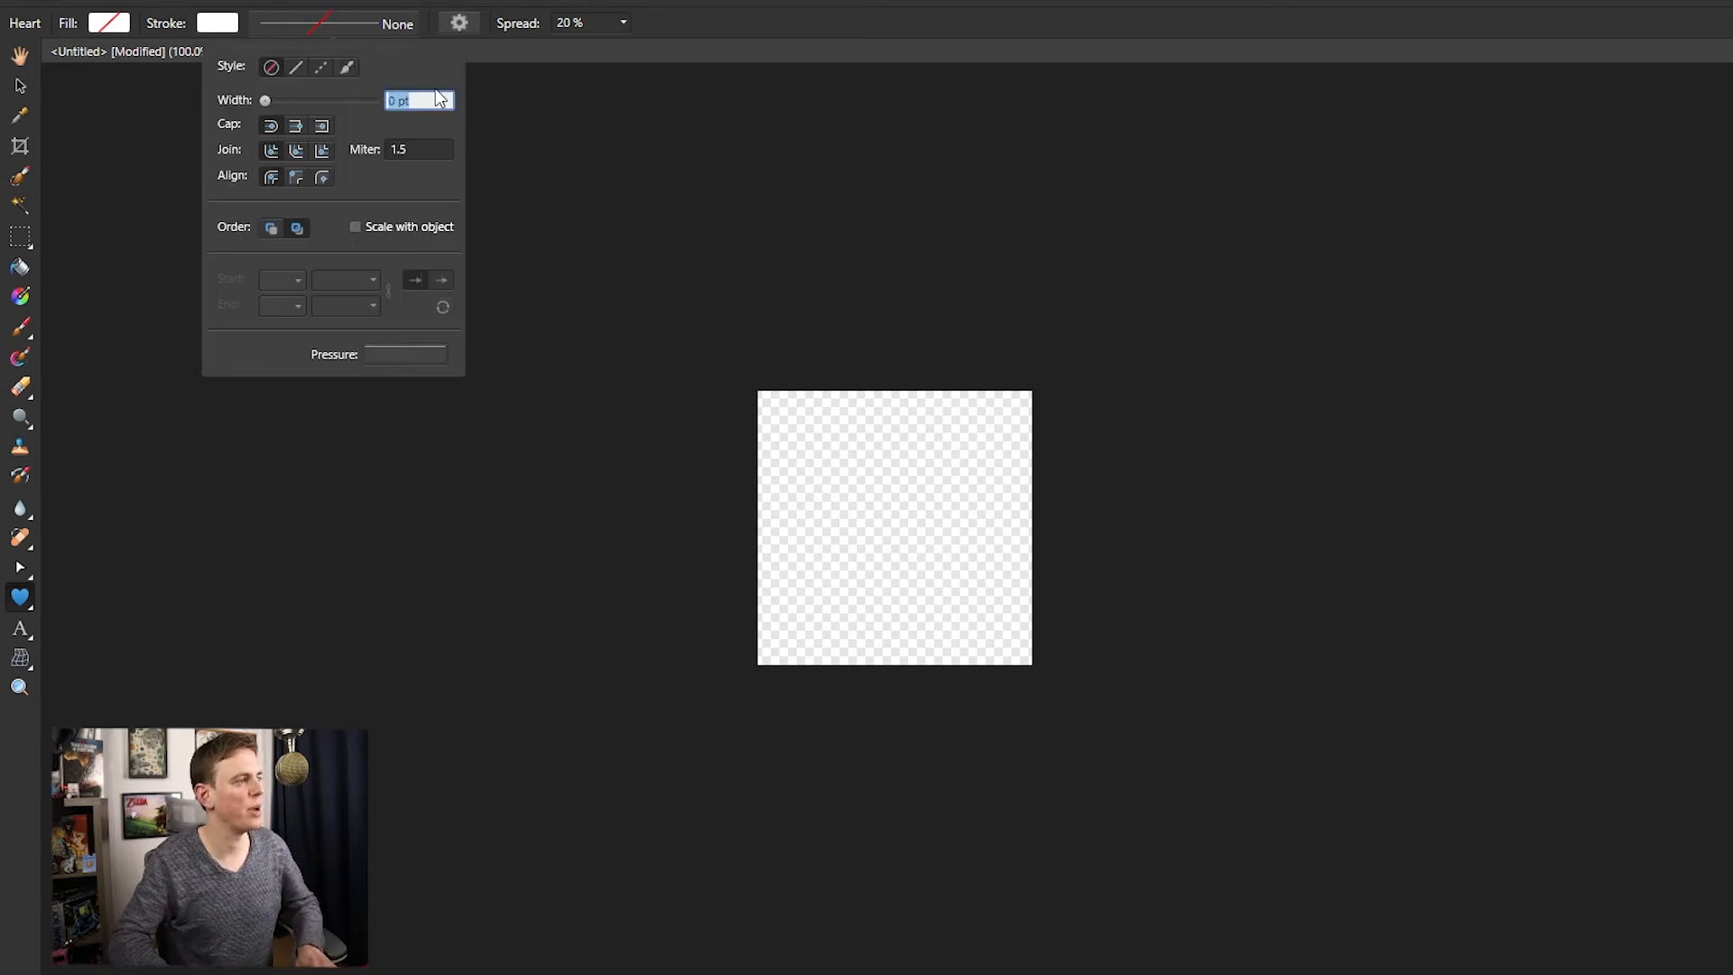
{"action": "type", "text": "5"}
{"action": "key", "text": "Return"}
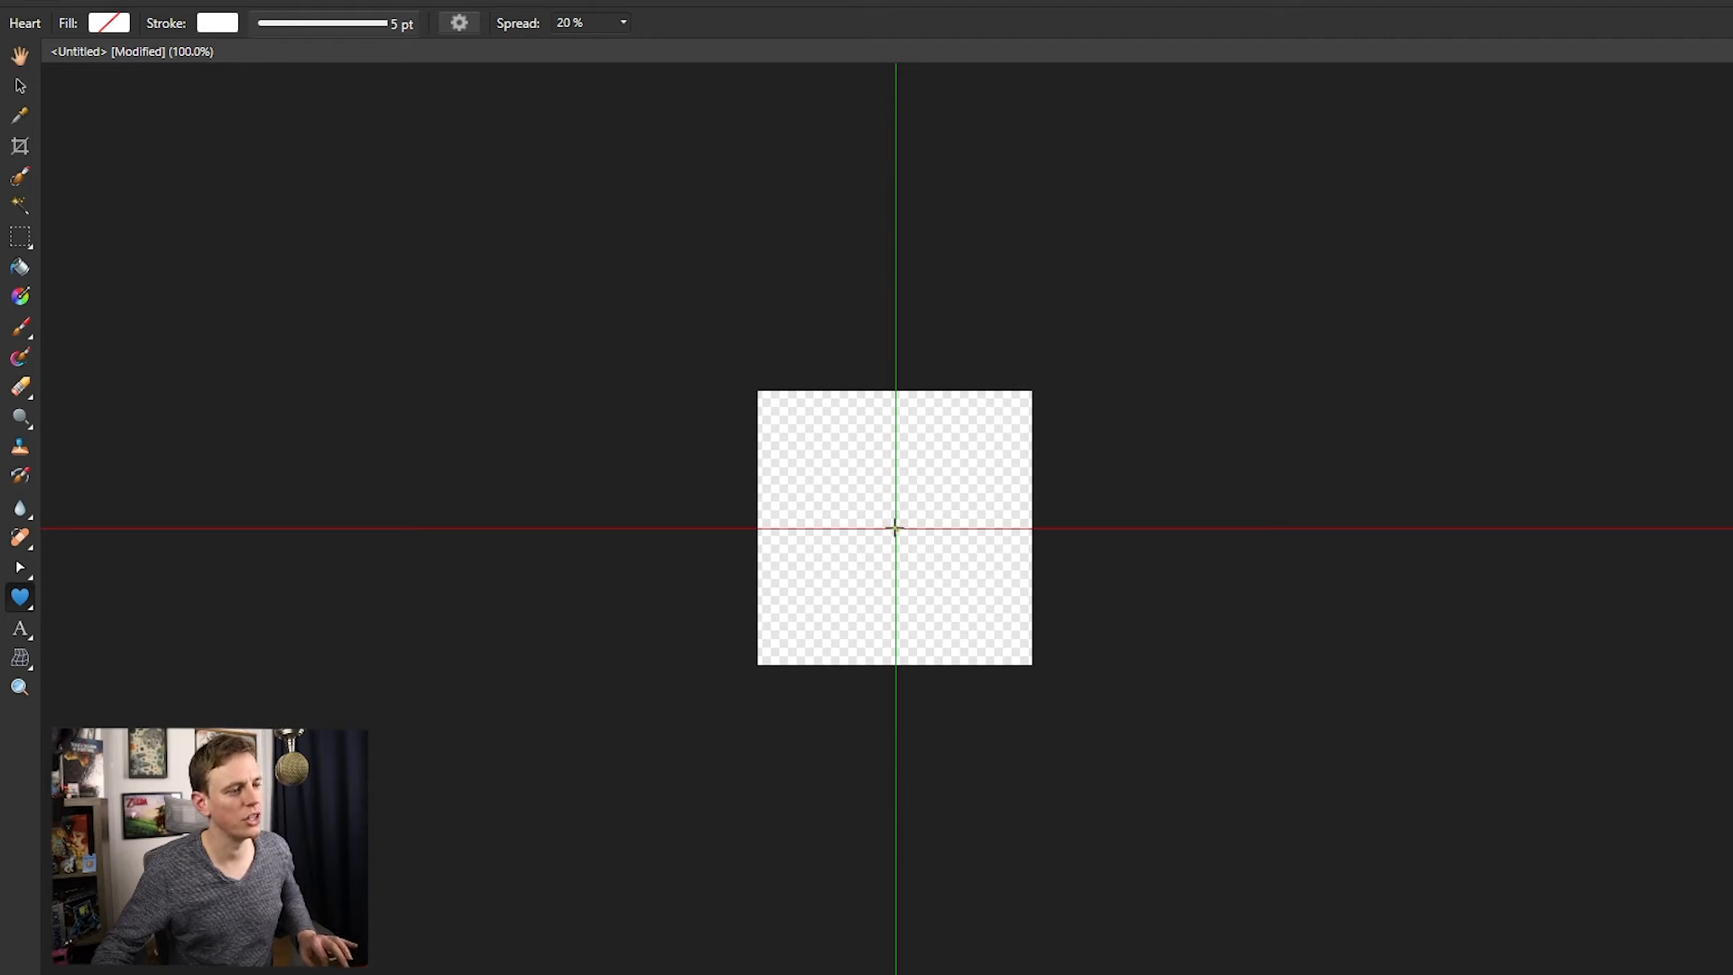
{"action": "left_click_drag", "start_coordinate": [896, 528], "coordinate": [1024, 432]}
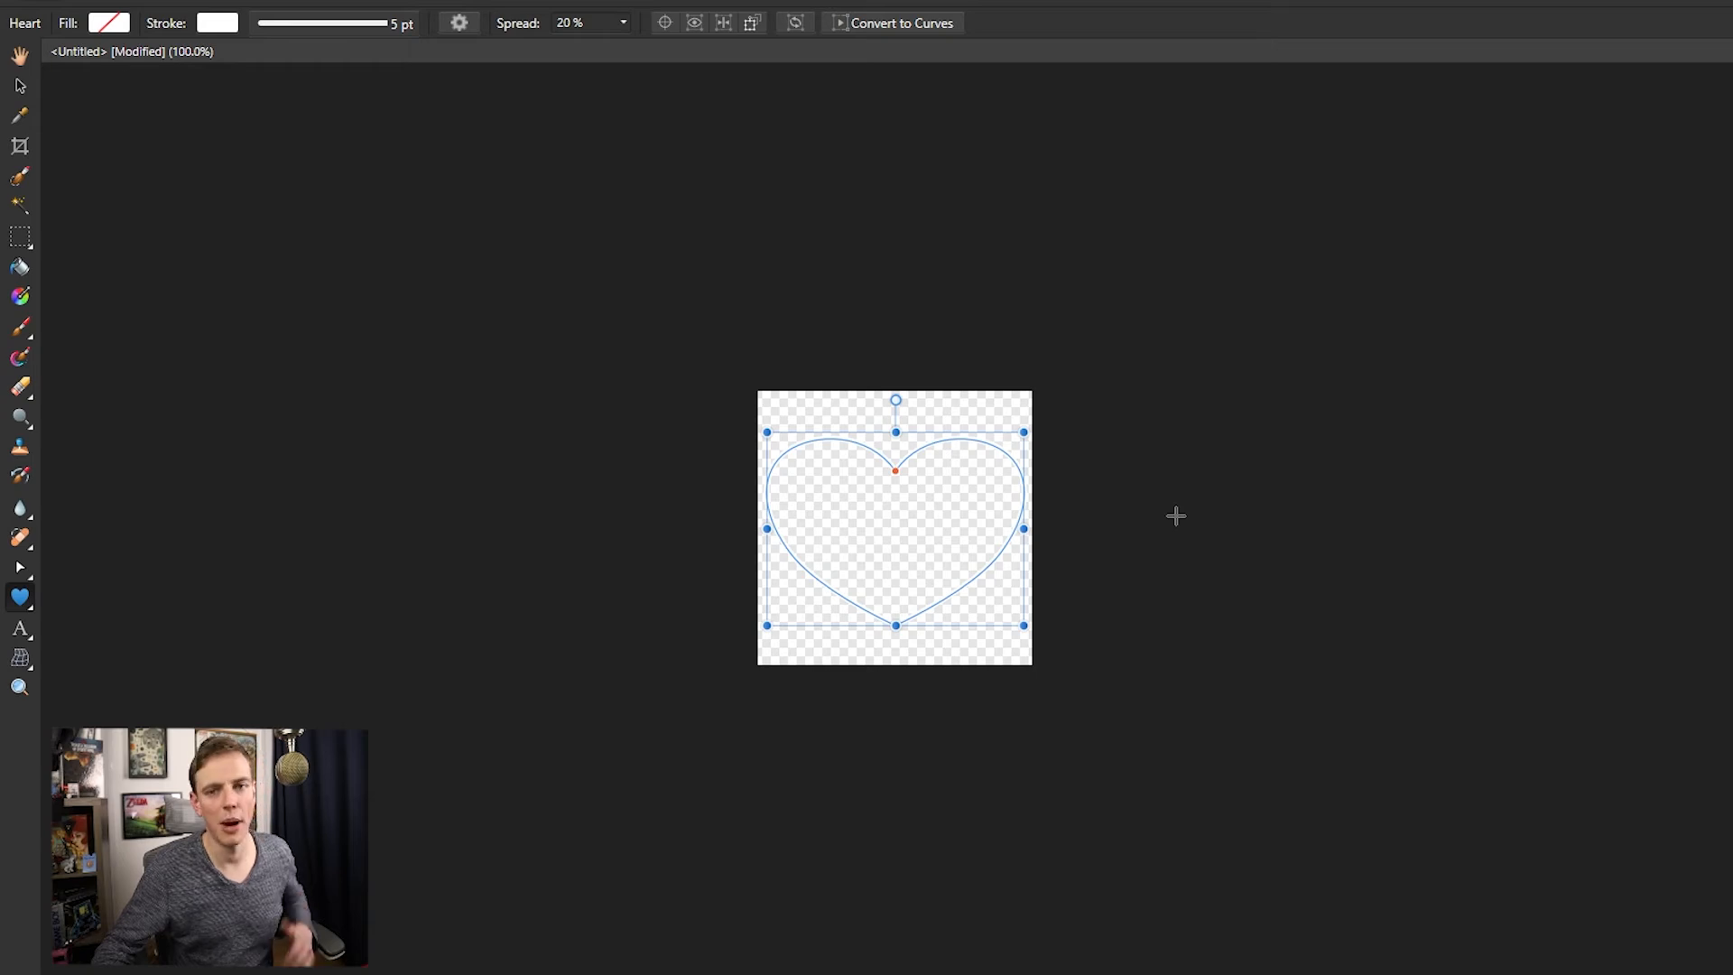
{"action": "left_click", "coordinate": [1176, 510]}
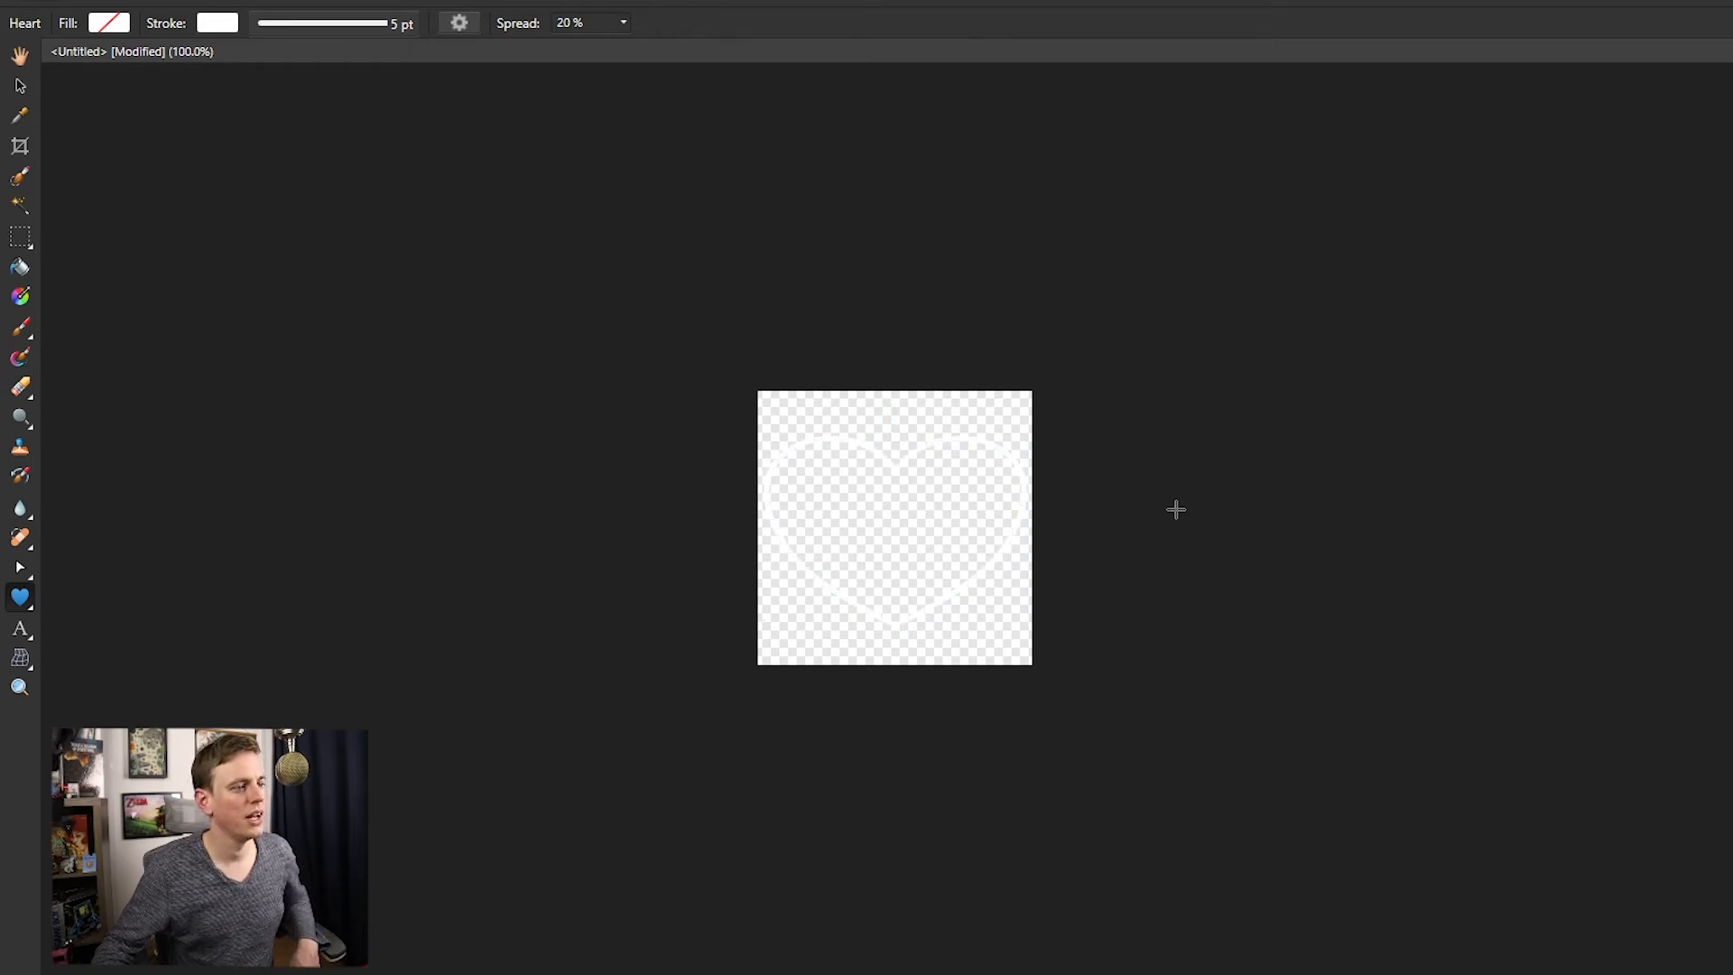
Step: Export the whole document as a 256 × 256 px PNG into the Demo folder on the Desktop
{"action": "left_click", "coordinate": [65, 0]}
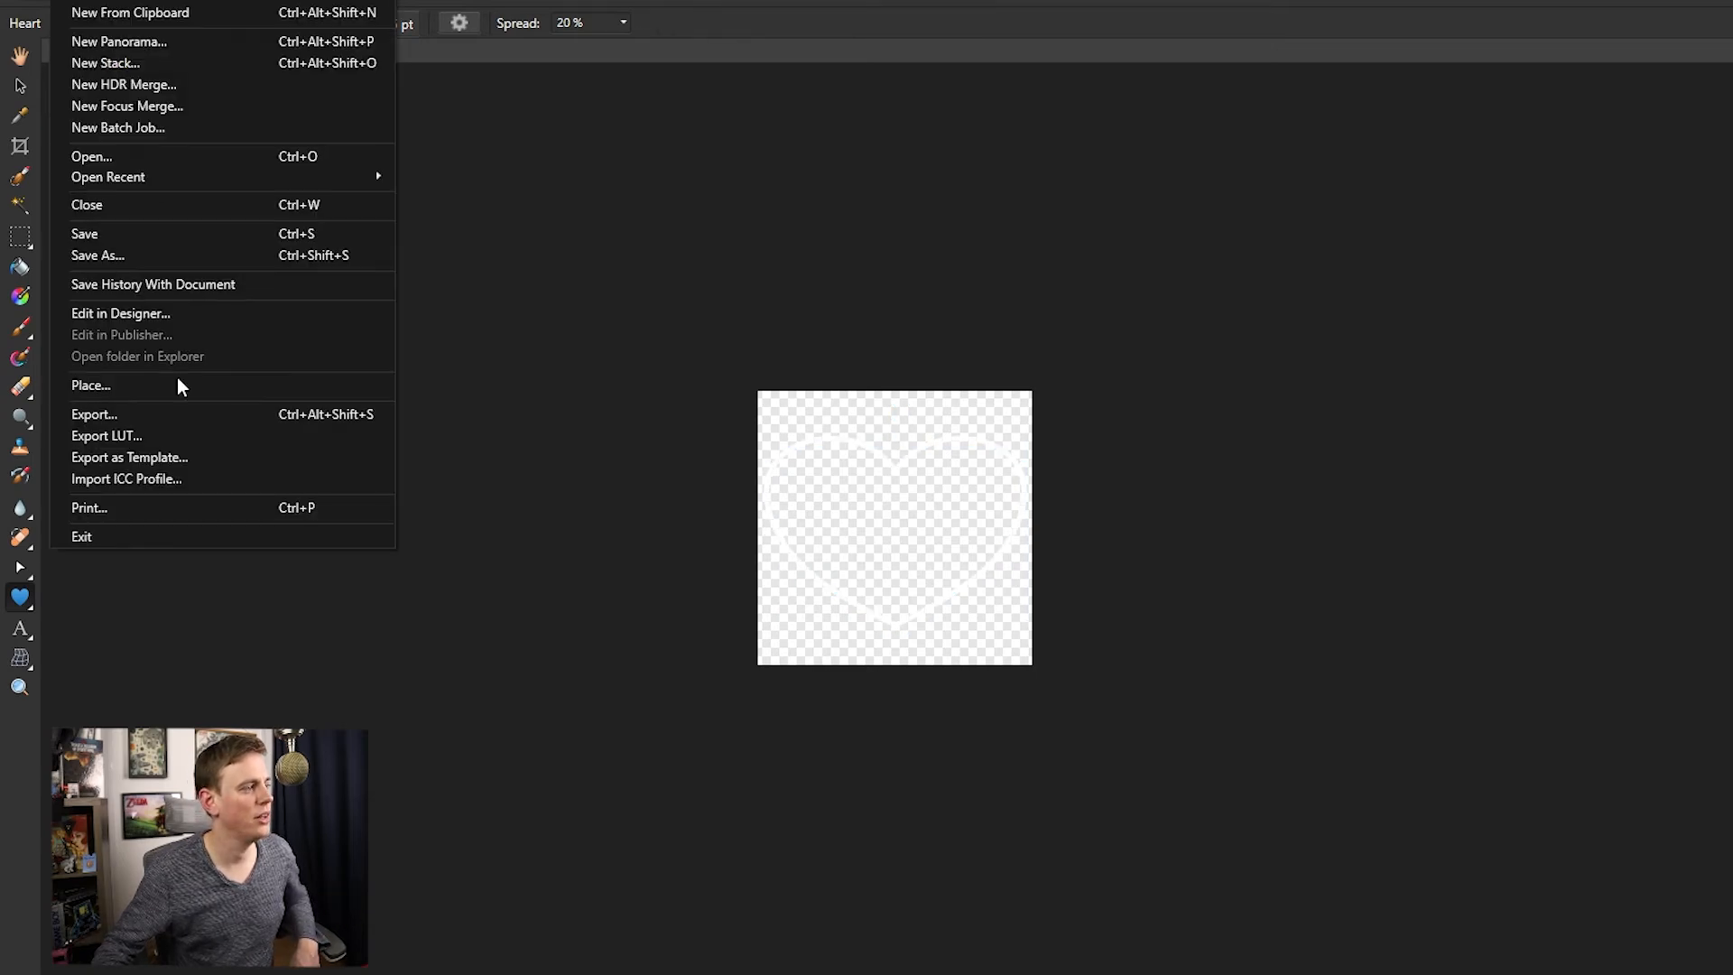
{"action": "left_click", "coordinate": [104, 415]}
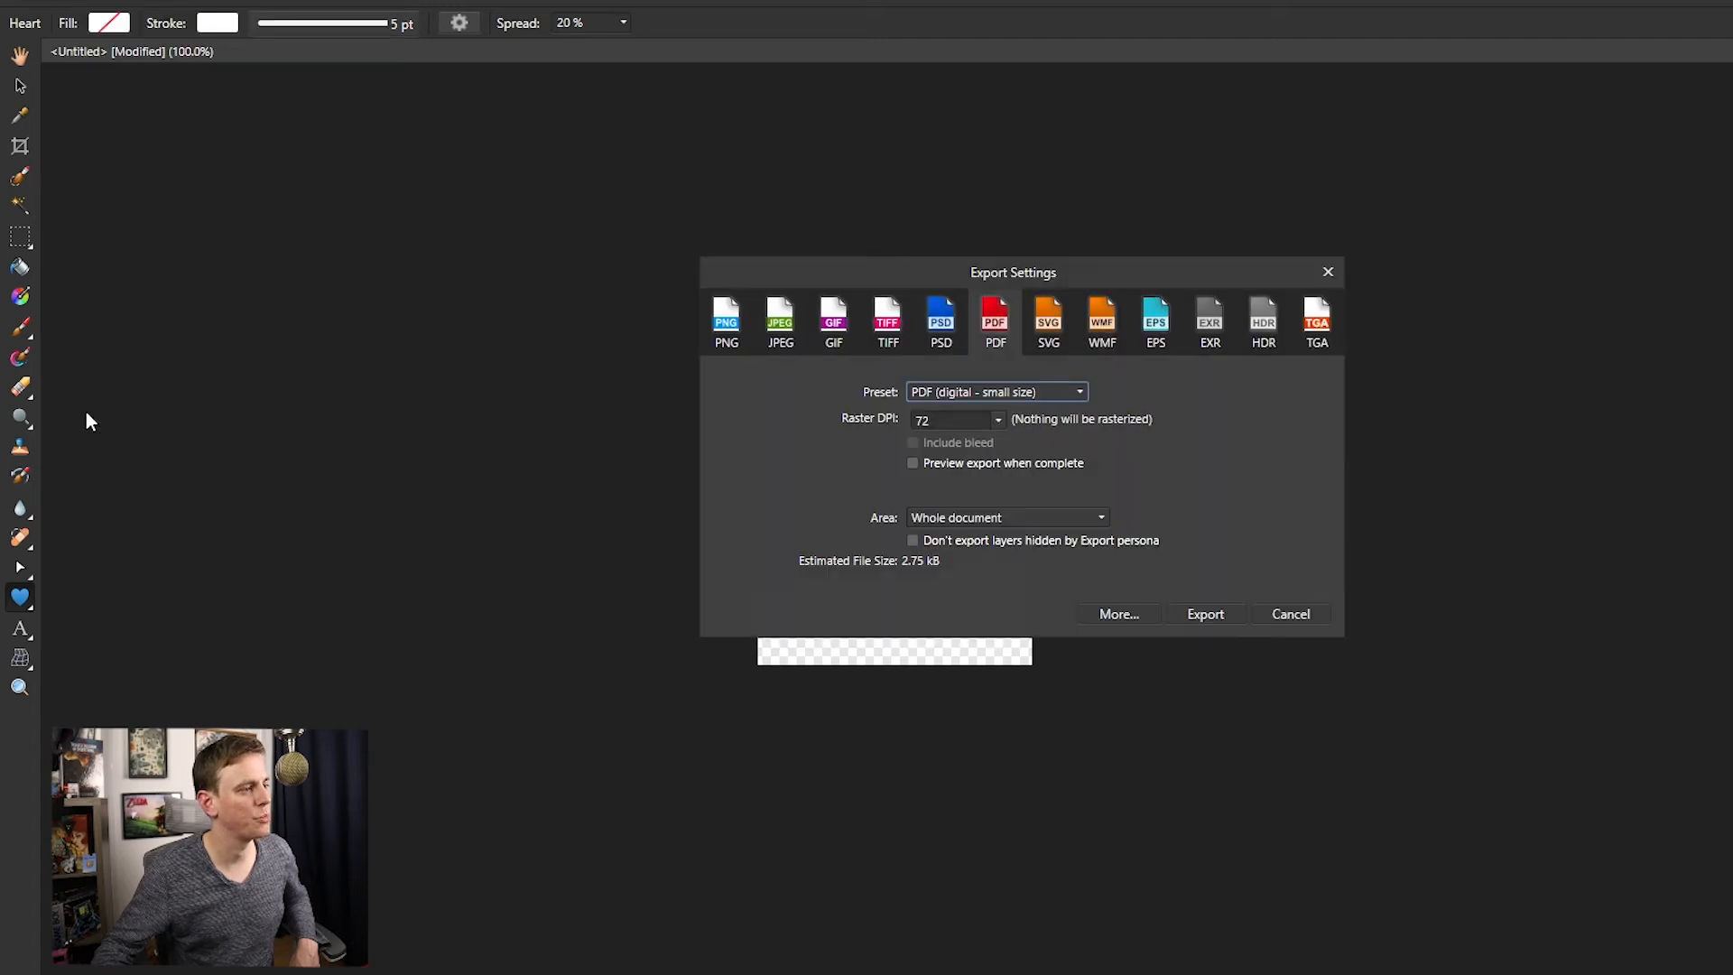
{"action": "left_click", "coordinate": [715, 329]}
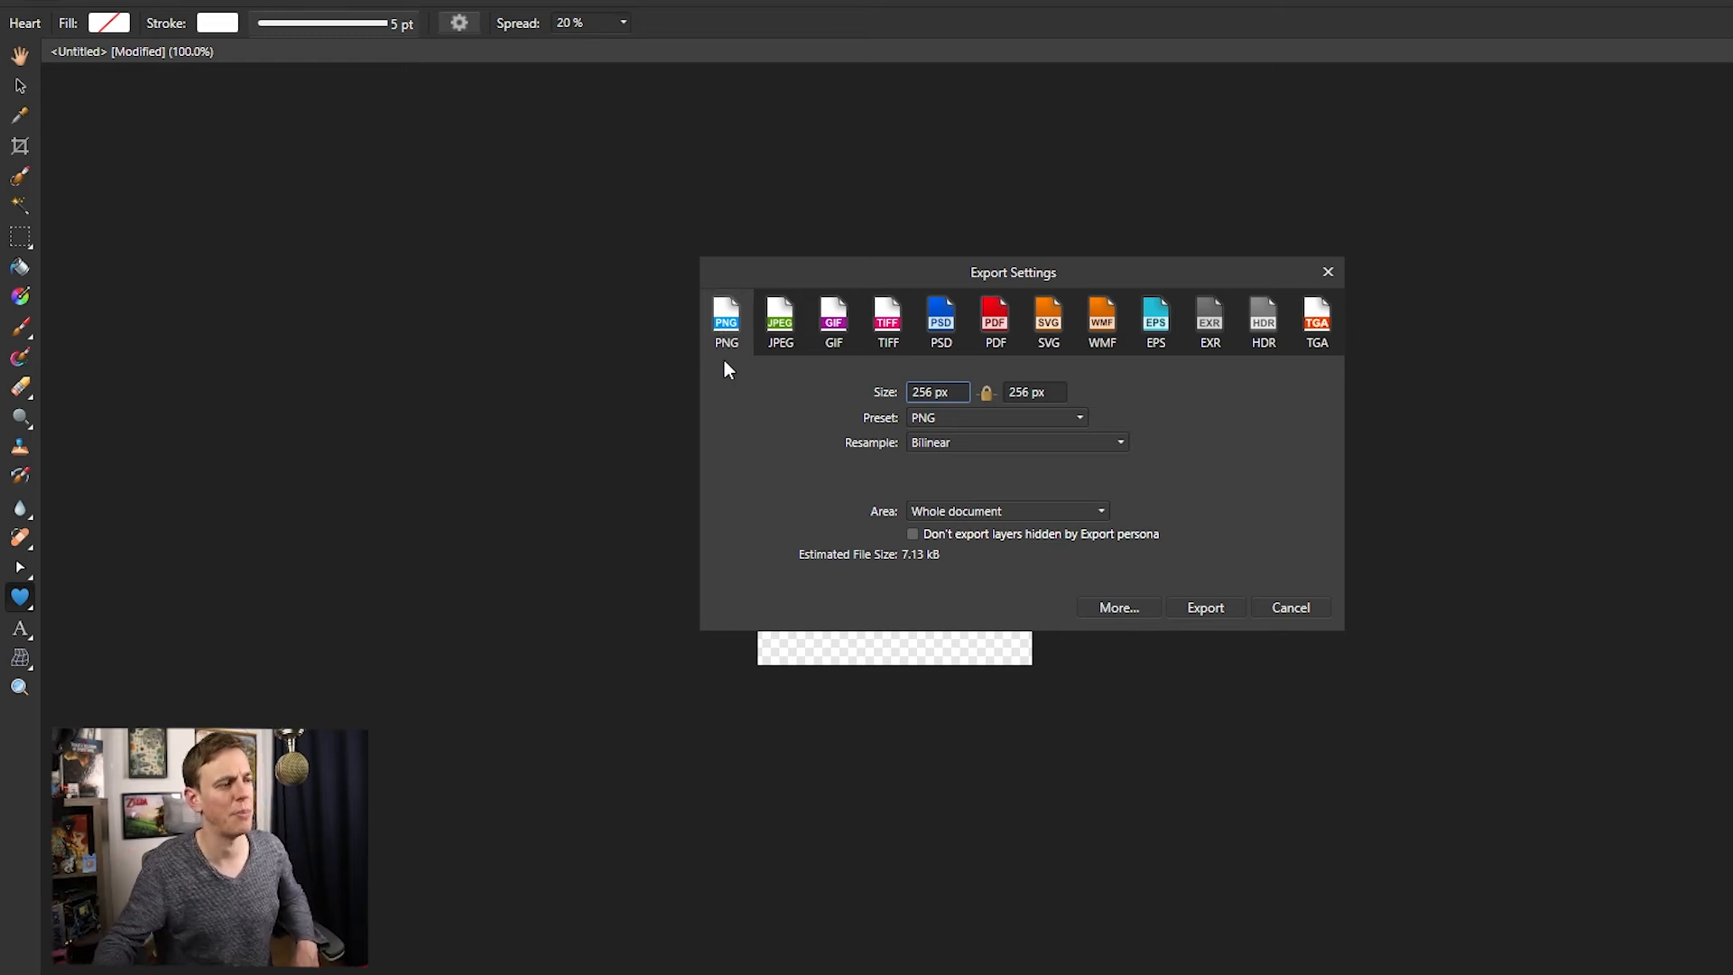
{"action": "left_click", "coordinate": [1206, 608]}
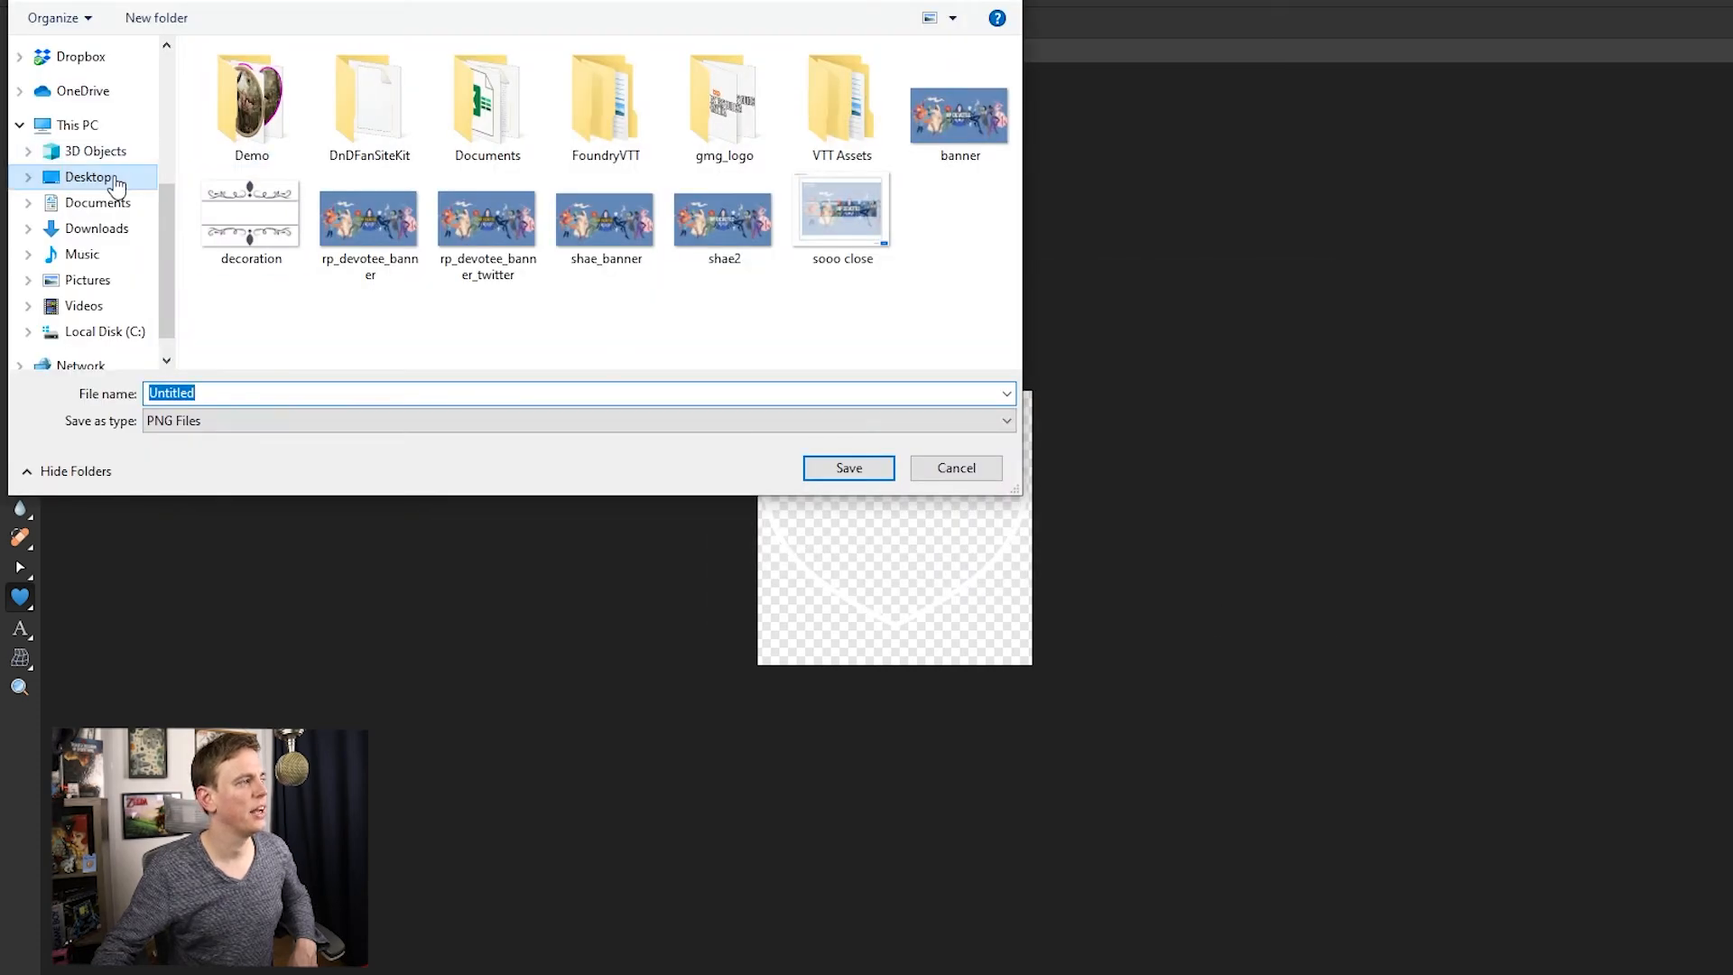
{"action": "double_click", "coordinate": [304, 101]}
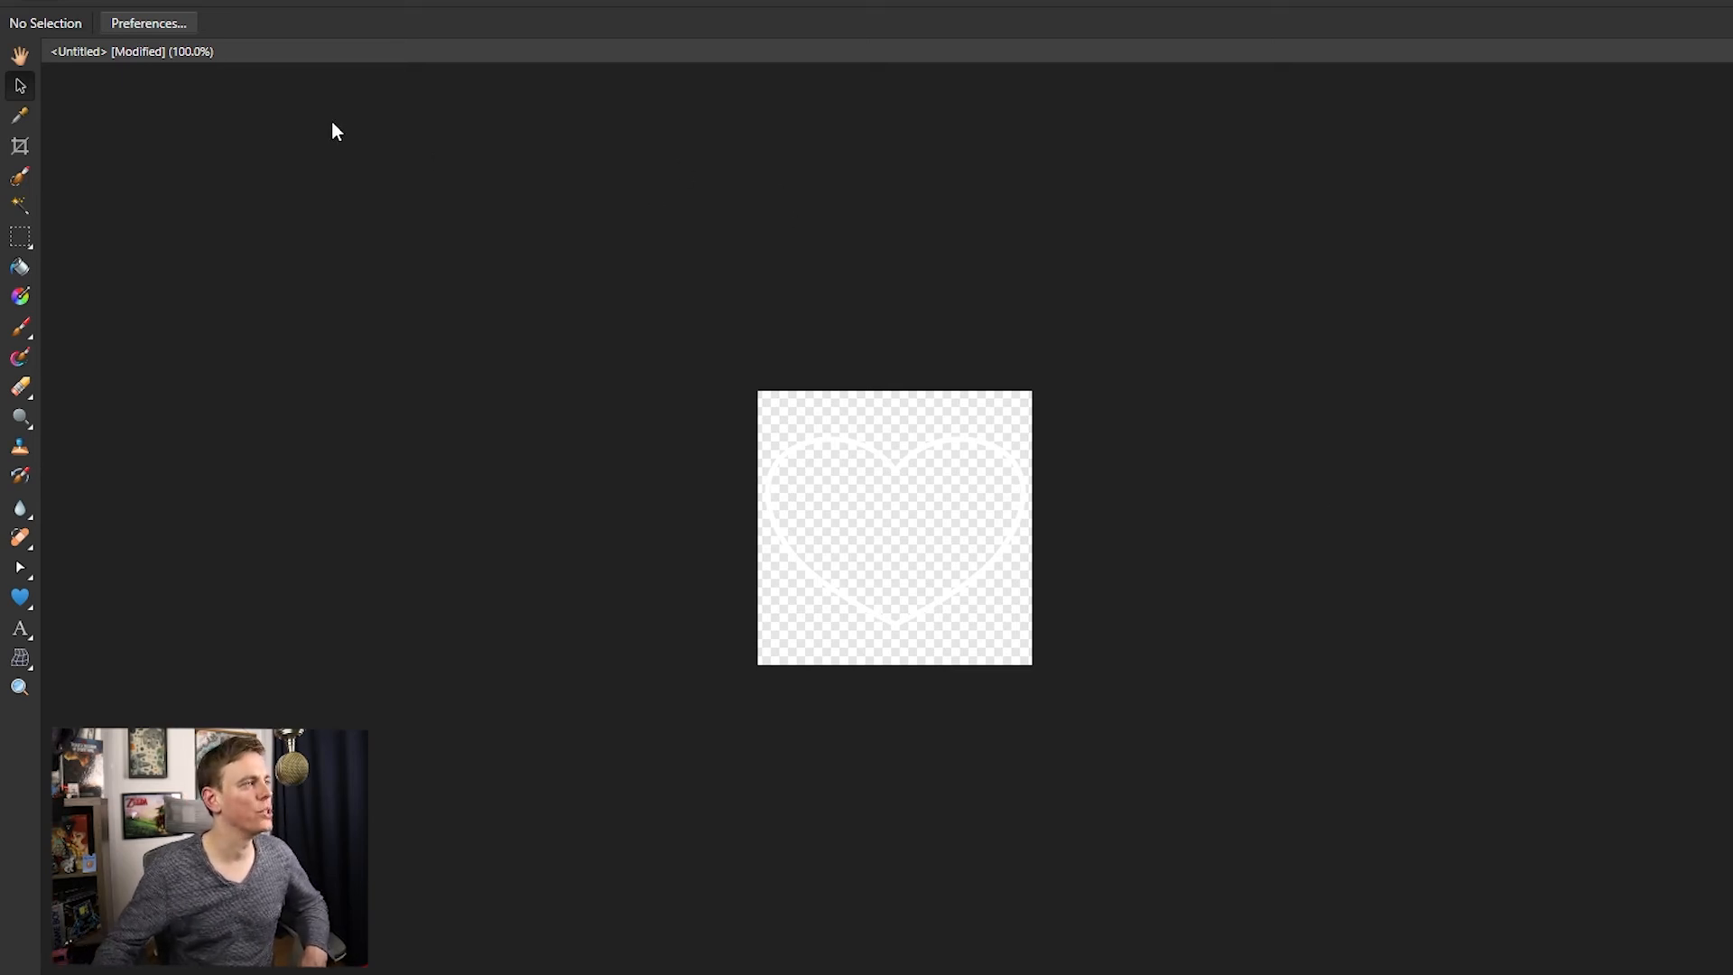
Step: Resize the canvas to 500 × 500 px for the mask
{"action": "left_click", "coordinate": [225, 0]}
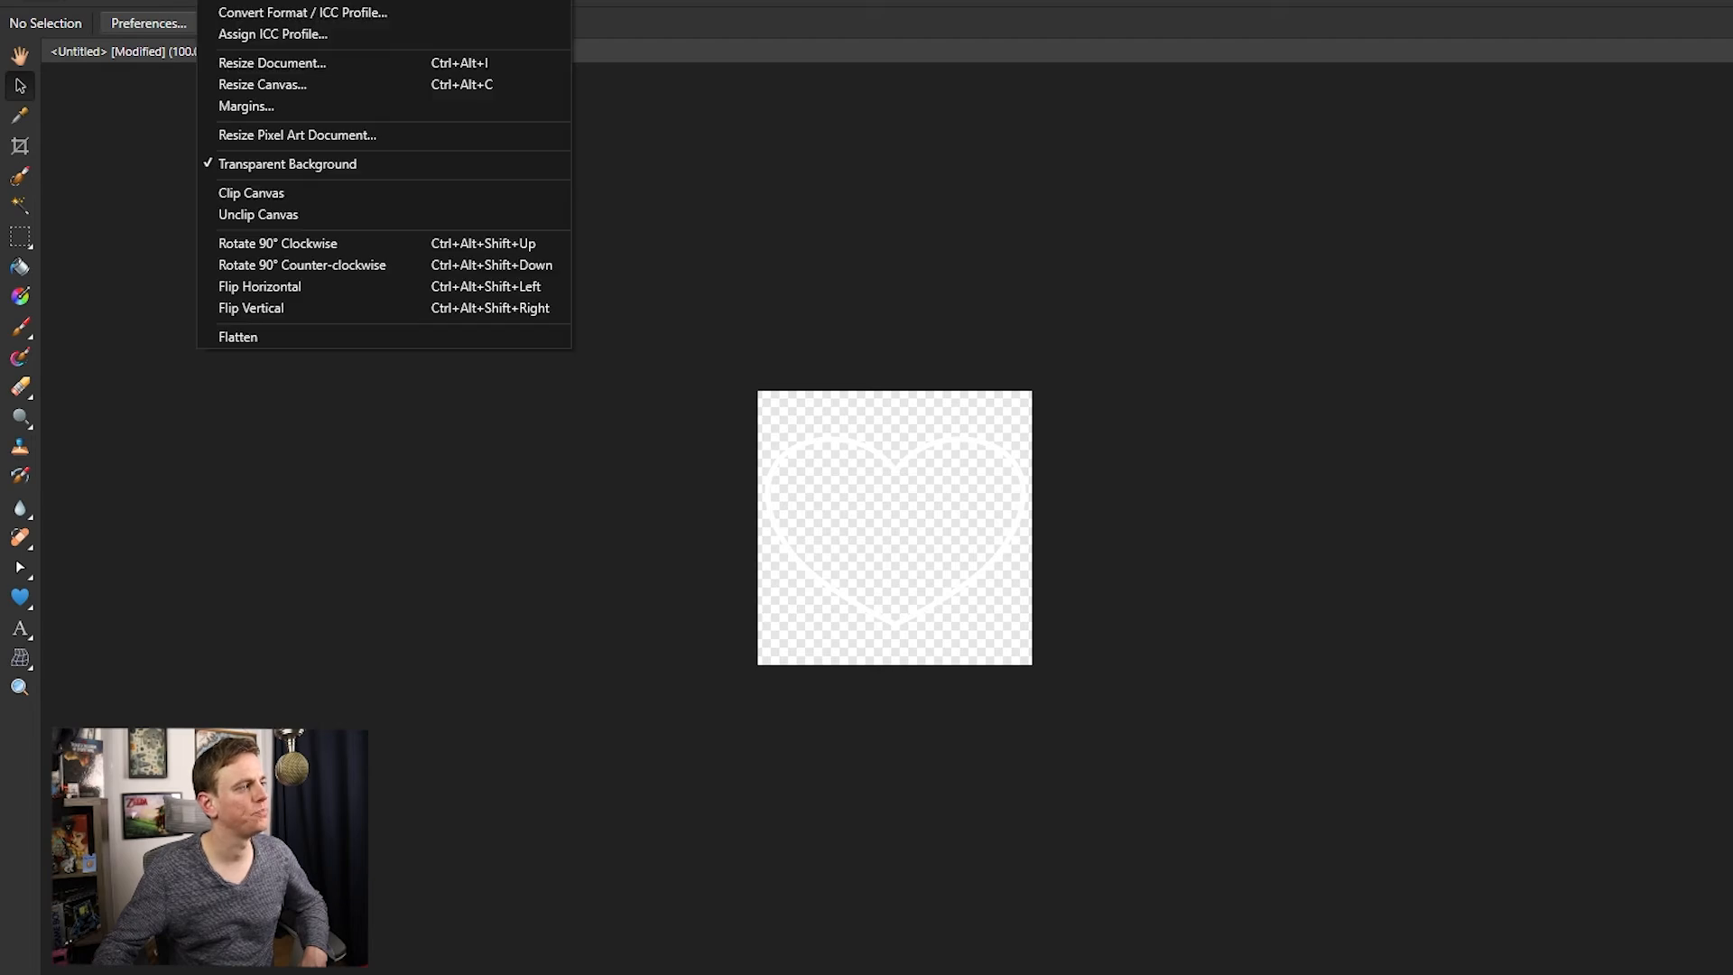
{"action": "left_click", "coordinate": [262, 85]}
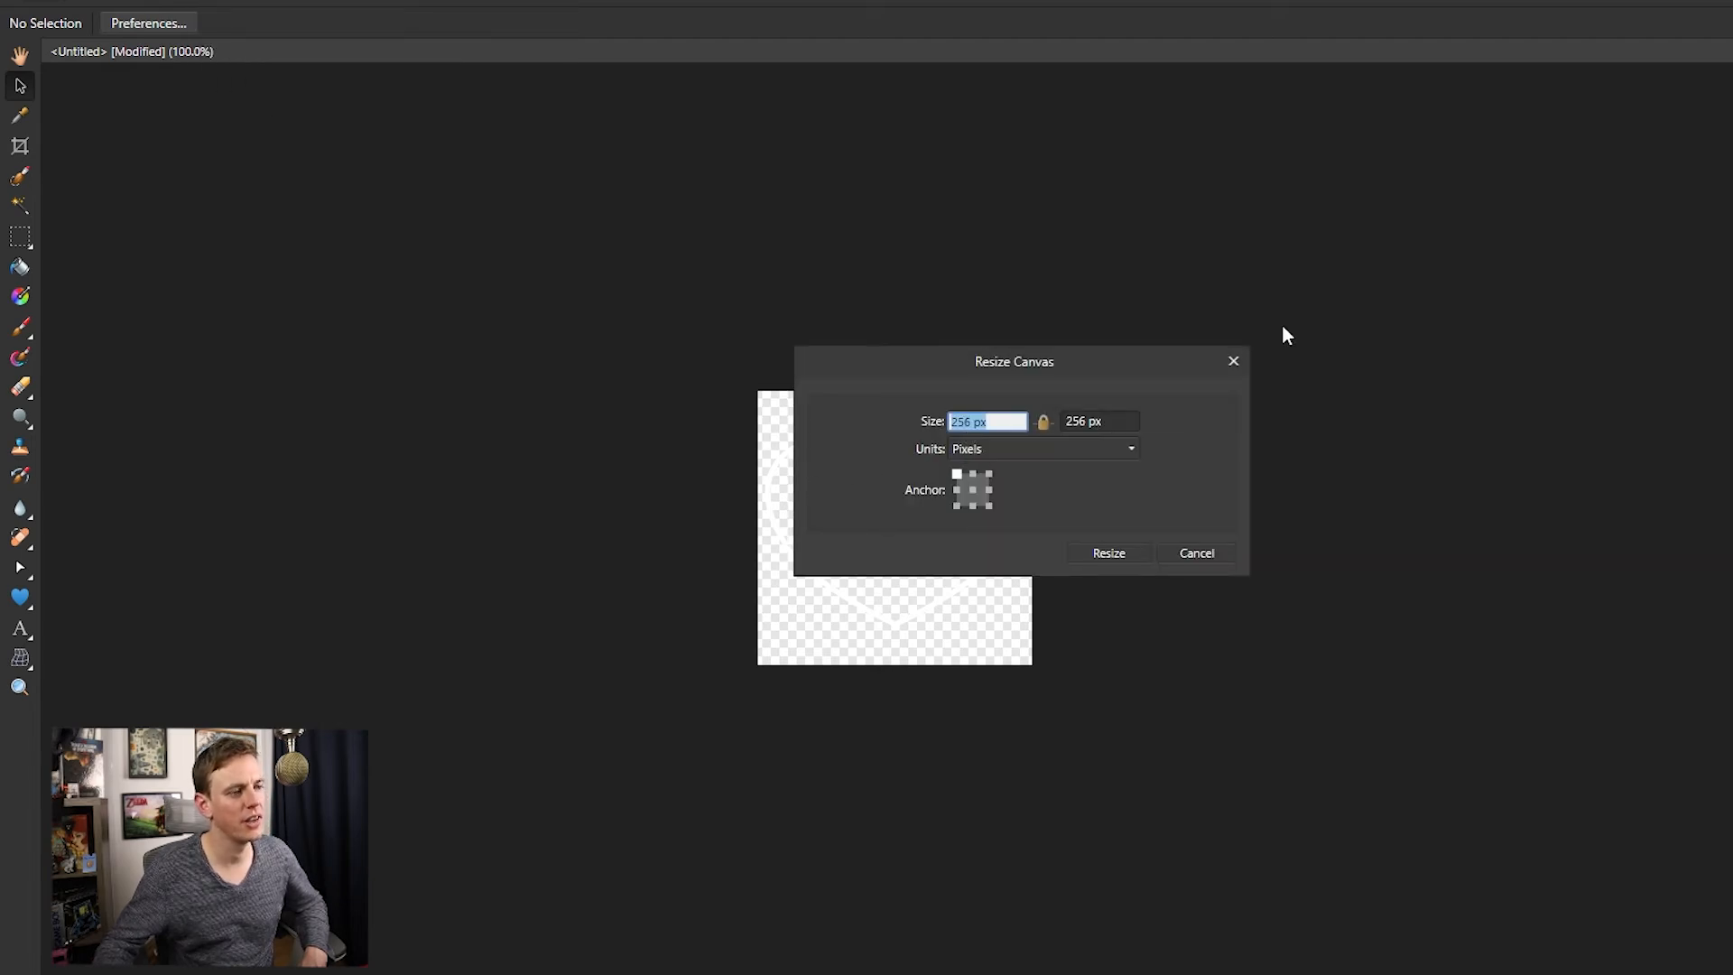
{"action": "type", "text": "500"}
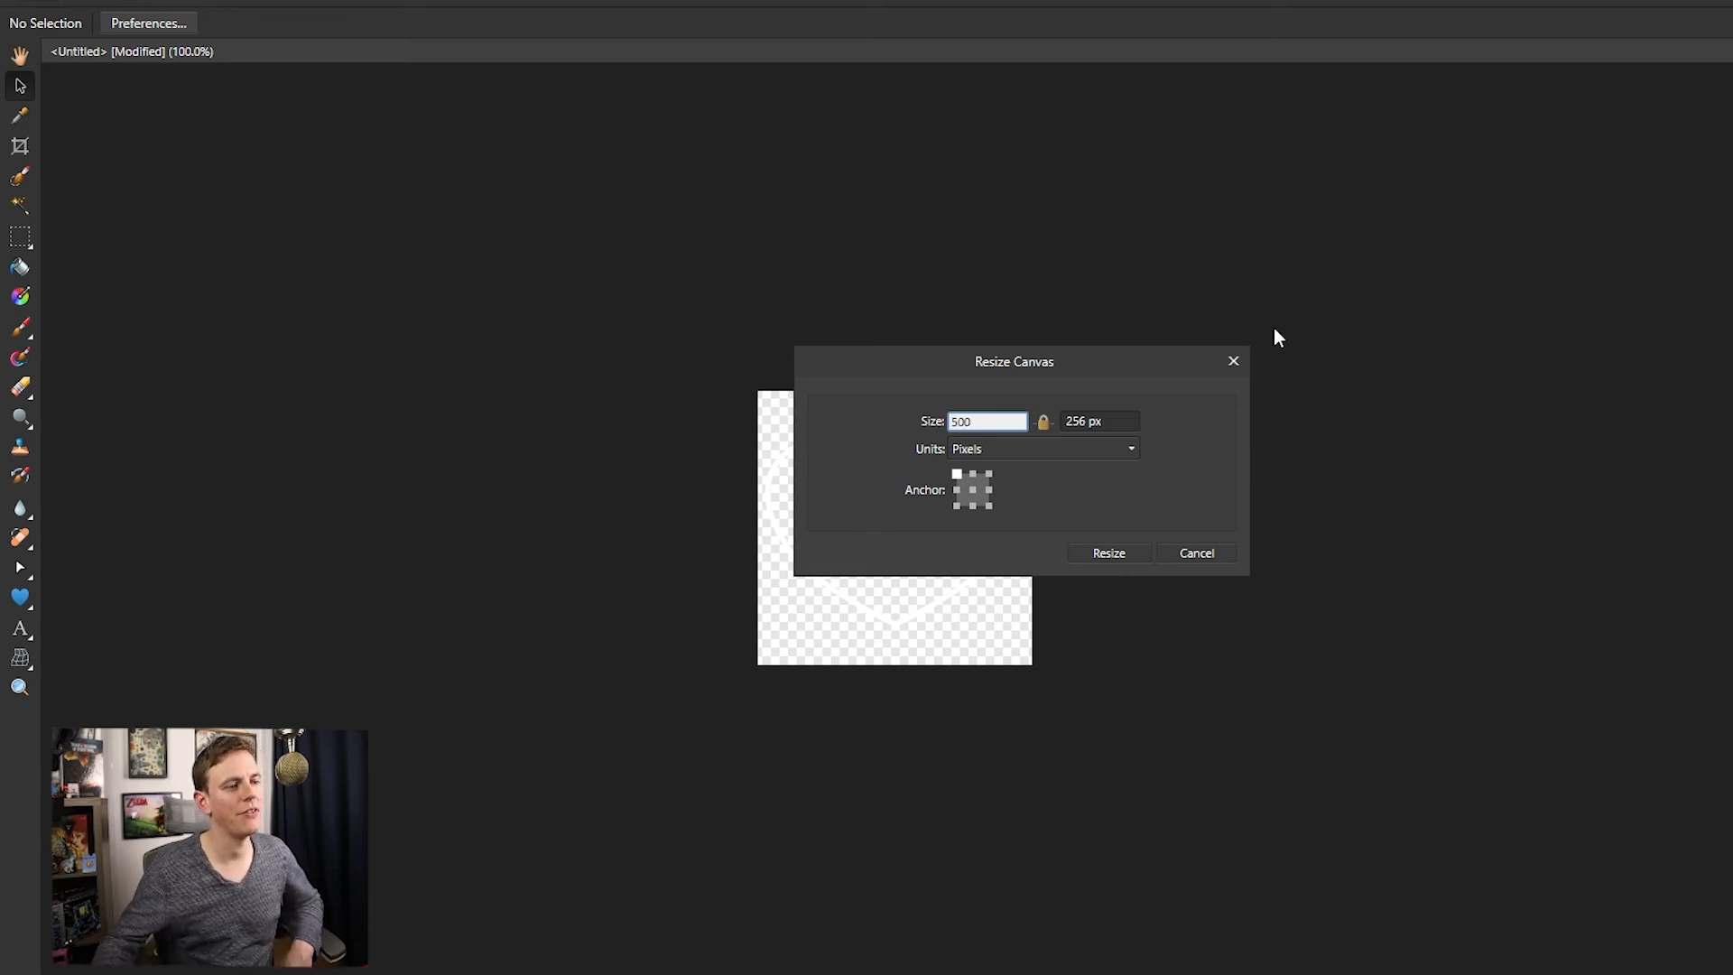
{"action": "key", "text": "Tab"}
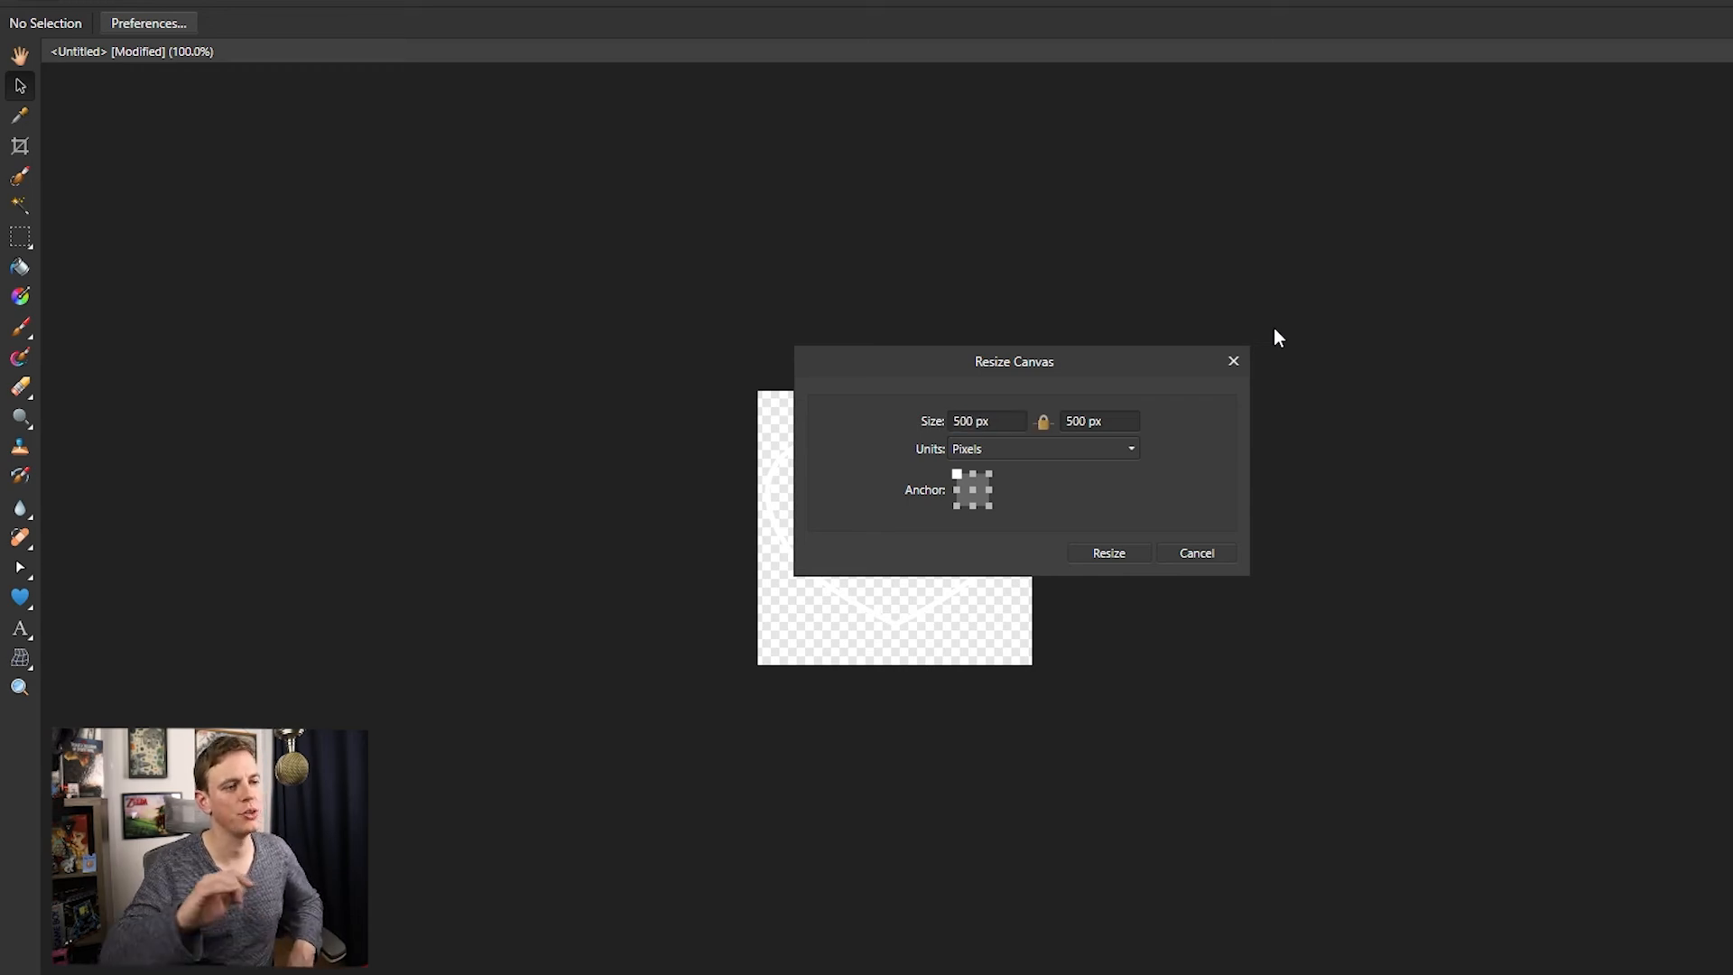
{"action": "left_click", "coordinate": [1104, 554]}
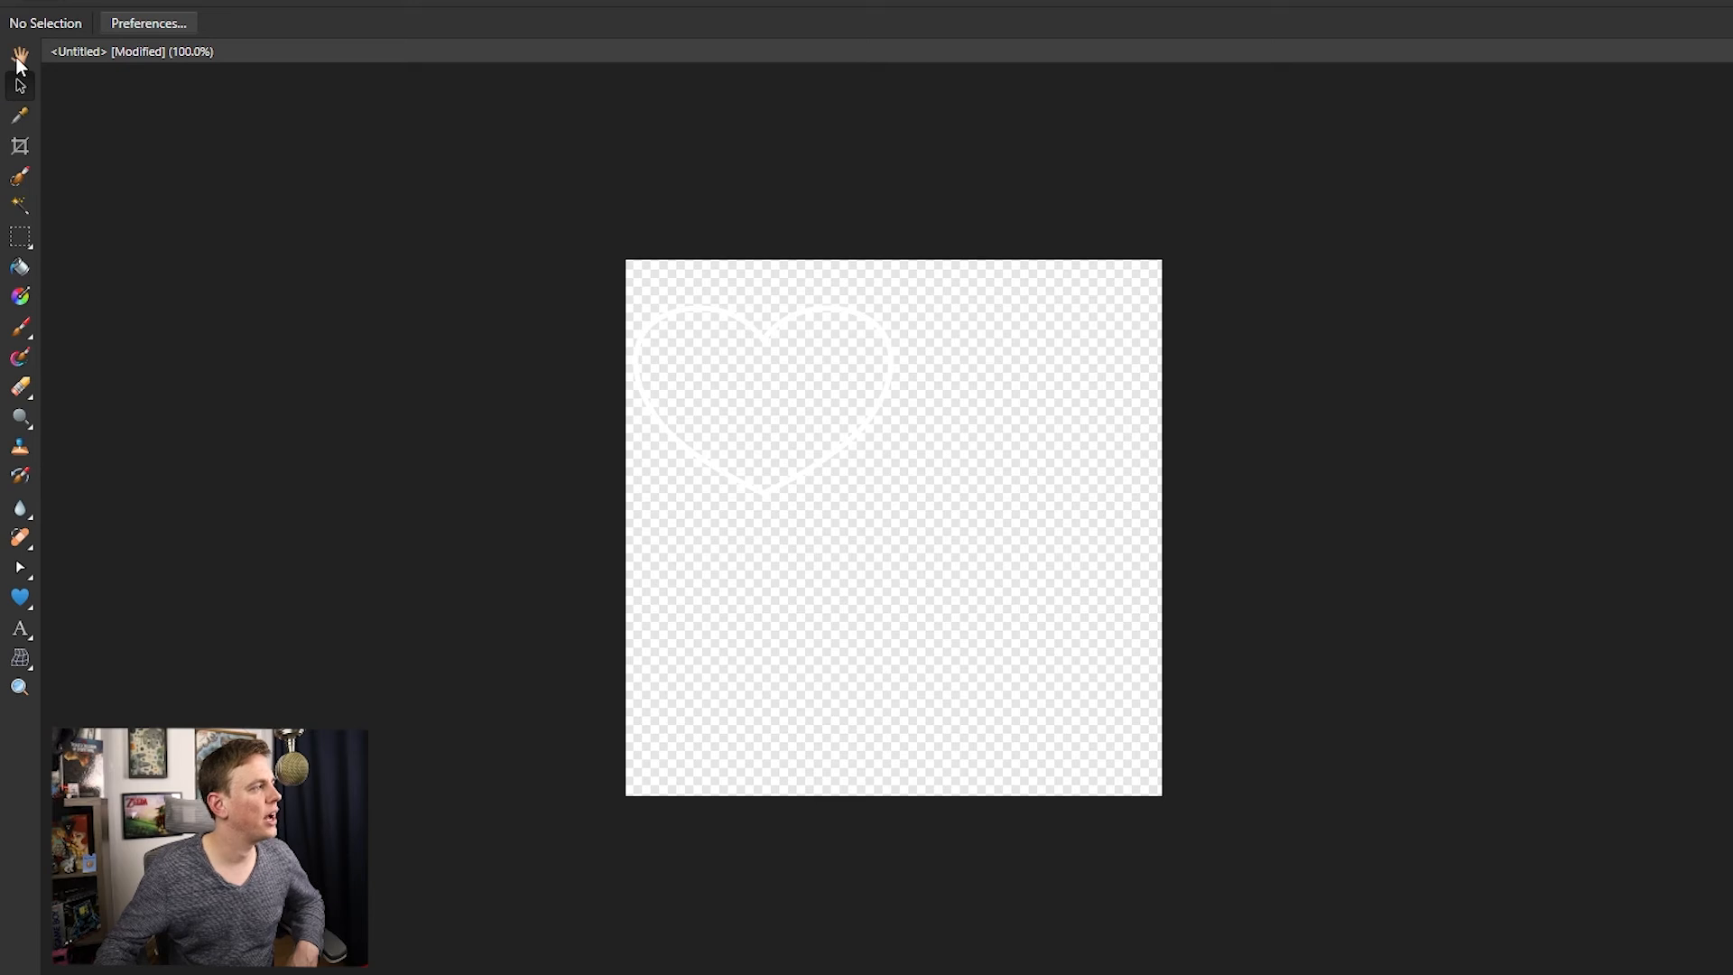
Step: Move the heart to the centre of the canvas and give it a white fill with a lightness of 100
{"action": "left_click", "coordinate": [844, 453]}
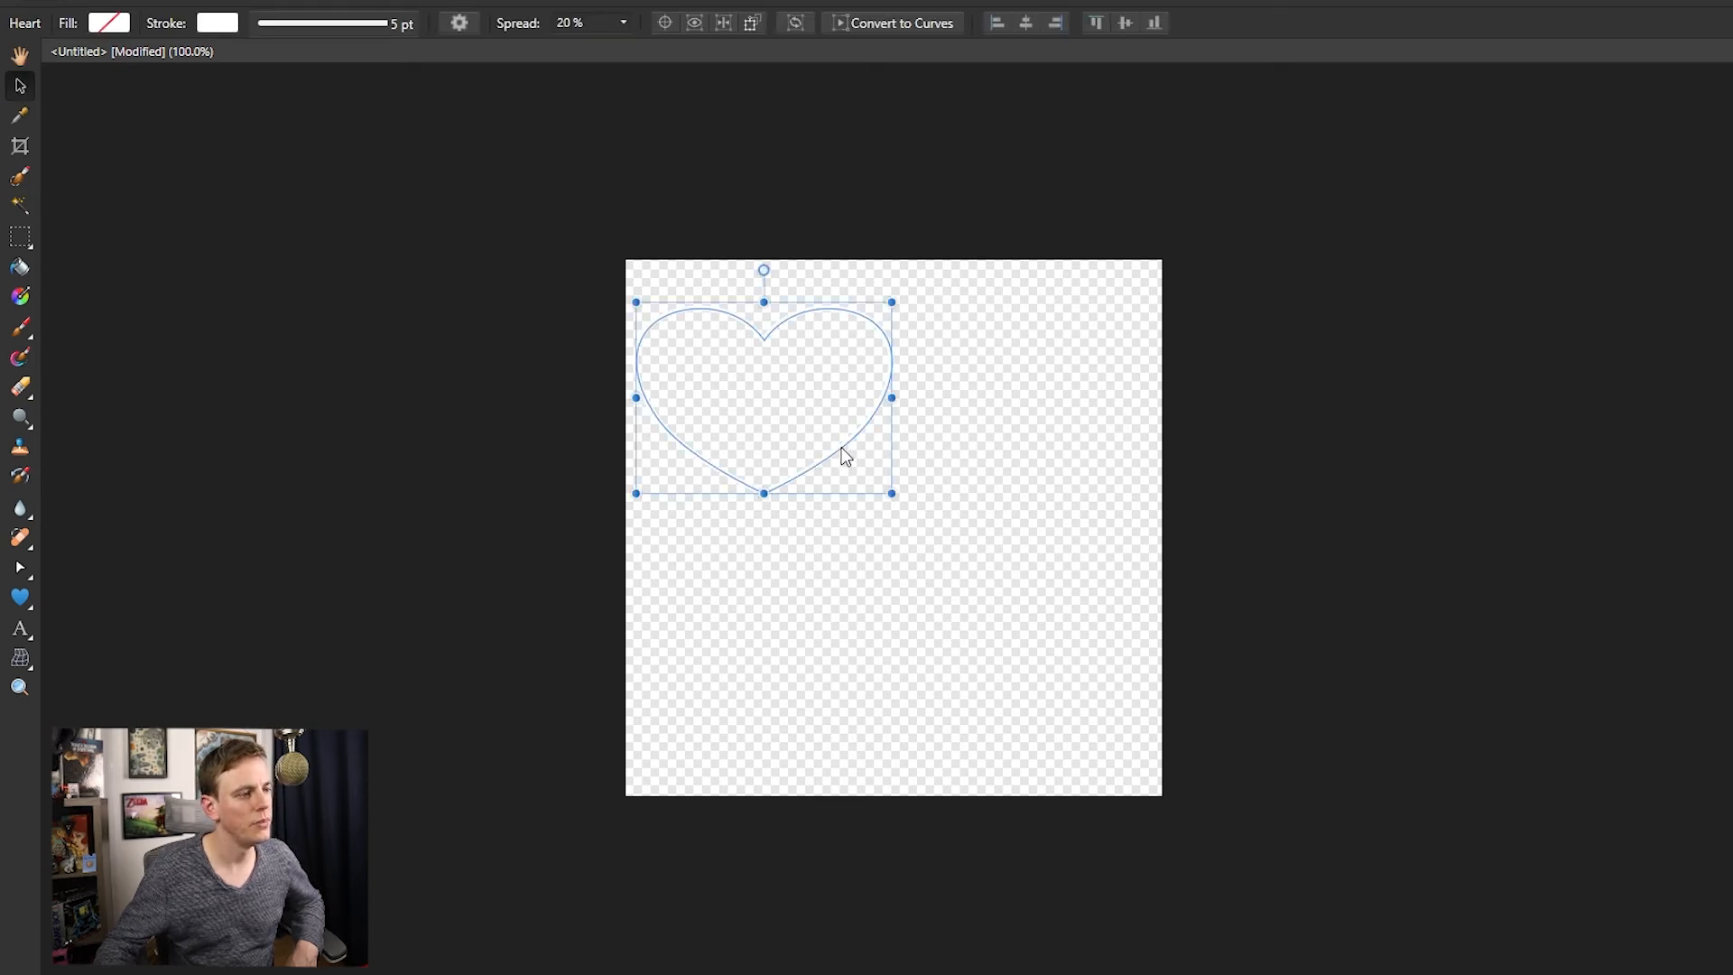
{"action": "left_click_drag", "start_coordinate": [841, 448], "coordinate": [973, 570]}
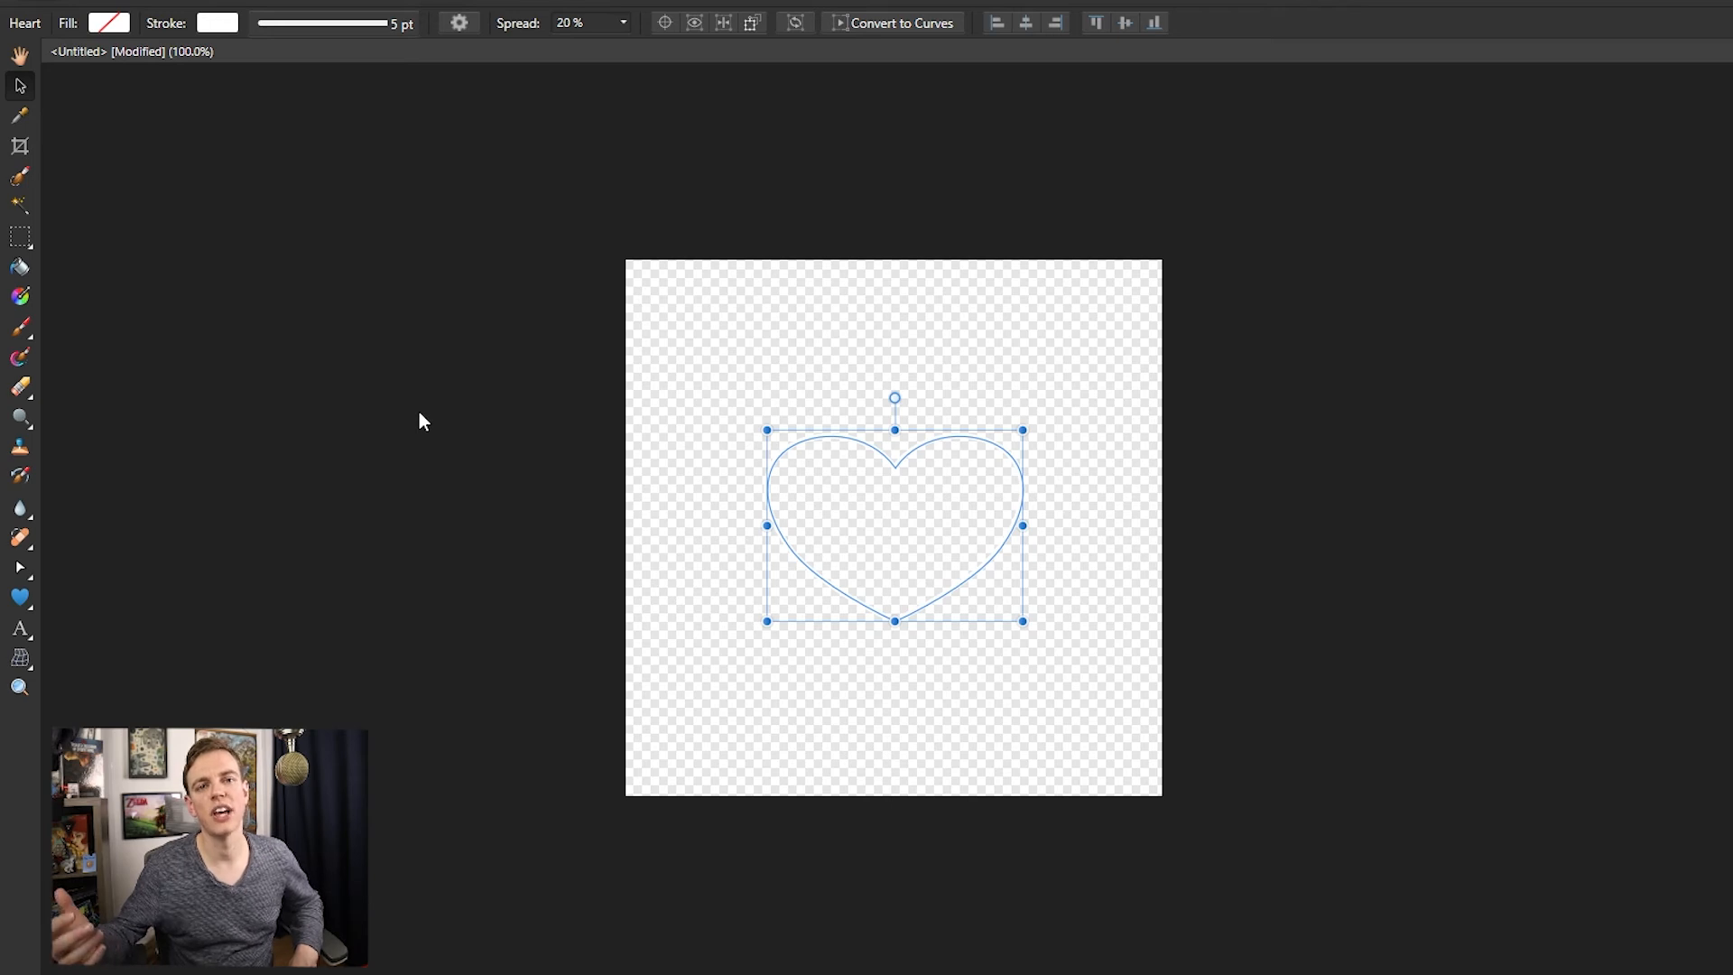
{"action": "left_click", "coordinate": [106, 26]}
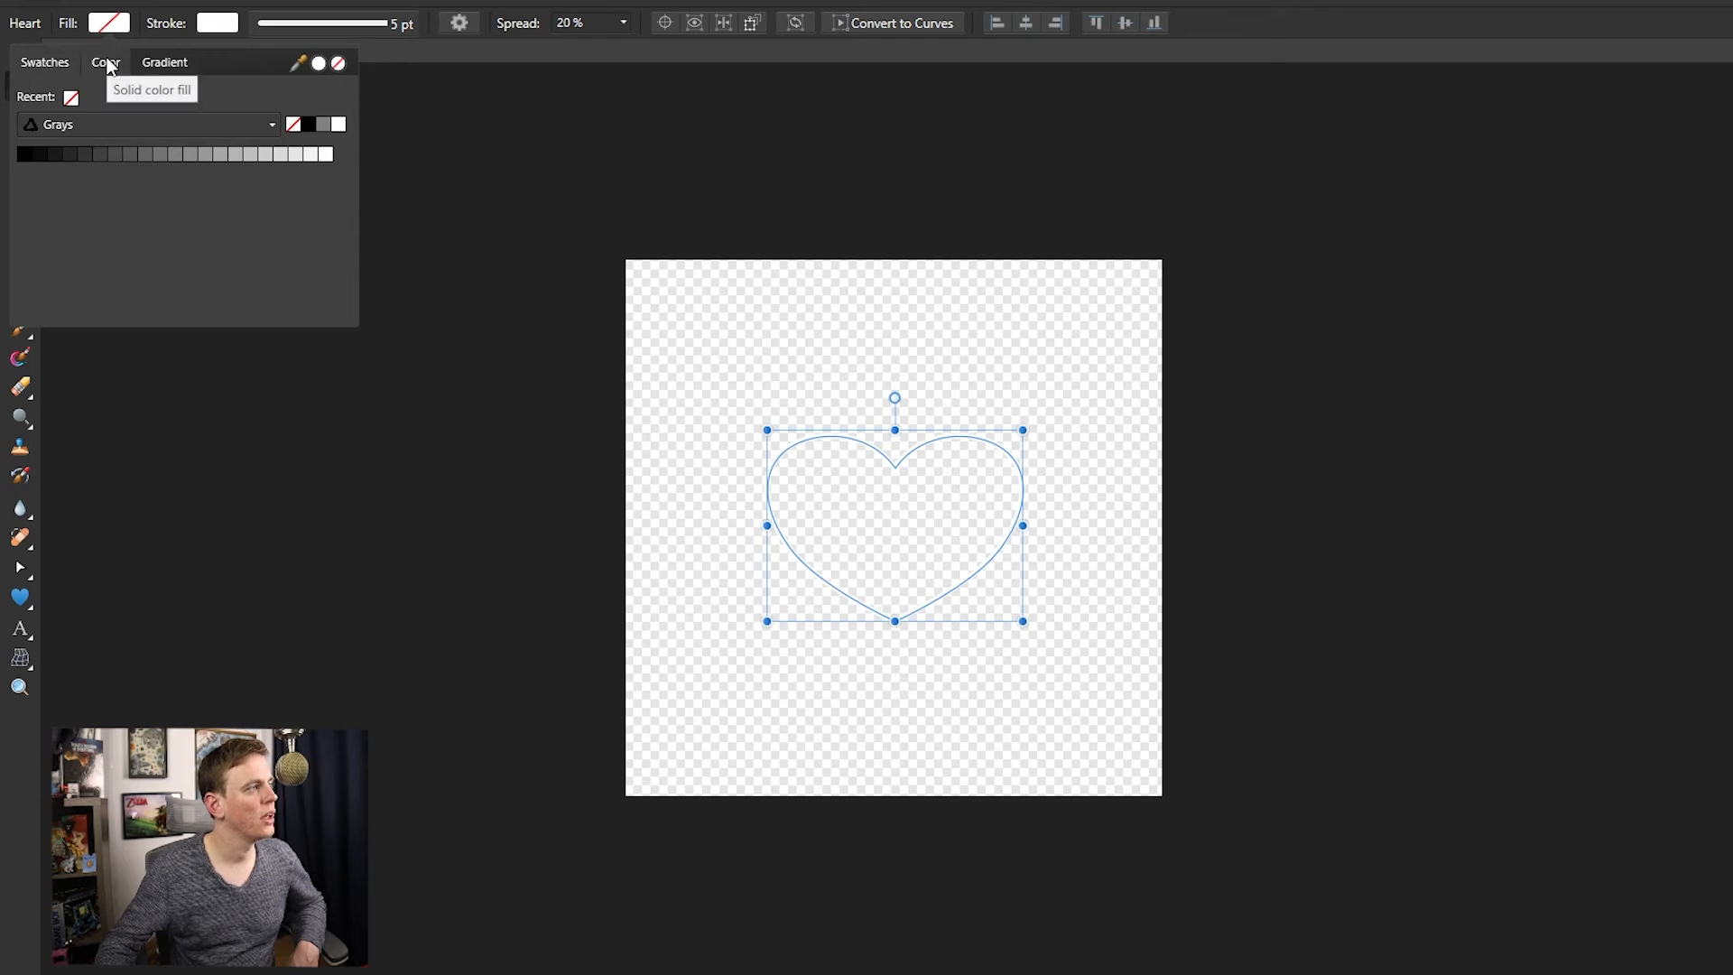
{"action": "left_click", "coordinate": [106, 63]}
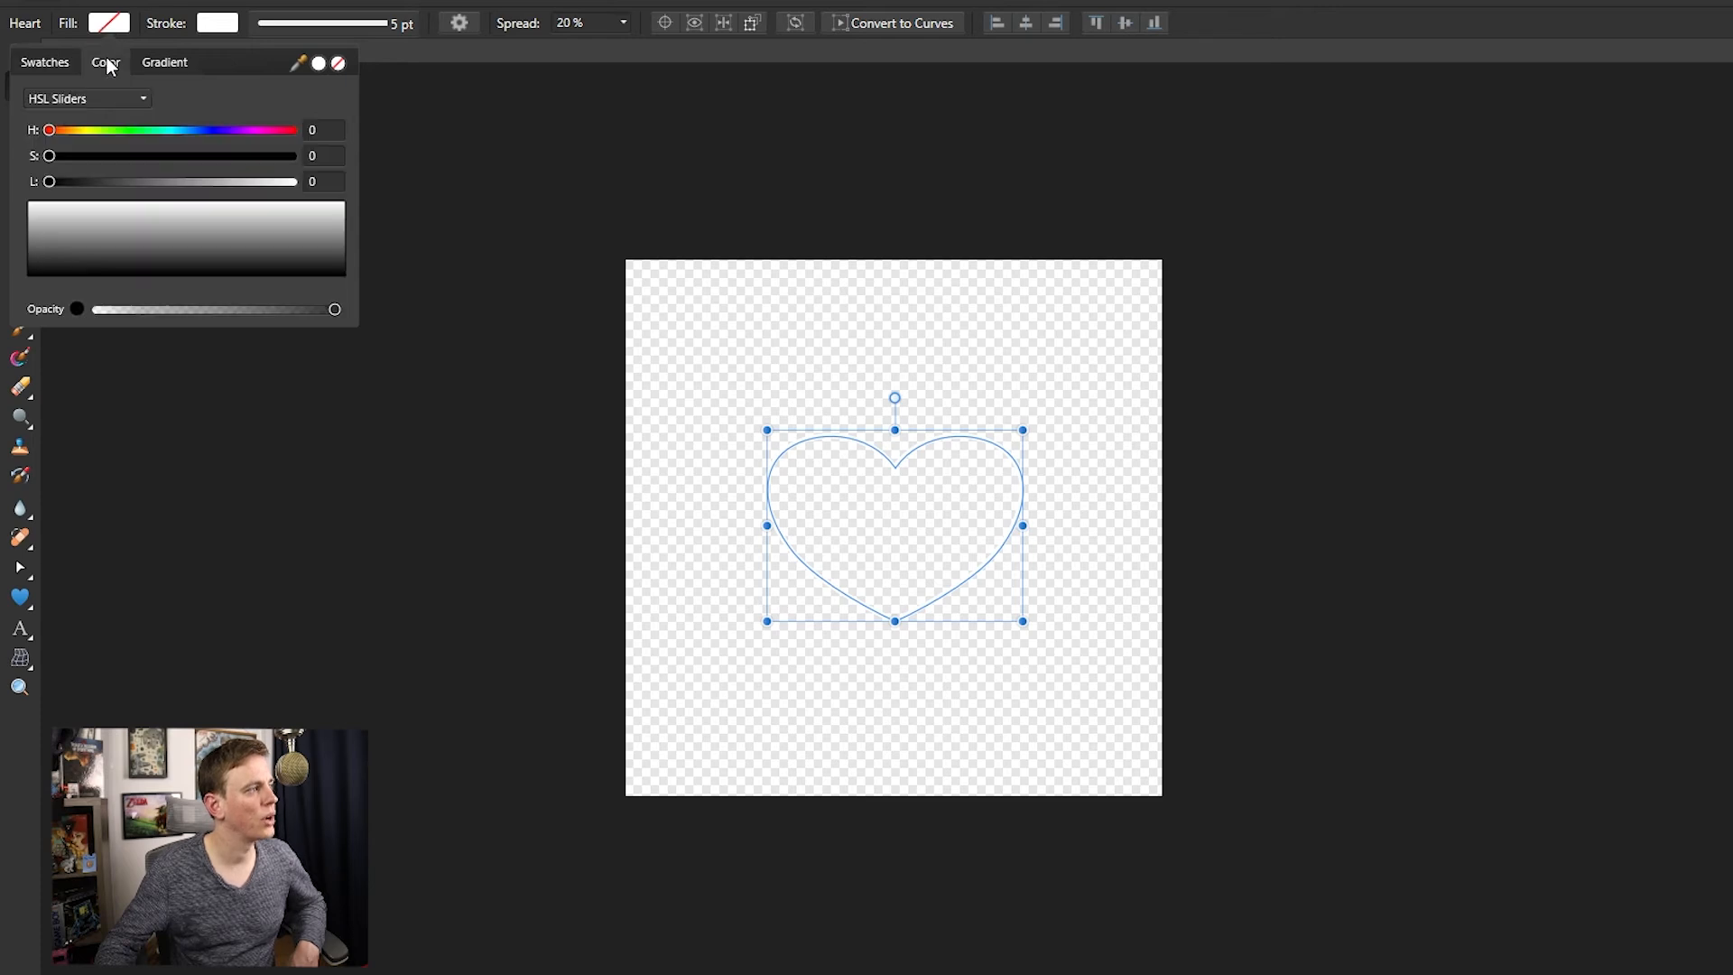
{"action": "left_click", "coordinate": [49, 182]}
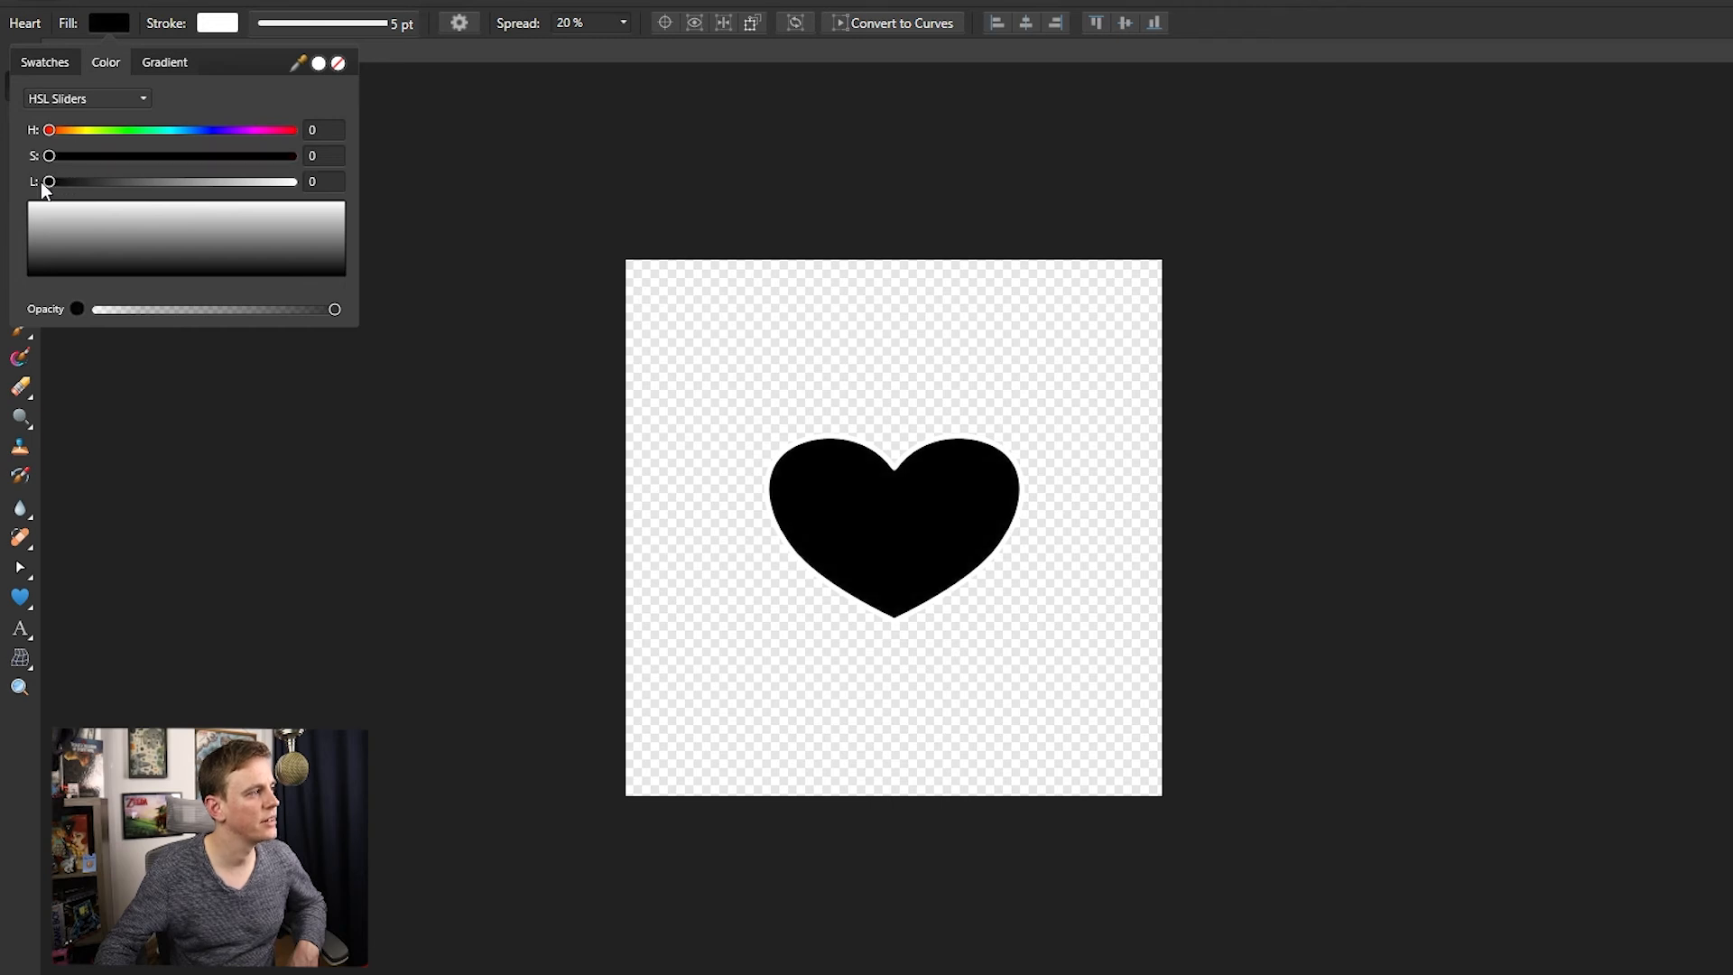
{"action": "left_click_drag", "start_coordinate": [49, 182], "coordinate": [325, 197]}
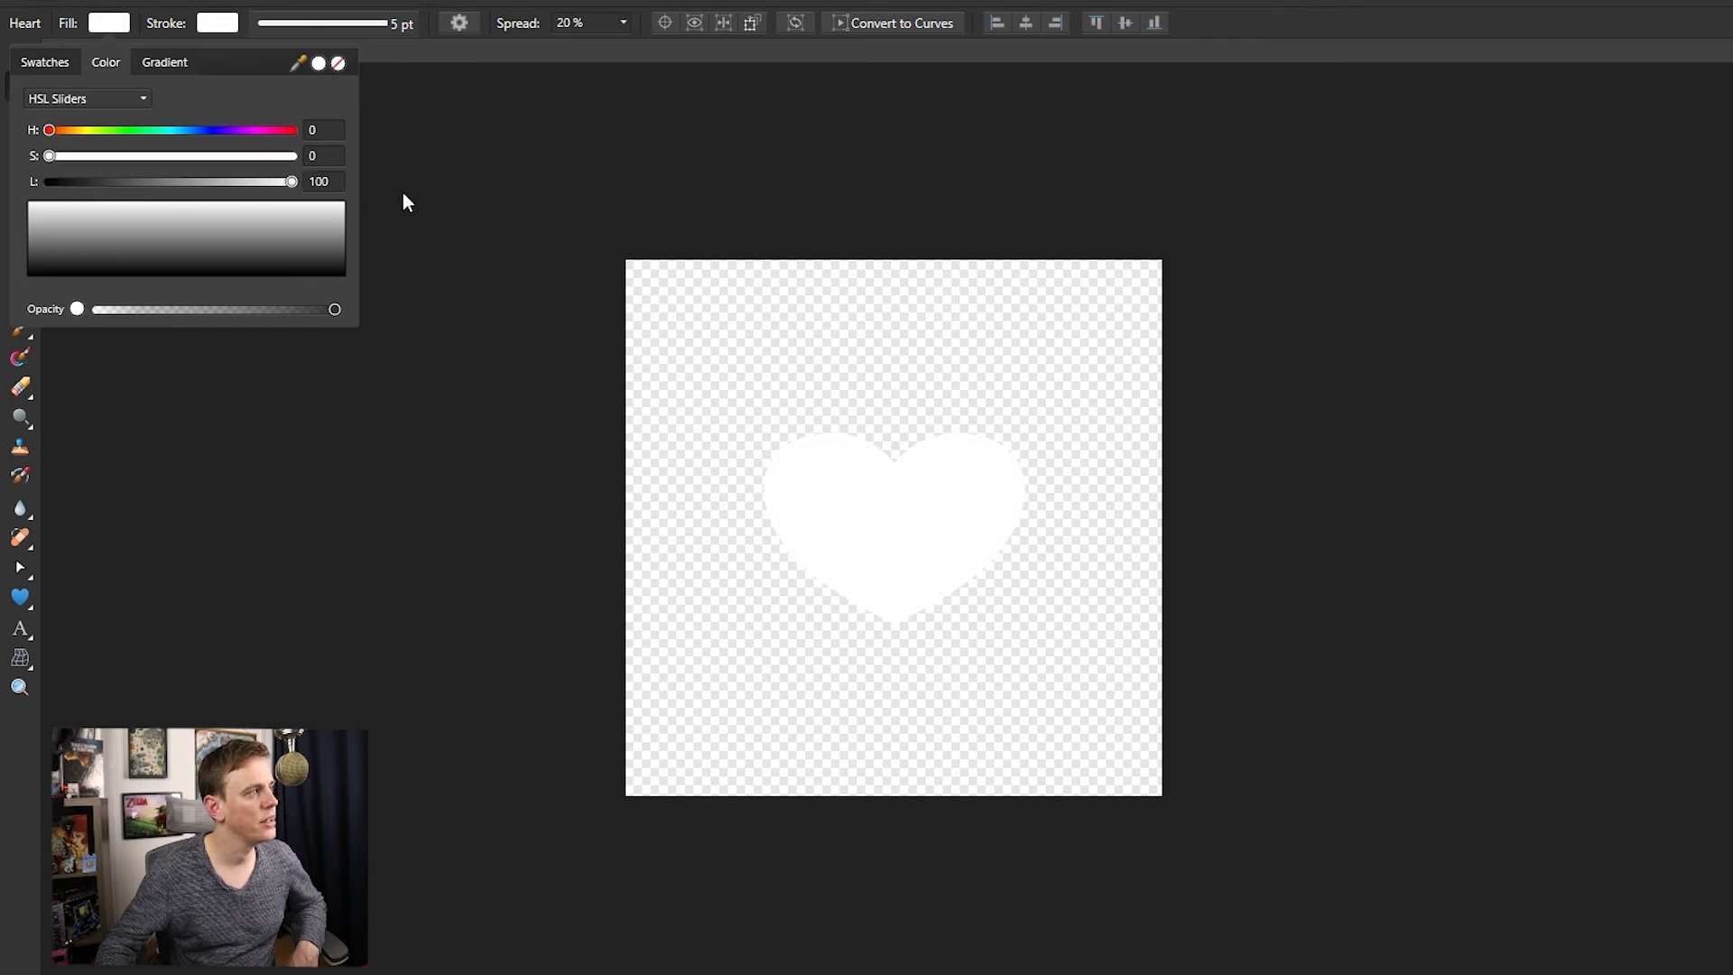
Step: Remove the heart's stroke and deselect the shape
{"action": "left_click", "coordinate": [217, 25]}
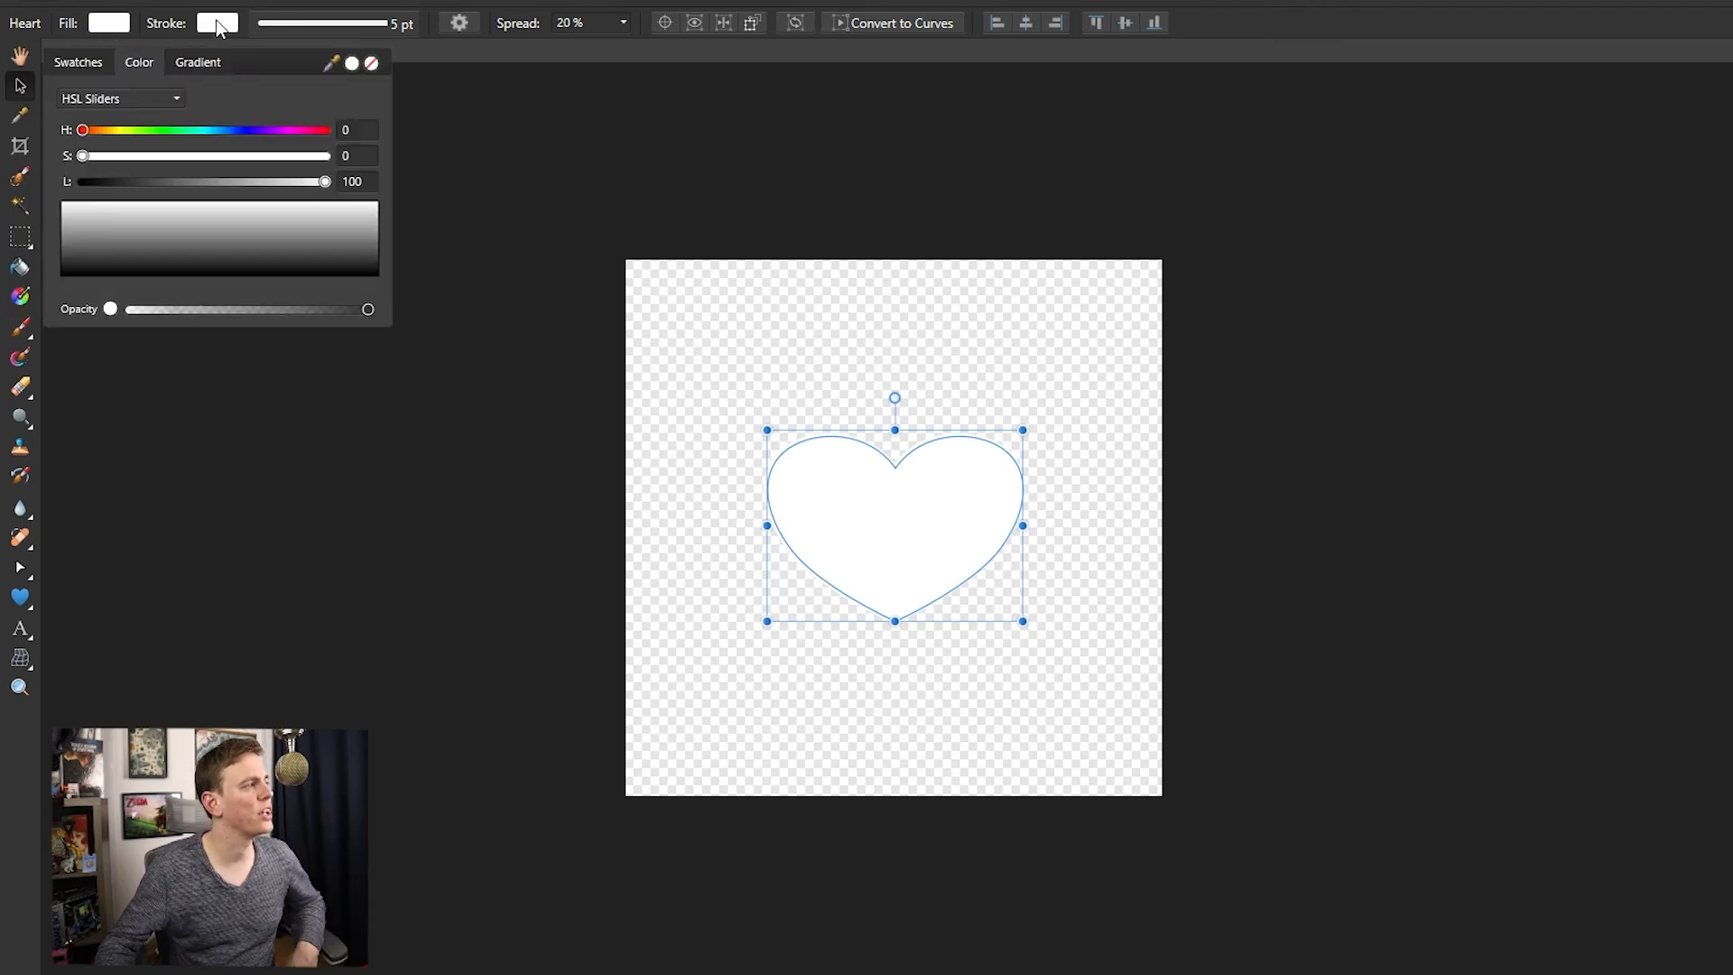
{"action": "left_click", "coordinate": [369, 65]}
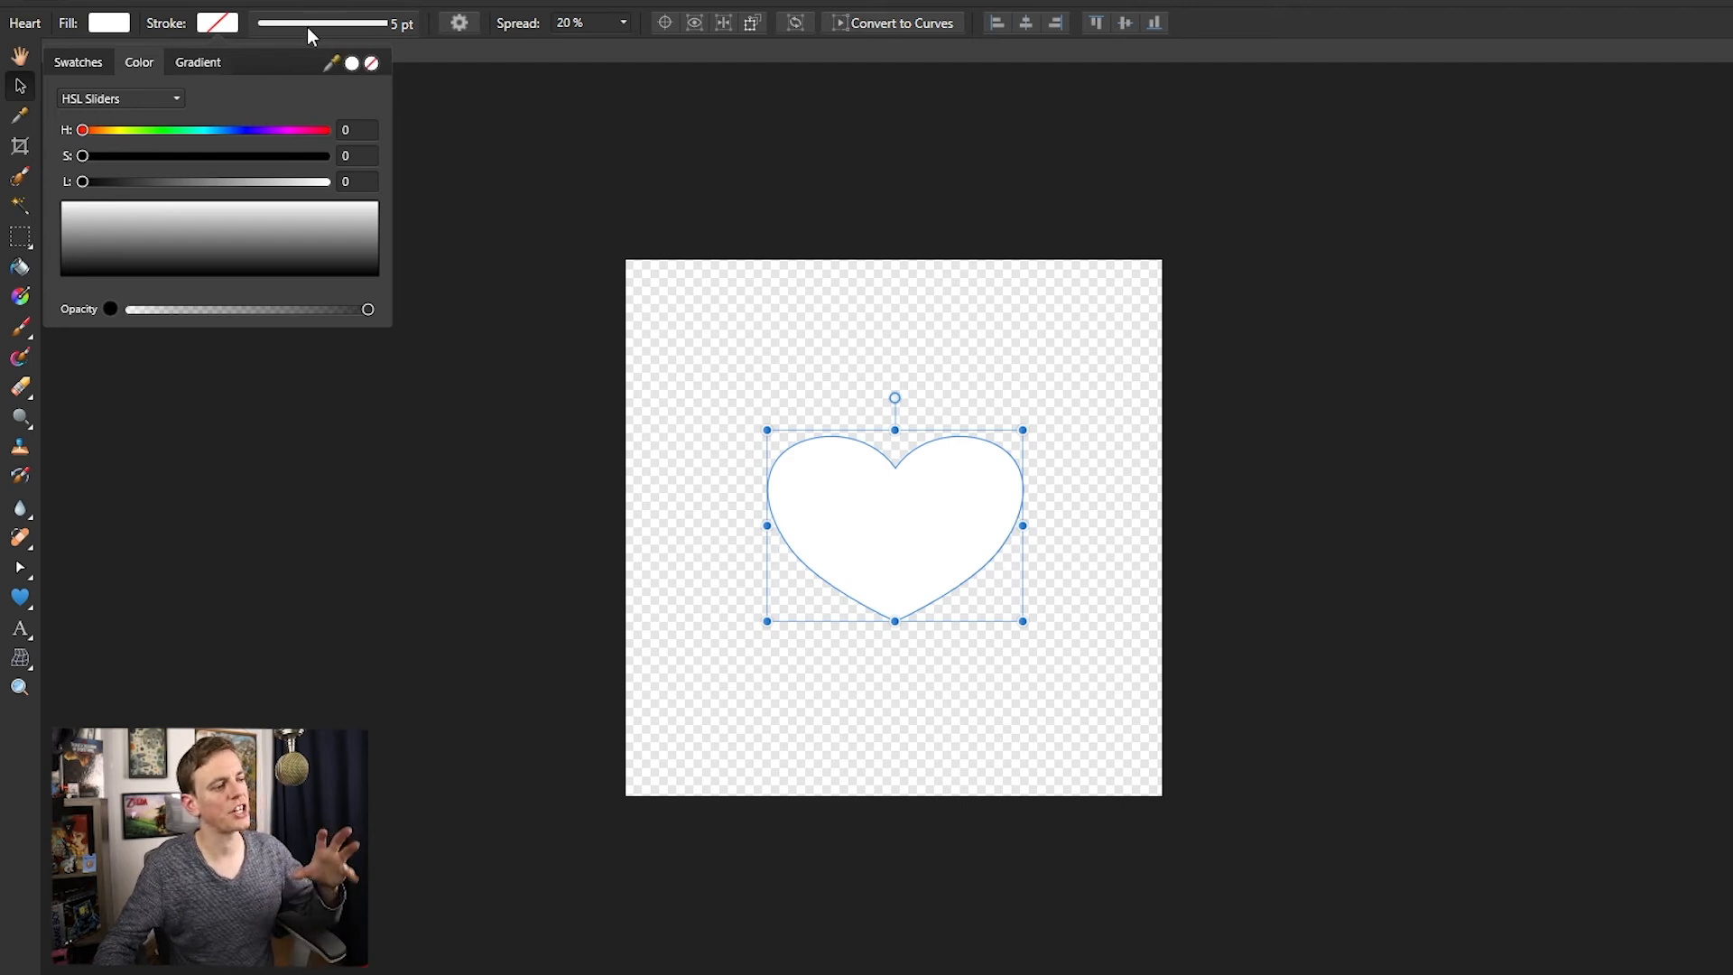
{"action": "left_click", "coordinate": [207, 13]}
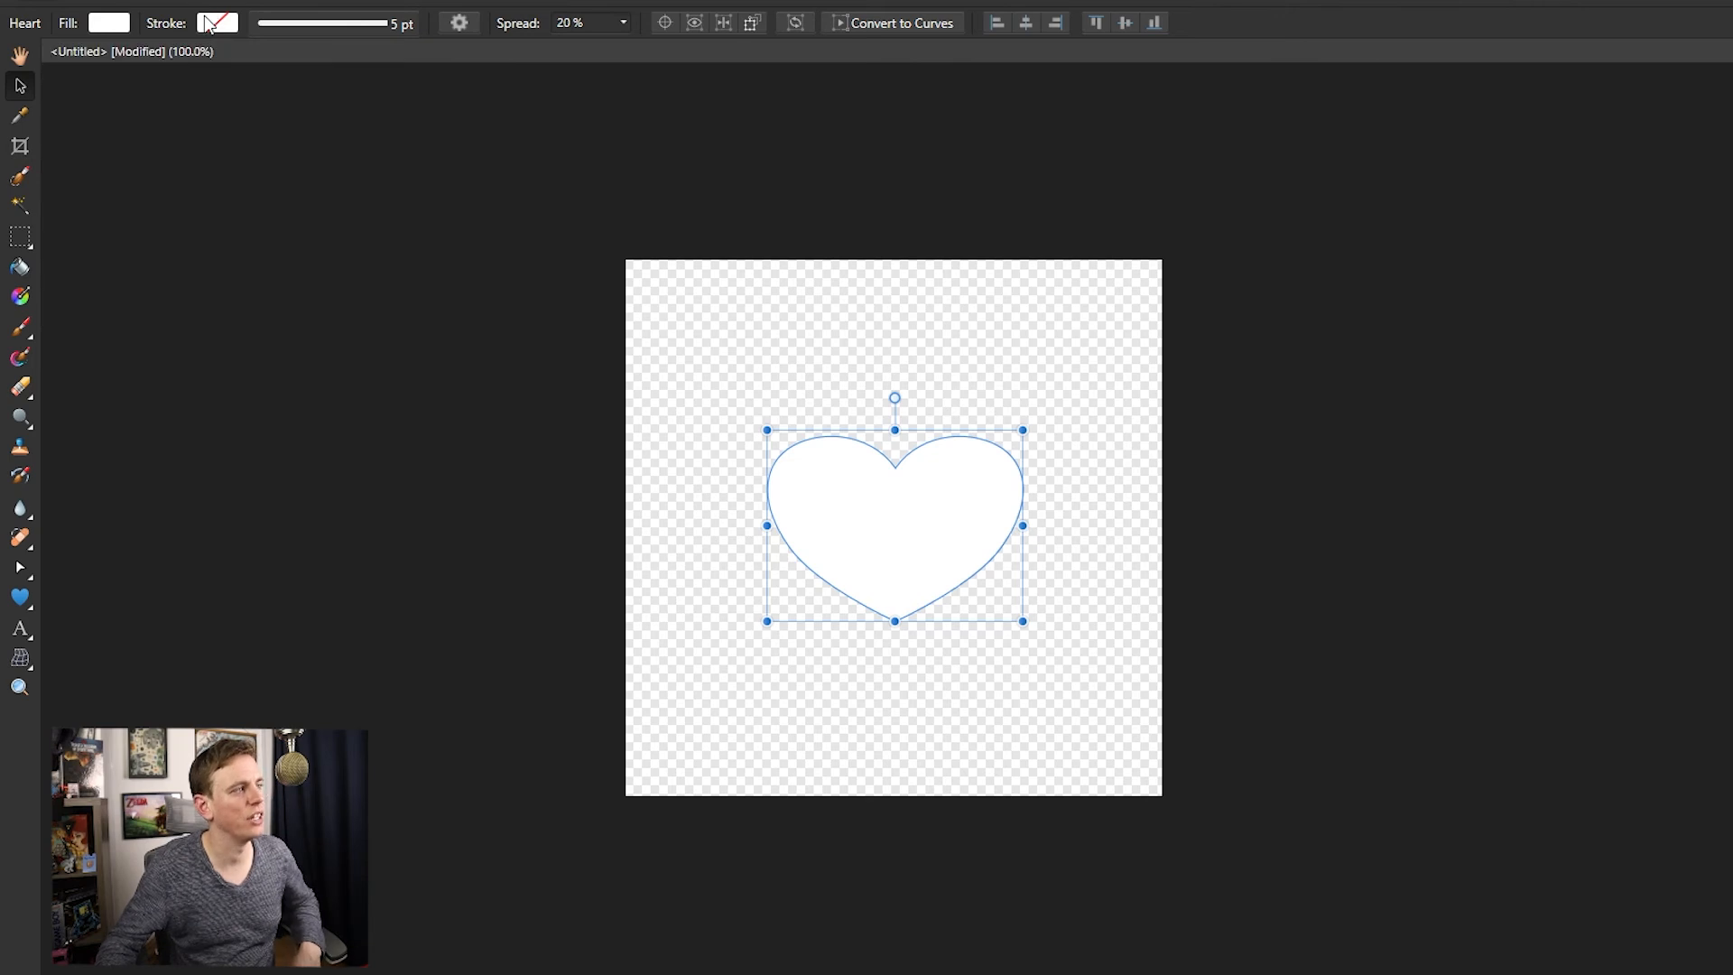
{"action": "left_click", "coordinate": [345, 470]}
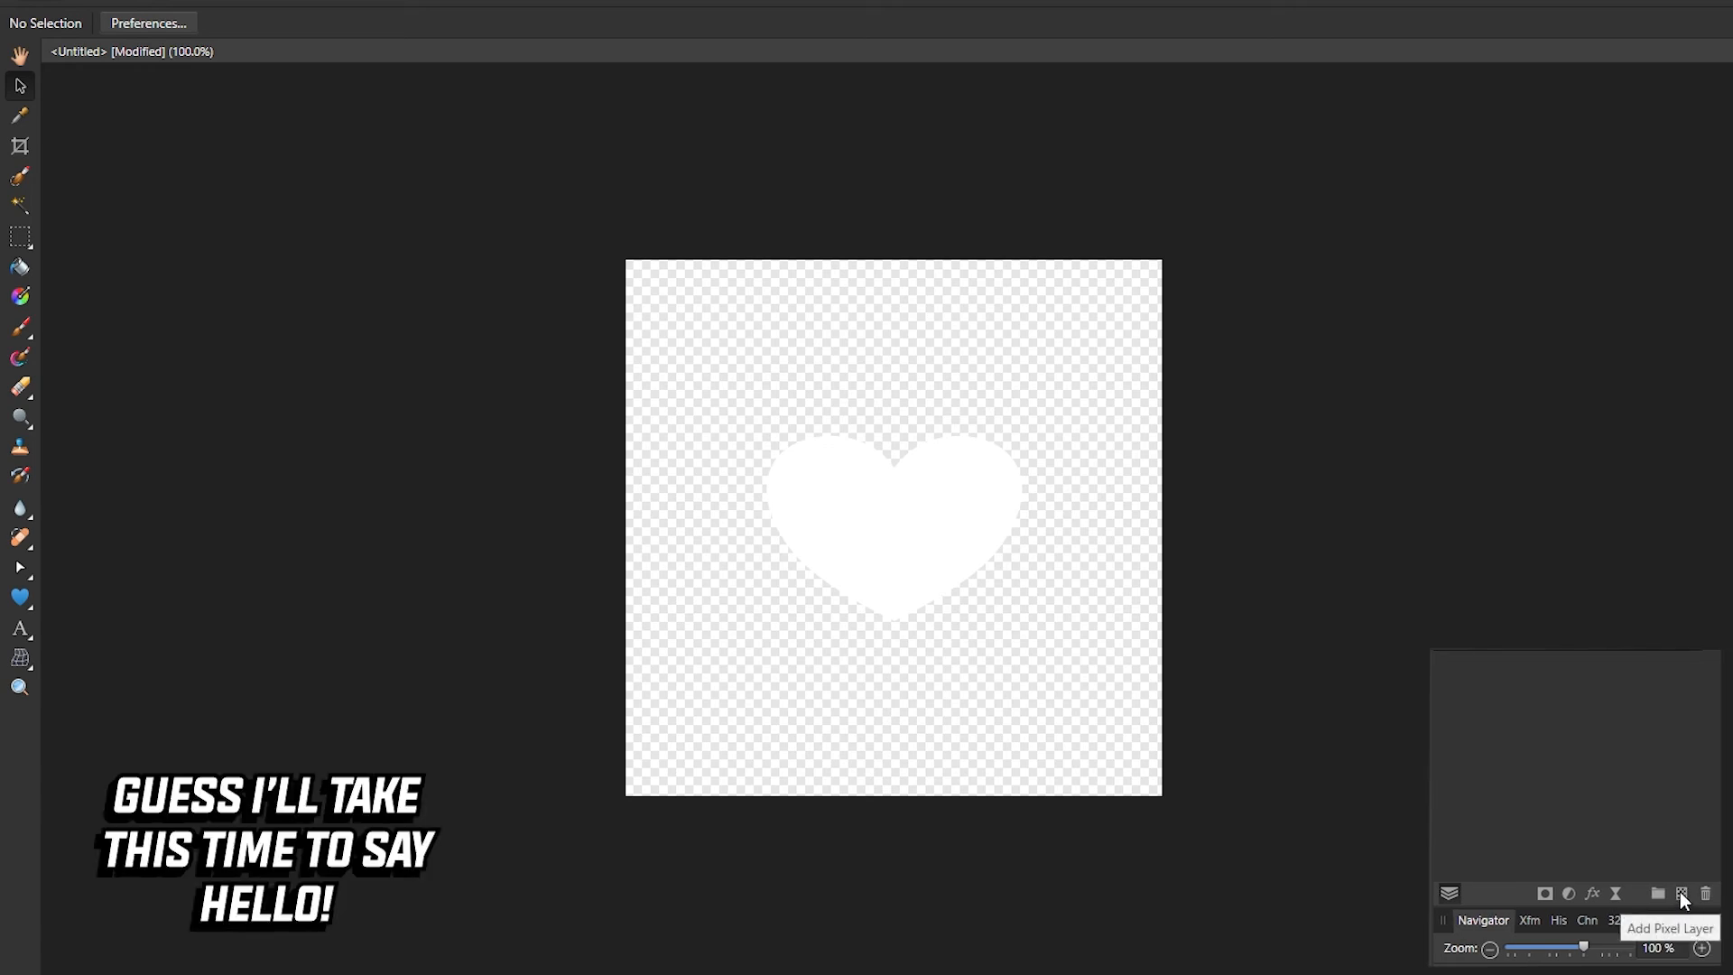
Step: Add a pixel layer beneath the heart layer and flood-fill it with black
{"action": "left_click", "coordinate": [1682, 895]}
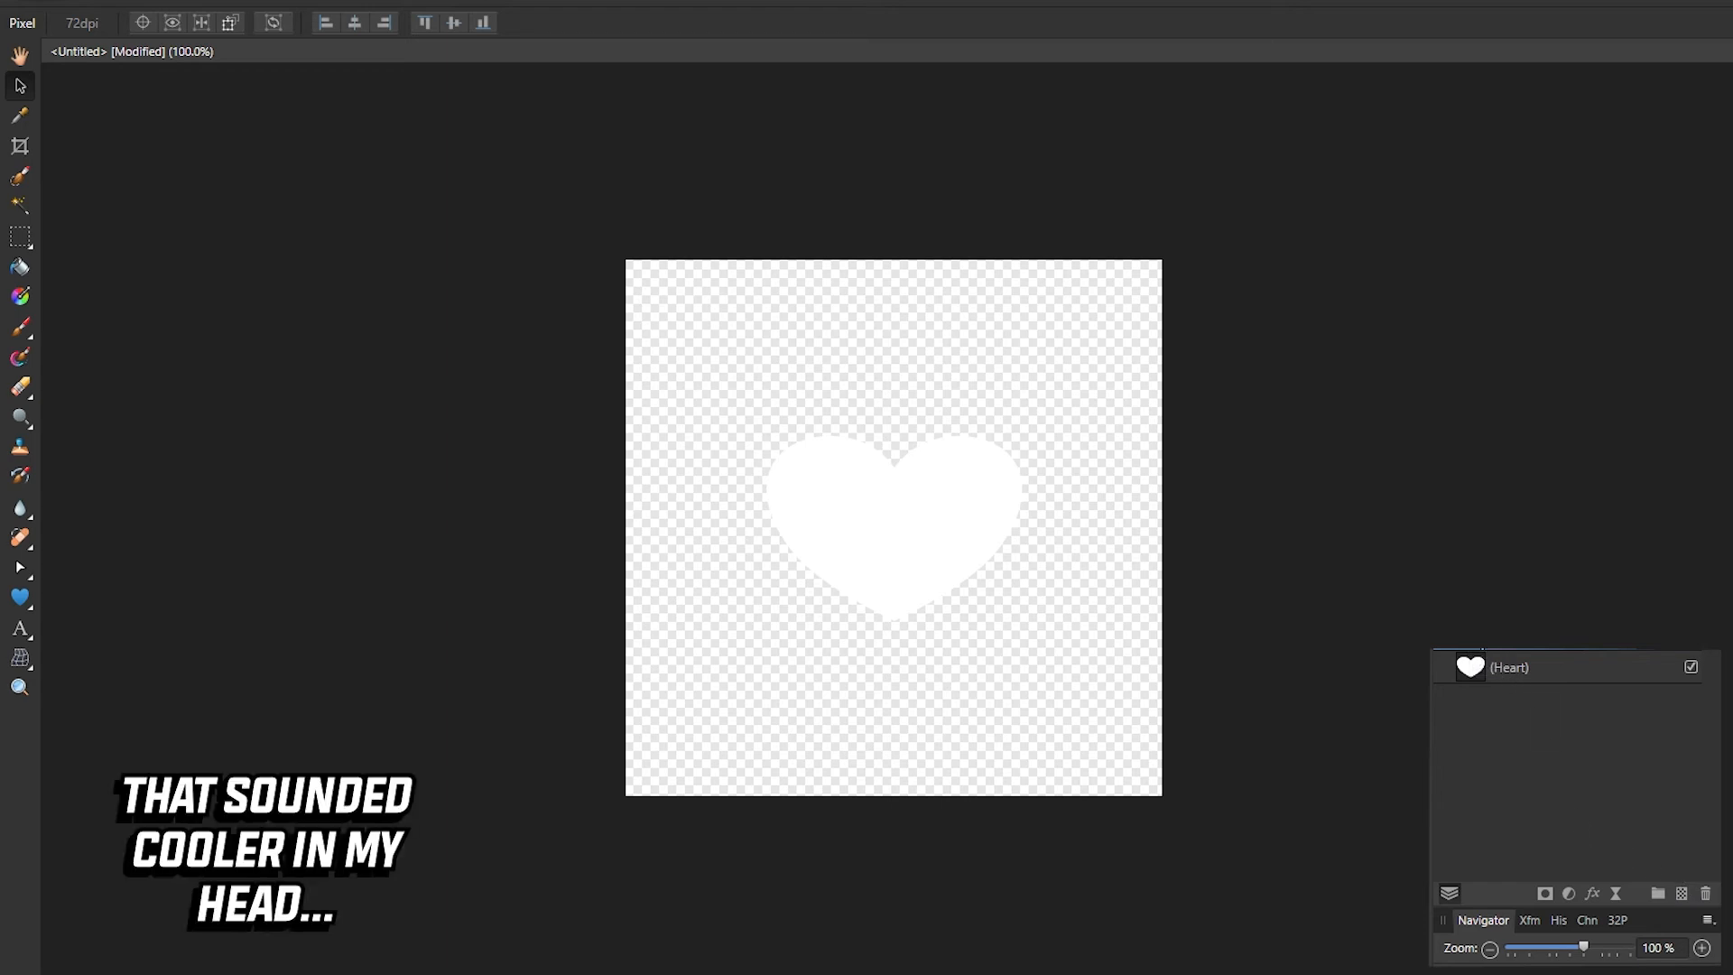
{"action": "left_click_drag", "start_coordinate": [1473, 650], "coordinate": [1468, 722]}
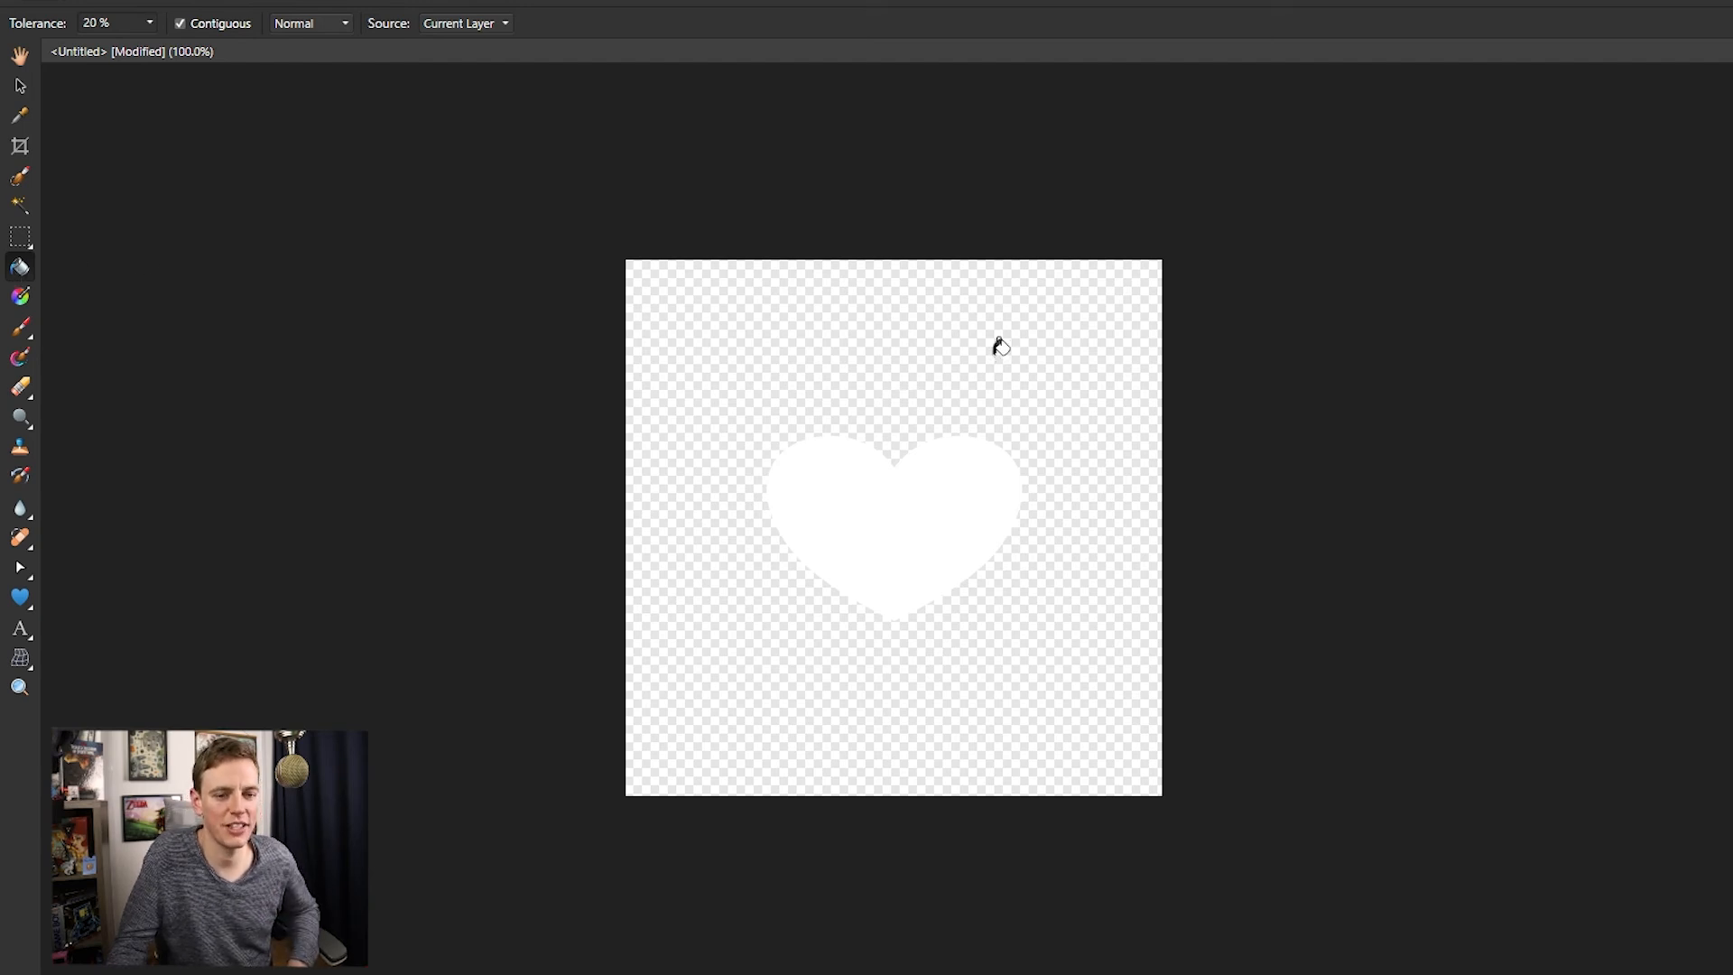
{"action": "left_click", "coordinate": [998, 346]}
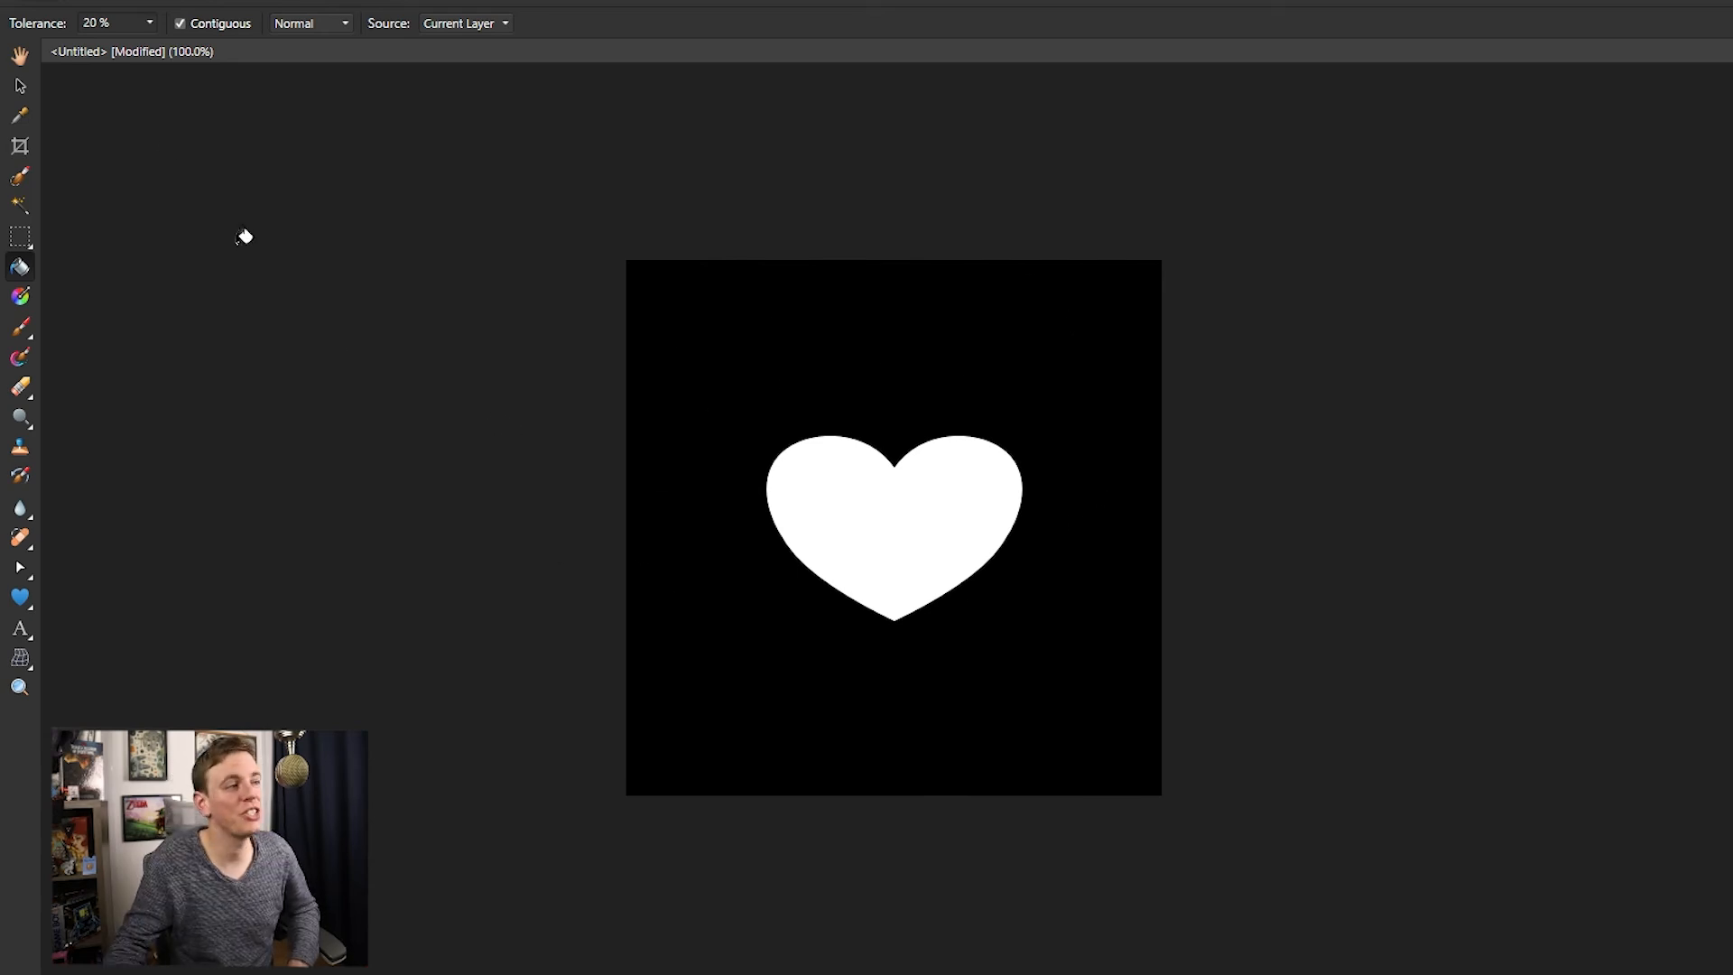
Step: Export the whole document as a 500 × 500 px PNG named custom_mask
{"action": "key", "text": "alt+f"}
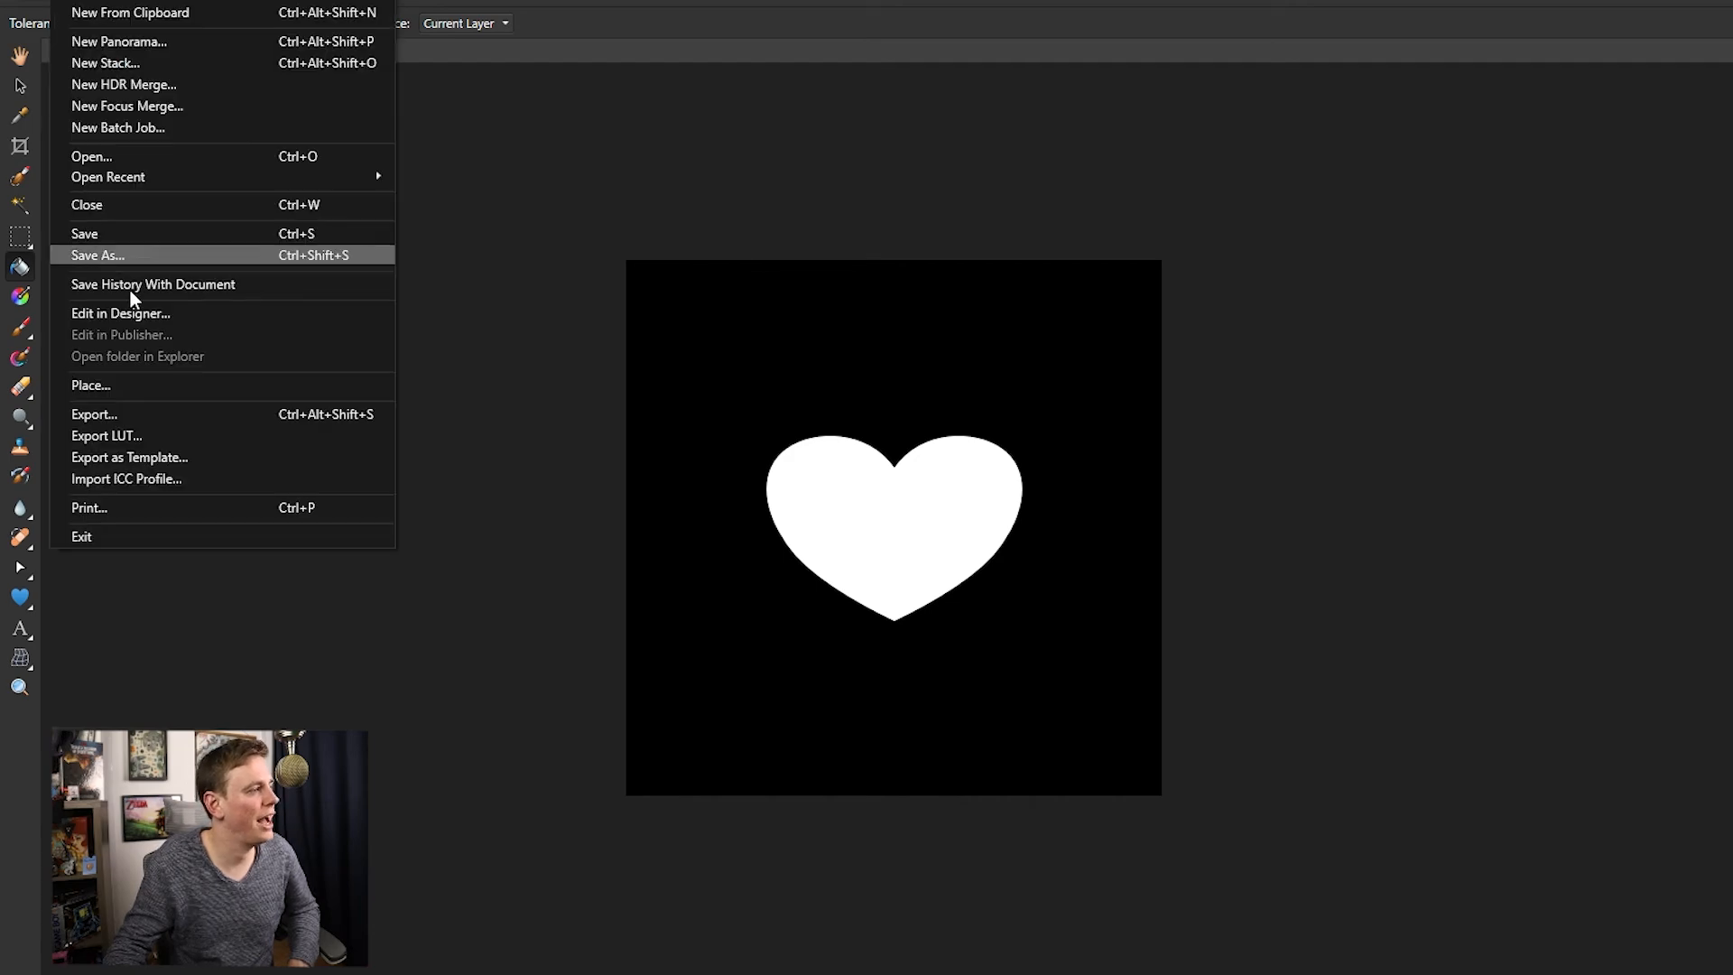
{"action": "left_click", "coordinate": [121, 413]}
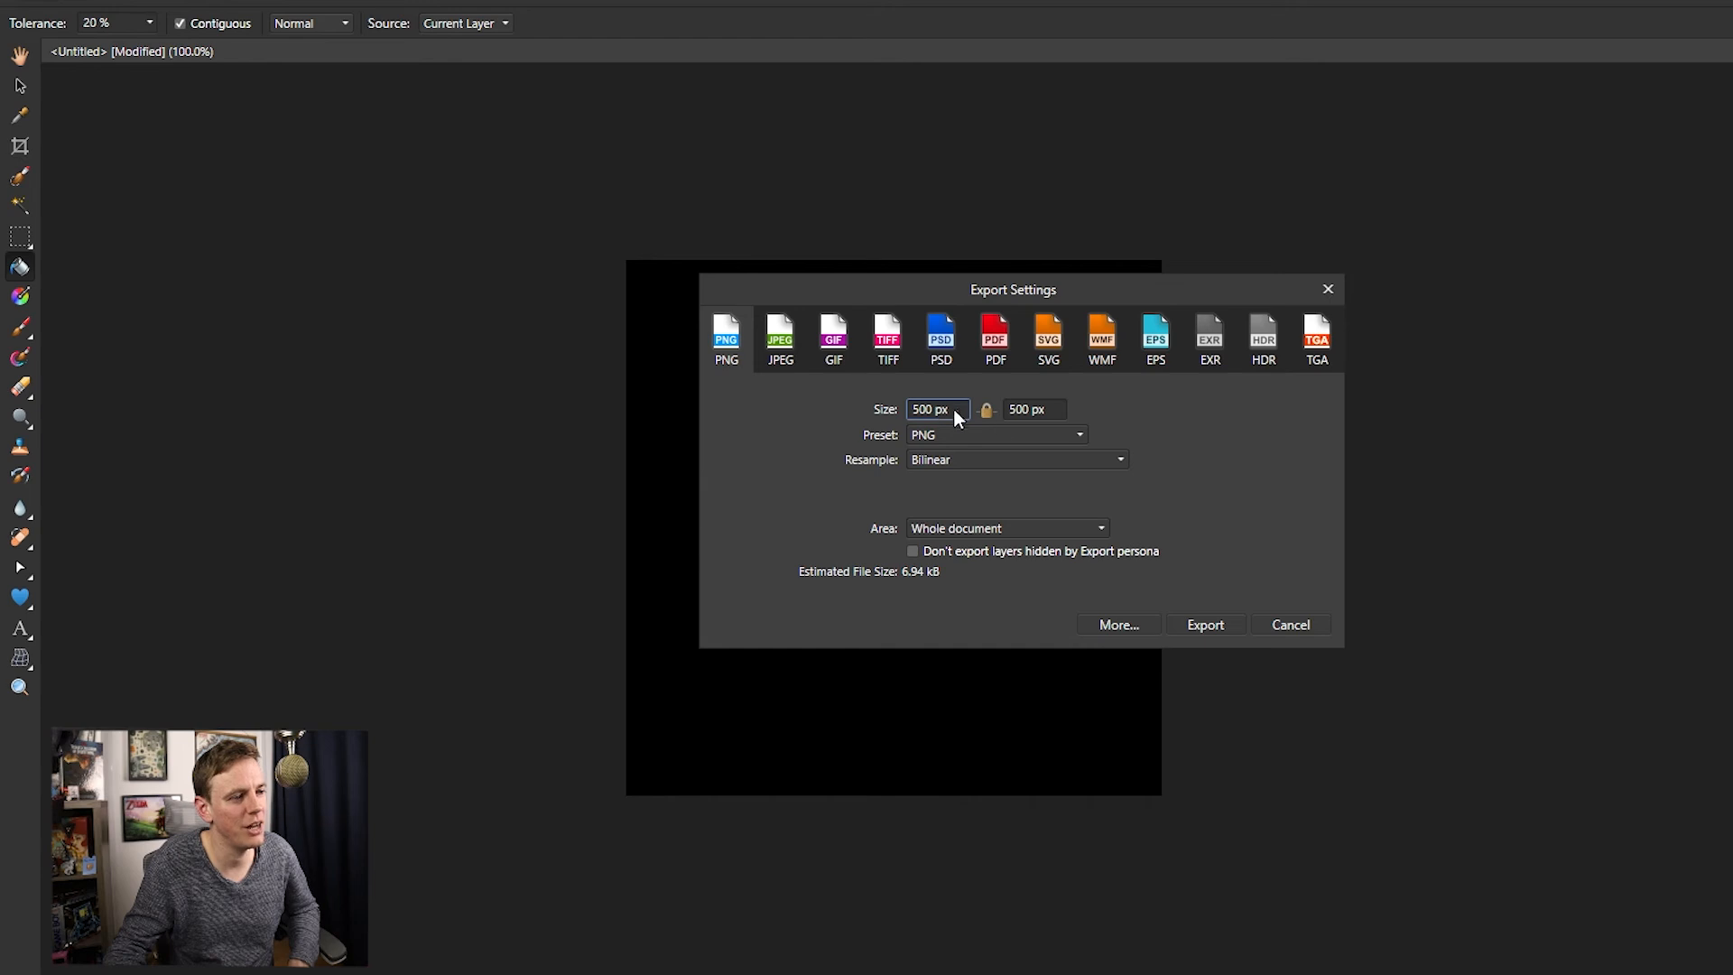
{"action": "left_click", "coordinate": [1217, 626]}
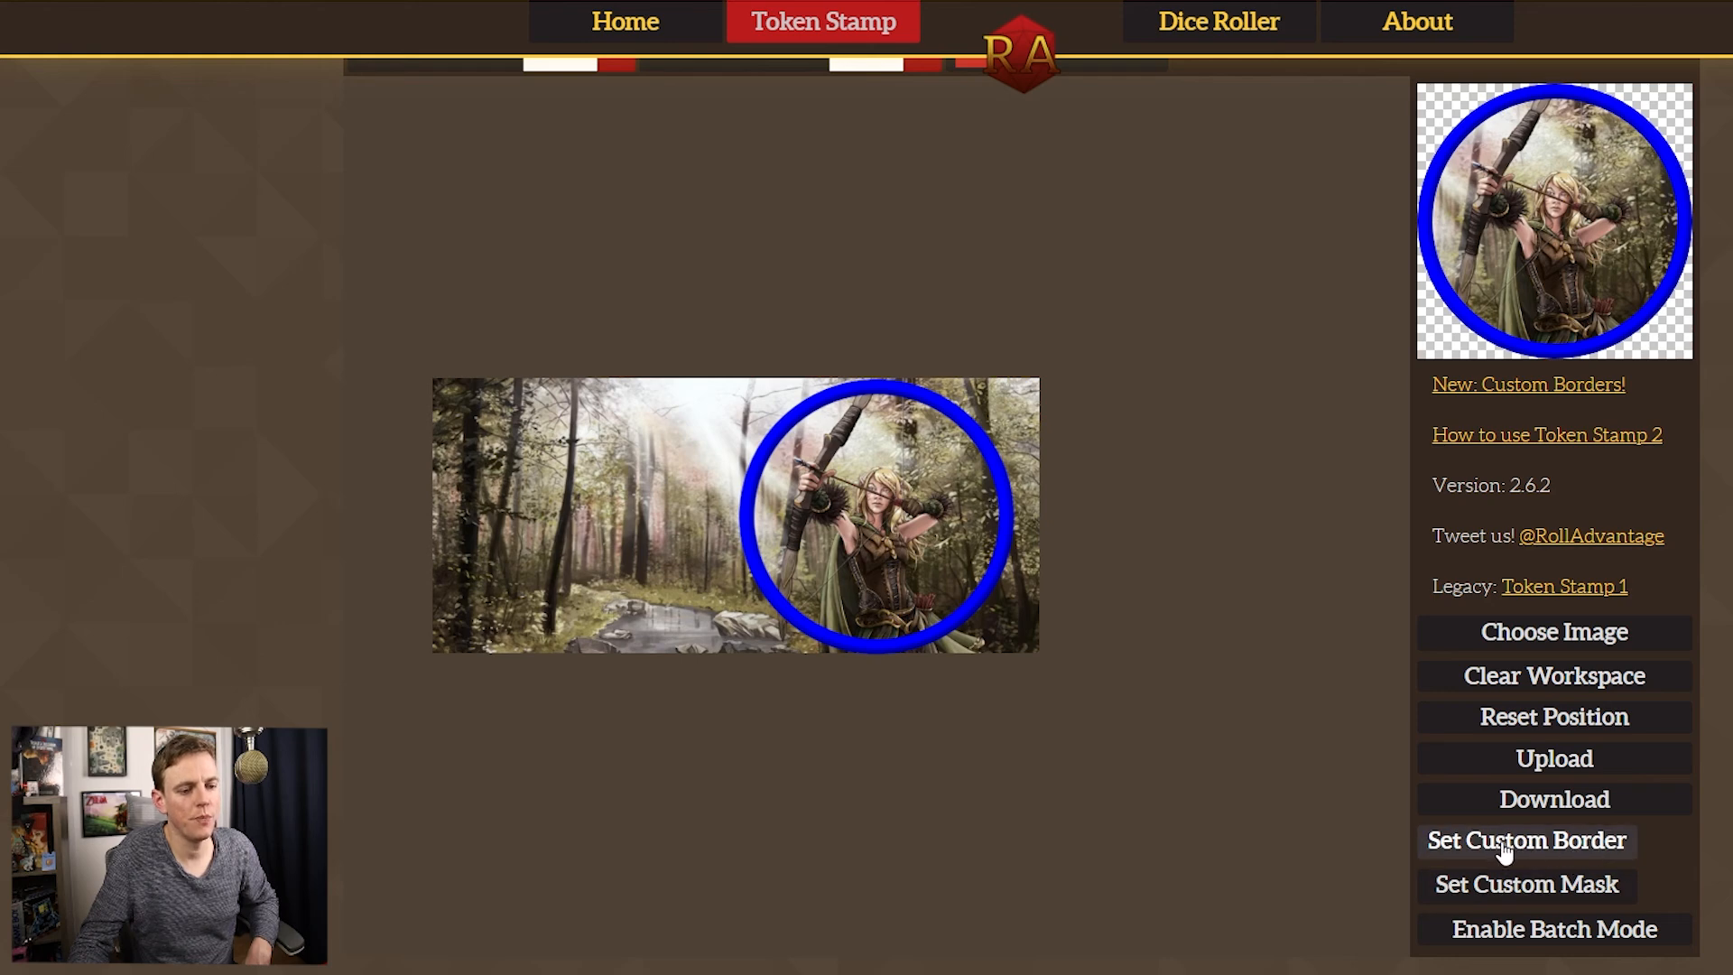
Step: In Token Stamp, load custom_border as the custom border and shift the archer image slightly within the heart
{"action": "left_click", "coordinate": [1560, 850]}
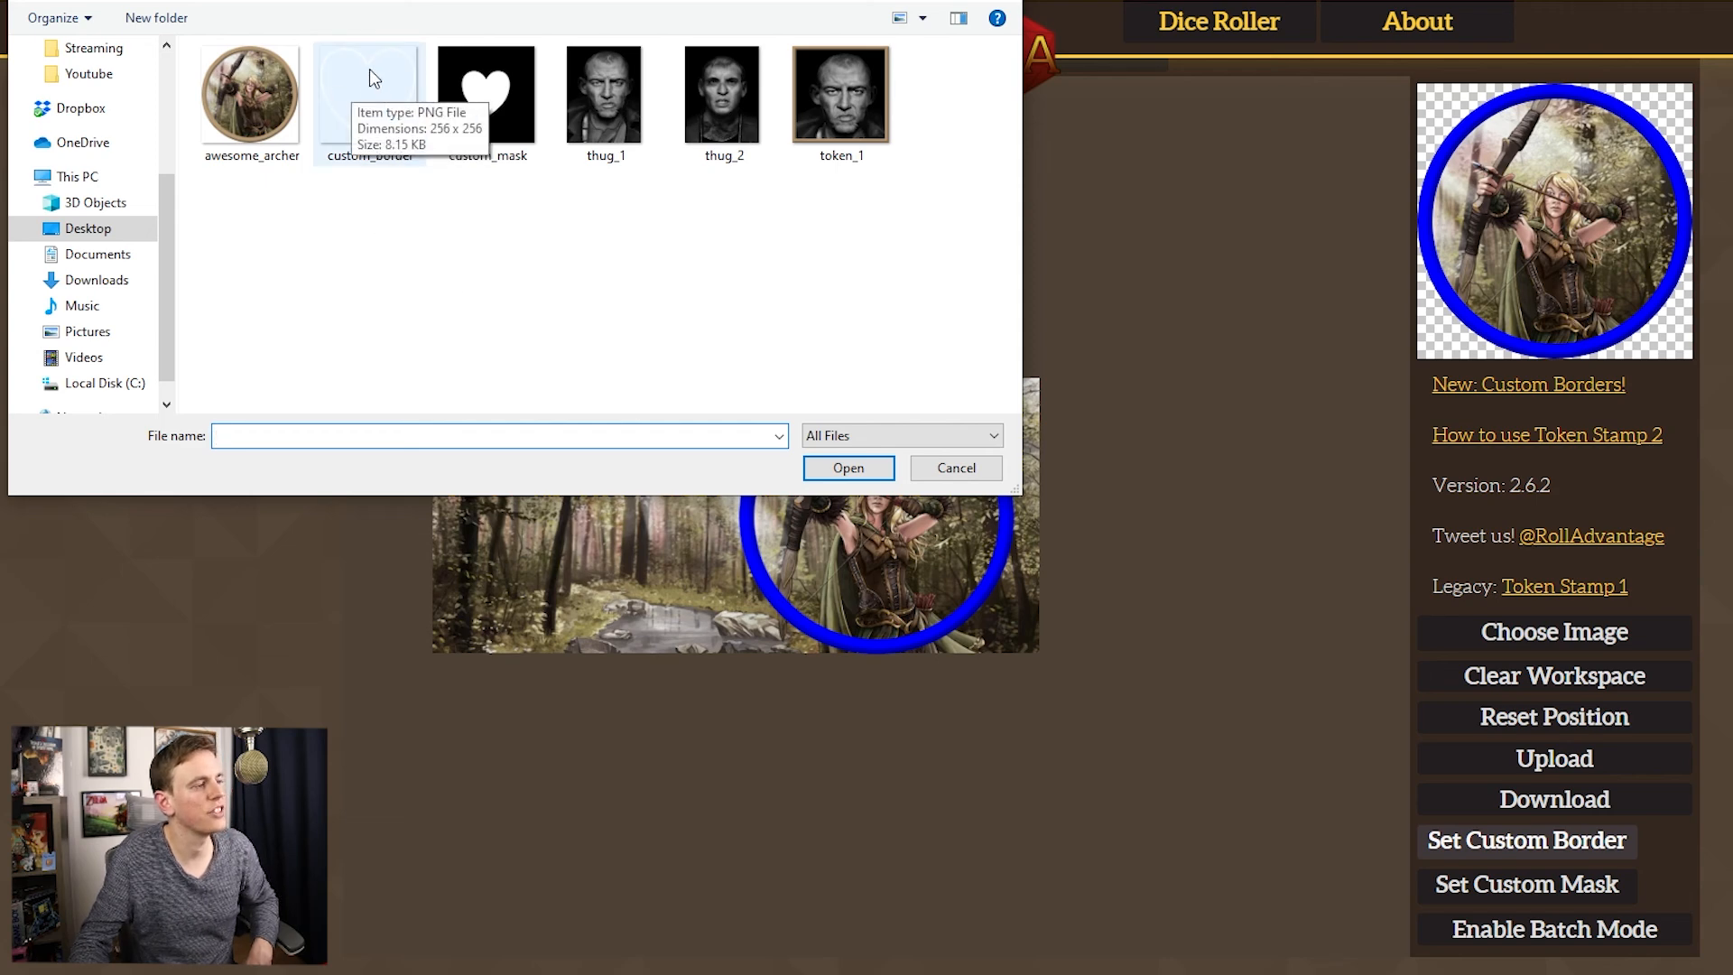
{"action": "left_click", "coordinate": [352, 99]}
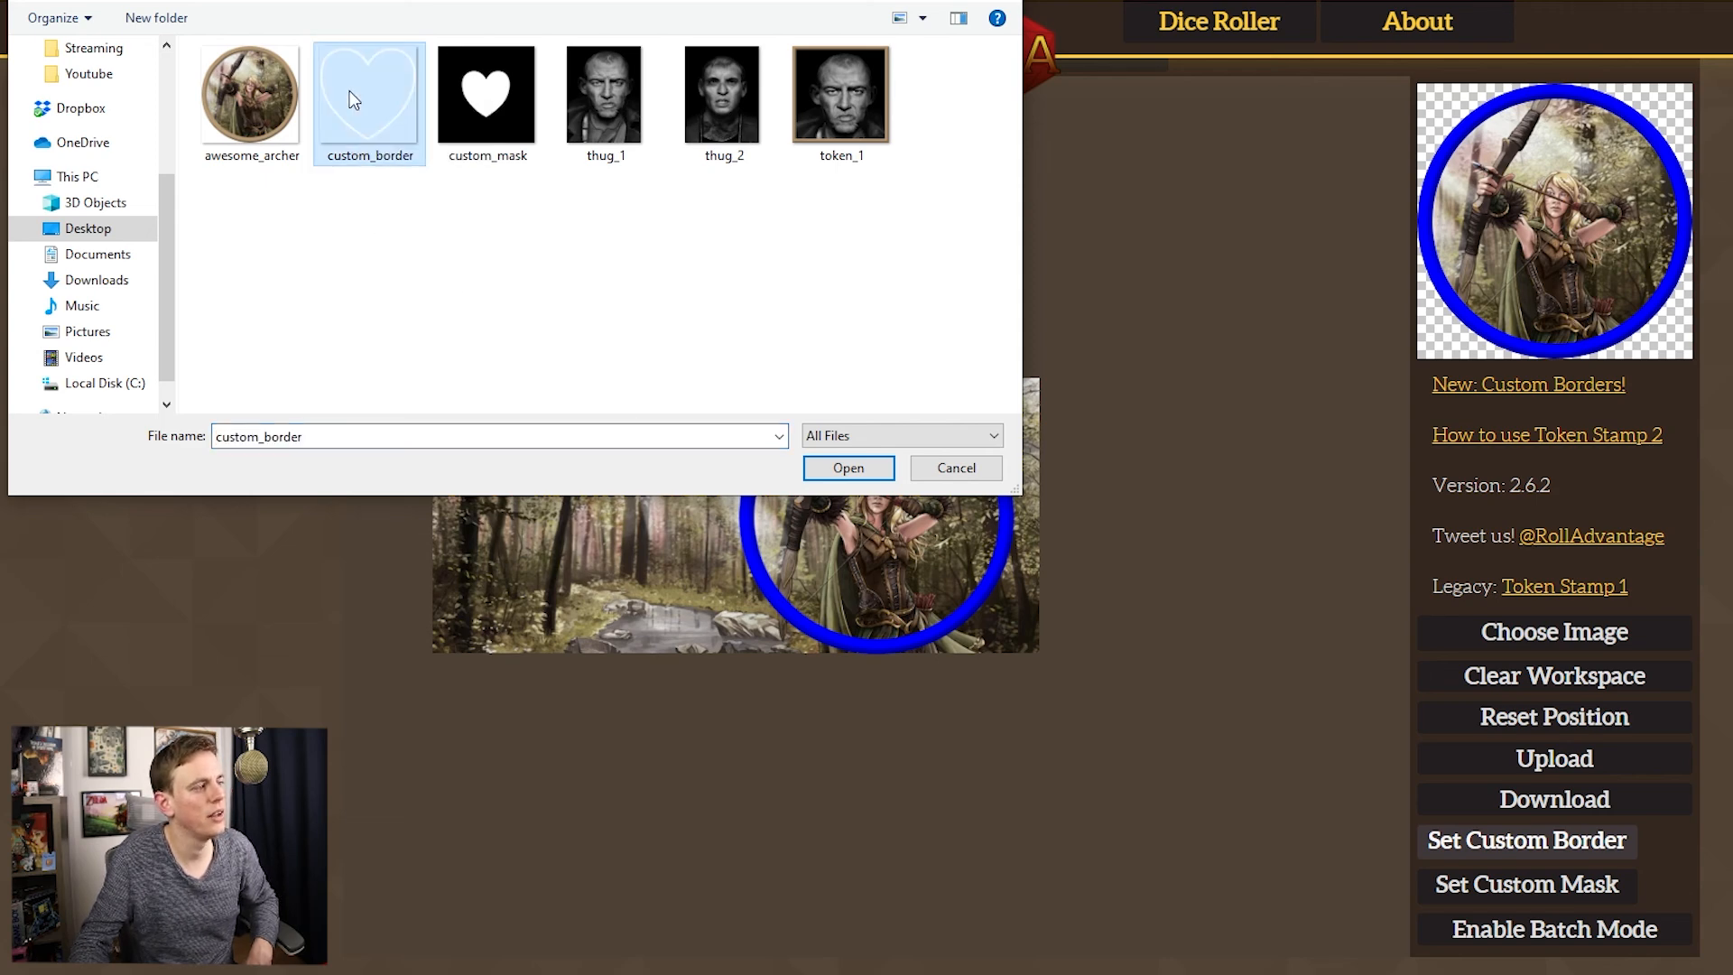
{"action": "double_click", "coordinate": [352, 99]}
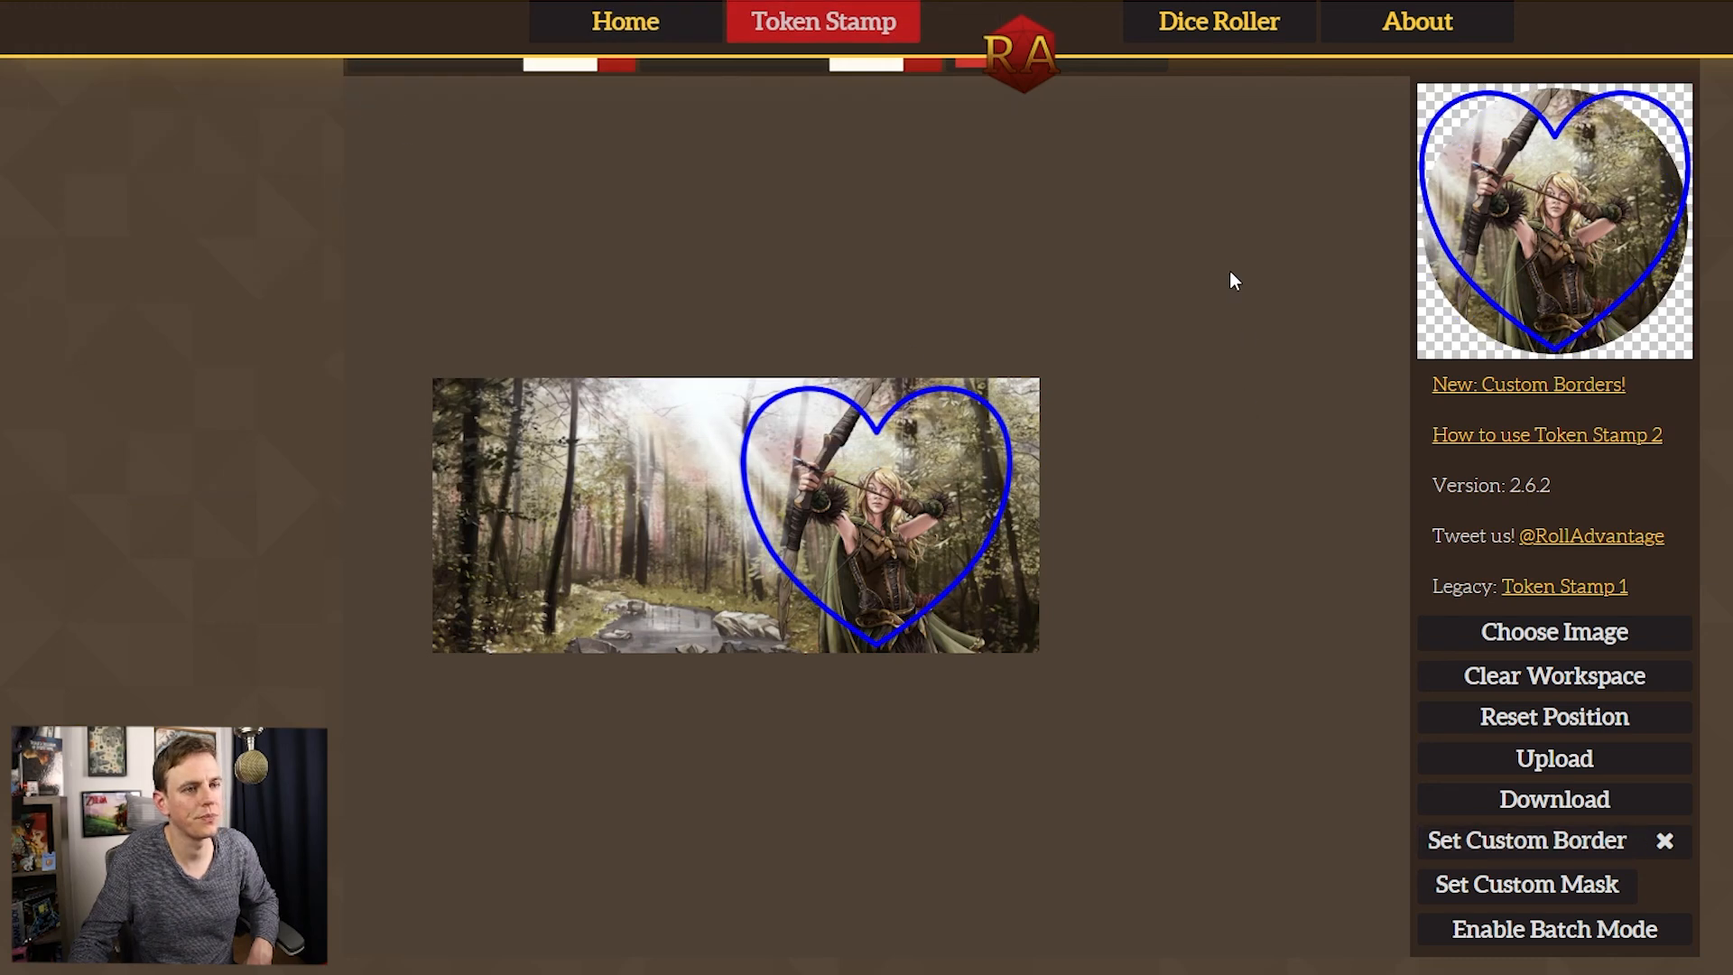
{"action": "scroll", "coordinate": [1119, 334], "scroll_direction": "up", "scroll_amount": 1}
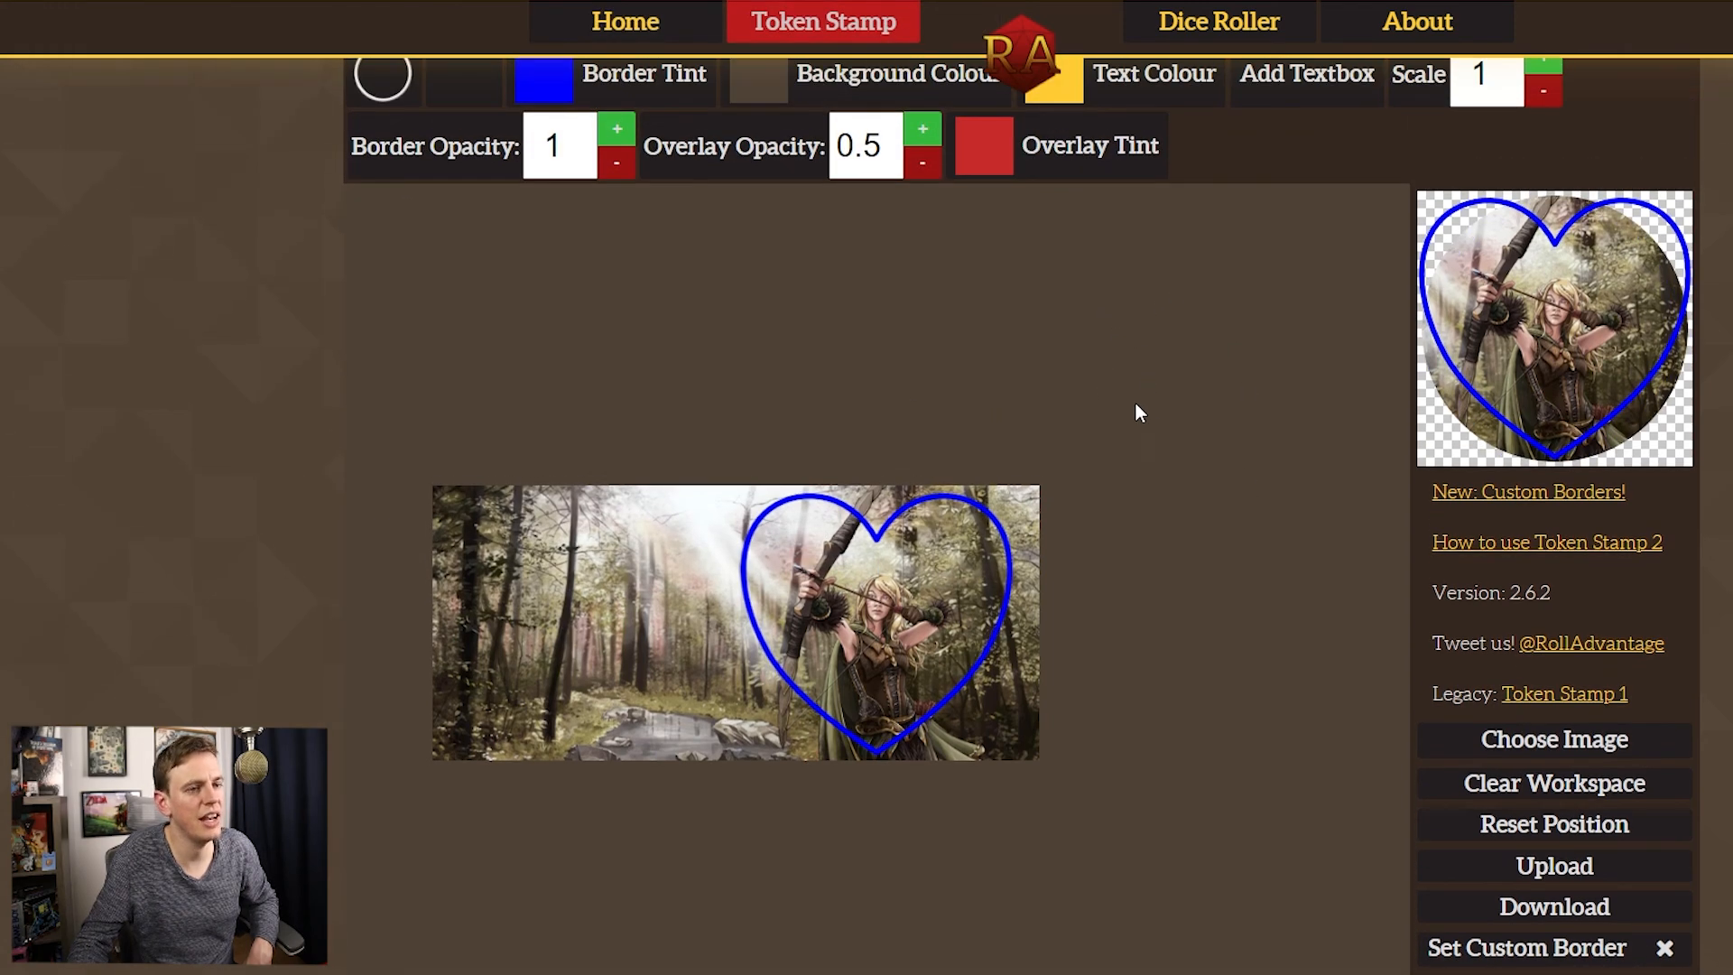
{"action": "mouse_move", "coordinate": [880, 622]}
{"action": "left_mouse_down"}
{"action": "mouse_move", "coordinate": [873, 642]}
{"action": "mouse_move", "coordinate": [901, 572]}
{"action": "mouse_move", "coordinate": [893, 615]}
{"action": "mouse_move", "coordinate": [866, 619]}
{"action": "left_mouse_up"}
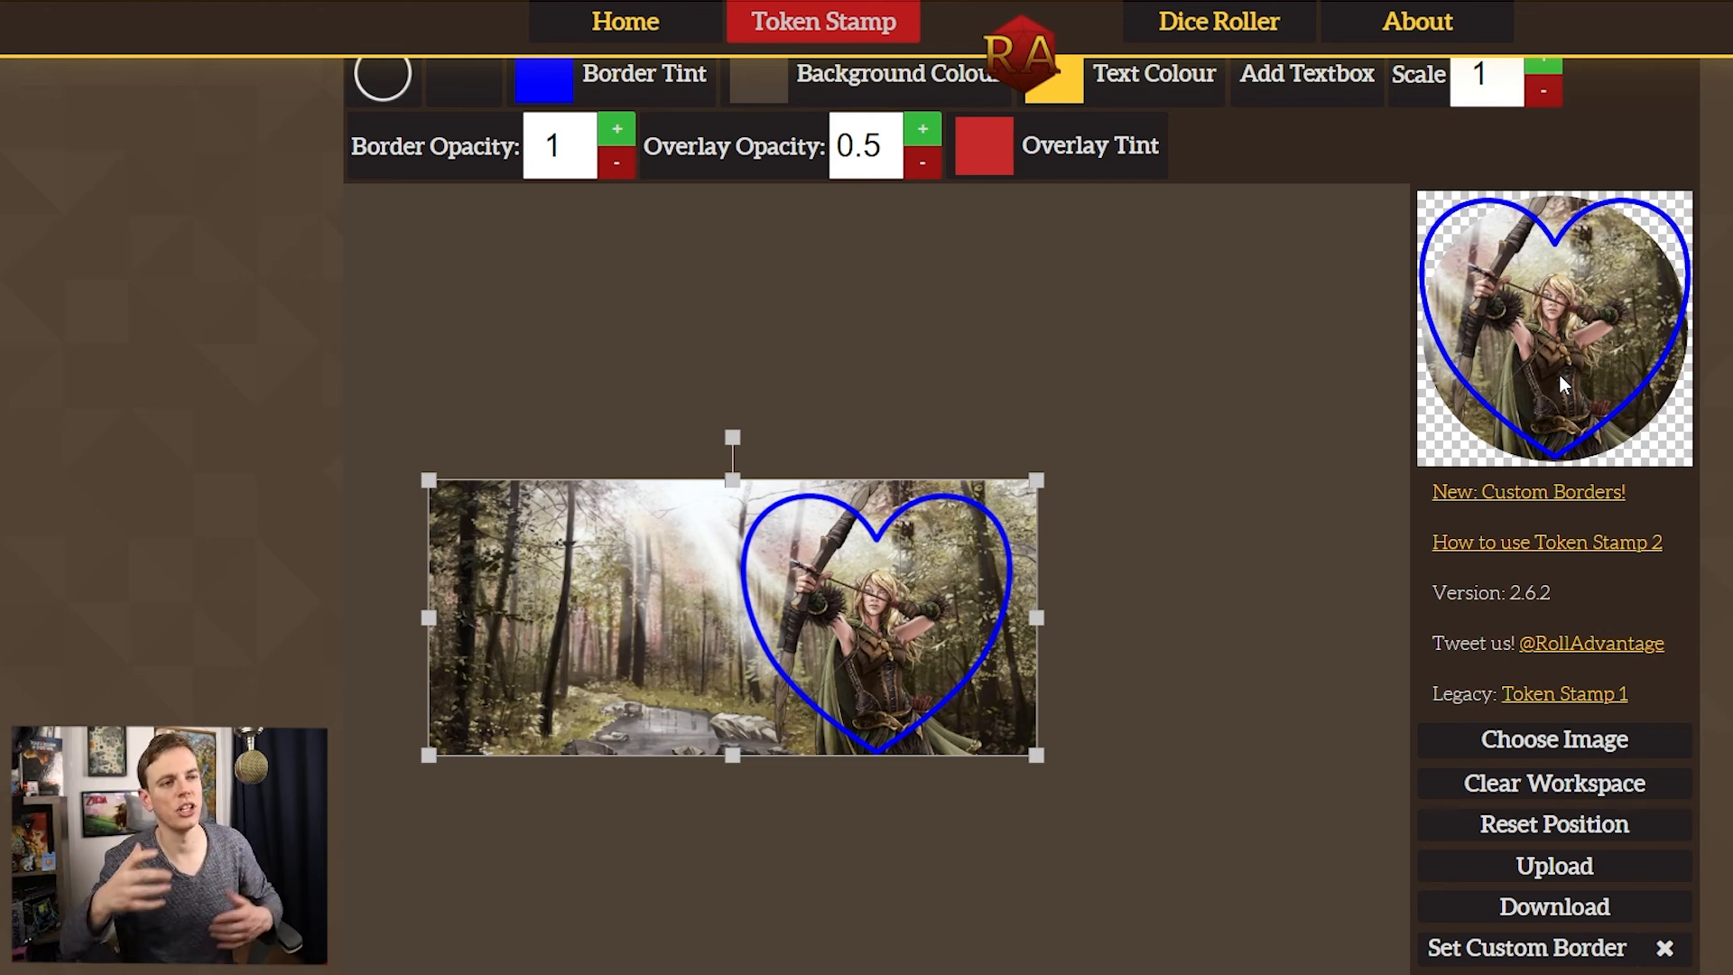
Step: Load custom_mask as the custom mask and nudge the archer image slightly within the heart border
{"action": "scroll", "coordinate": [1263, 675], "scroll_direction": "down", "scroll_amount": 3}
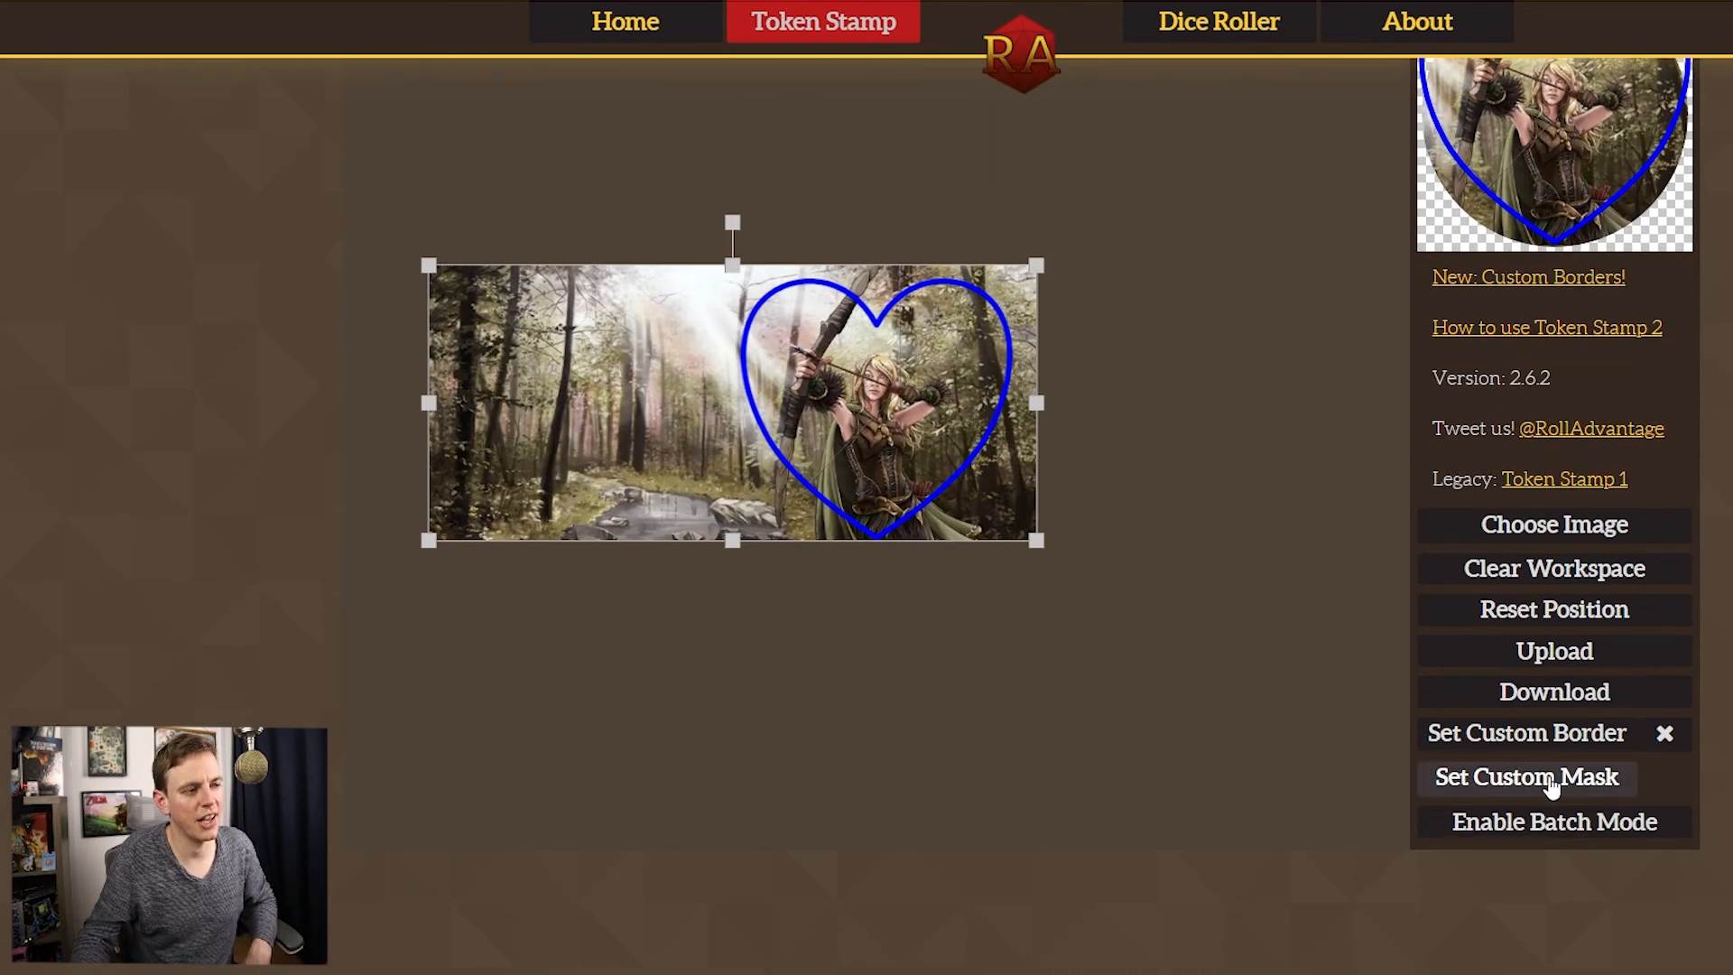
{"action": "left_click", "coordinate": [1549, 778]}
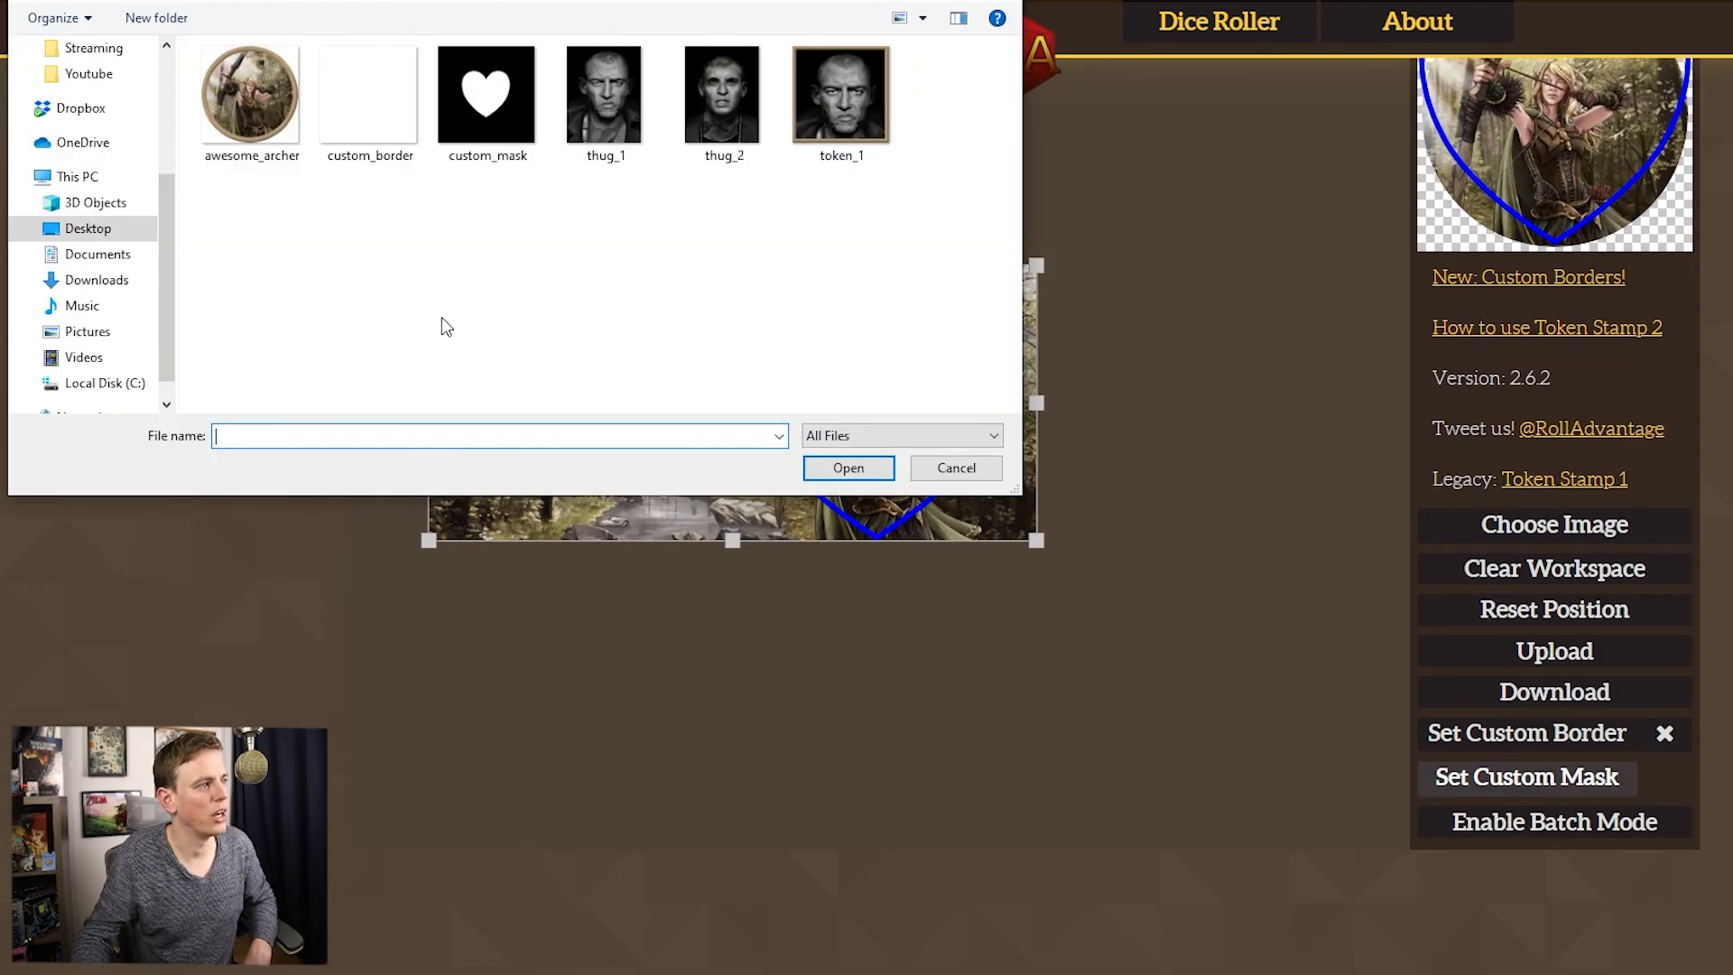
{"action": "double_click", "coordinate": [502, 119]}
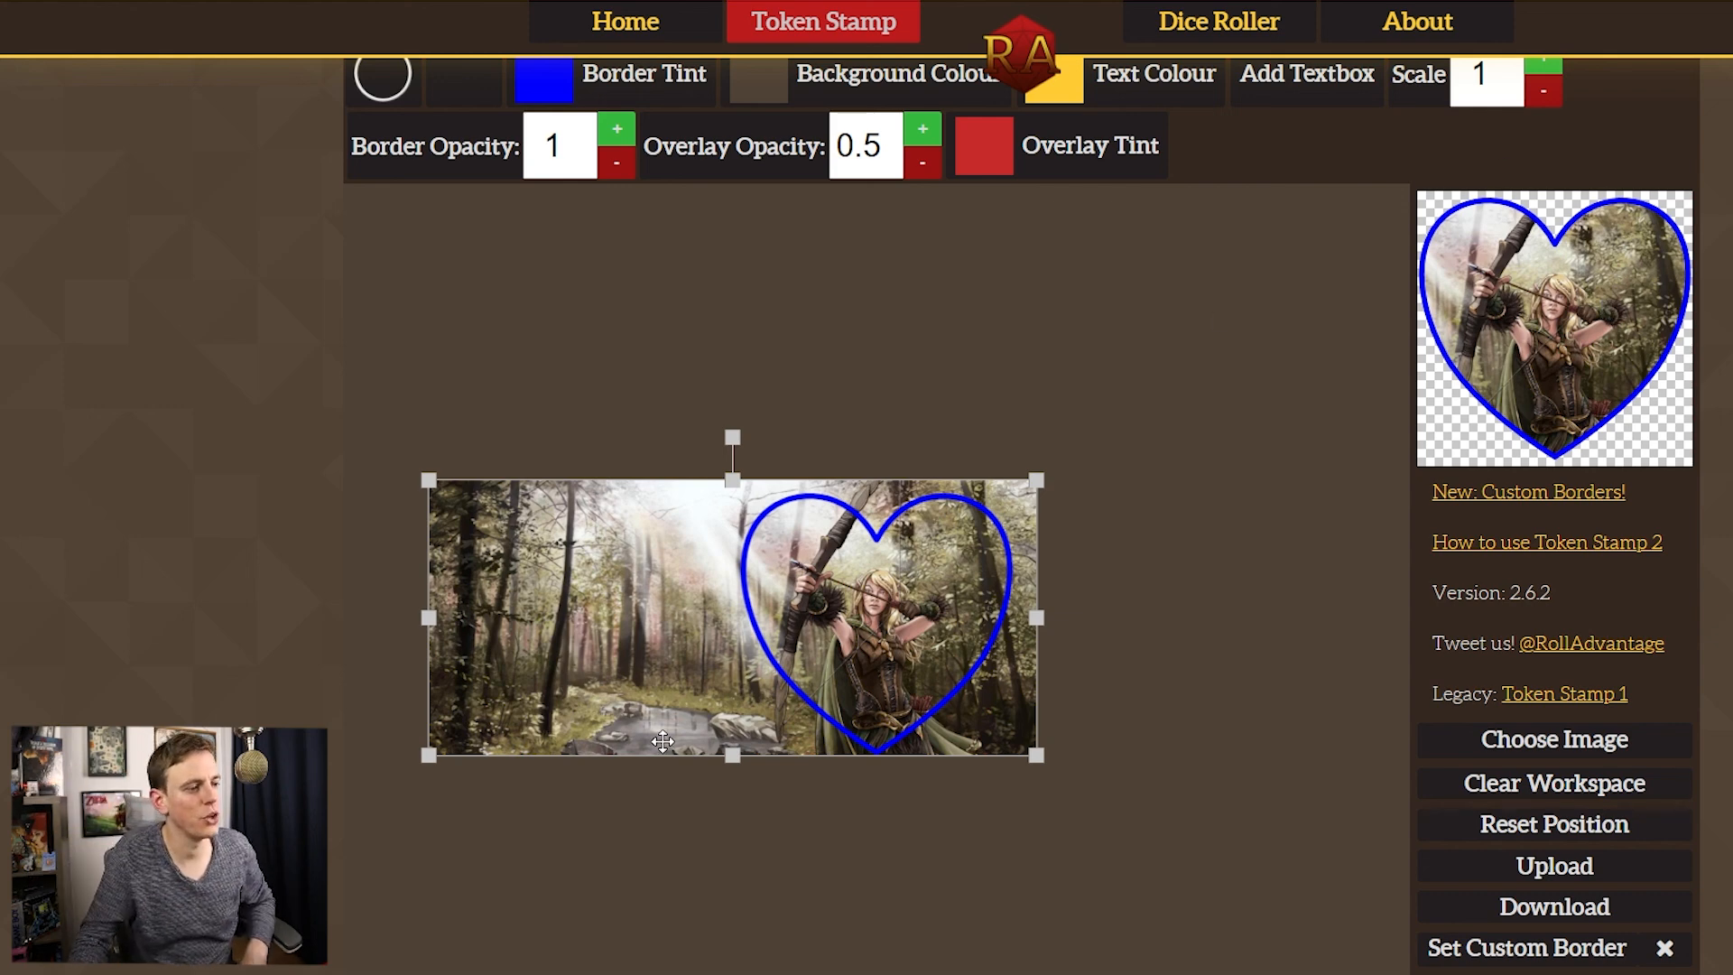
{"action": "mouse_move", "coordinate": [661, 655]}
{"action": "left_mouse_down"}
{"action": "mouse_move", "coordinate": [659, 635]}
{"action": "mouse_move", "coordinate": [660, 654]}
{"action": "left_mouse_up"}
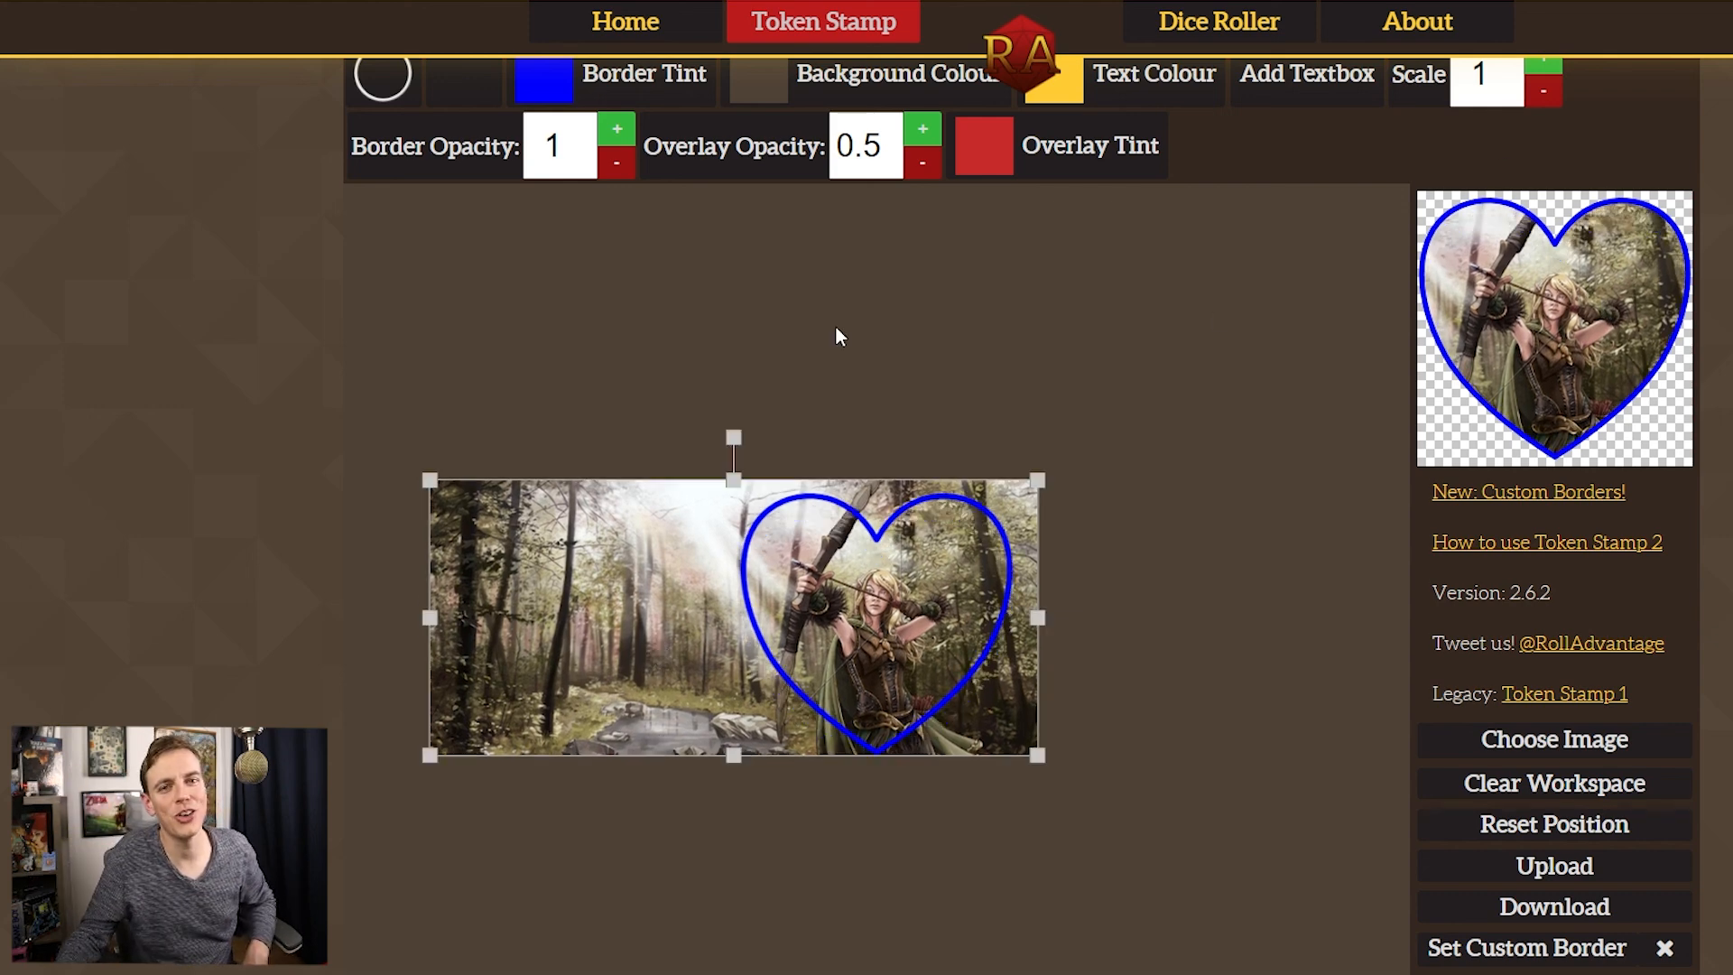
Step: Change the border tint to magenta (RGB 255, 0, 255)
{"action": "scroll", "coordinate": [588, 259], "scroll_direction": "up", "scroll_amount": 1}
{"action": "left_click", "coordinate": [559, 200]}
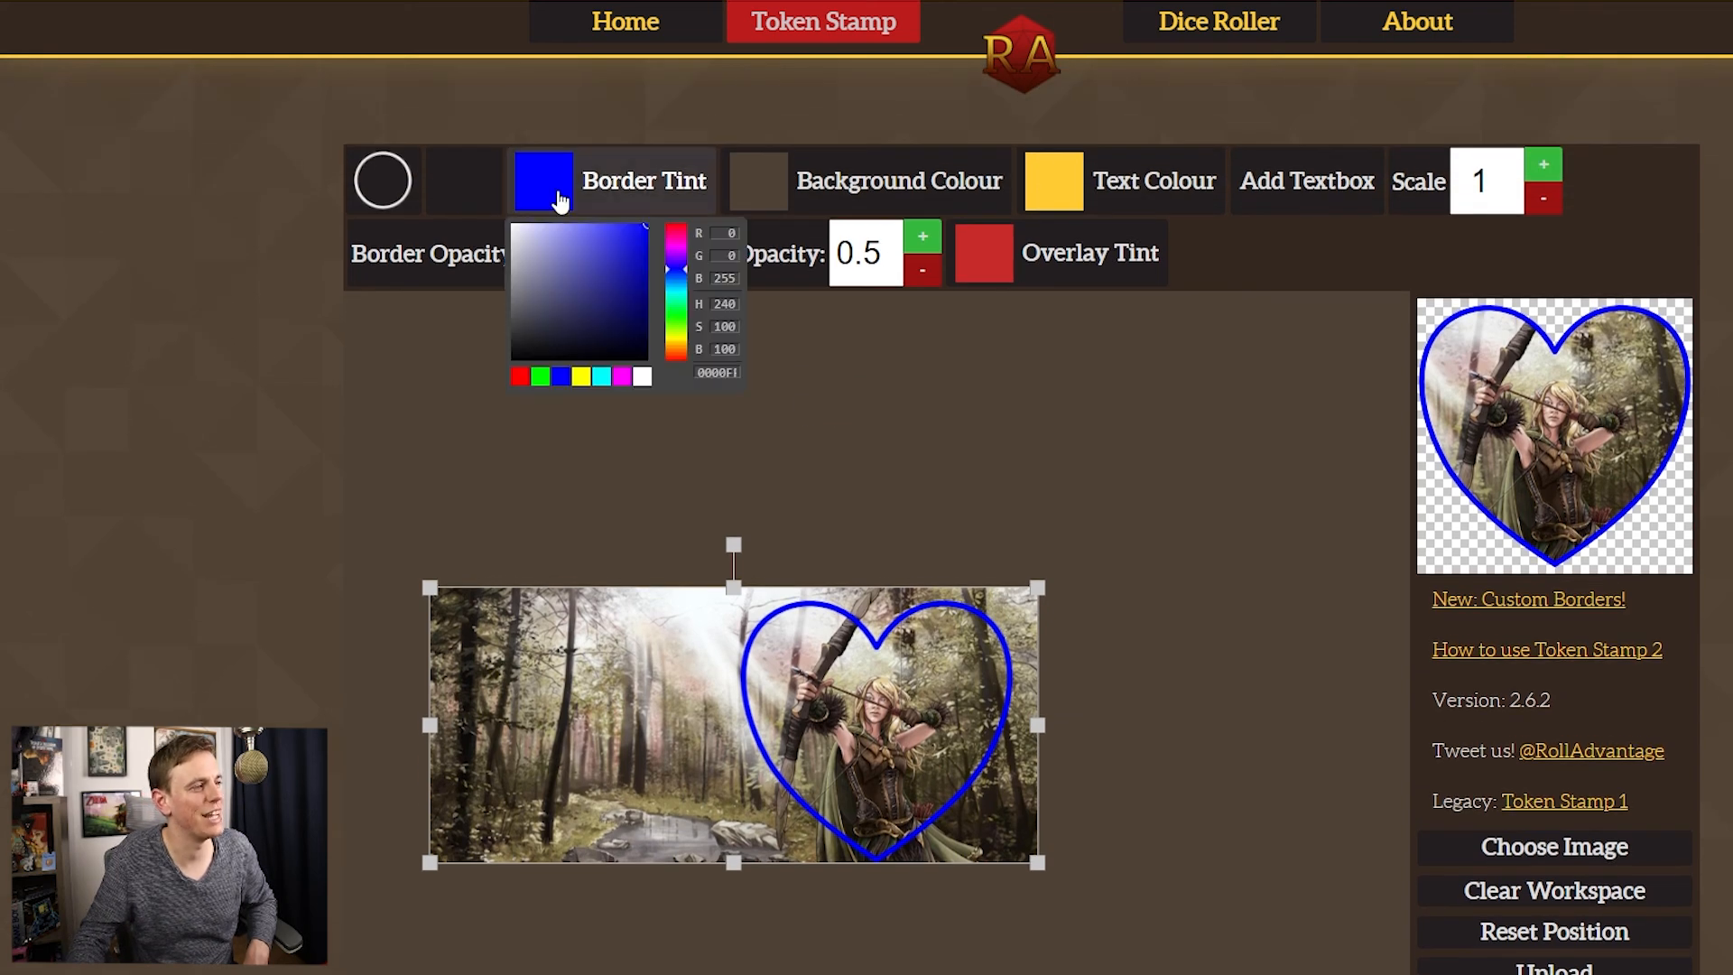
{"action": "left_click", "coordinate": [622, 376]}
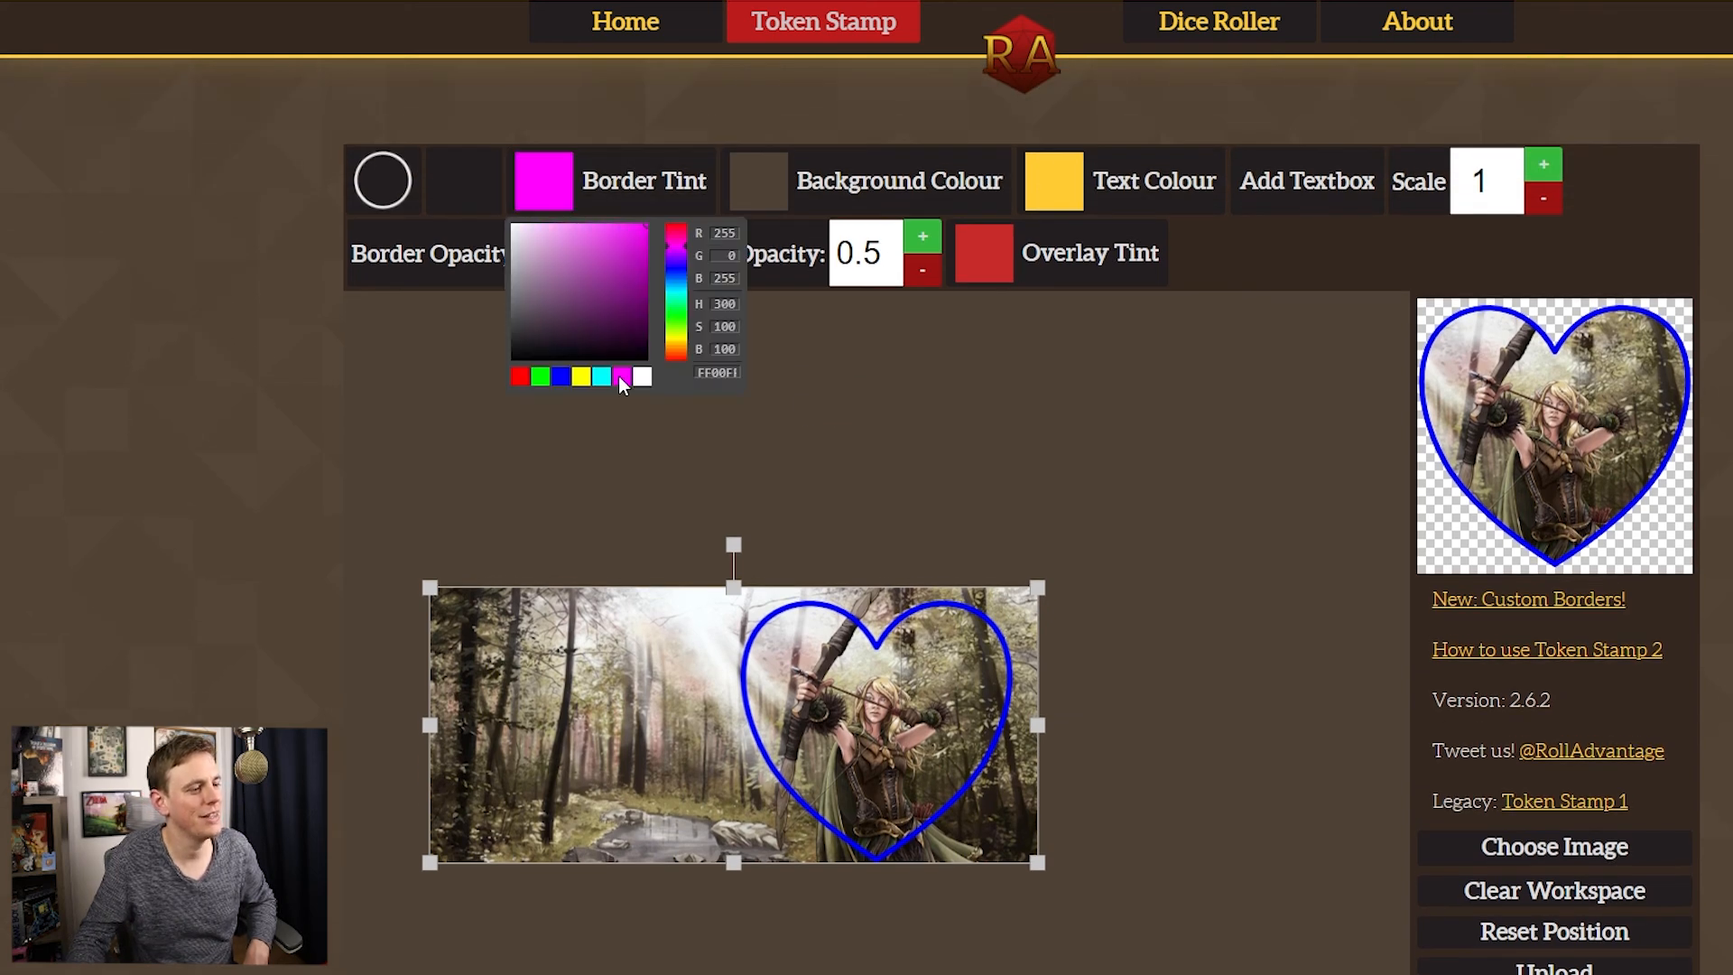
{"action": "left_click", "coordinate": [948, 357]}
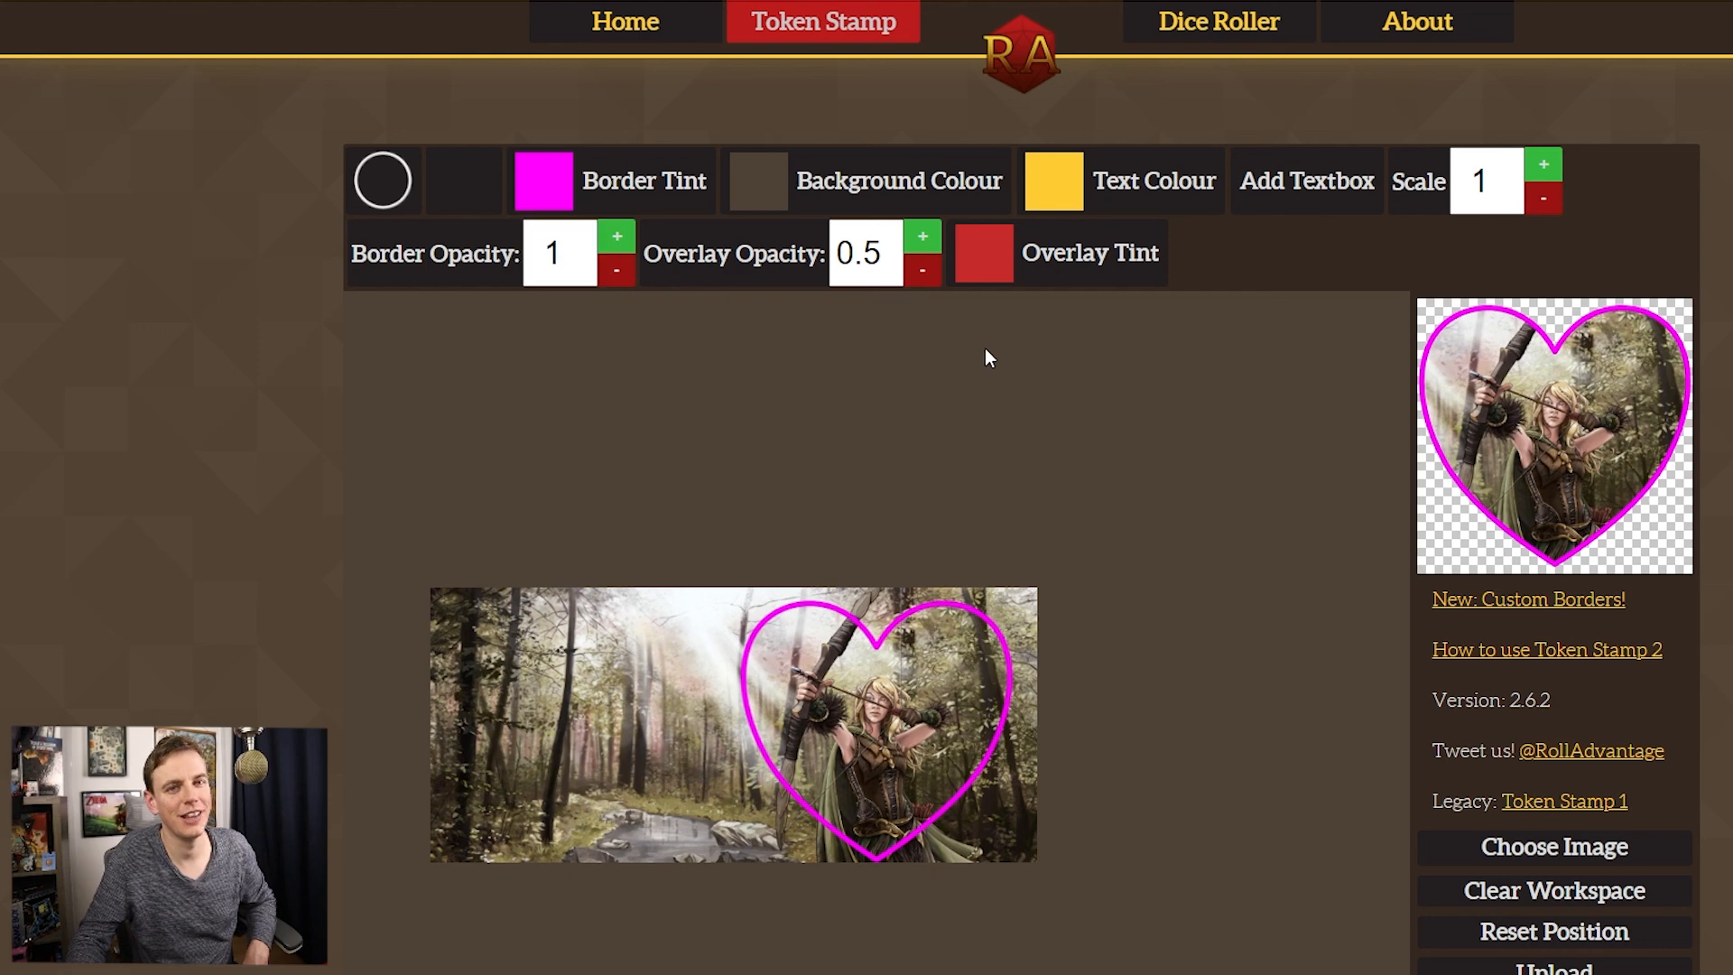
Step: Save the heart token preview as a PNG image named lovely_archer
{"action": "scroll", "coordinate": [1005, 383], "scroll_direction": "down", "scroll_amount": 1}
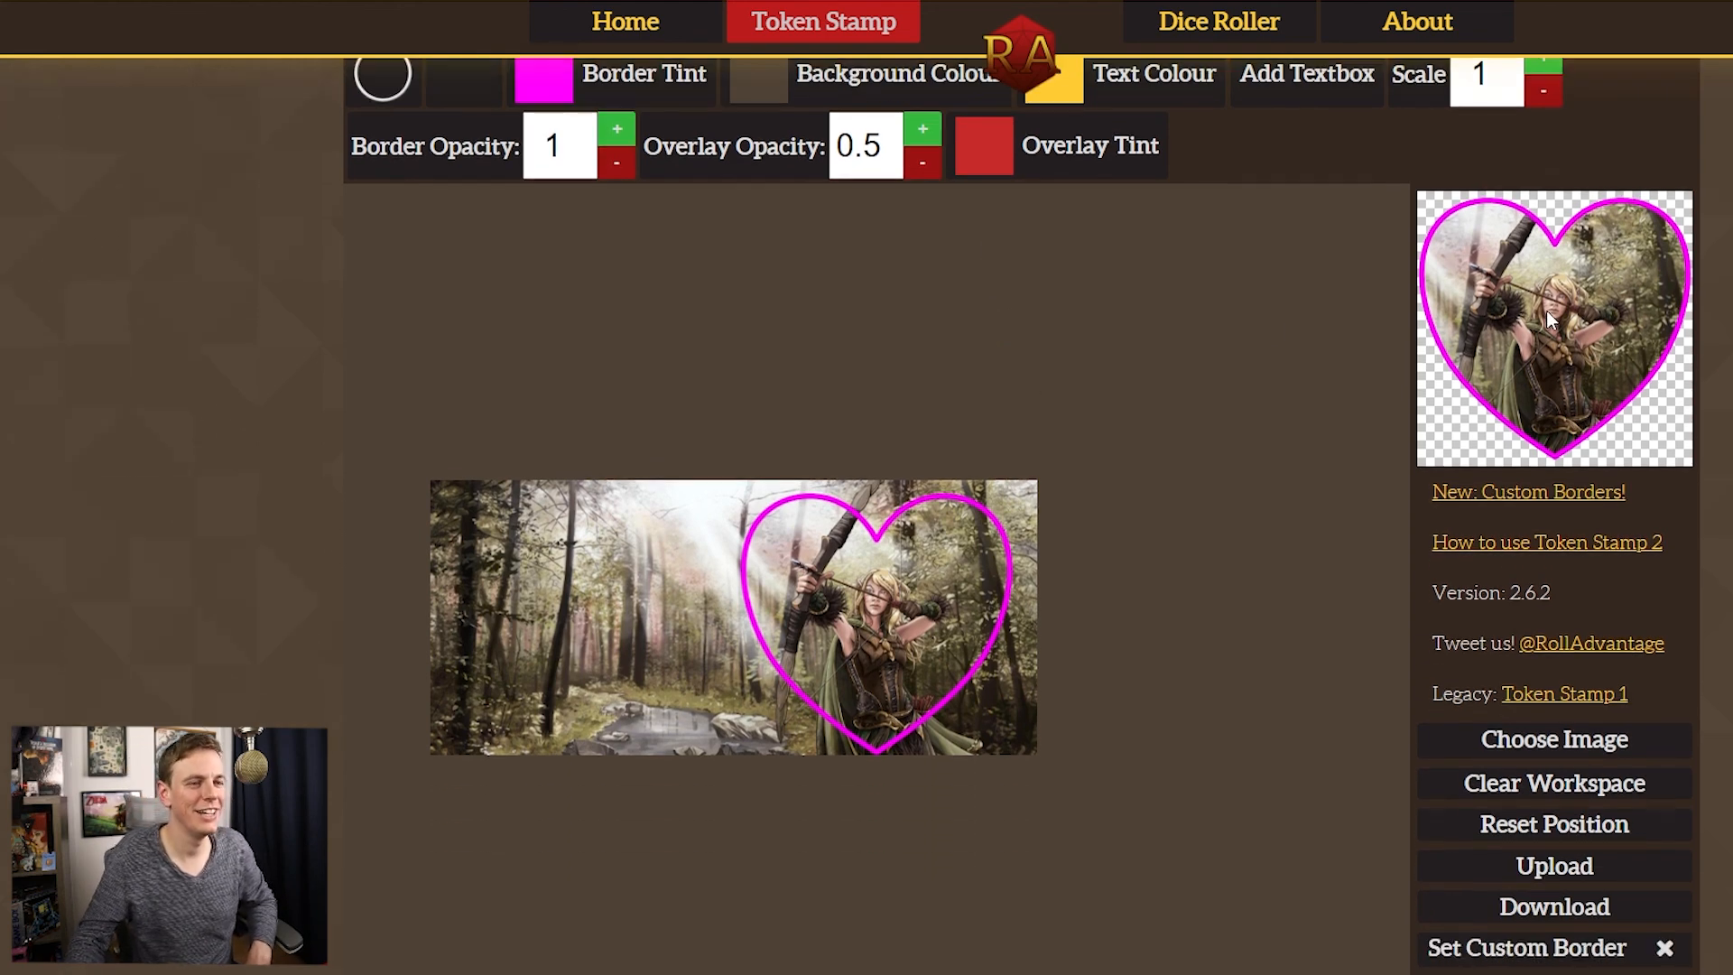
{"action": "right_click", "coordinate": [1547, 314]}
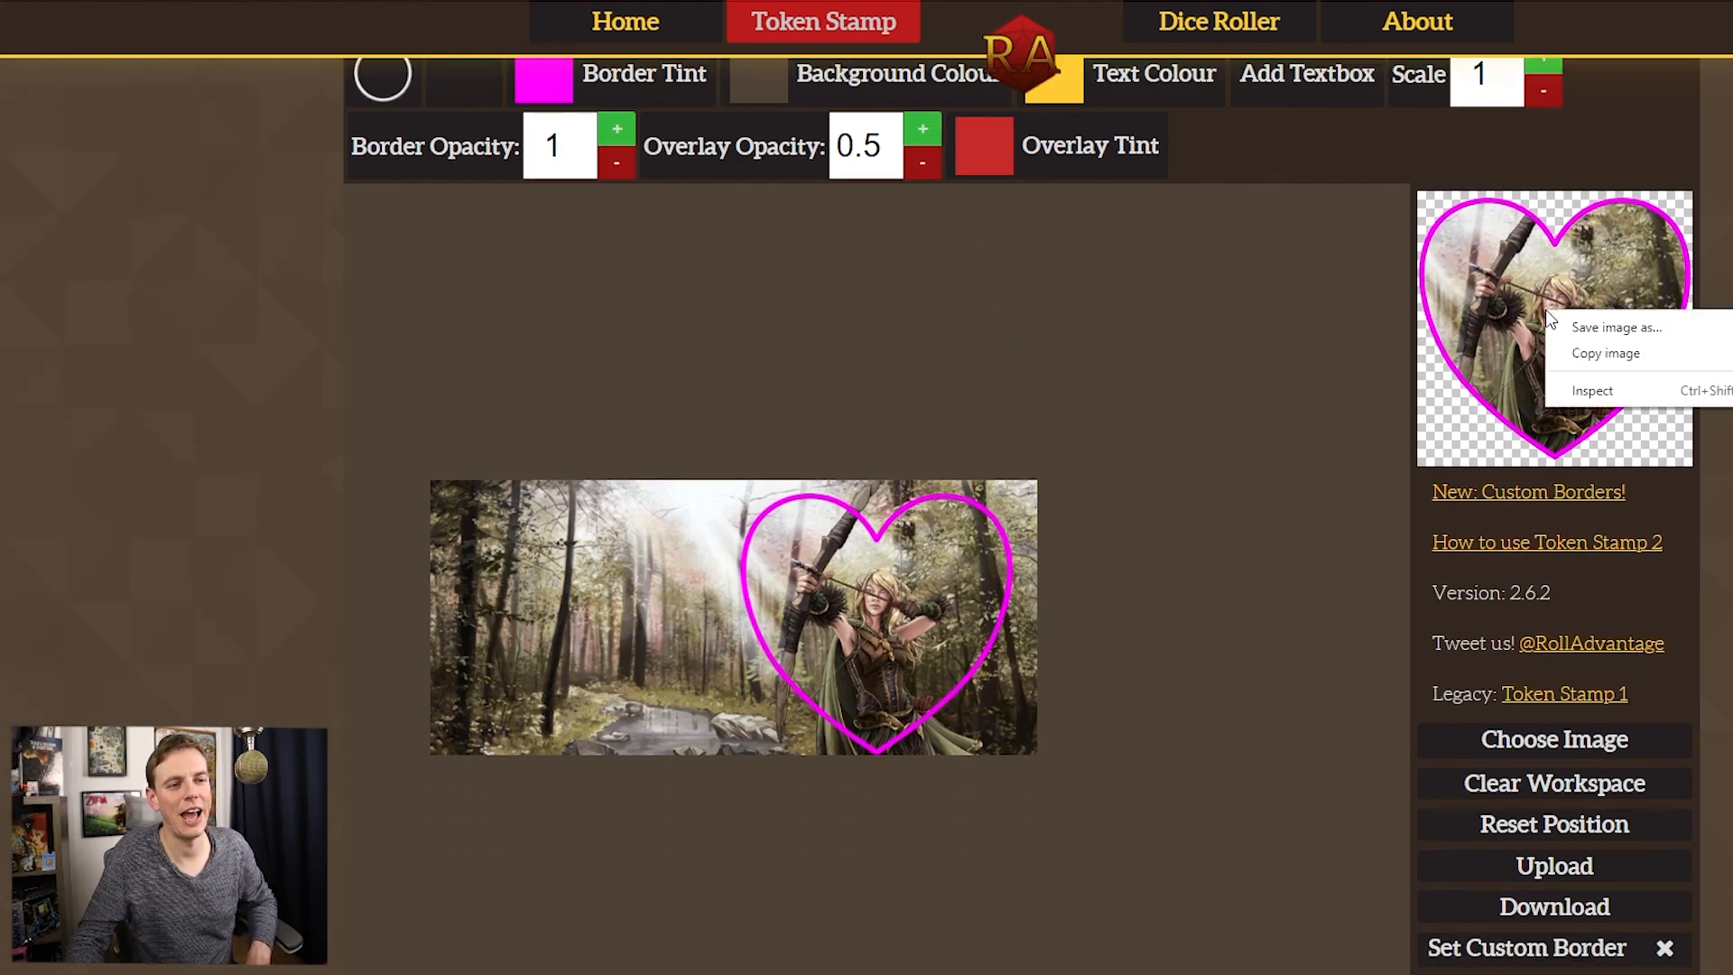
{"action": "left_click", "coordinate": [1626, 329]}
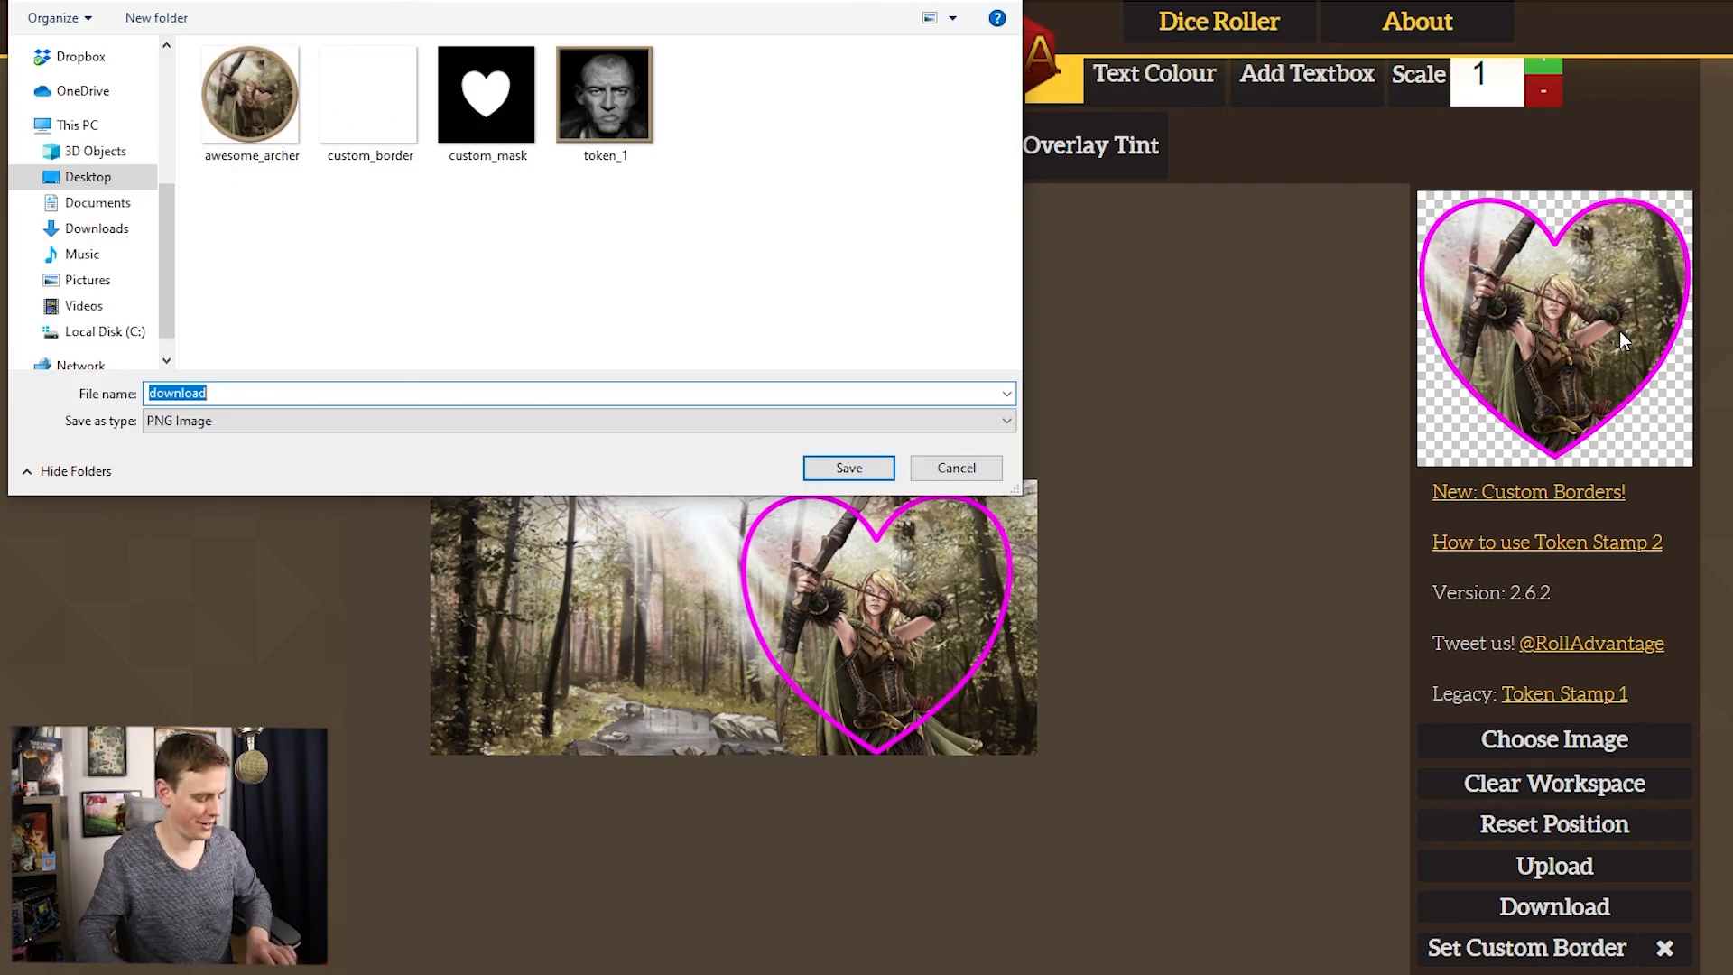
{"action": "type", "text": "lovely_archer"}
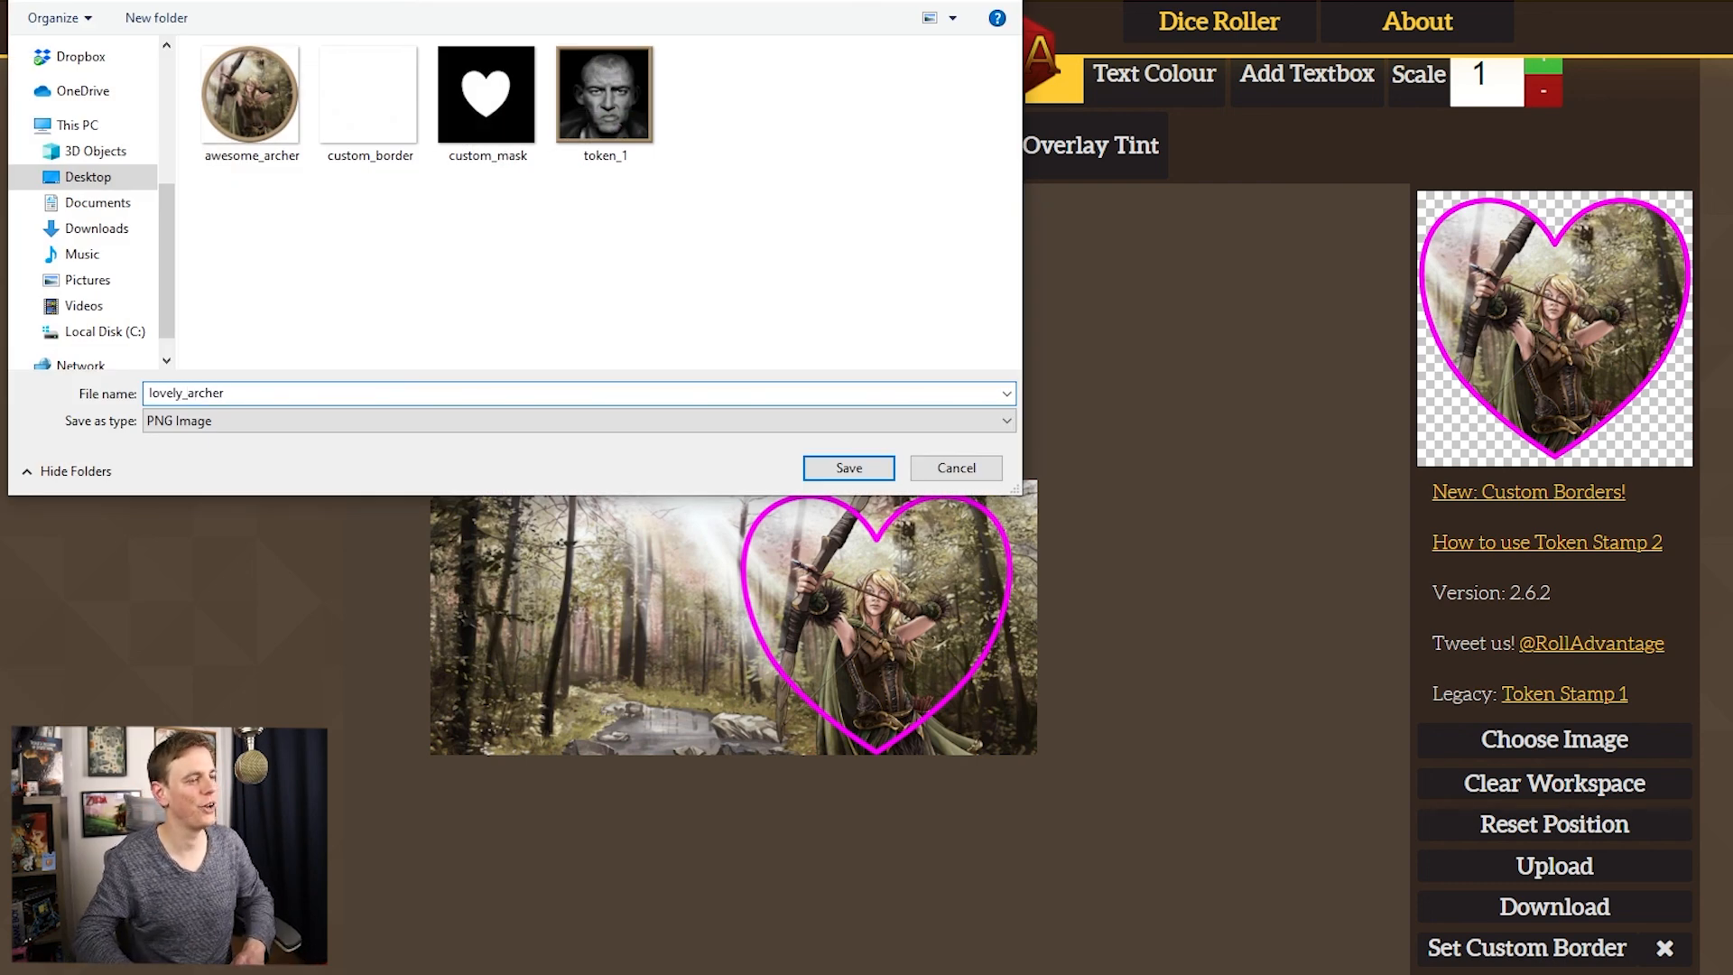
{"action": "key", "text": "Return"}
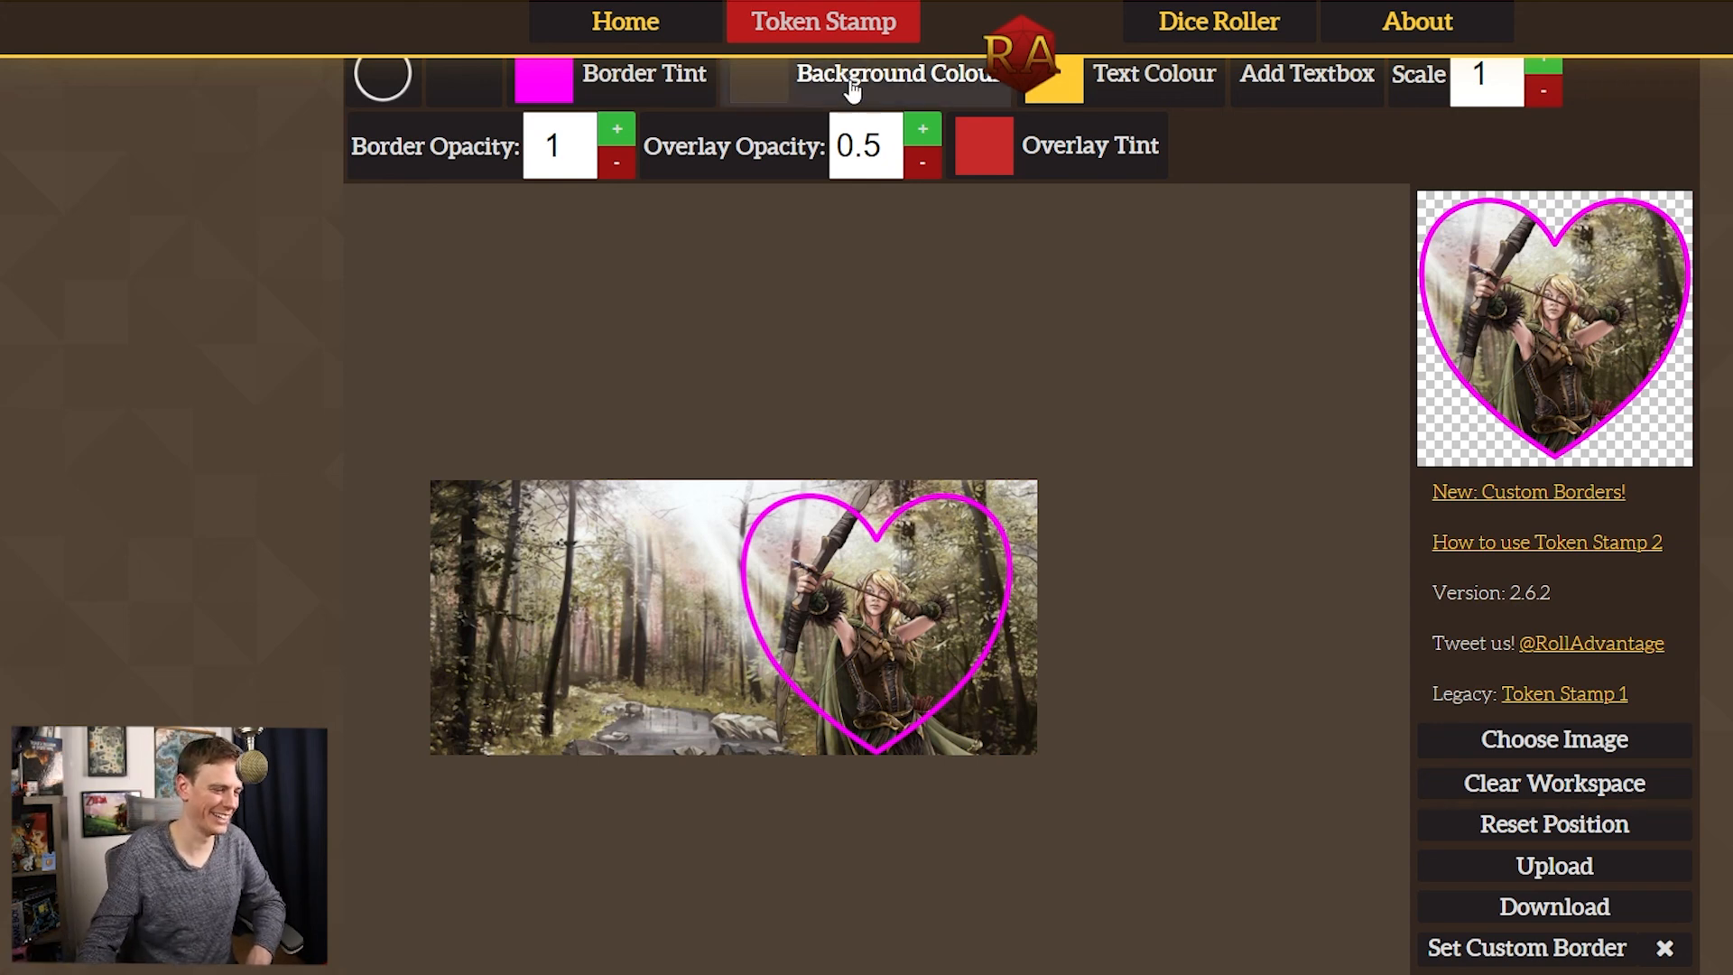
{"action": "scroll", "coordinate": [1210, 440], "scroll_direction": "up", "scroll_amount": 1}
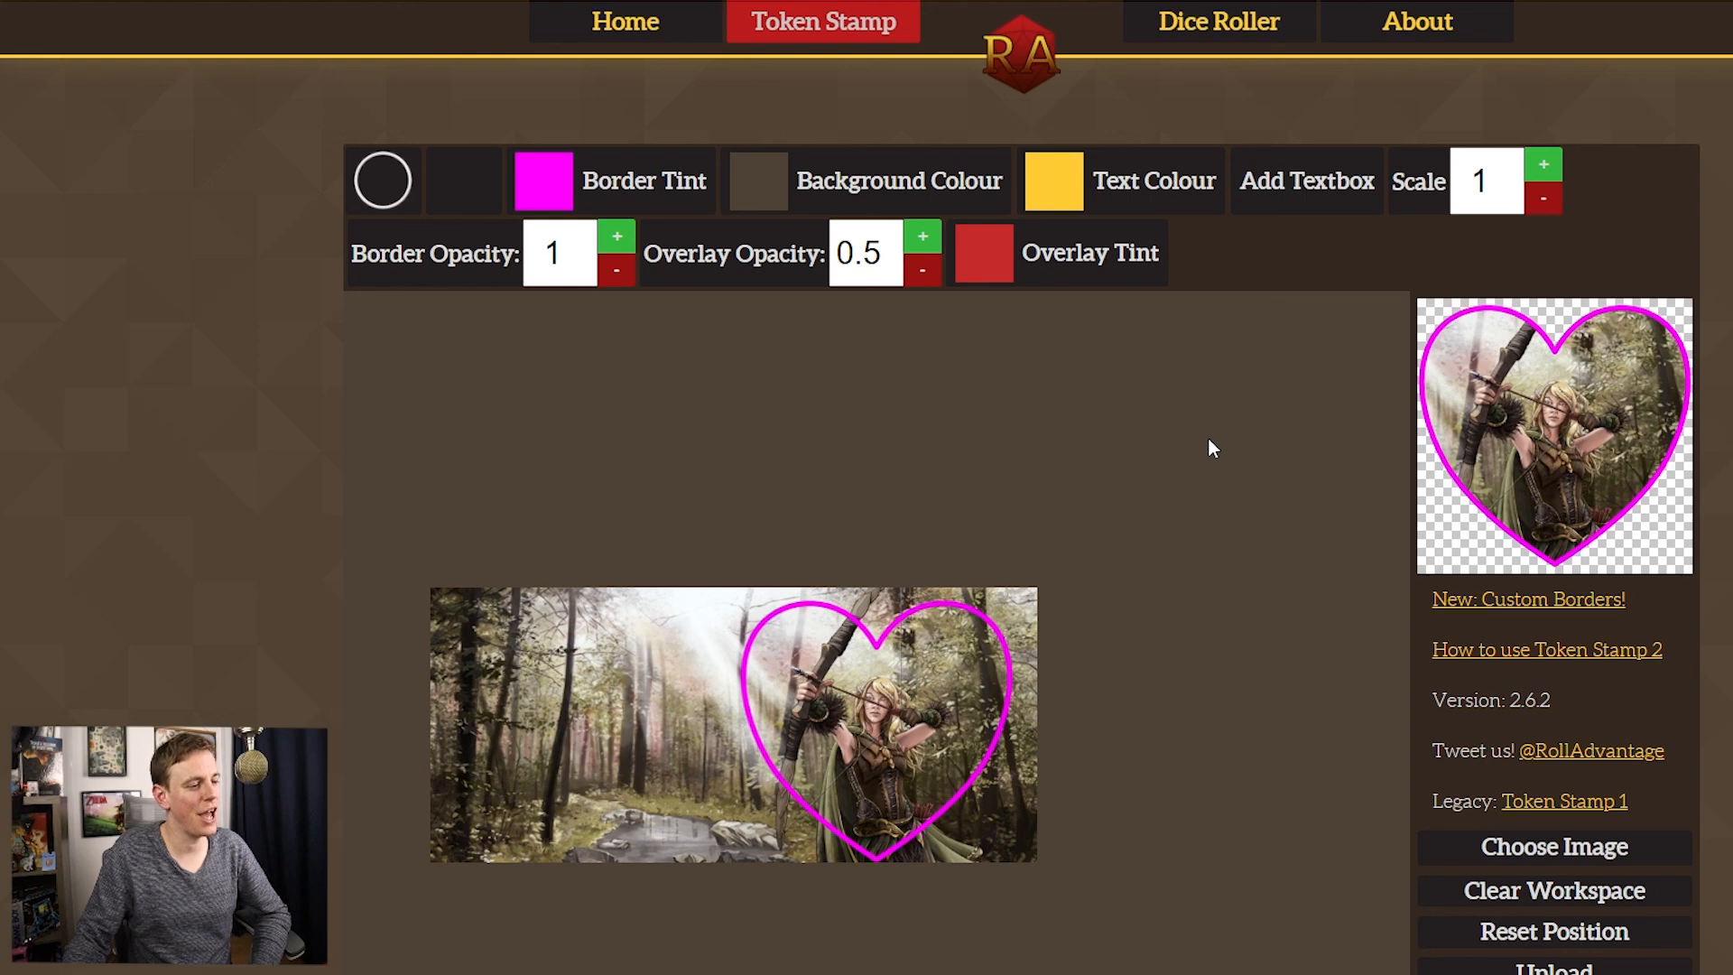